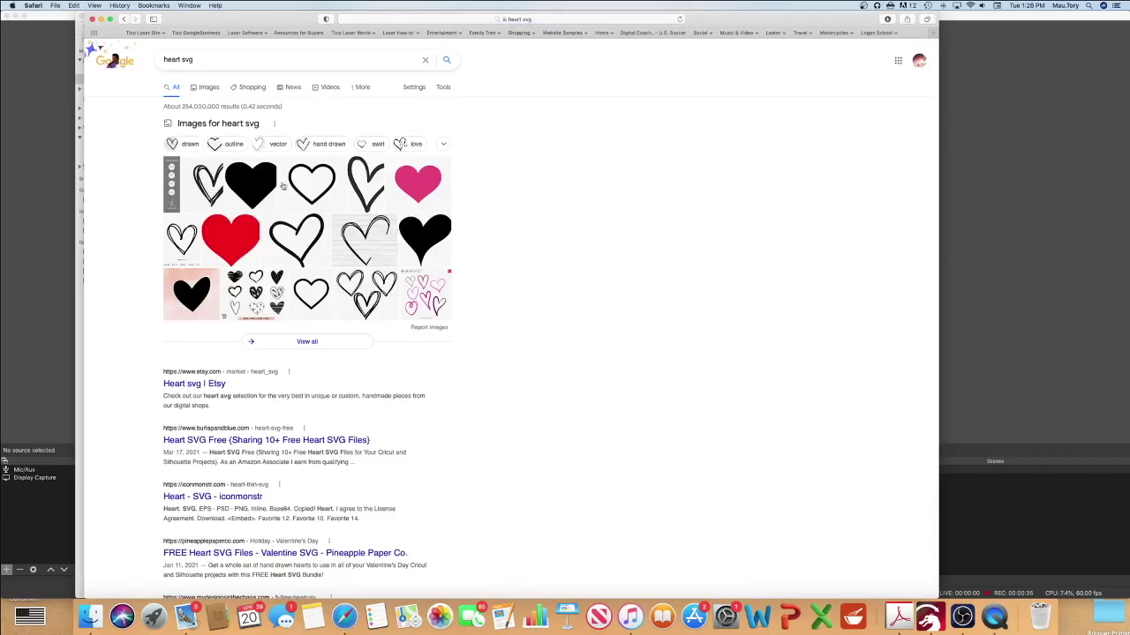
Browse the image results for heart svg and copy the plain black heart outline on the transparent background.
{"action": "left_click", "coordinate": [206, 90]}
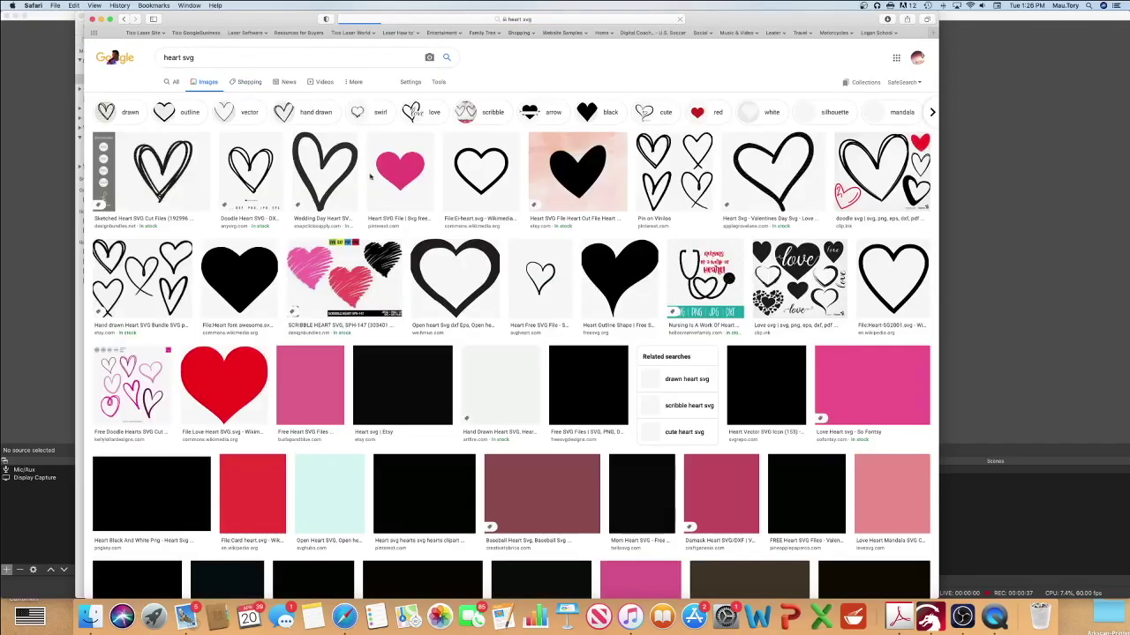
{"action": "scroll", "coordinate": [444, 267], "scroll_direction": "down", "scroll_amount": 3}
{"action": "scroll", "coordinate": [444, 267], "scroll_direction": "down", "scroll_amount": 10}
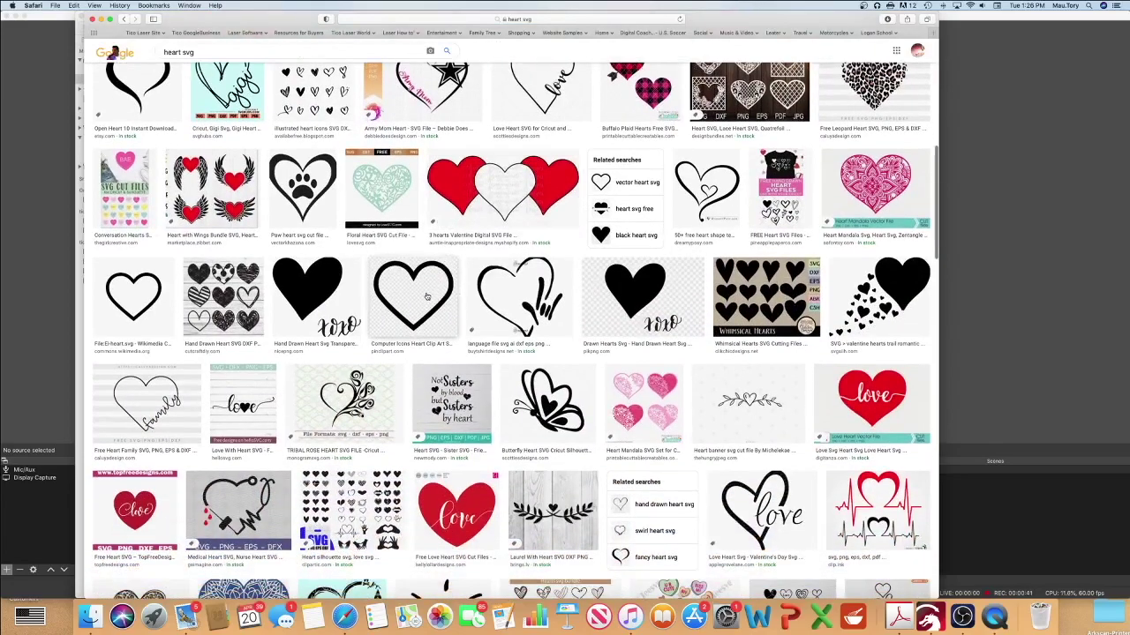
{"action": "left_click", "coordinate": [433, 300]}
{"action": "right_click", "coordinate": [720, 169]}
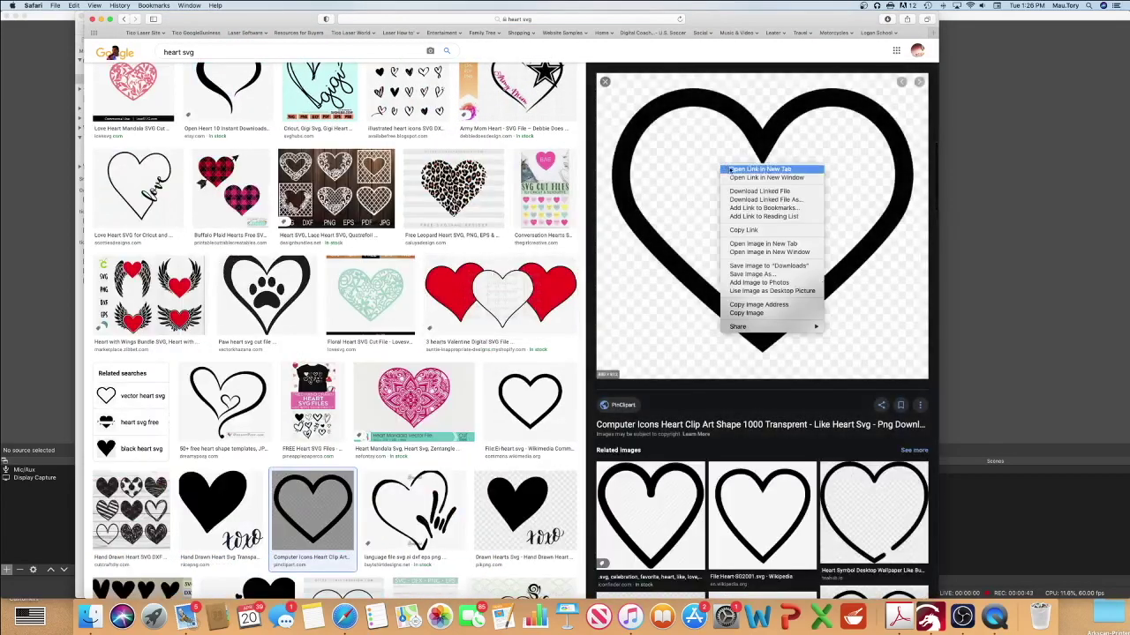
{"action": "left_click", "coordinate": [748, 314]}
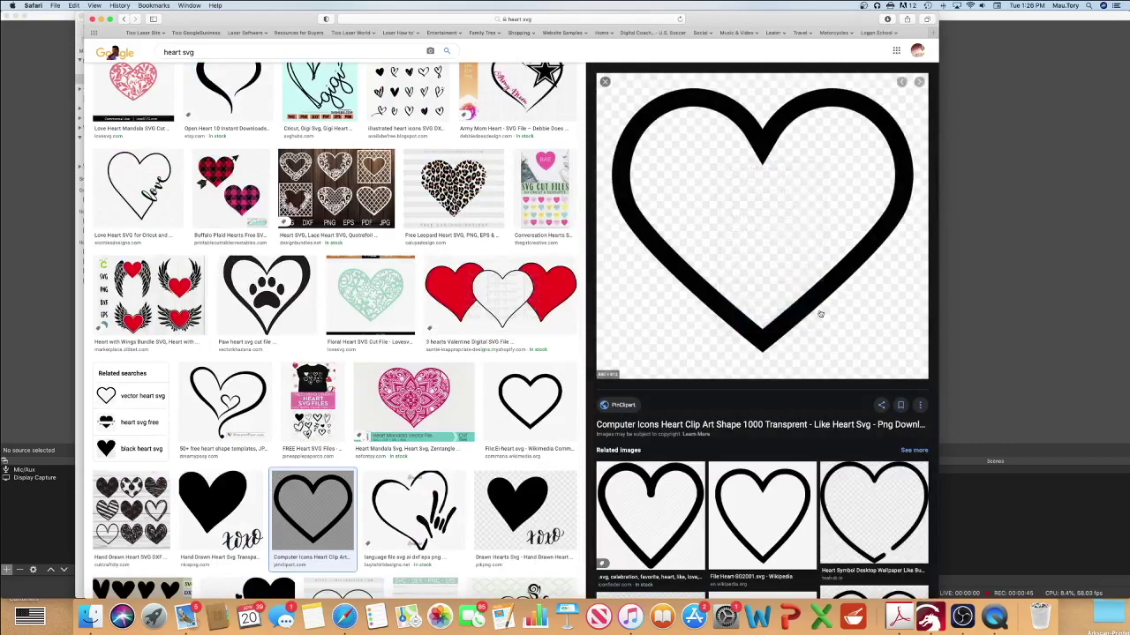
Switch to LightBurn and paste the copied heart image into the workspace.
{"action": "left_click", "coordinate": [927, 620]}
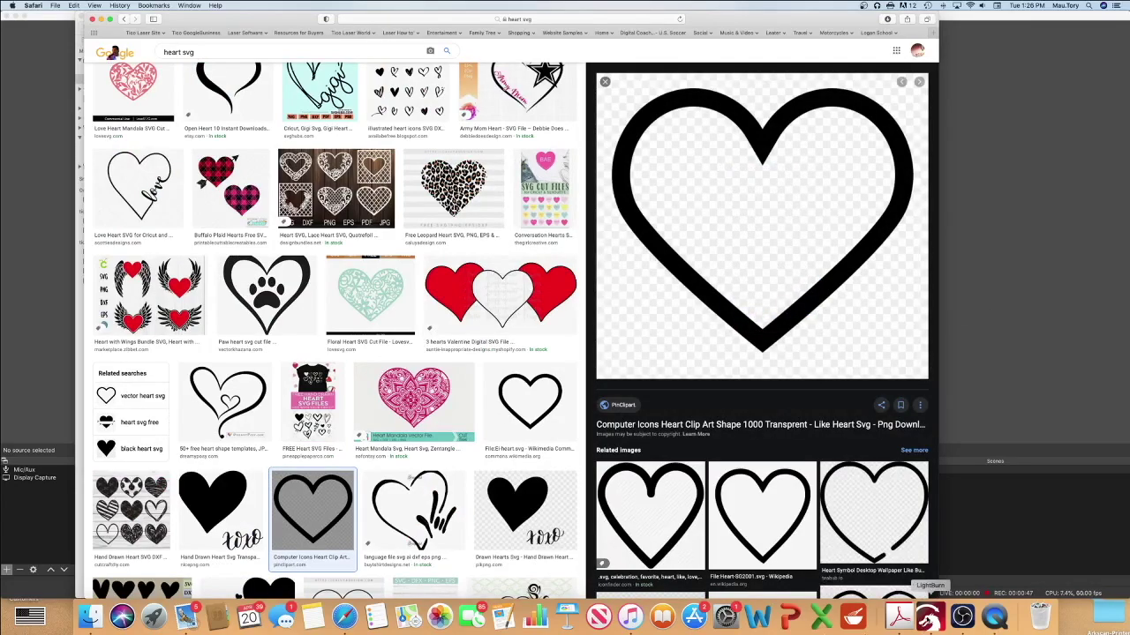
{"action": "right_click", "coordinate": [432, 274]}
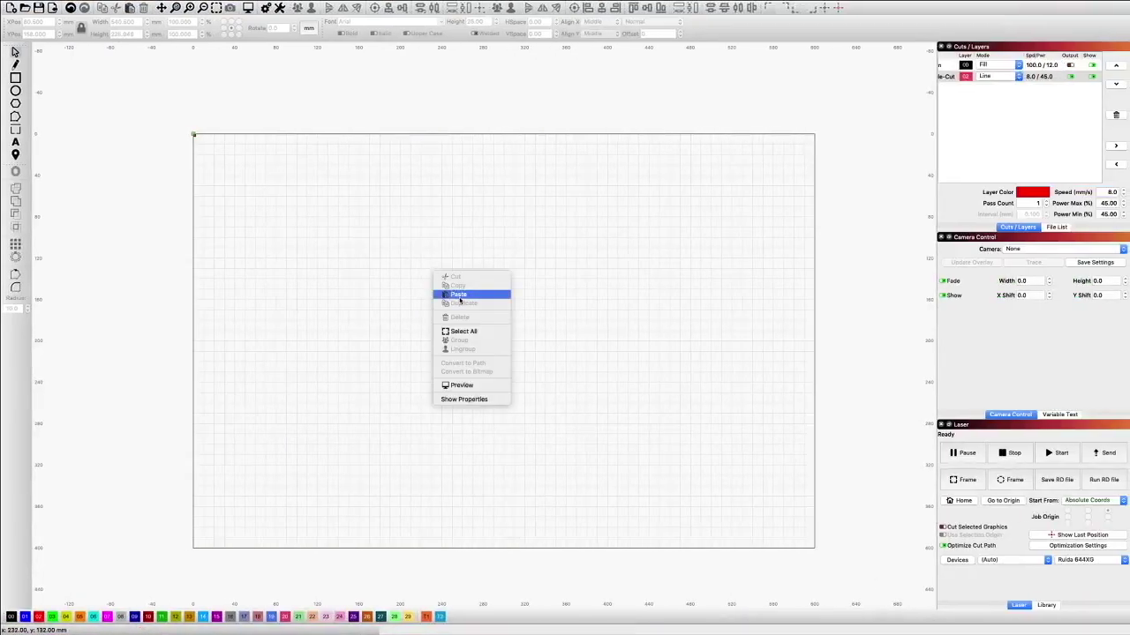
{"action": "left_click", "coordinate": [458, 294]}
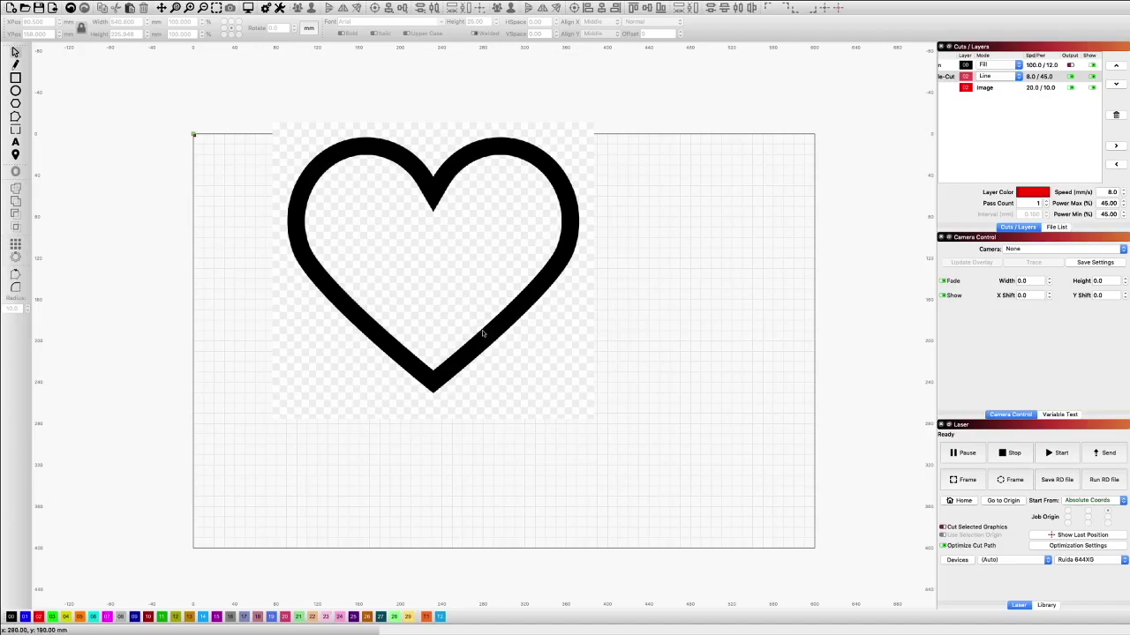
Trace the pasted heart image with the default settings, deleting the source image after tracing.
{"action": "left_click", "coordinate": [473, 321]}
{"action": "right_click", "coordinate": [446, 288]}
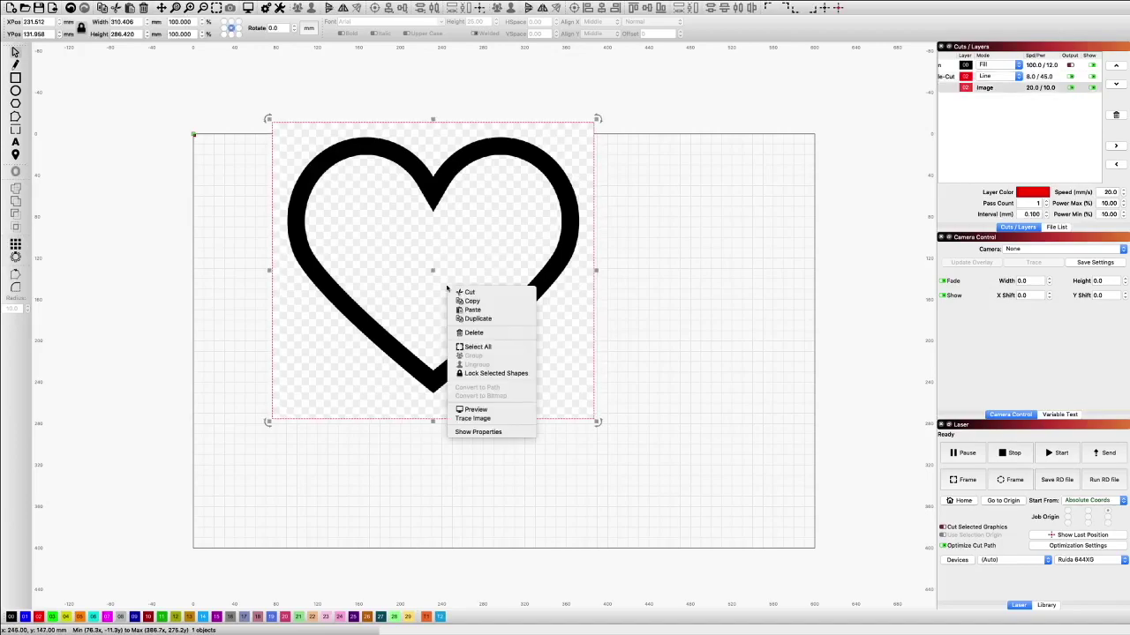
{"action": "left_click", "coordinate": [474, 419]}
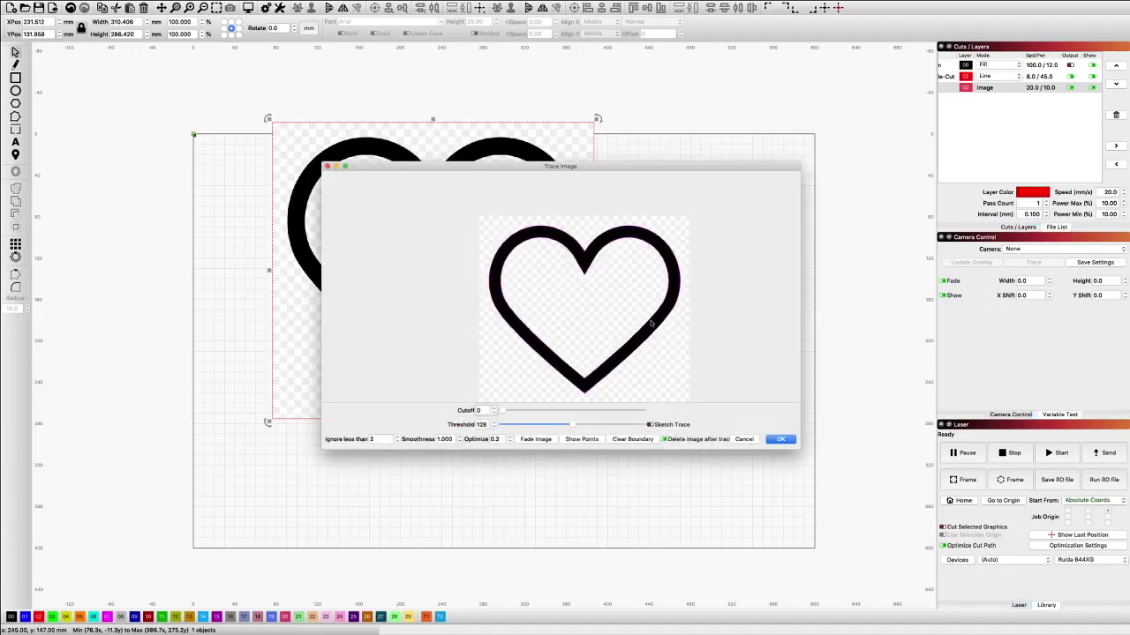
{"action": "left_click", "coordinate": [780, 438]}
{"action": "scroll", "coordinate": [548, 306], "scroll_direction": "down", "scroll_amount": 1}
{"action": "scroll", "coordinate": [548, 306], "scroll_direction": "down", "scroll_amount": 1}
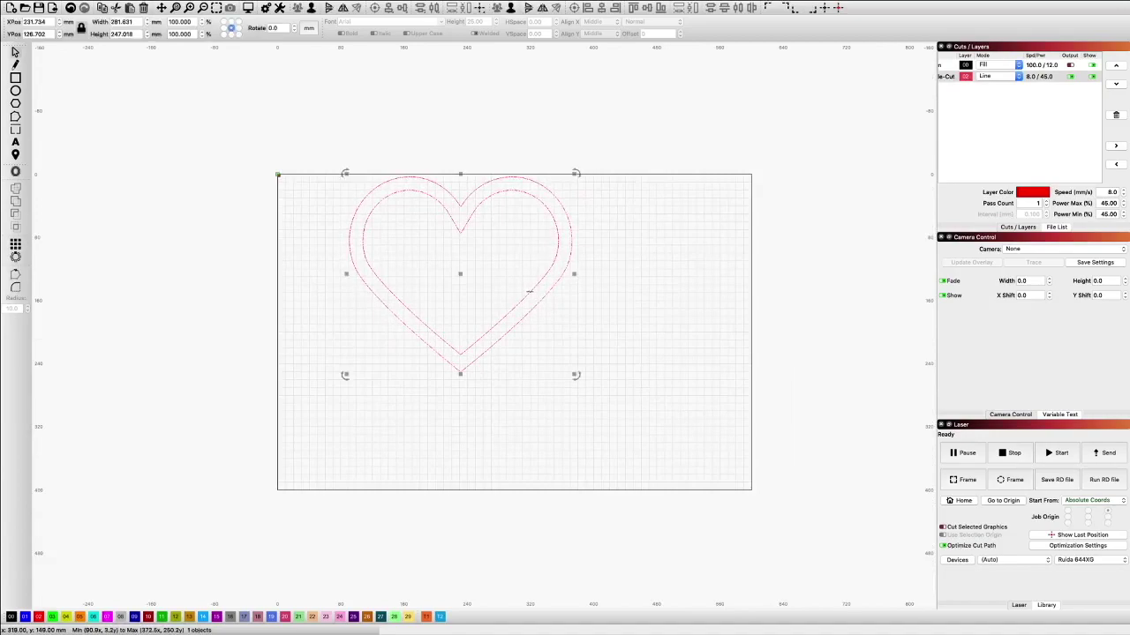
Ungroup the traced heart and delete its inner outline.
{"action": "right_click", "coordinate": [530, 291]}
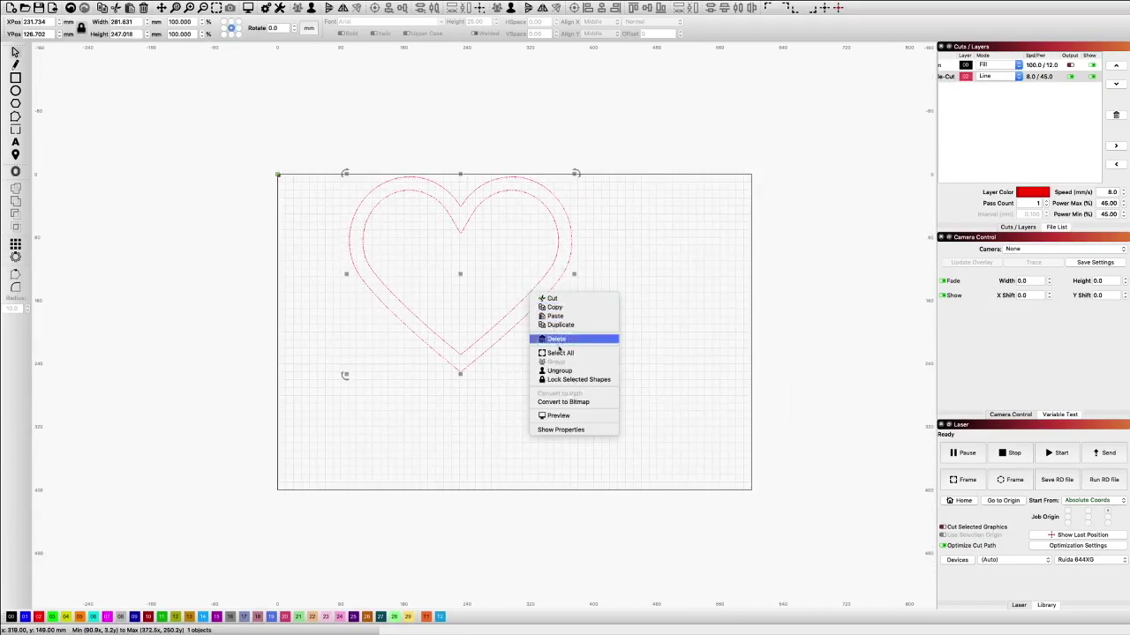
{"action": "left_click", "coordinate": [561, 371]}
{"action": "left_click", "coordinate": [517, 303]}
{"action": "key", "text": "Delete"}
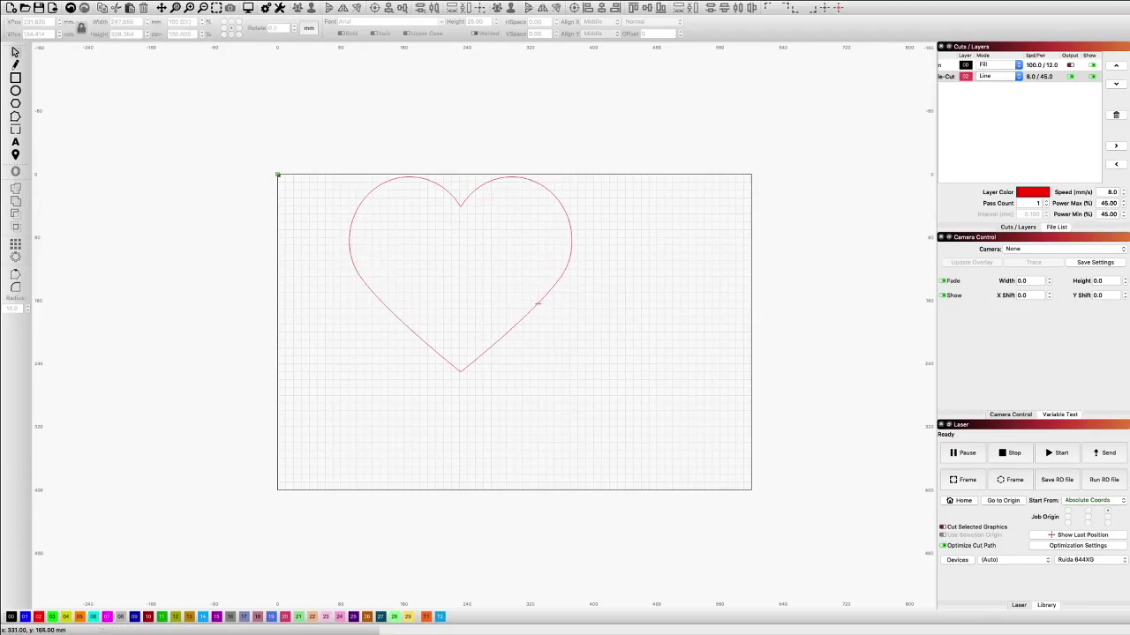
Move the remaining heart outline further into the work area, to about X 261, Y 160 mm.
{"action": "left_click", "coordinate": [532, 303]}
{"action": "left_click_drag", "start_coordinate": [459, 274], "coordinate": [483, 300]}
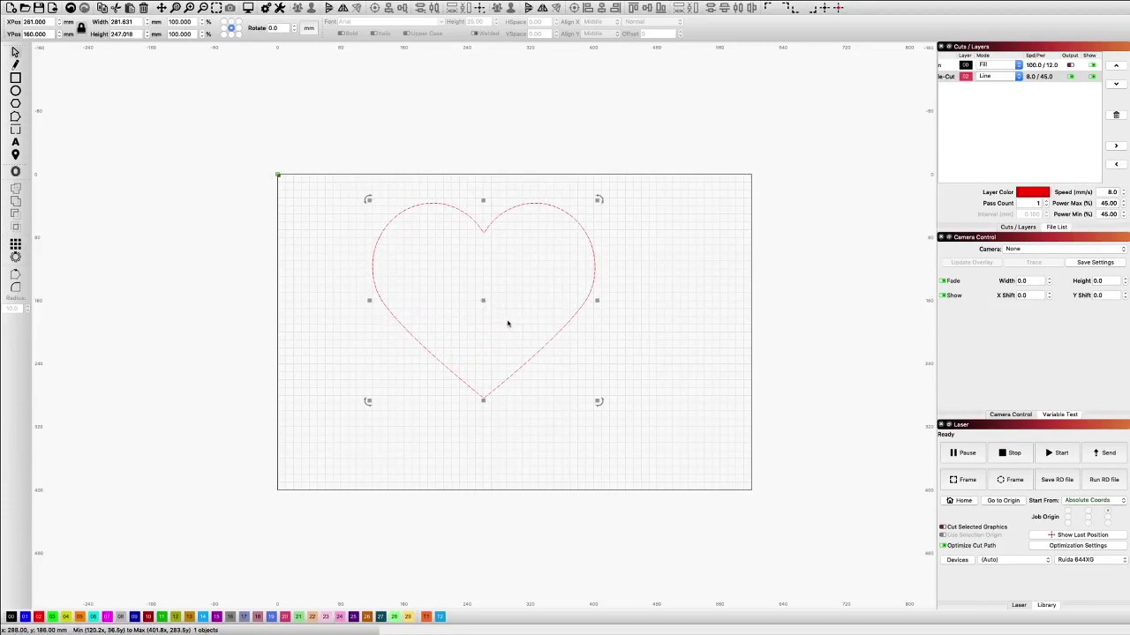
{"action": "left_click", "coordinate": [564, 326]}
Switch the units to inches and set the heart's width to 7 in, keeping its proportions.
{"action": "left_click", "coordinate": [272, 27]}
{"action": "left_click", "coordinate": [309, 29]}
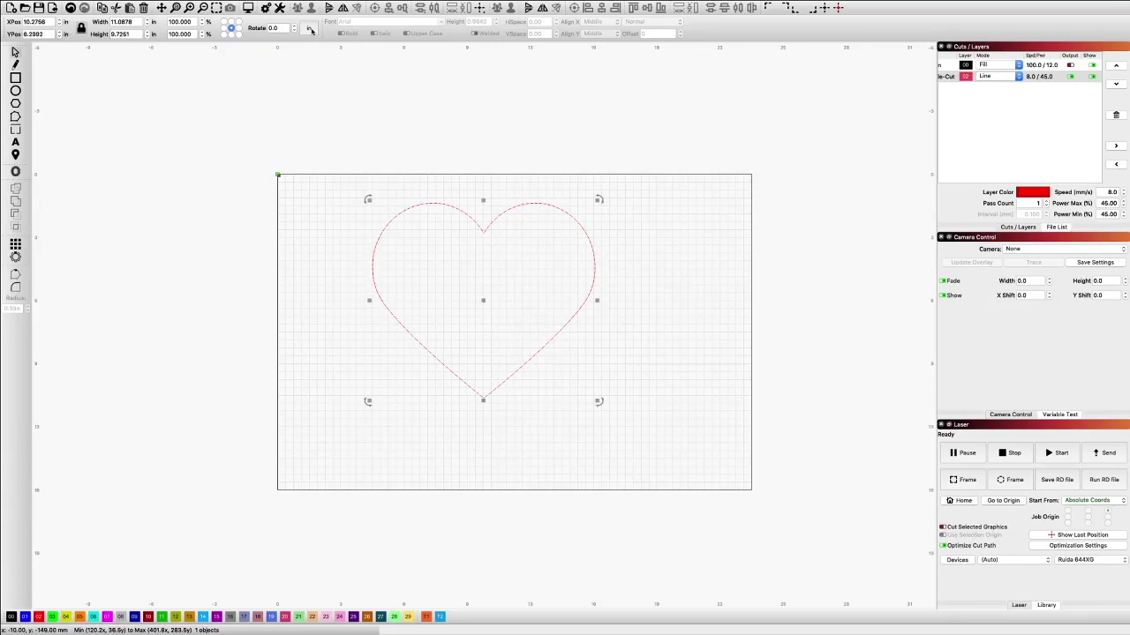
{"action": "left_click_drag", "start_coordinate": [134, 22], "coordinate": [99, 22]}
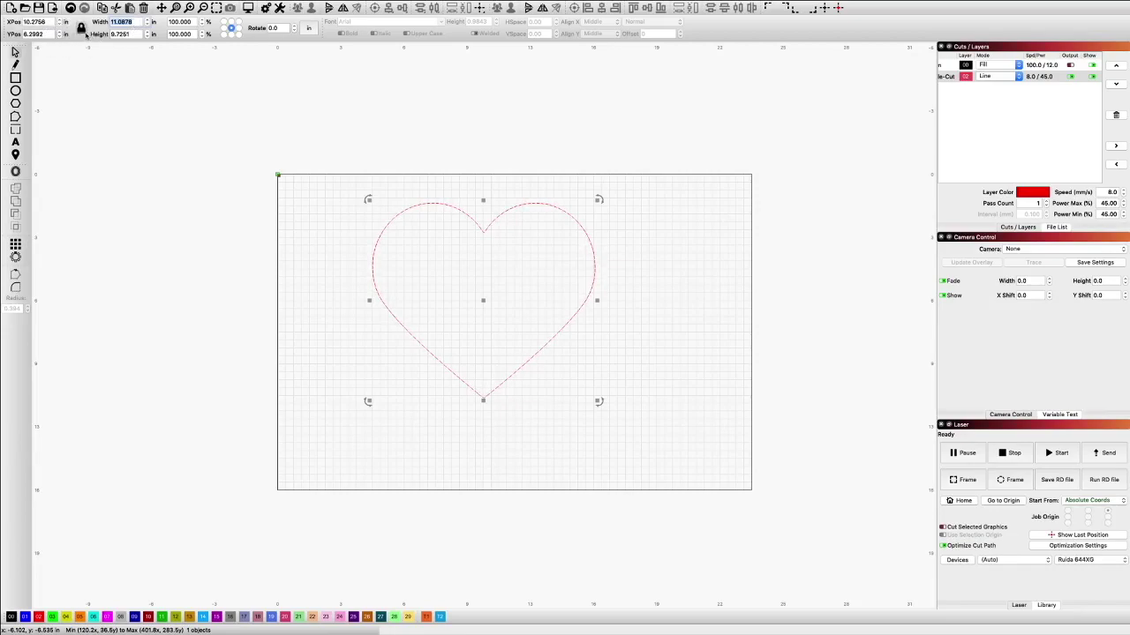
{"action": "left_click_drag", "start_coordinate": [135, 19], "coordinate": [97, 23]}
{"action": "type", "text": "7"}
{"action": "key", "text": "Return"}
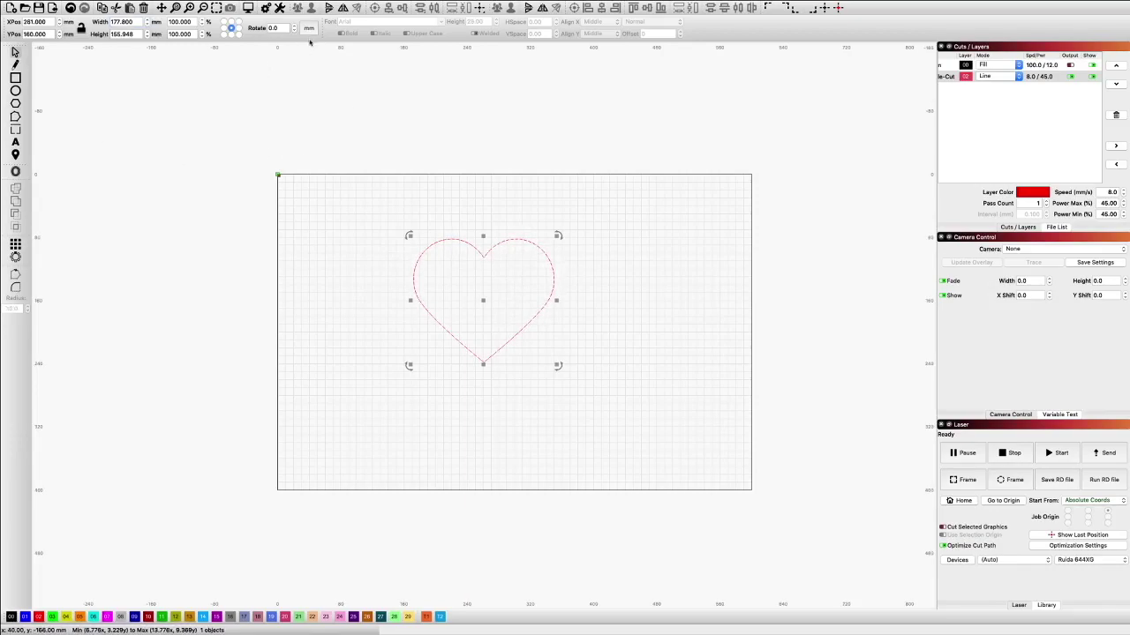
Duplicate the heart and move the copy outside the work area, to about X -97, Y 141 mm.
{"action": "right_click", "coordinate": [483, 301]}
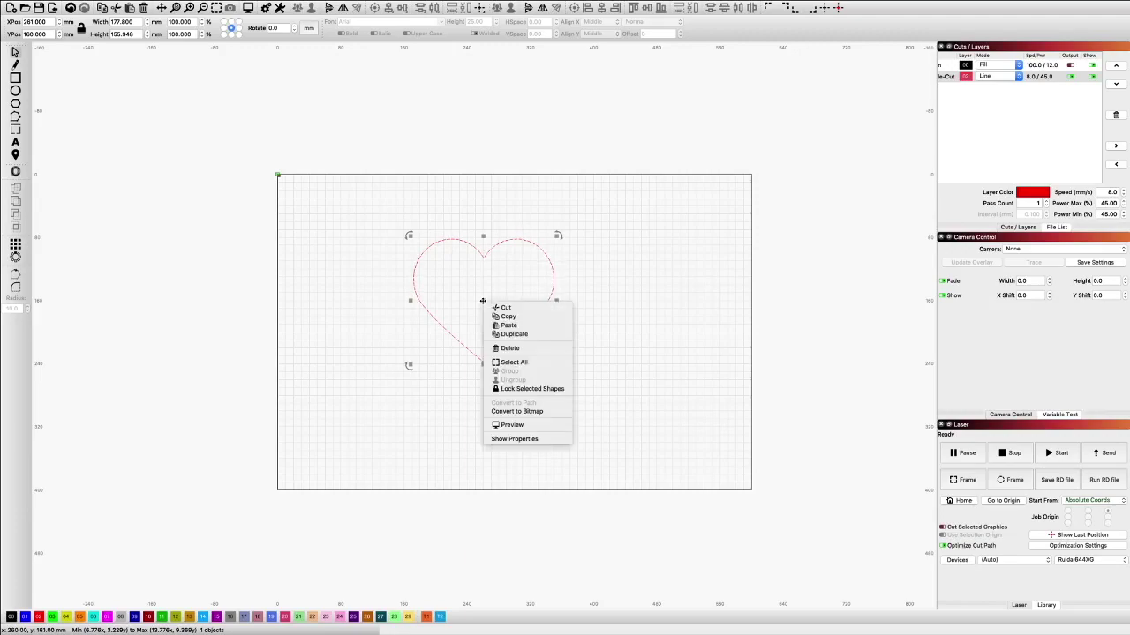
{"action": "left_click", "coordinate": [514, 333]}
{"action": "left_click_drag", "start_coordinate": [444, 302], "coordinate": [201, 282]}
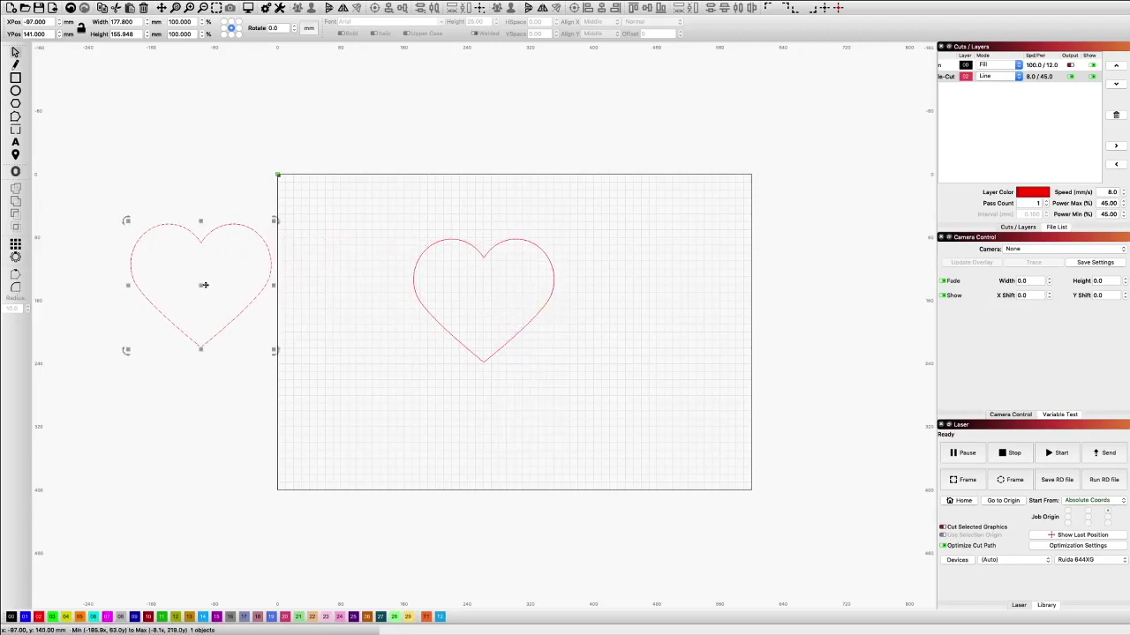
{"action": "left_click", "coordinate": [535, 345]}
{"action": "scroll", "coordinate": [507, 338], "scroll_direction": "up", "scroll_amount": 2}
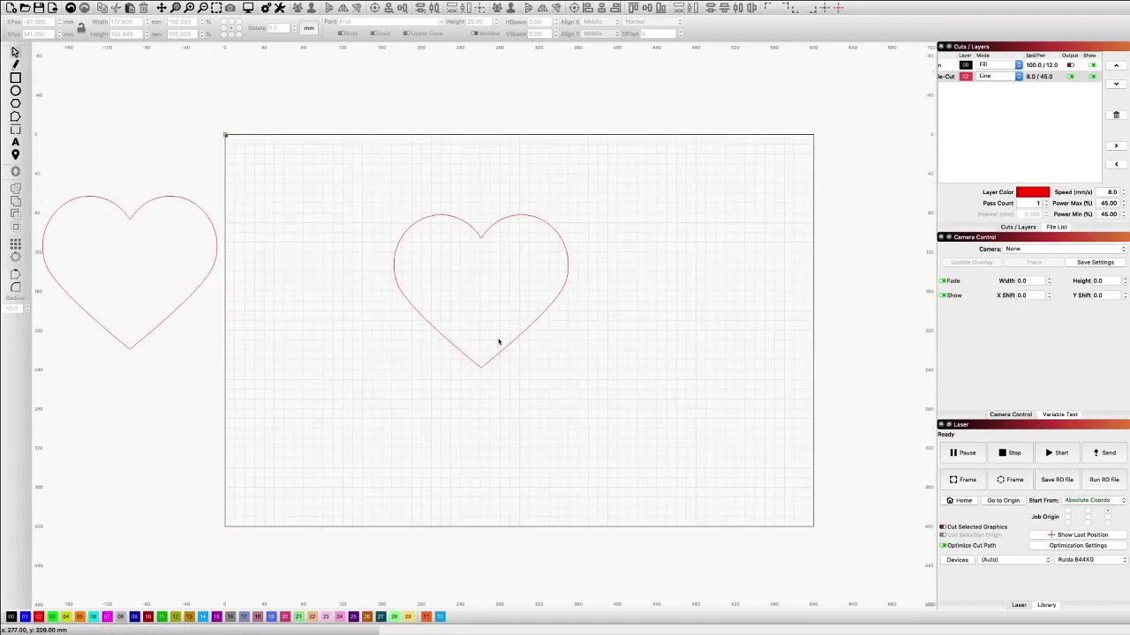
Move the heart inside the work area to about X 351, Y 155 mm.
{"action": "left_click", "coordinate": [512, 341]}
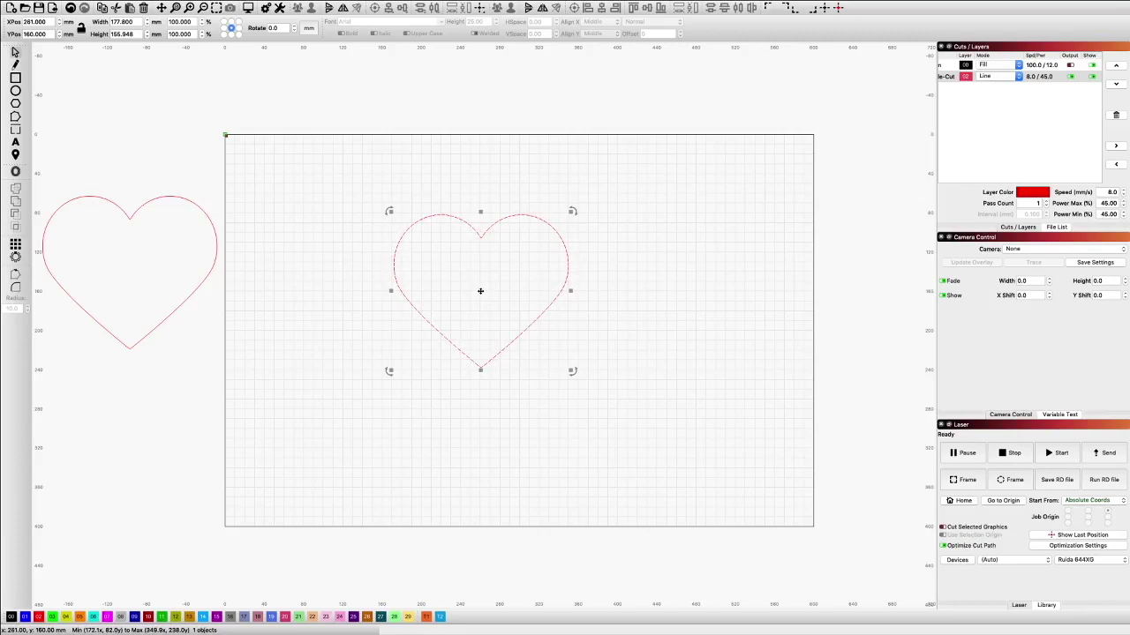
{"action": "left_click_drag", "start_coordinate": [480, 291], "coordinate": [571, 285]}
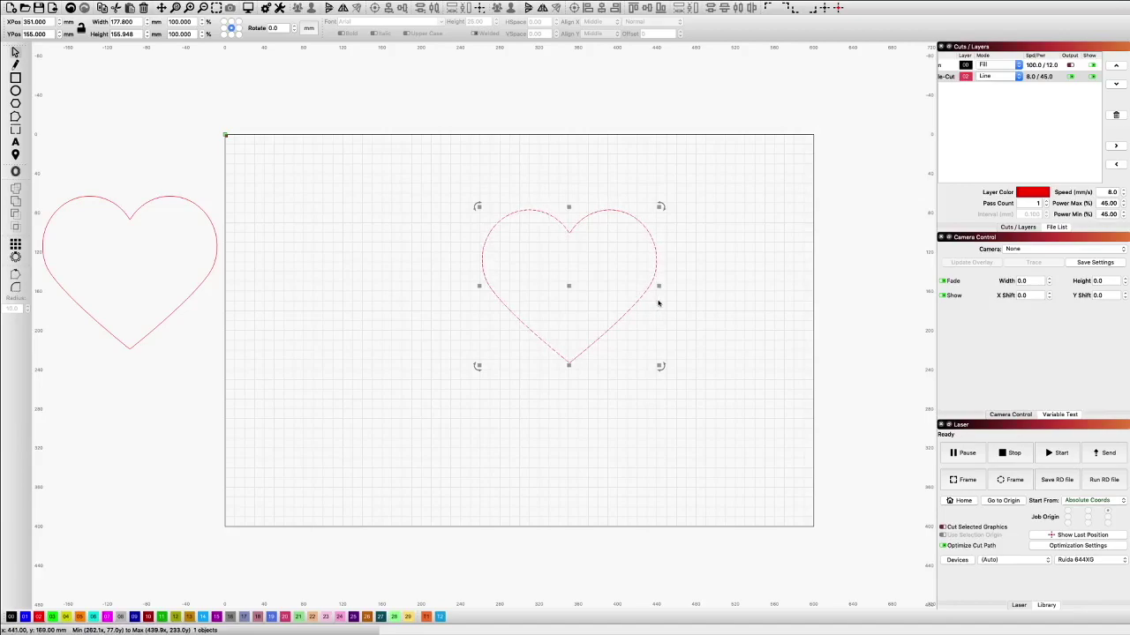
{"action": "left_click", "coordinate": [678, 317]}
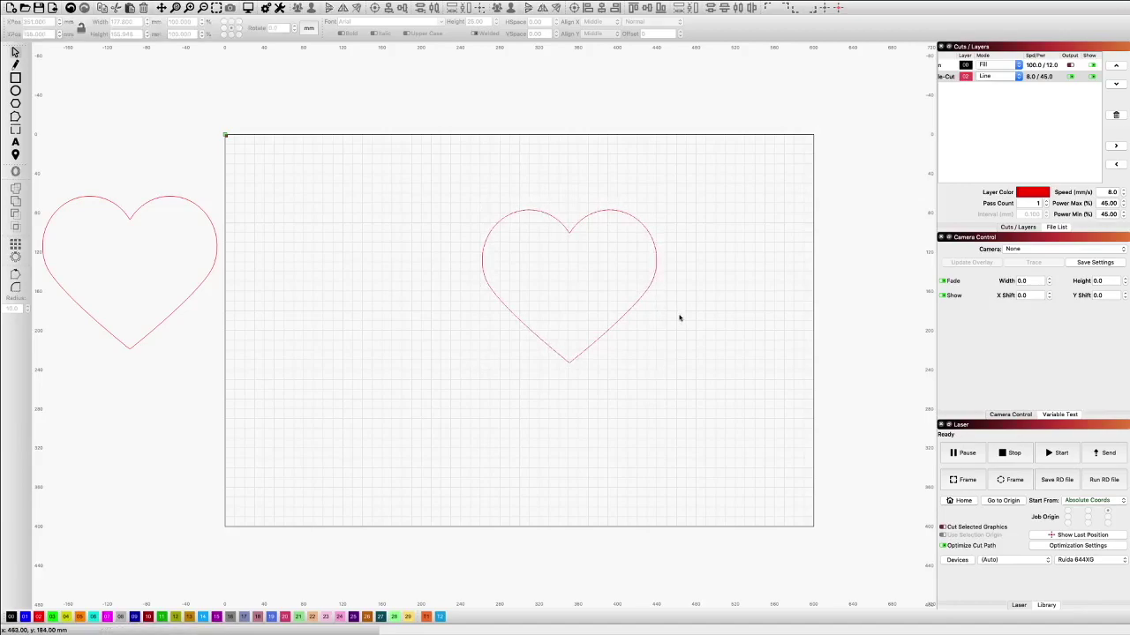
Duplicate the heart inside the work area in place and set the copy's width to 167.8 mm, keeping its proportions.
{"action": "left_click", "coordinate": [630, 308]}
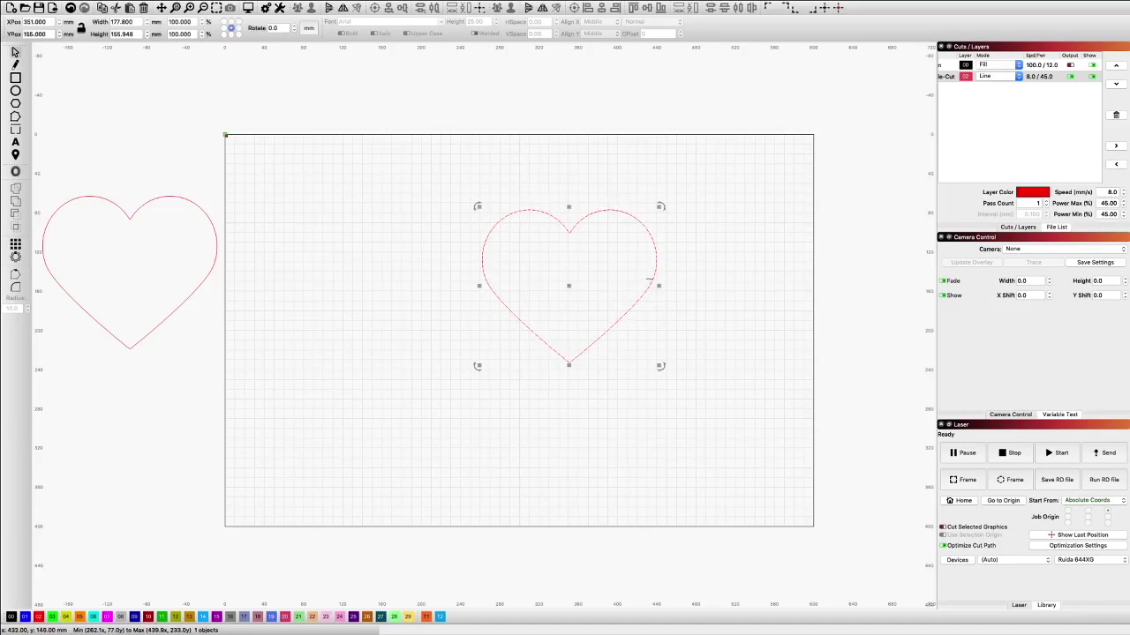
{"action": "key", "text": "ctrl+shift+a"}
{"action": "scroll", "coordinate": [649, 283], "scroll_direction": "up", "scroll_amount": 1}
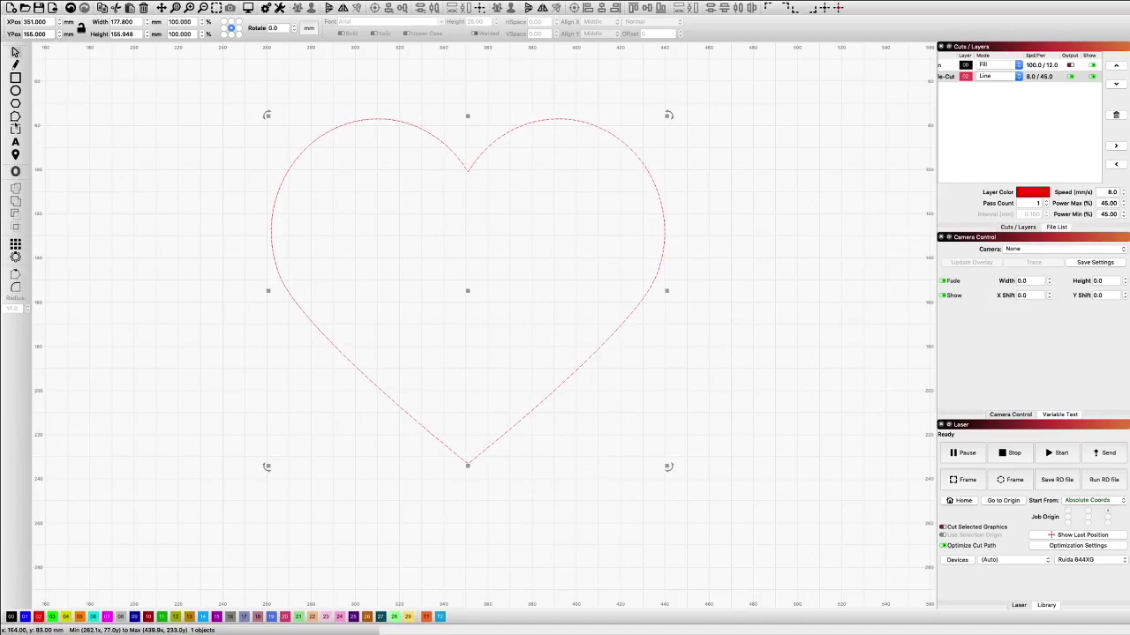
{"action": "scroll", "coordinate": [472, 156], "scroll_direction": "up", "scroll_amount": 2}
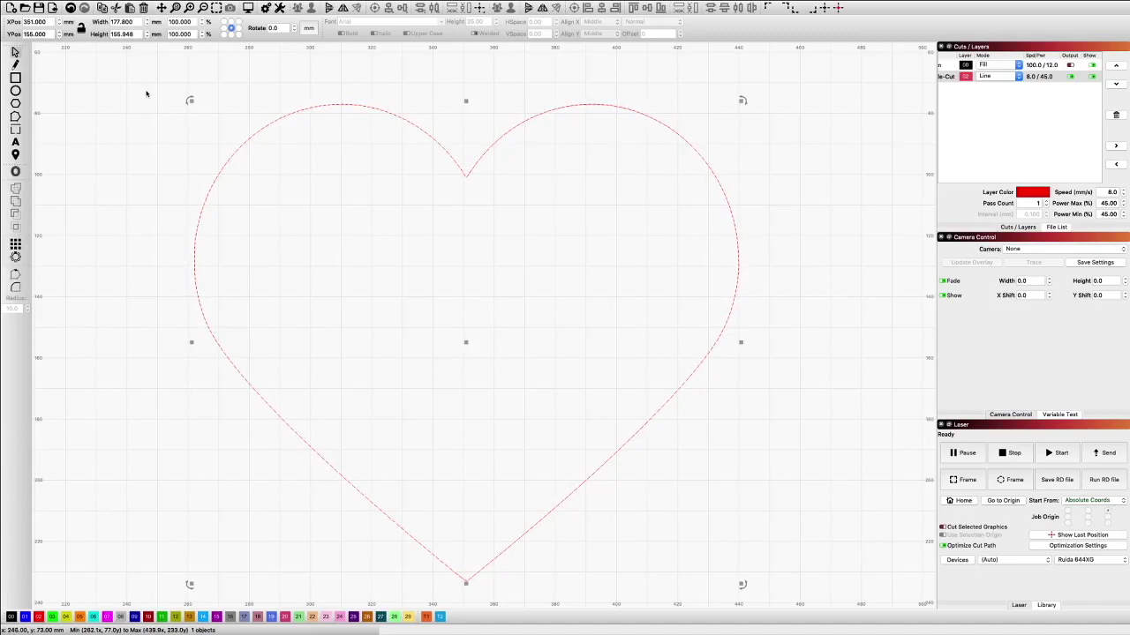
{"action": "right_click", "coordinate": [328, 114]}
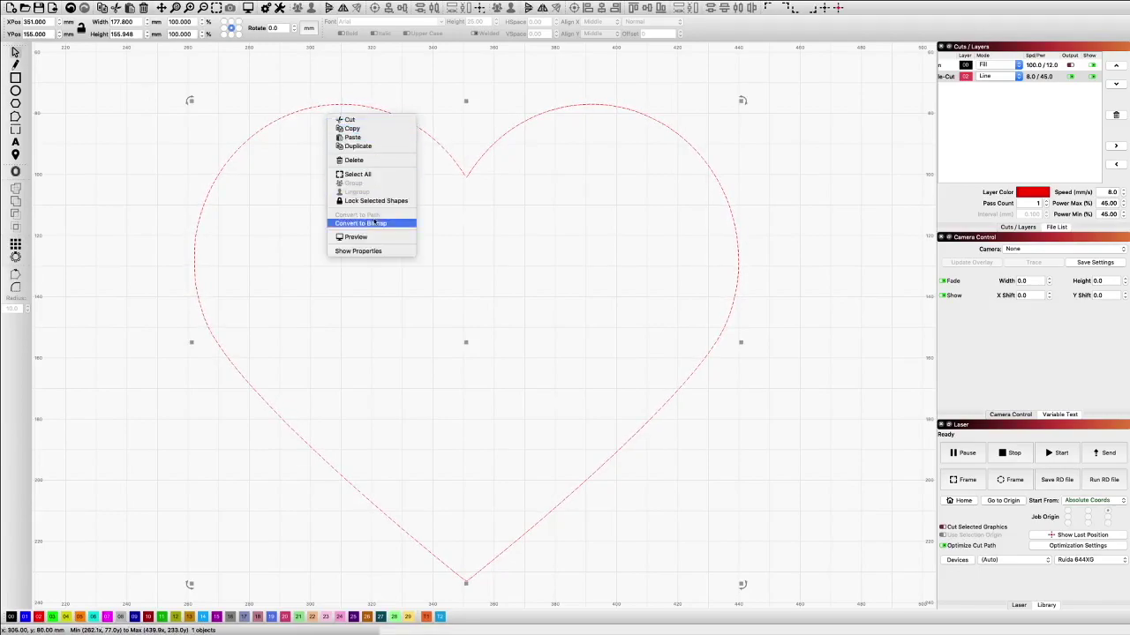
{"action": "left_click", "coordinate": [366, 147]}
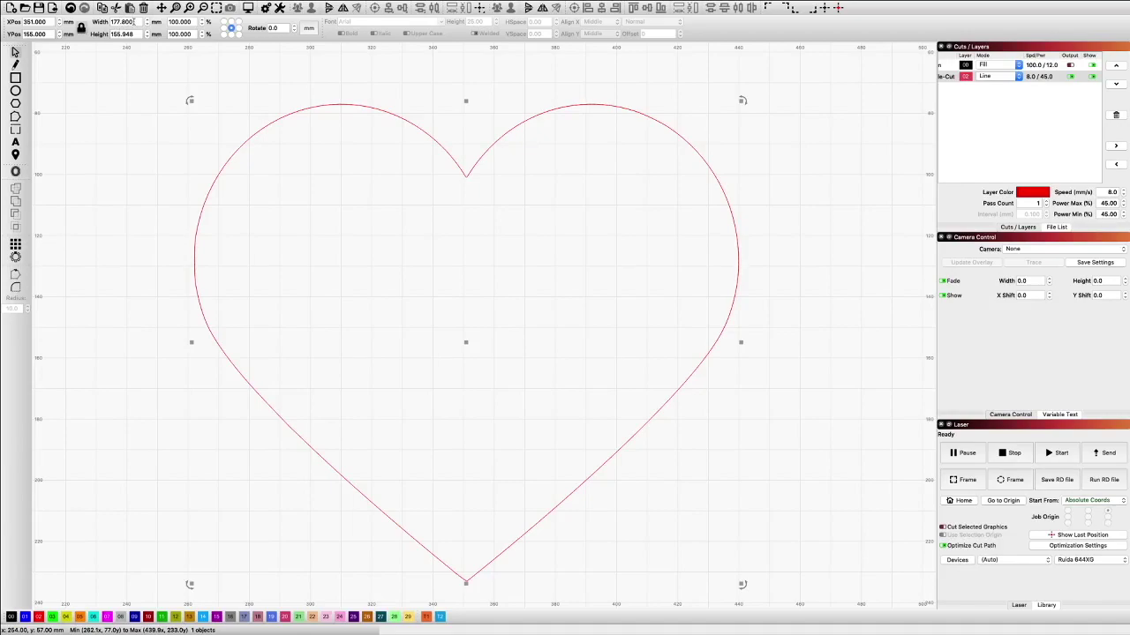
{"action": "left_click_drag", "start_coordinate": [134, 21], "coordinate": [109, 21]}
{"action": "left_click", "coordinate": [119, 21]}
{"action": "left_click", "coordinate": [121, 34]}
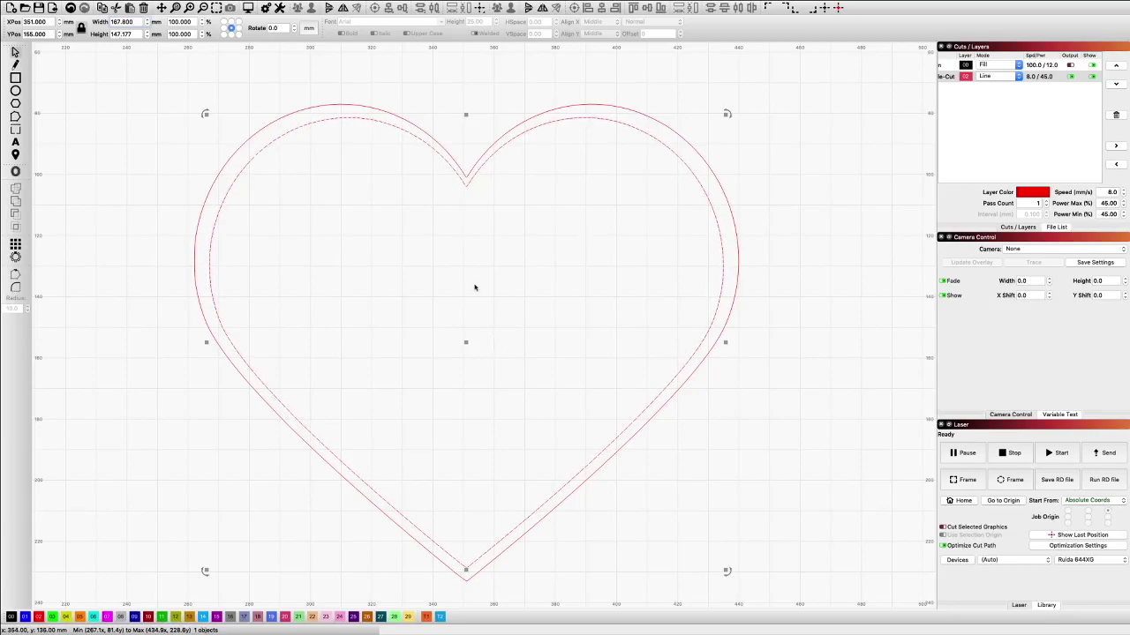
Duplicate the smaller inner heart in place.
{"action": "scroll", "coordinate": [536, 247], "scroll_direction": "down", "scroll_amount": 2}
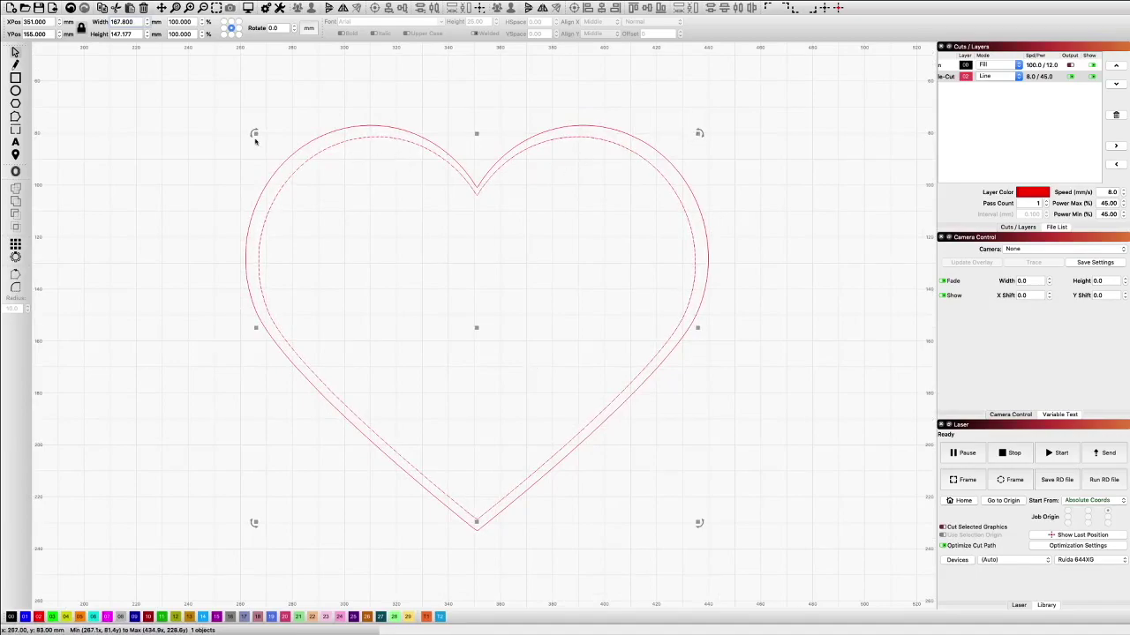
{"action": "scroll", "coordinate": [527, 220], "scroll_direction": "down", "scroll_amount": 2}
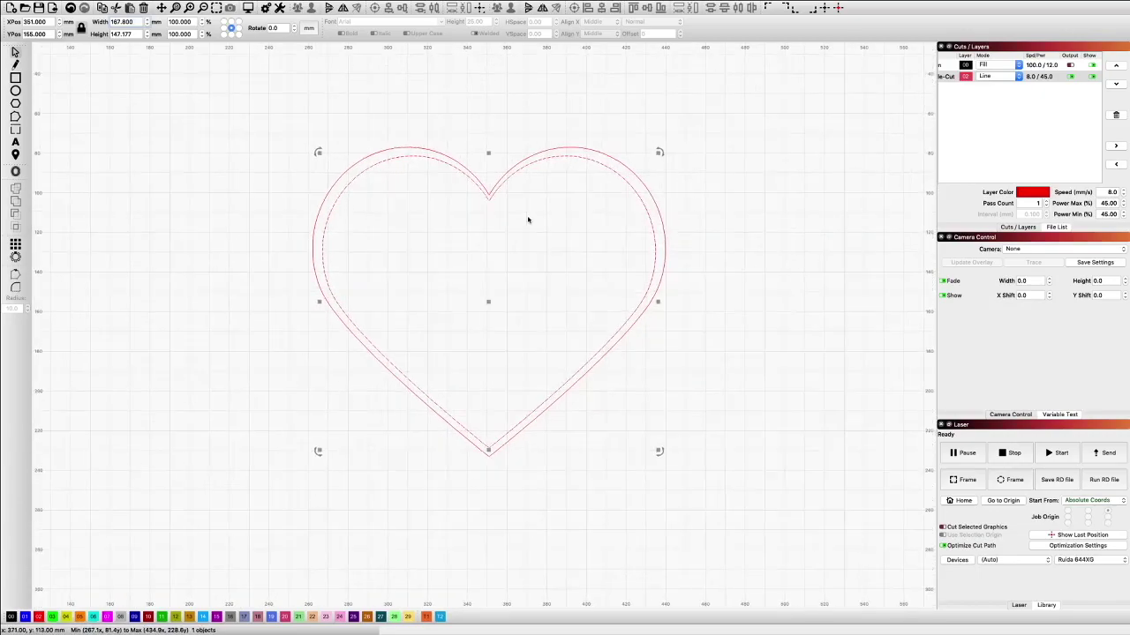
{"action": "left_click", "coordinate": [433, 120]}
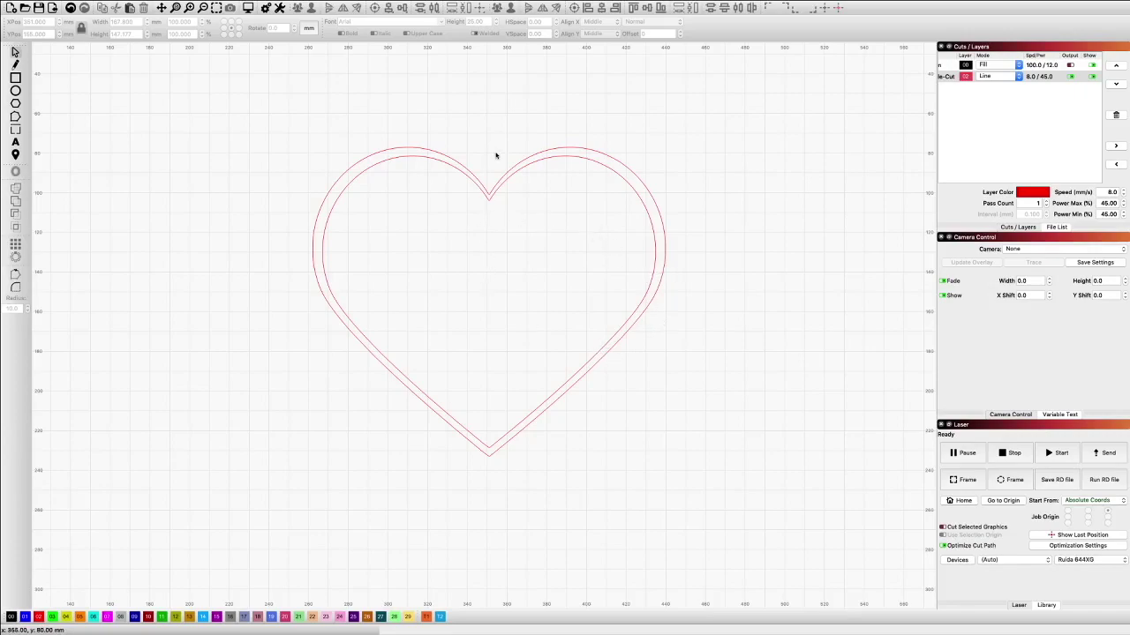
{"action": "left_click", "coordinate": [503, 182]}
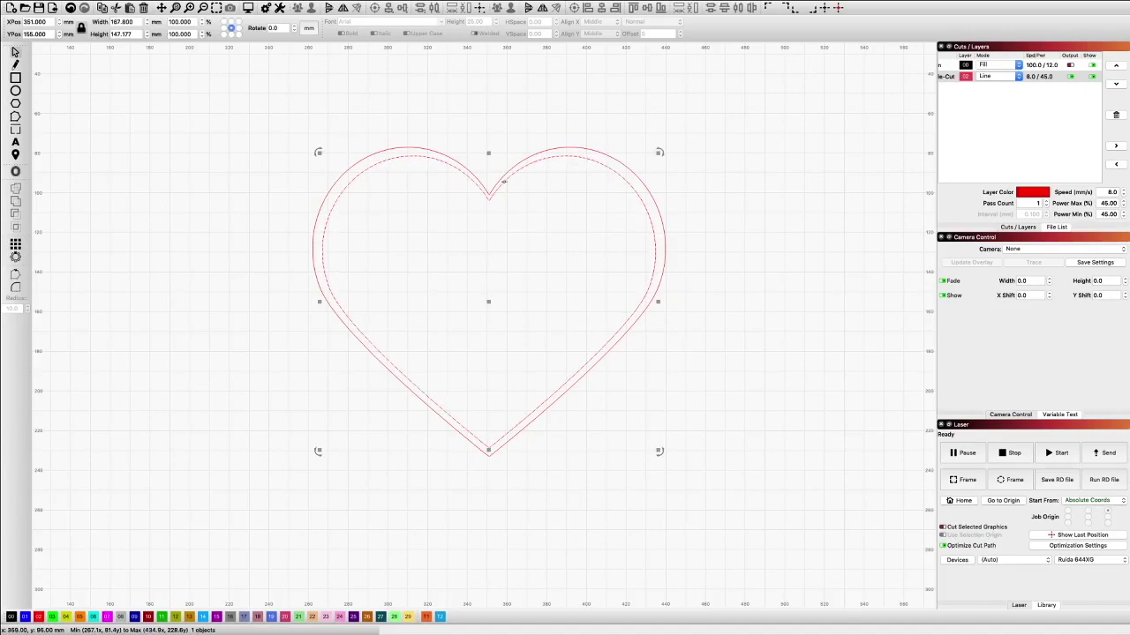
{"action": "right_click", "coordinate": [504, 183]}
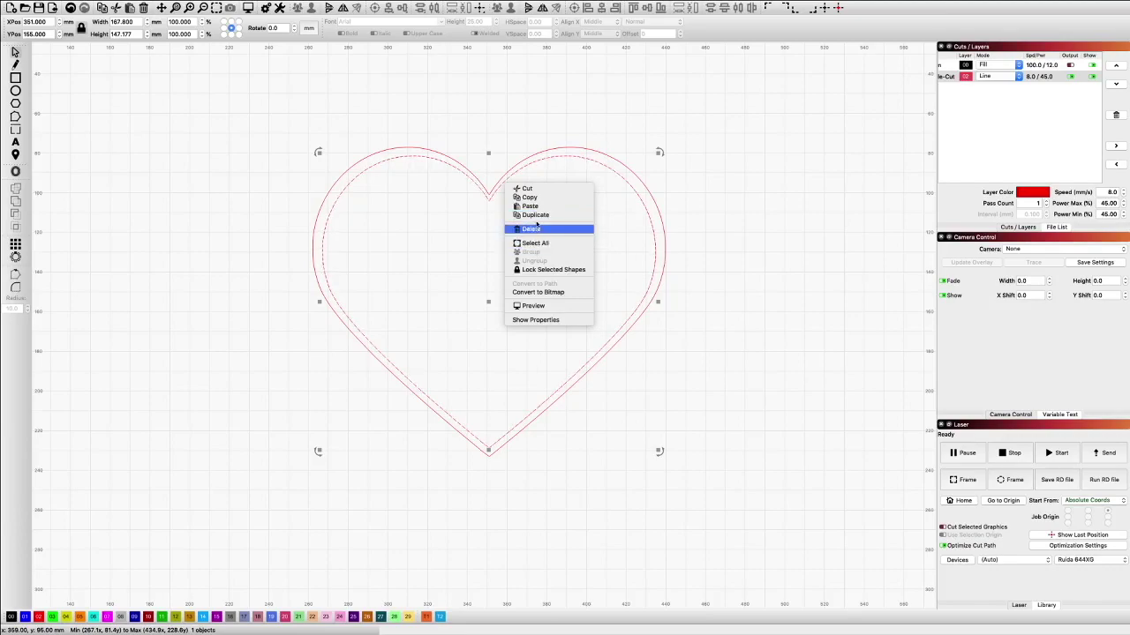
{"action": "left_click", "coordinate": [535, 216]}
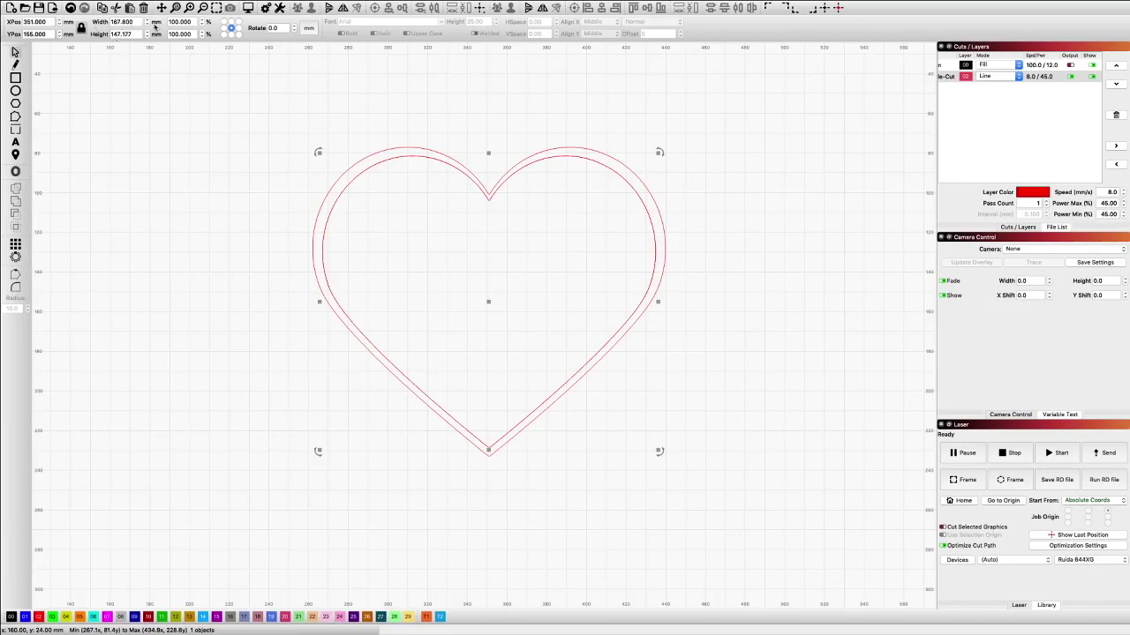
Switch the measurement units to inches and set the duplicated inner heart's width to 3 in, keeping its proportions.
{"action": "left_click_drag", "start_coordinate": [137, 22], "coordinate": [81, 18]}
{"action": "left_click", "coordinate": [309, 28]}
{"action": "double_click", "coordinate": [131, 21]}
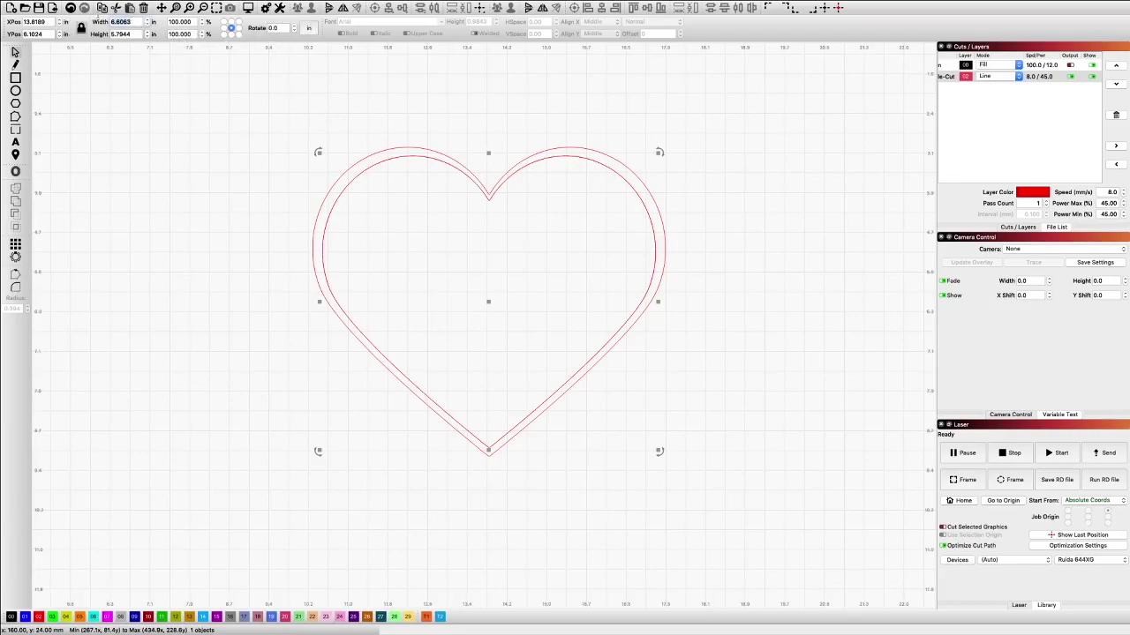
{"action": "type", "text": "3"}
{"action": "key", "text": "Return"}
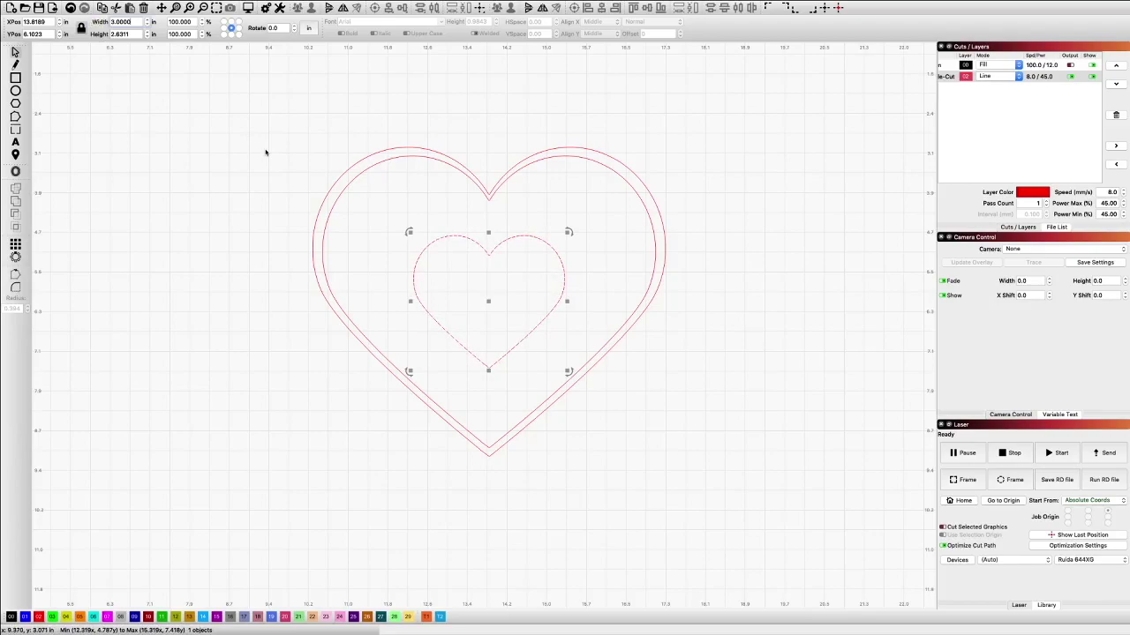
{"action": "left_click", "coordinate": [264, 153]}
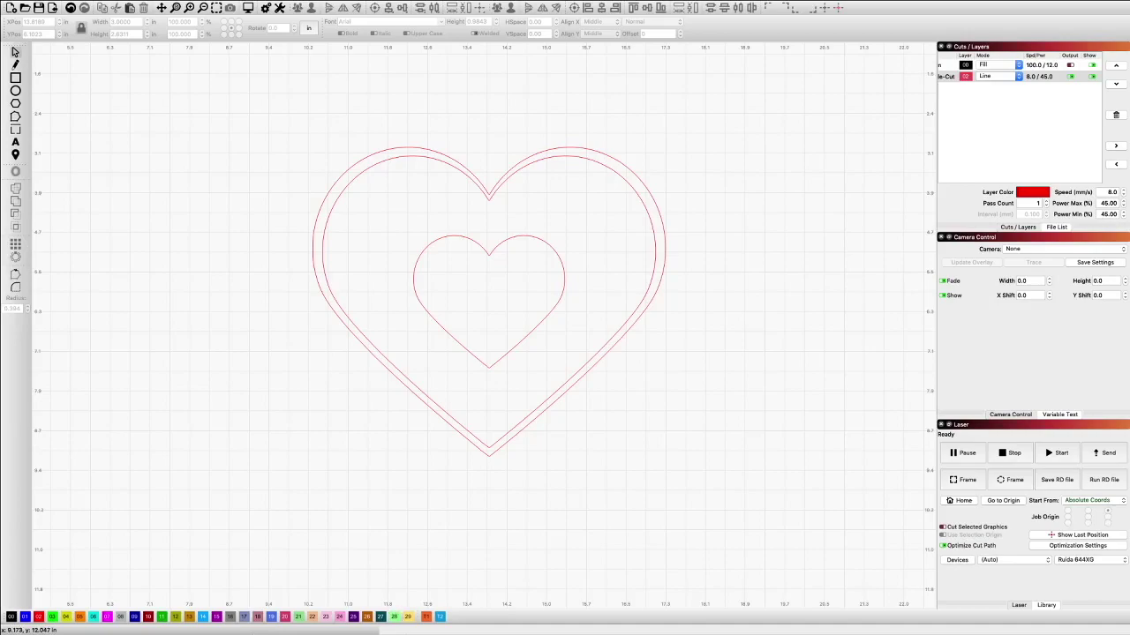
Switch to Safari and replace the heart image search with "puzzle svg".
{"action": "mouse_move", "coordinate": [385, 633]}
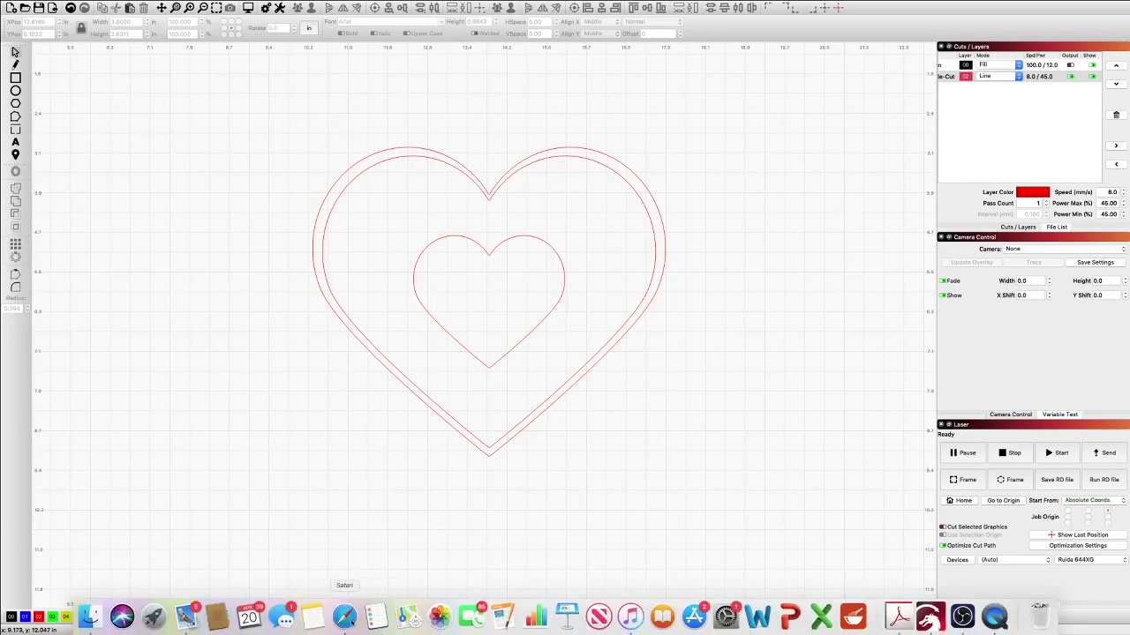
{"action": "left_click", "coordinate": [344, 618]}
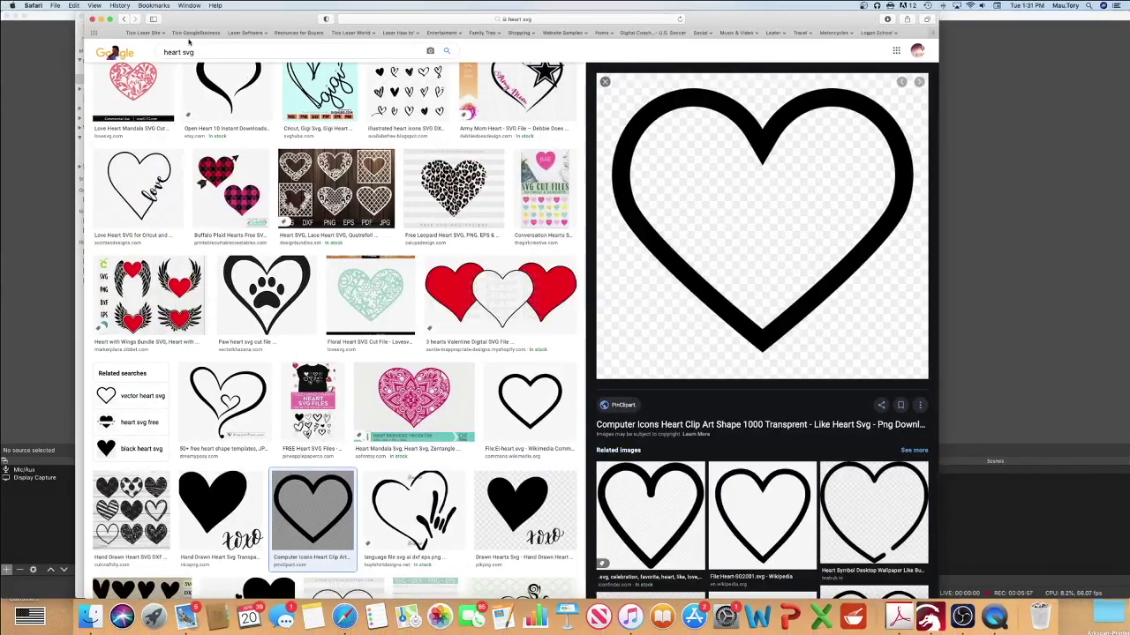
{"action": "double_click", "coordinate": [179, 52]}
{"action": "key", "text": "BackSpace"}
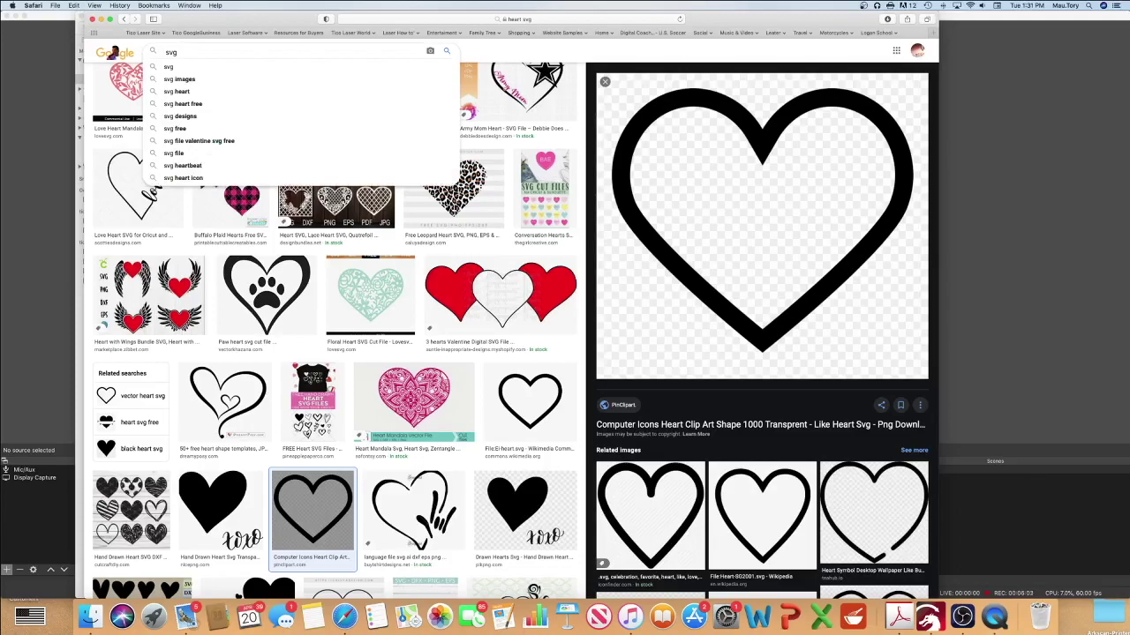
{"action": "type", "text": "puzzle"}
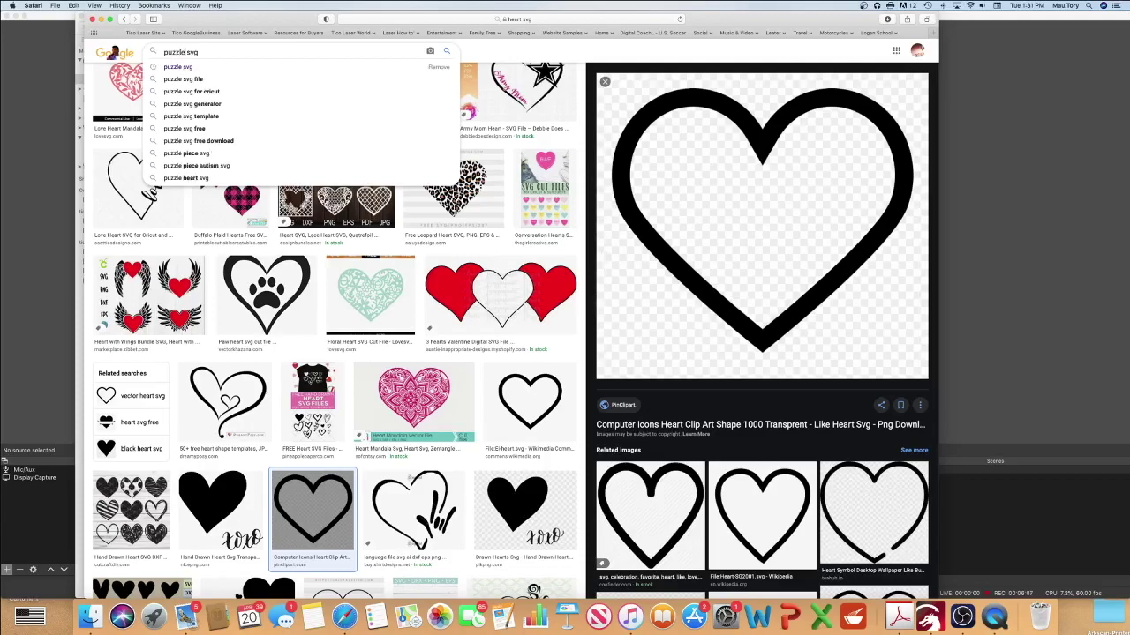
{"action": "key", "text": "Return"}
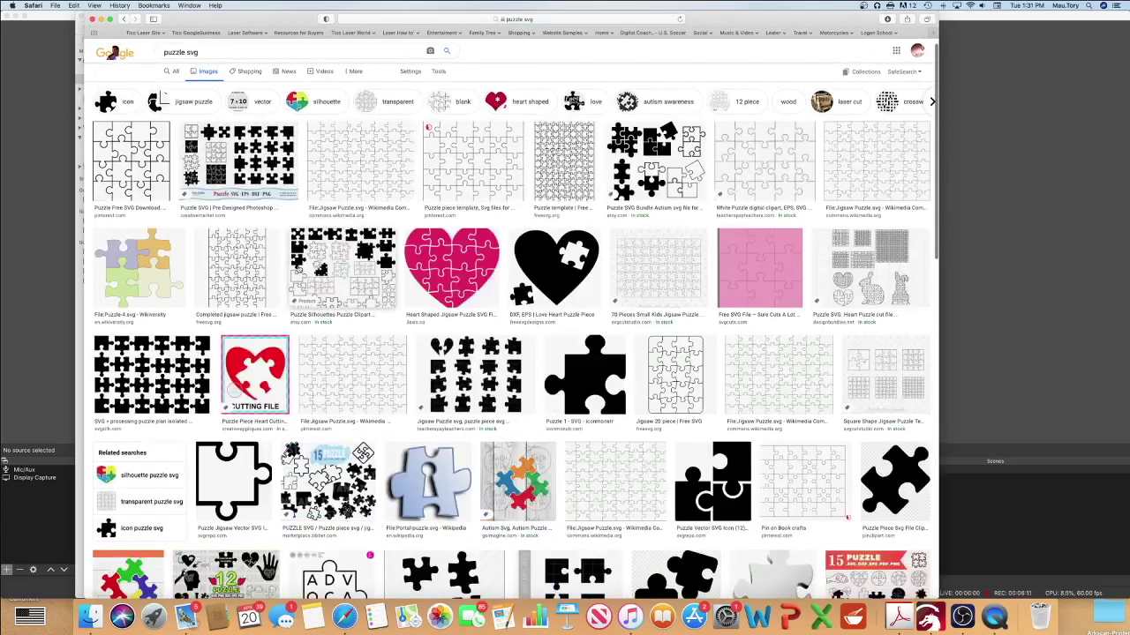
Open the Wikimedia Commons "File:Jigsaw Puzzle.svg" result and copy its preview image.
{"action": "scroll", "coordinate": [486, 171], "scroll_direction": "down", "scroll_amount": 5}
{"action": "scroll", "coordinate": [485, 170], "scroll_direction": "up", "scroll_amount": 5}
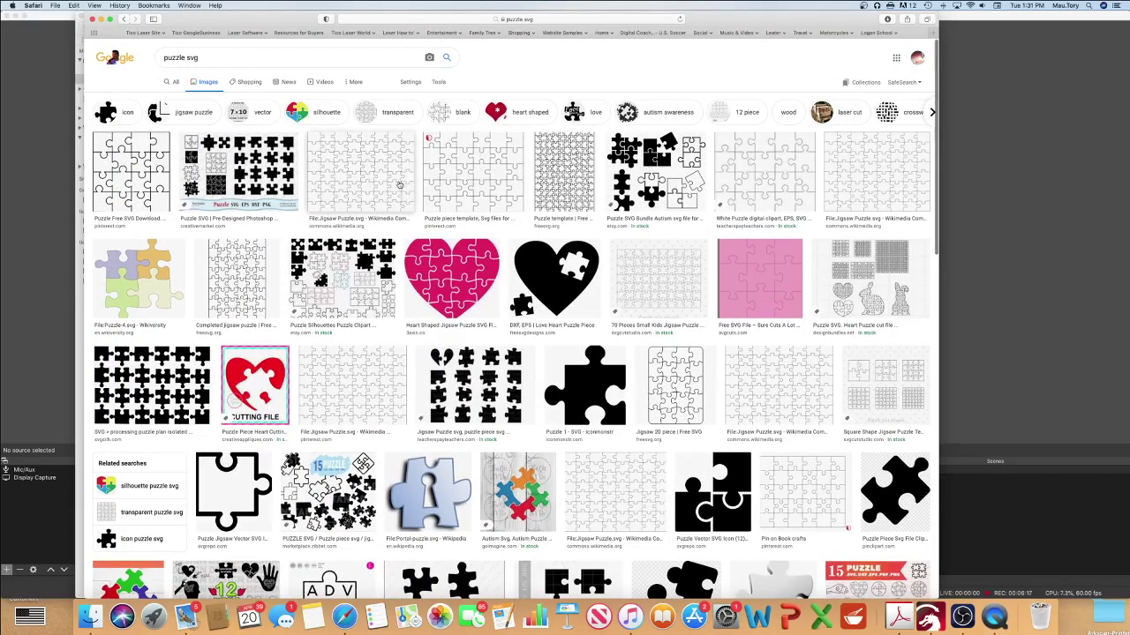
{"action": "left_click", "coordinate": [368, 175]}
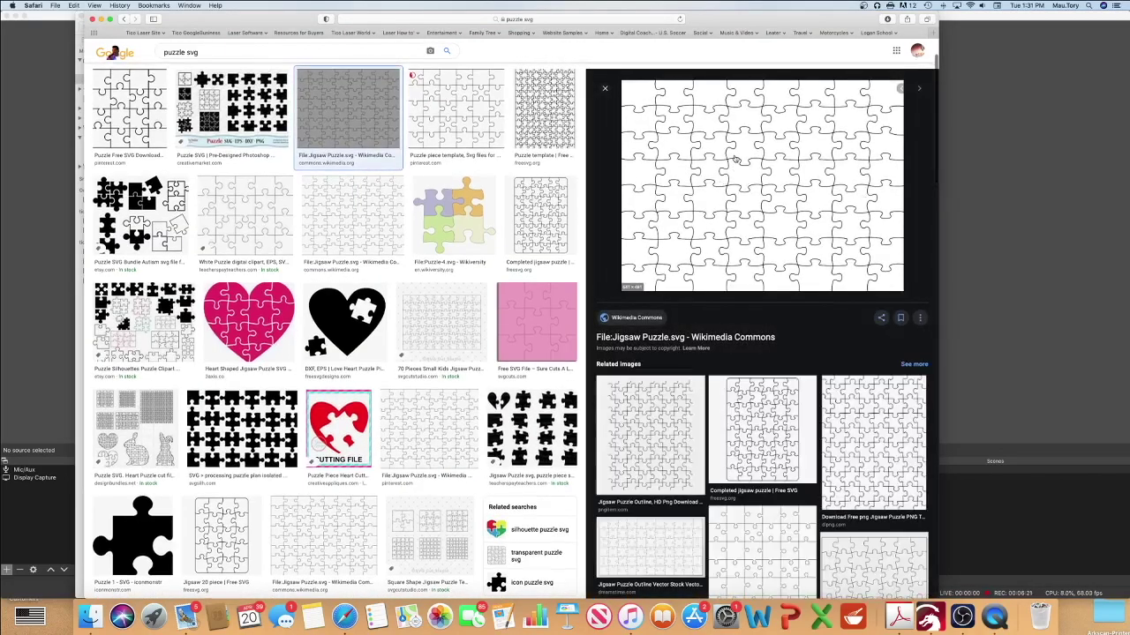
{"action": "right_click", "coordinate": [735, 159]}
{"action": "left_click", "coordinate": [777, 305]}
Switch back to LightBurn and paste the copied jigsaw image beside the nested hearts.
{"action": "left_click", "coordinate": [928, 616]}
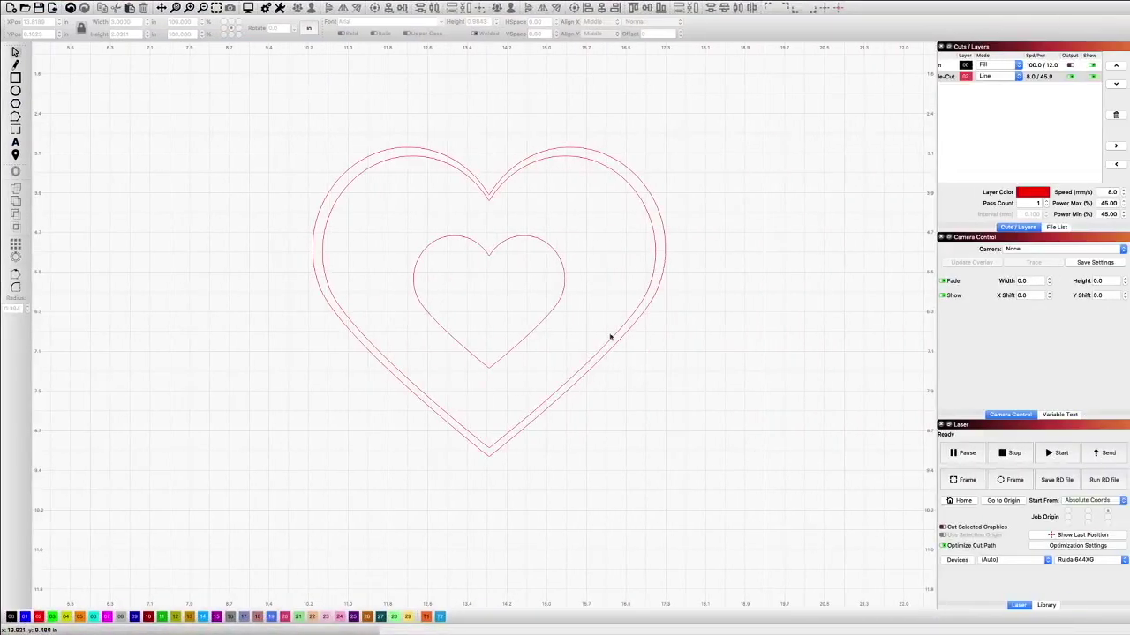
{"action": "scroll", "coordinate": [360, 187], "scroll_direction": "down", "scroll_amount": 3}
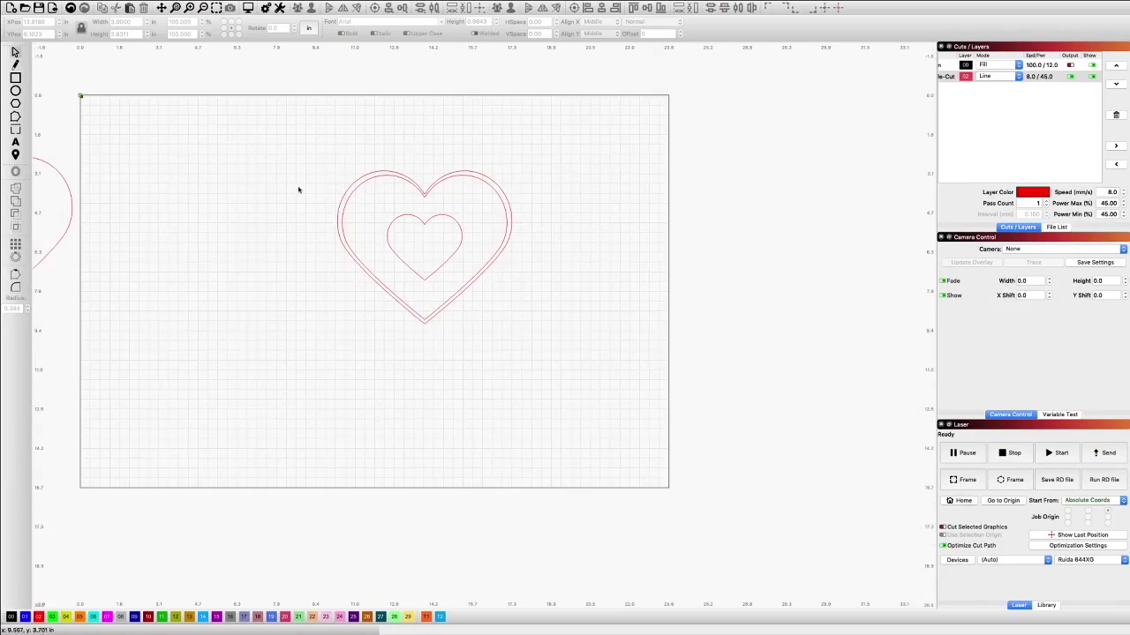
{"action": "right_click", "coordinate": [183, 187]}
{"action": "left_click", "coordinate": [211, 209]}
{"action": "scroll", "coordinate": [212, 209], "scroll_direction": "down", "scroll_amount": 2}
{"action": "scroll", "coordinate": [212, 185], "scroll_direction": "up", "scroll_amount": 5}
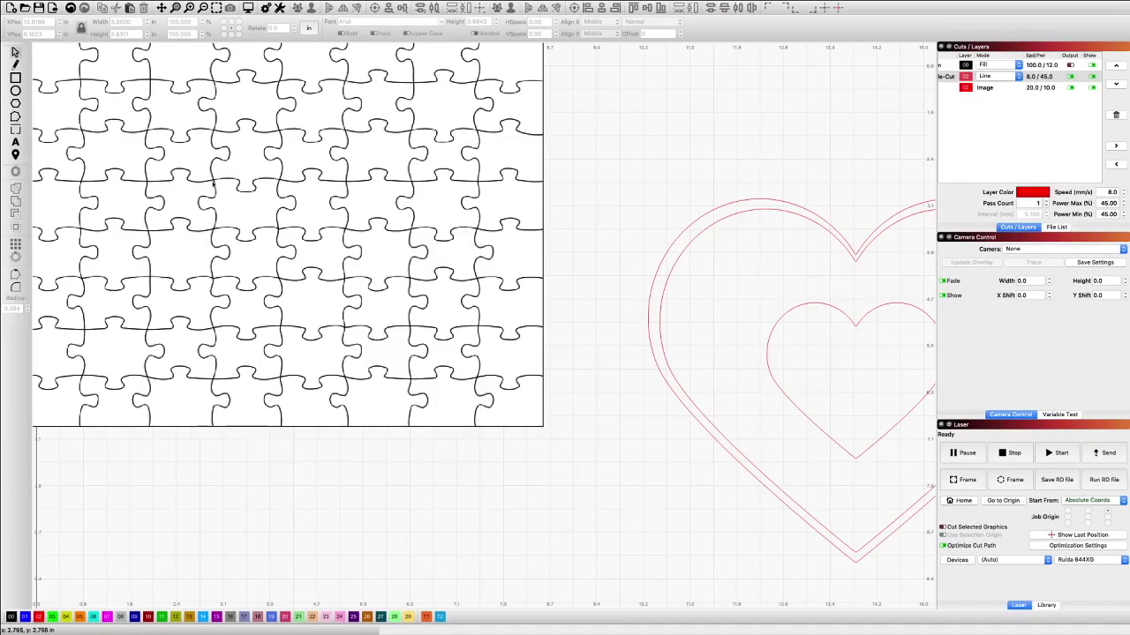
Trace the jigsaw image into vector outlines, deleting the source image after the trace.
{"action": "left_click", "coordinate": [214, 182]}
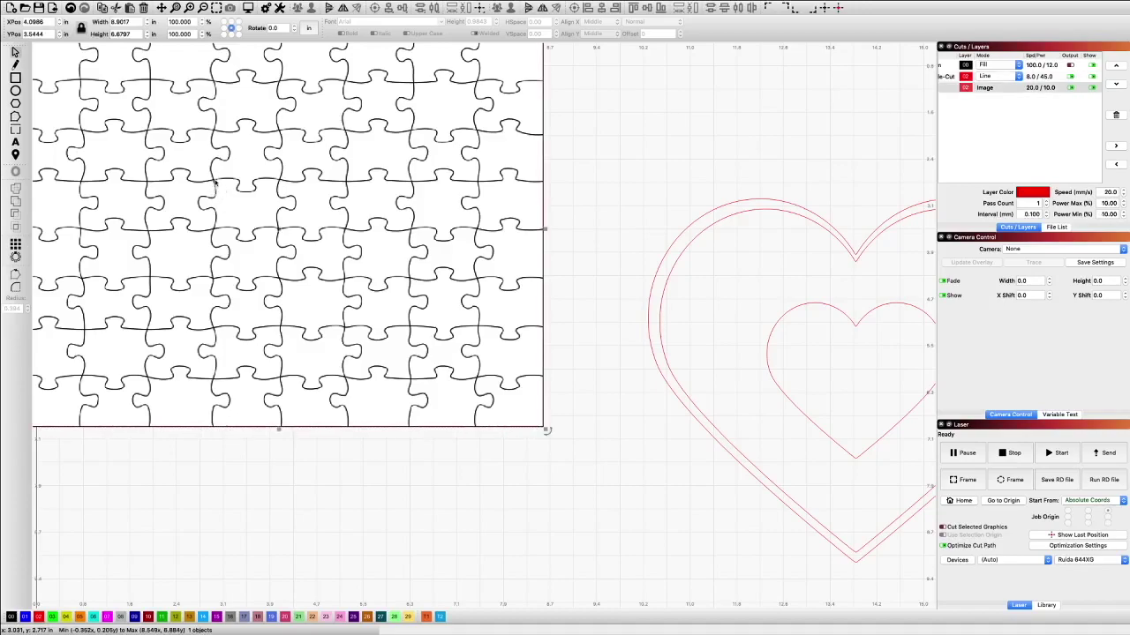
{"action": "right_click", "coordinate": [215, 183]}
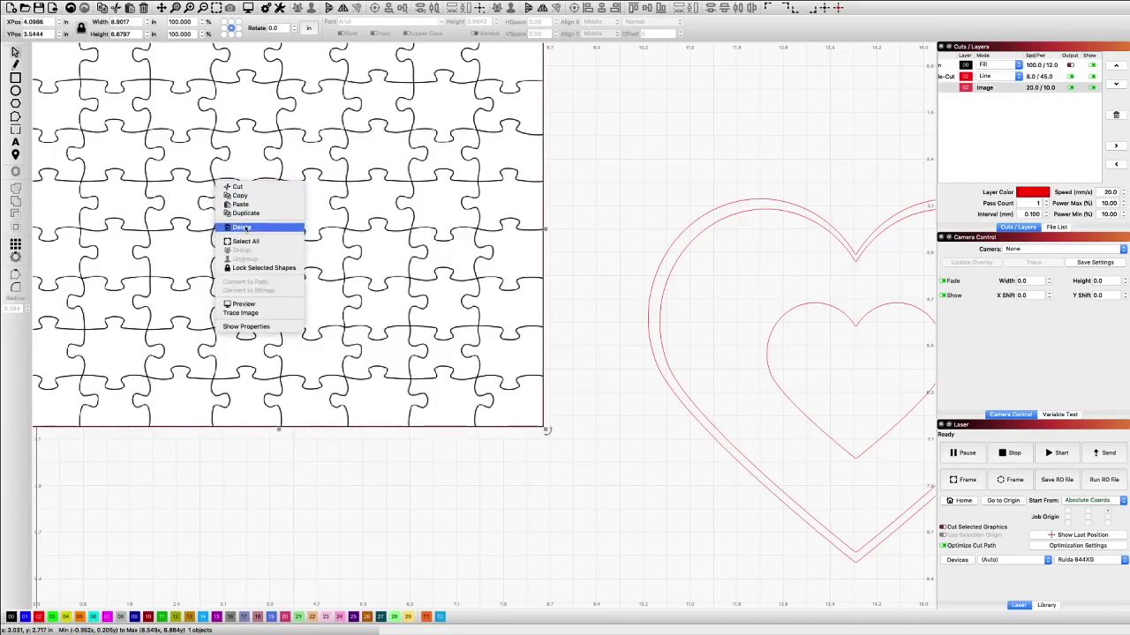
{"action": "left_click", "coordinate": [241, 313]}
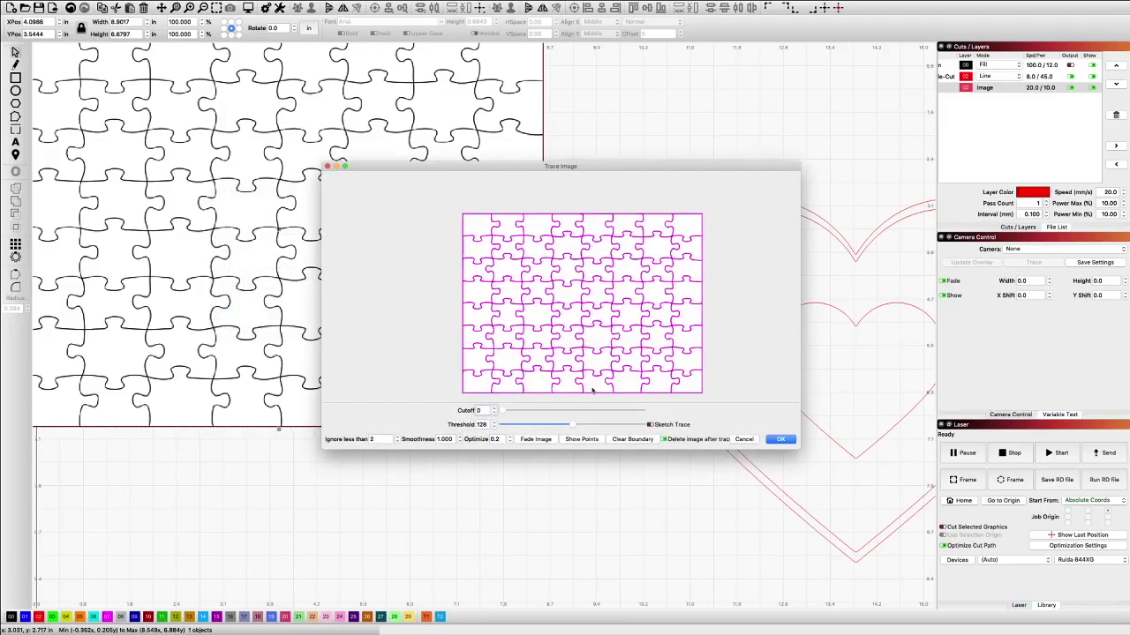
{"action": "left_click", "coordinate": [780, 439]}
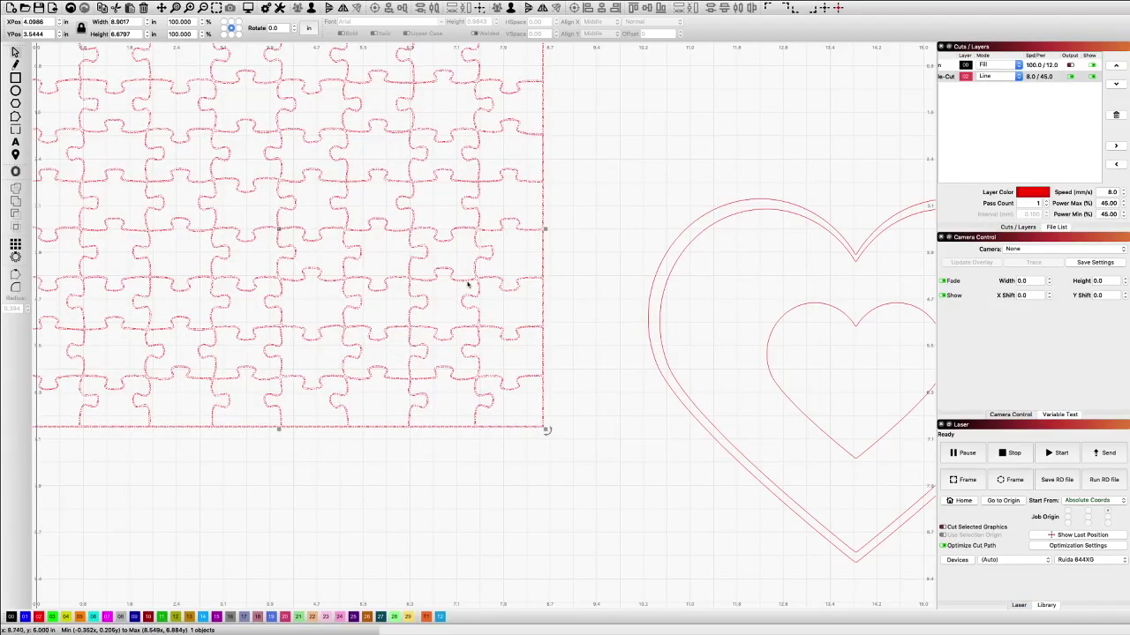
Ungroup the traced jigsaw so that its pieces can be selected individually.
{"action": "scroll", "coordinate": [499, 115], "scroll_direction": "up", "scroll_amount": 5}
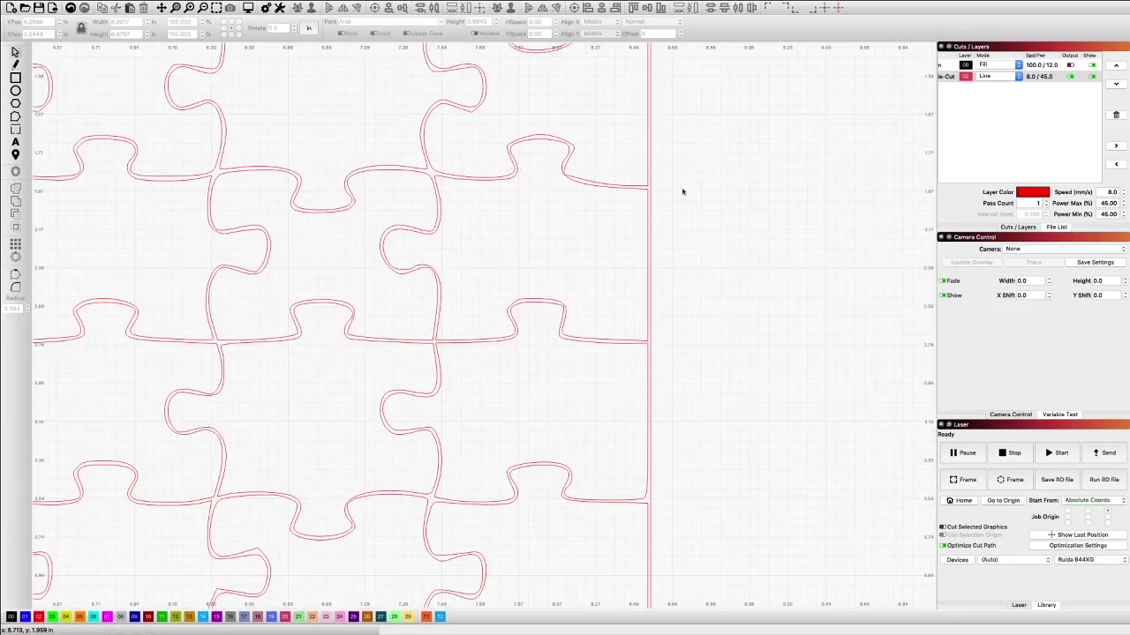
{"action": "left_click", "coordinate": [648, 216]}
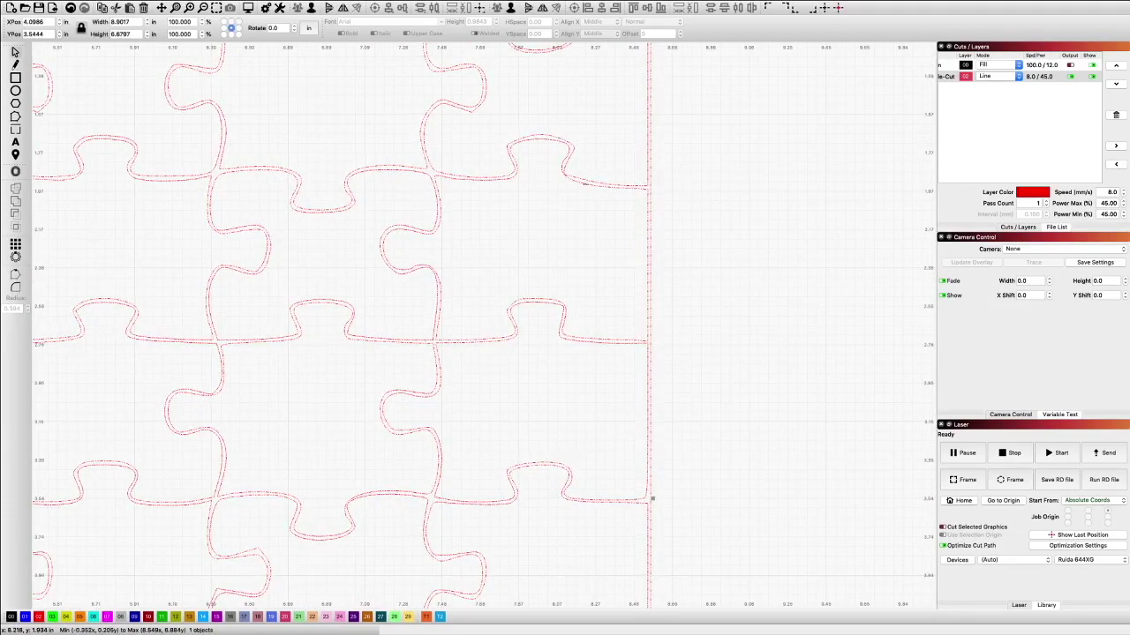
{"action": "right_click", "coordinate": [583, 184]}
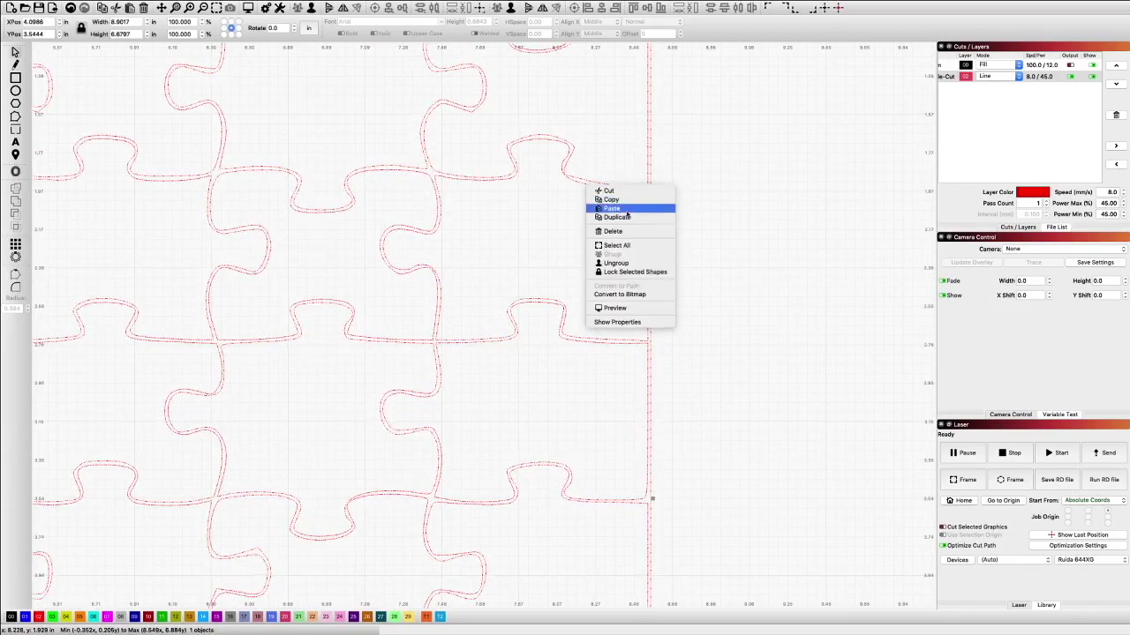
{"action": "left_click", "coordinate": [618, 261]}
{"action": "left_click", "coordinate": [579, 219]}
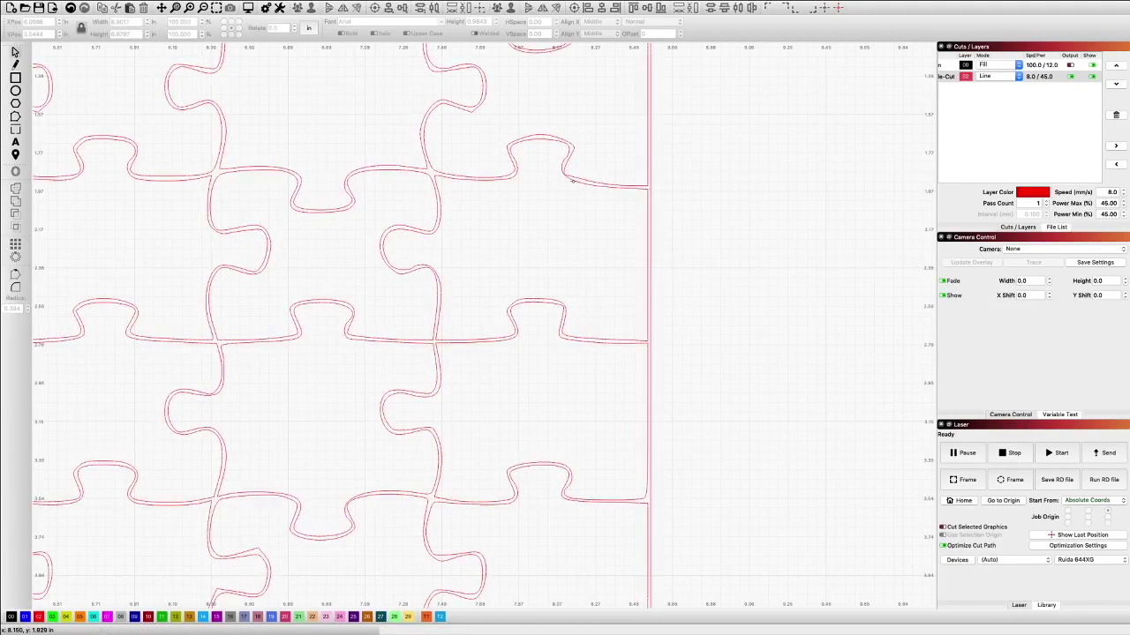
Move one puzzle piece from the jigsaw's right edge outside the grid, to about X 9.33, Y 2.13 in.
{"action": "left_click", "coordinate": [572, 180]}
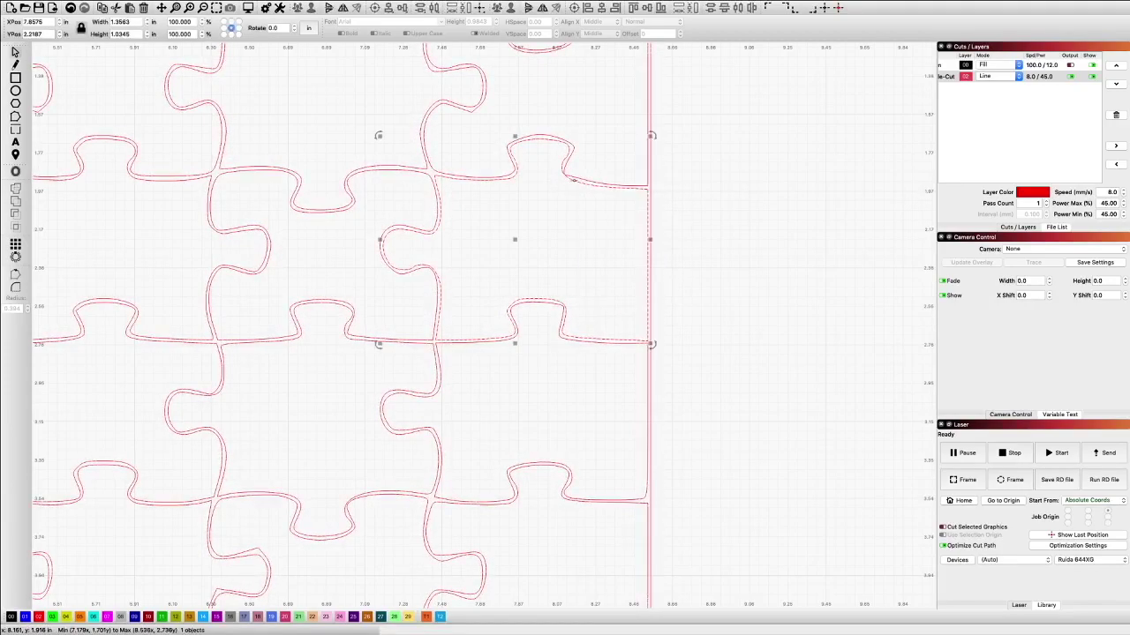
{"action": "left_click_drag", "start_coordinate": [514, 241], "coordinate": [742, 276]}
{"action": "scroll", "coordinate": [742, 276], "scroll_direction": "down", "scroll_amount": 5}
{"action": "scroll", "coordinate": [743, 276], "scroll_direction": "down", "scroll_amount": 1}
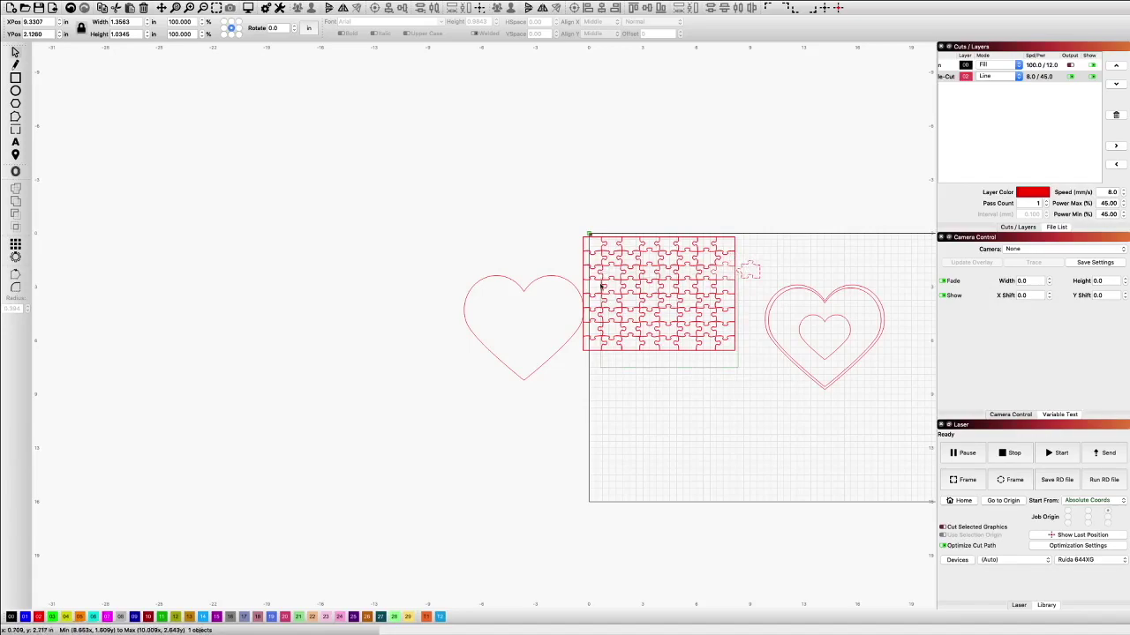
Delete the rest of the traced jigsaw, keeping only the separated piece and the hearts.
{"action": "left_click_drag", "start_coordinate": [575, 227], "coordinate": [736, 346]}
{"action": "left_click", "coordinate": [729, 373]}
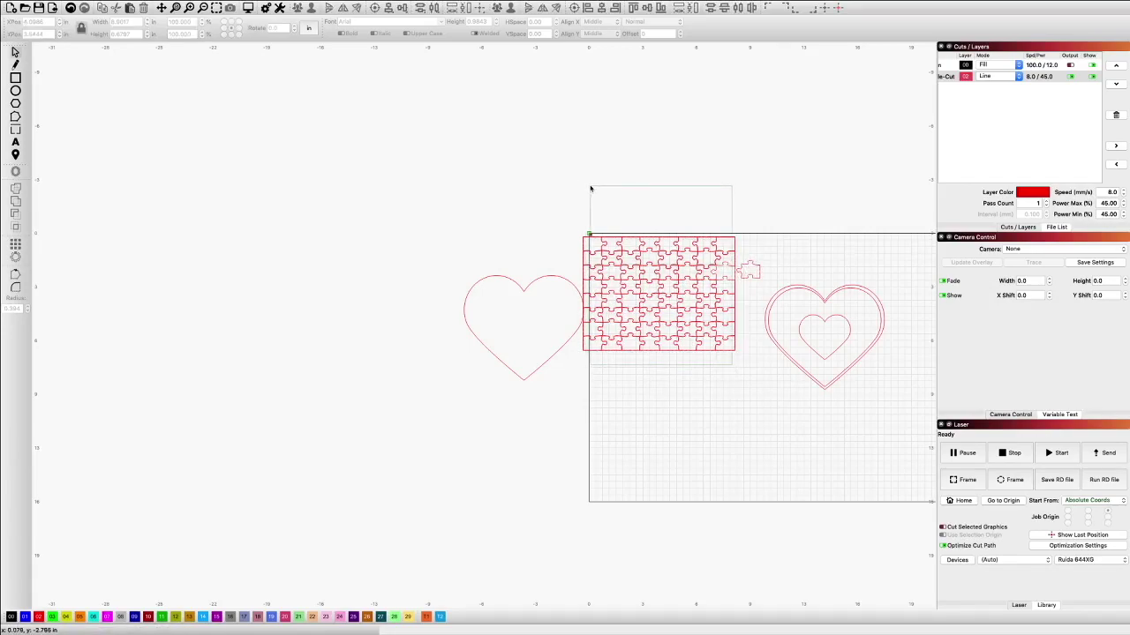
{"action": "left_click_drag", "start_coordinate": [590, 188], "coordinate": [591, 188]}
{"action": "key", "text": "Delete"}
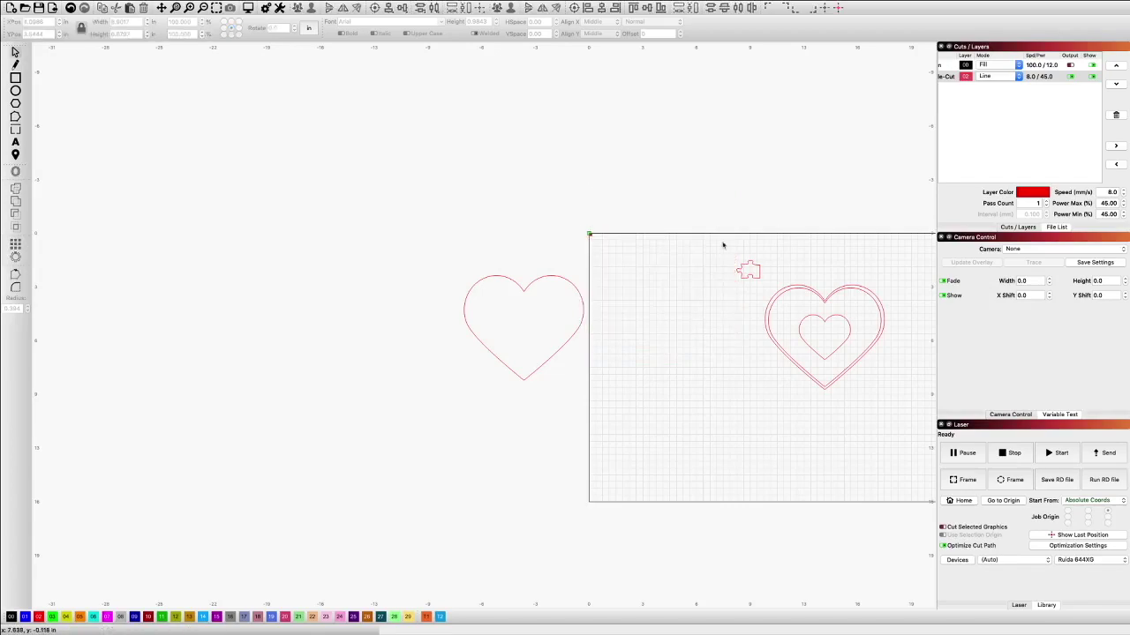
Edit the puzzle piece's nodes and delete the line segment just below its upper-left corner.
{"action": "scroll", "coordinate": [774, 264], "scroll_direction": "up", "scroll_amount": 5}
{"action": "scroll", "coordinate": [684, 268], "scroll_direction": "up", "scroll_amount": 3}
{"action": "left_click", "coordinate": [15, 116]}
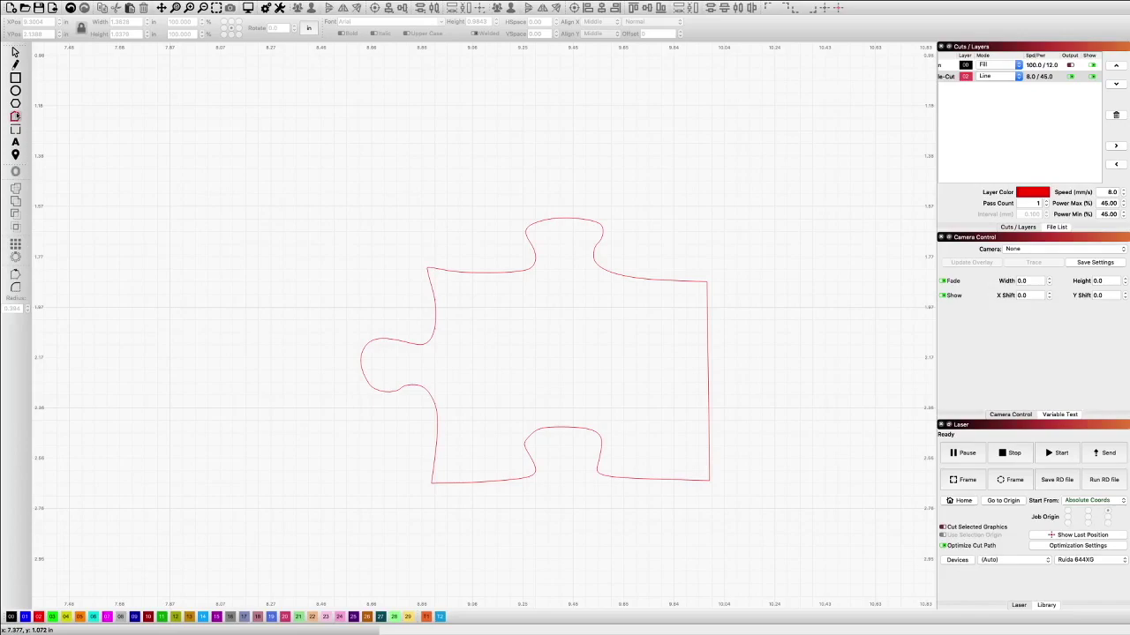
{"action": "left_click", "coordinate": [494, 271]}
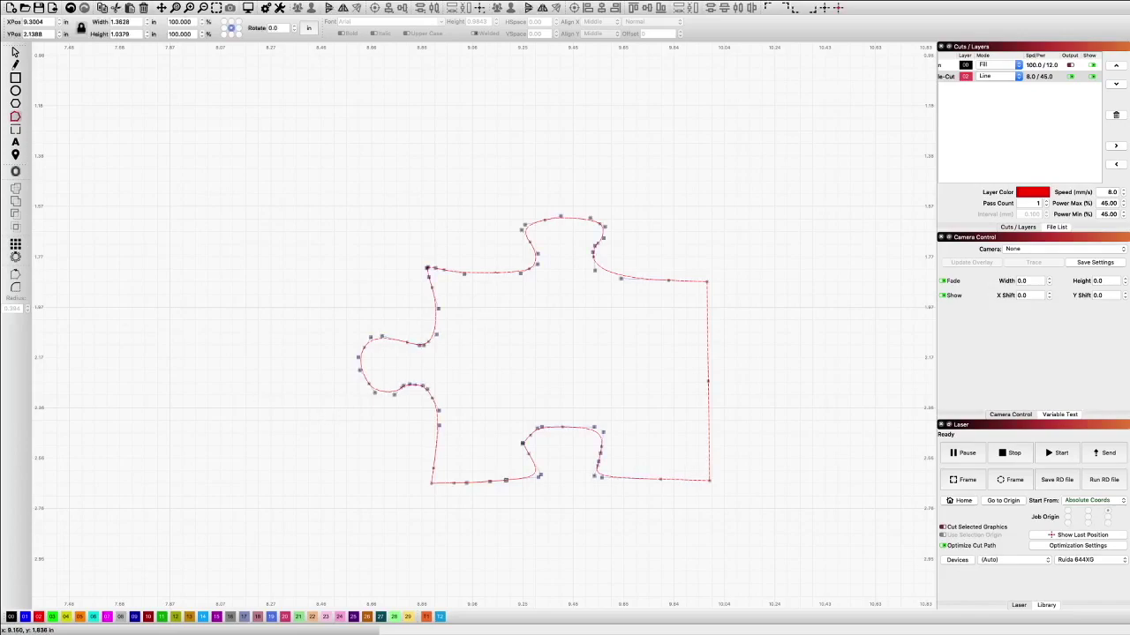
{"action": "scroll", "coordinate": [420, 279], "scroll_direction": "up", "scroll_amount": 4}
{"action": "scroll", "coordinate": [447, 249], "scroll_direction": "up", "scroll_amount": 4}
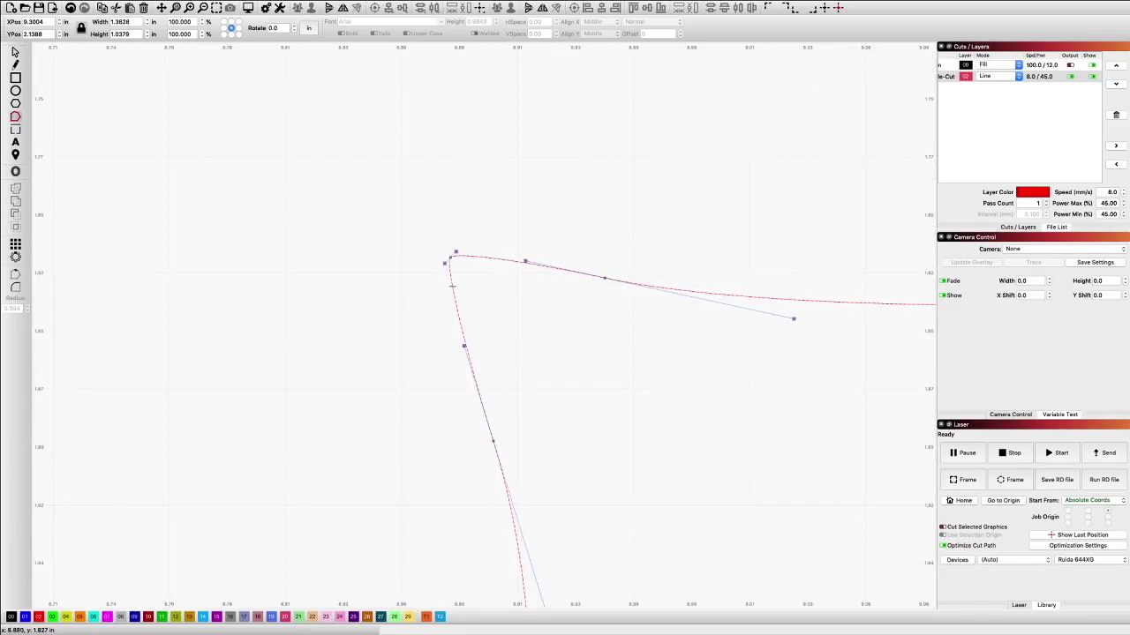
{"action": "key", "text": "d"}
{"action": "scroll", "coordinate": [452, 285], "scroll_direction": "down", "scroll_amount": 10}
{"action": "scroll", "coordinate": [615, 297], "scroll_direction": "up", "scroll_amount": 3}
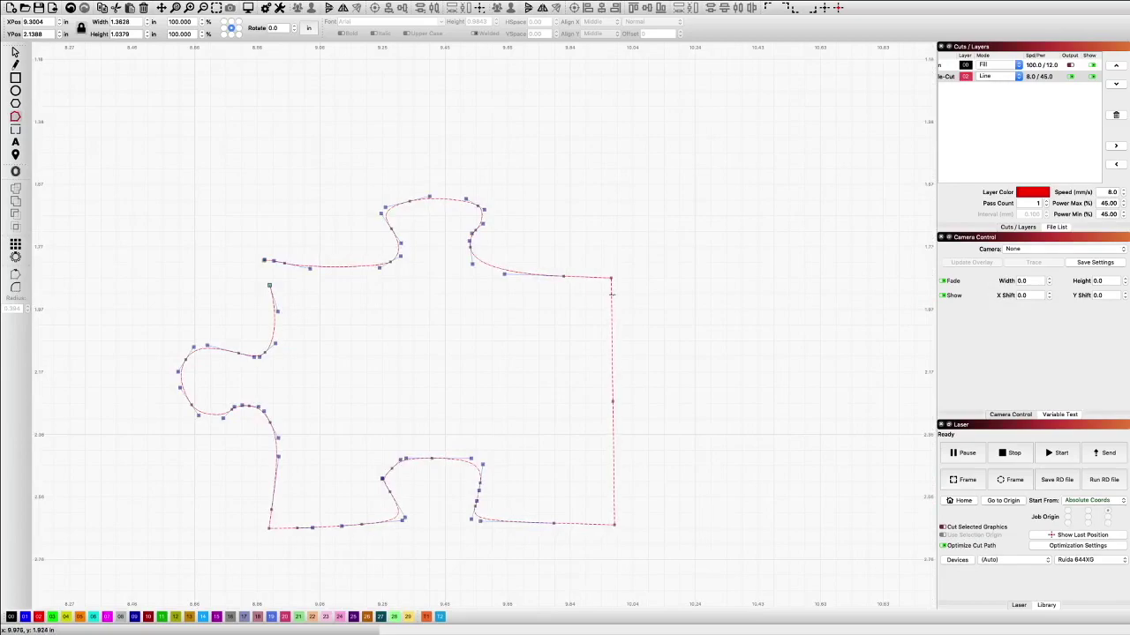
Separate the piece's upper tabbed edge and delete the rest of its outline.
{"action": "scroll", "coordinate": [611, 294], "scroll_direction": "down", "scroll_amount": 5}
{"action": "left_click_drag", "start_coordinate": [625, 385], "coordinate": [488, 303]}
{"action": "key", "text": "Delete"}
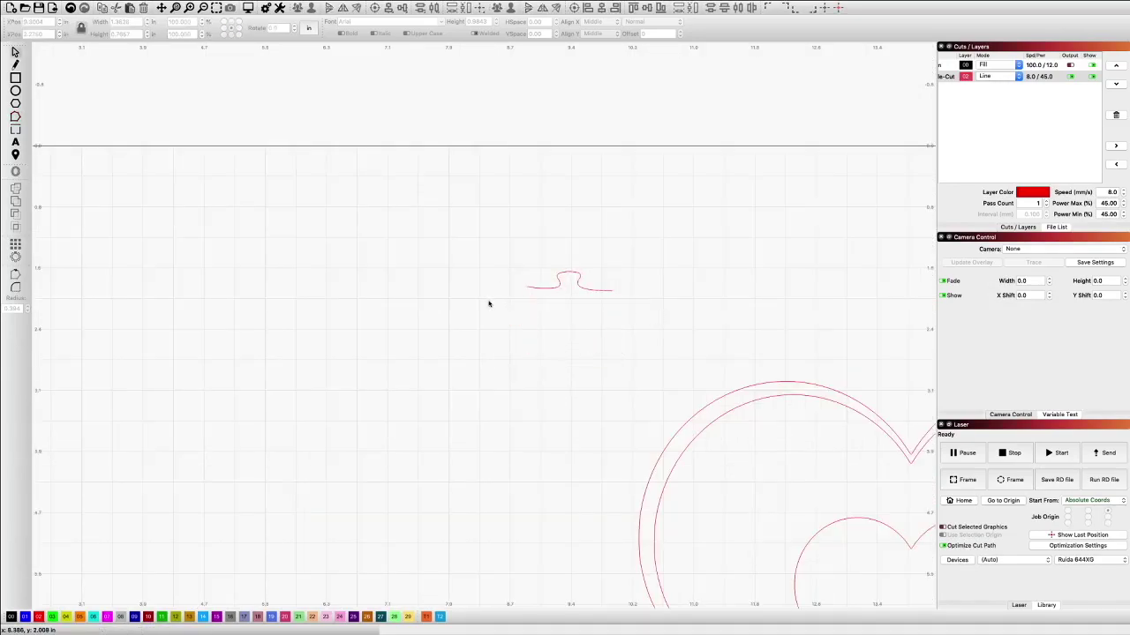
Move the tabbed puzzle curve into the upper-left lobe of the large heart, to about X 12.40, Y 4.02 in.
{"action": "scroll", "coordinate": [555, 273], "scroll_direction": "down", "scroll_amount": 2}
{"action": "left_click_drag", "start_coordinate": [532, 255], "coordinate": [734, 404]}
{"action": "scroll", "coordinate": [649, 374], "scroll_direction": "down", "scroll_amount": 1}
{"action": "scroll", "coordinate": [758, 416], "scroll_direction": "up", "scroll_amount": 7}
{"action": "scroll", "coordinate": [757, 416], "scroll_direction": "down", "scroll_amount": 6}
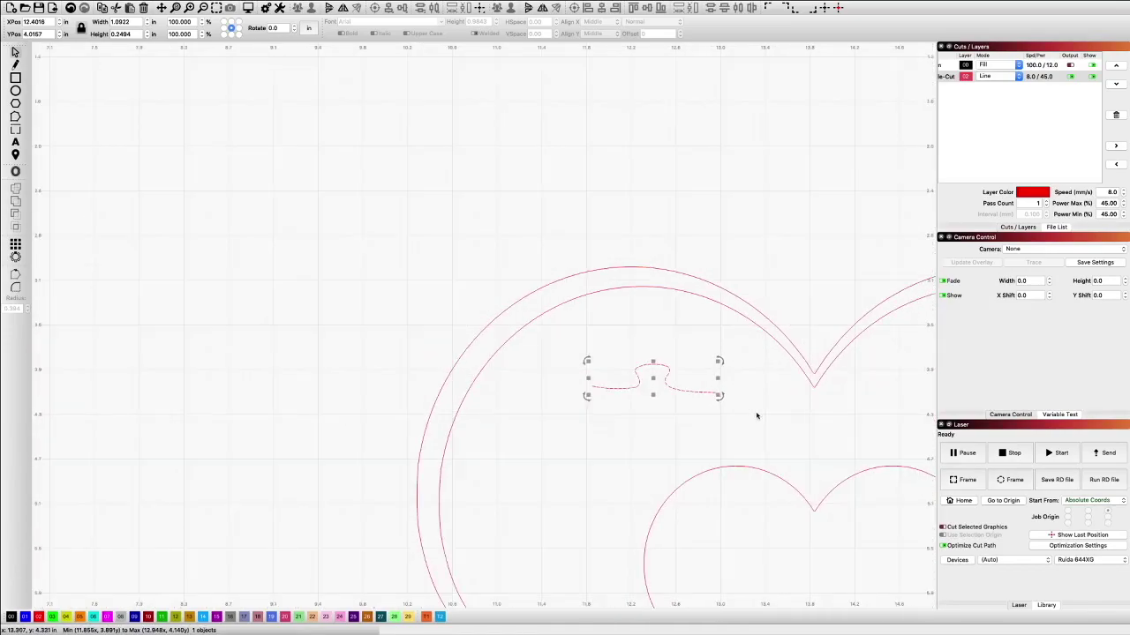
Copy the tabbed puzzle curve inside the heart.
{"action": "scroll", "coordinate": [757, 416], "scroll_direction": "down", "scroll_amount": 1}
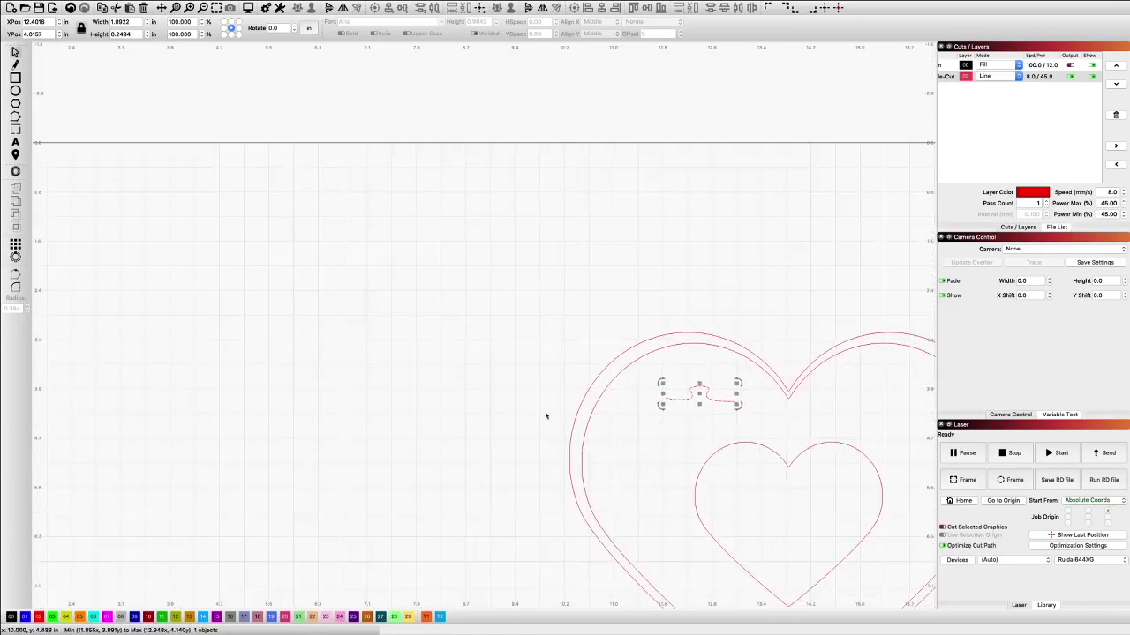
{"action": "scroll", "coordinate": [378, 255], "scroll_direction": "down", "scroll_amount": 2}
{"action": "scroll", "coordinate": [851, 445], "scroll_direction": "up", "scroll_amount": 3}
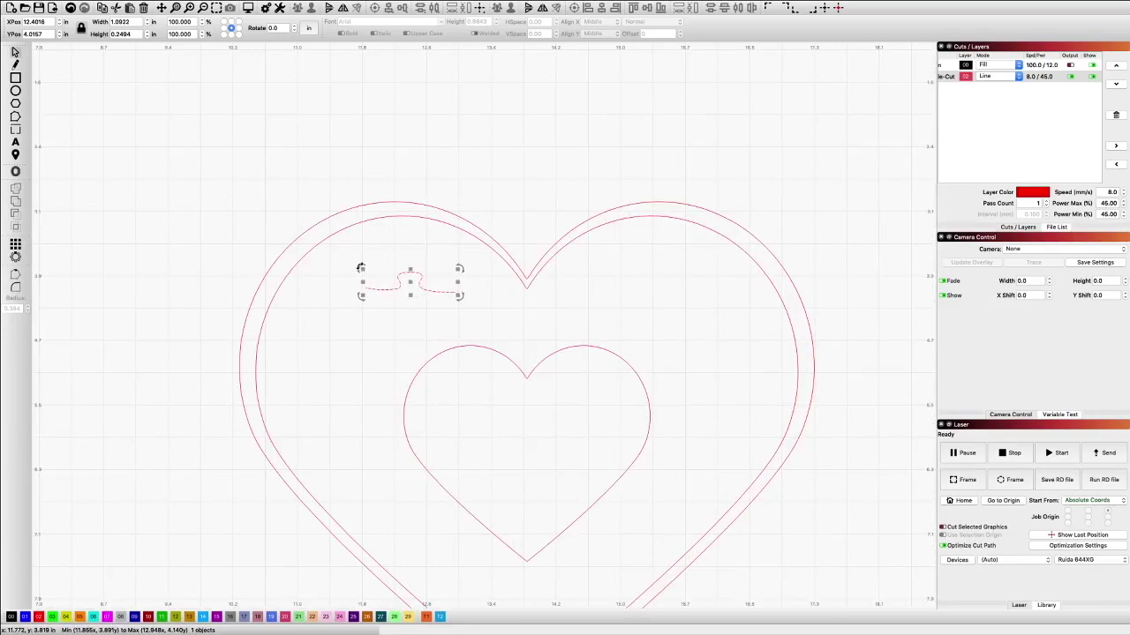
{"action": "right_click", "coordinate": [411, 281]}
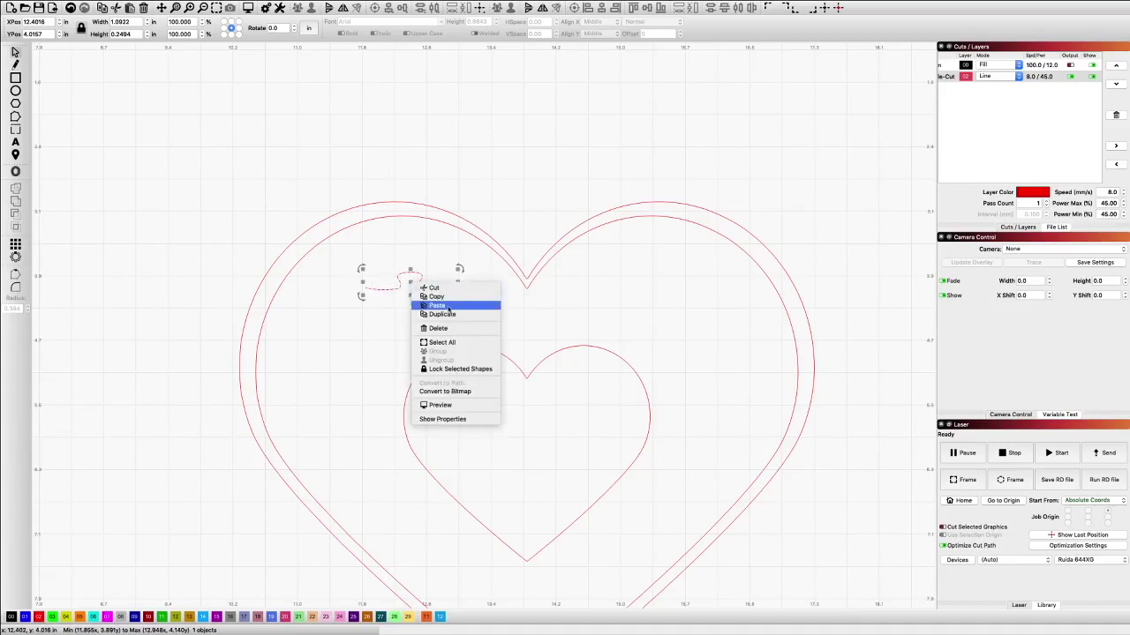
{"action": "left_click", "coordinate": [434, 297]}
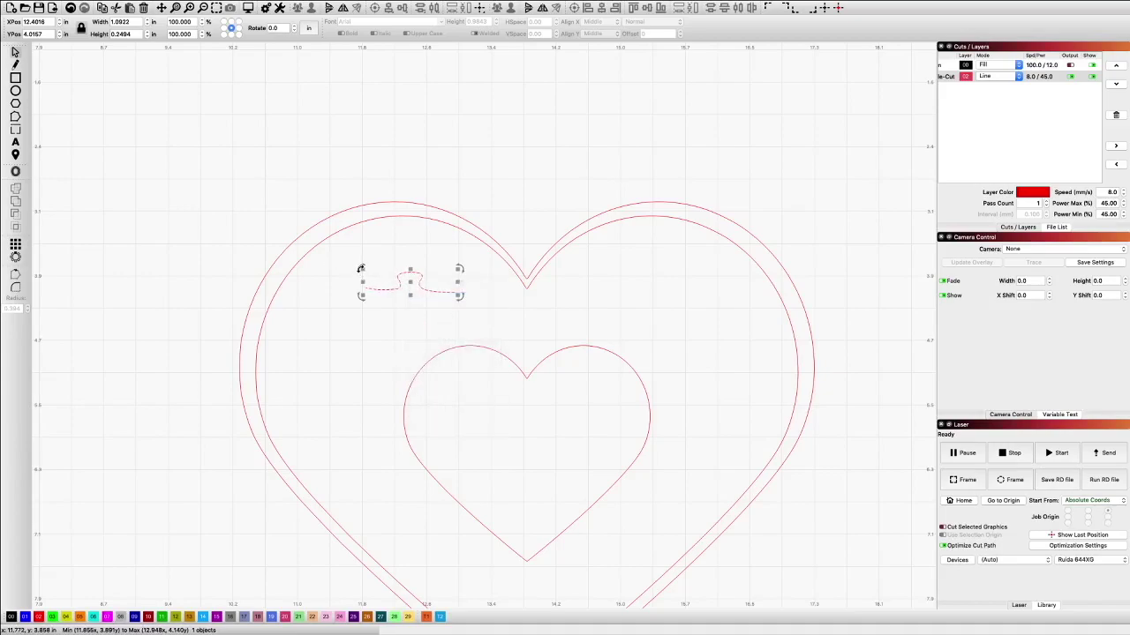
Rotate the tabbed curve vertical with its tab facing right and place it between the two hearts' upper notches, about X 13.94, Y 4.65 in.
{"action": "left_click_drag", "start_coordinate": [360, 268], "coordinate": [415, 254]}
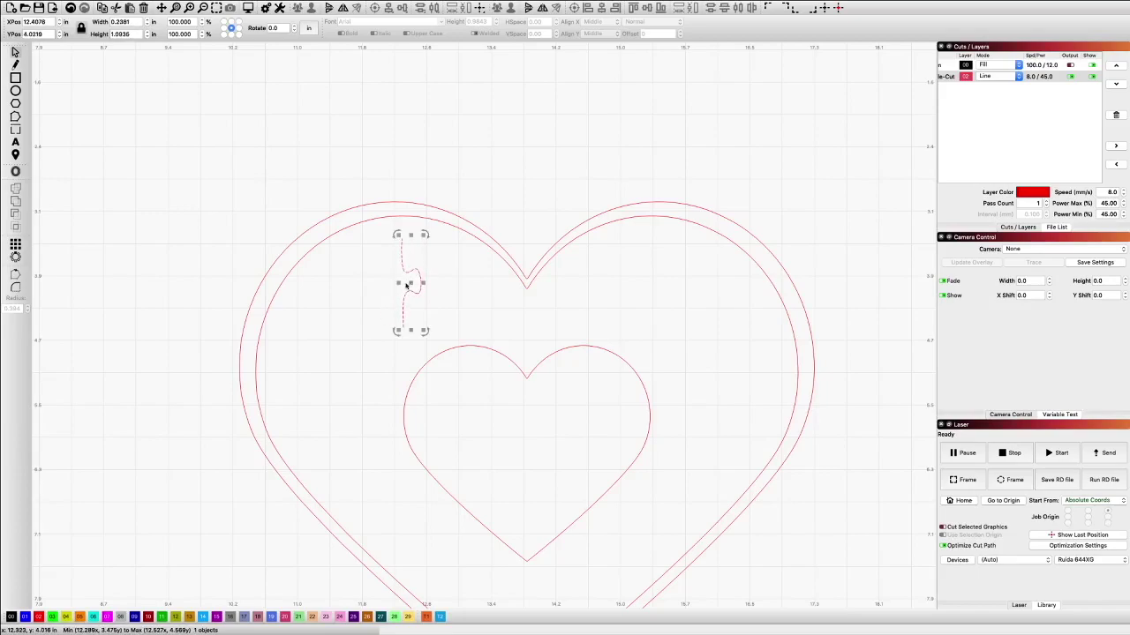
{"action": "left_click_drag", "start_coordinate": [411, 283], "coordinate": [532, 327]}
{"action": "scroll", "coordinate": [543, 345], "scroll_direction": "up", "scroll_amount": 5}
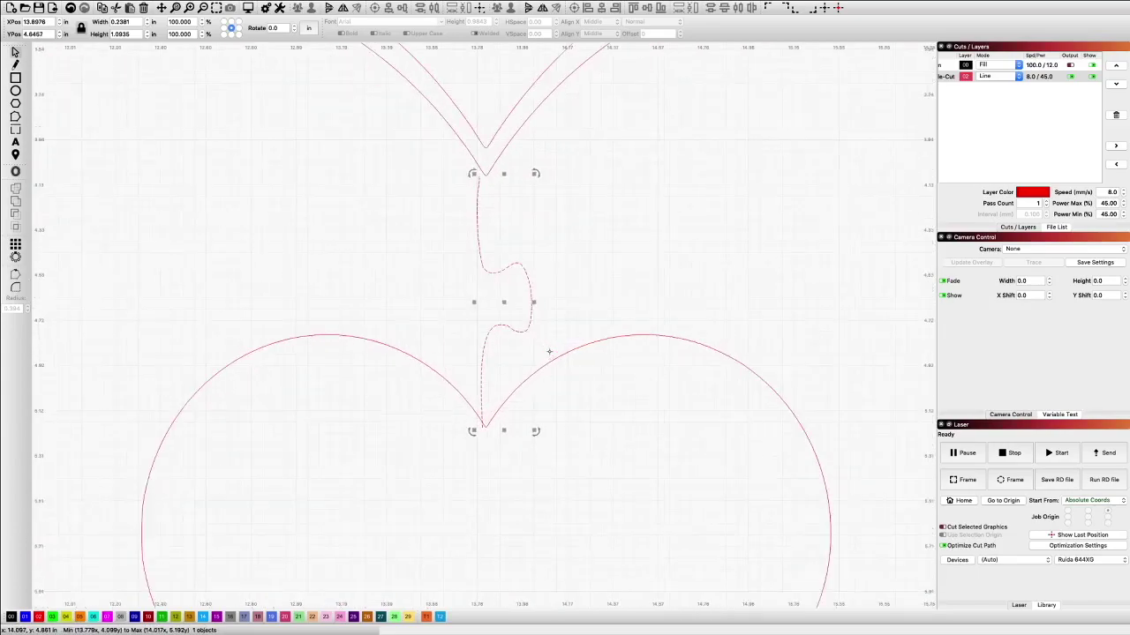
{"action": "left_click", "coordinate": [504, 302]}
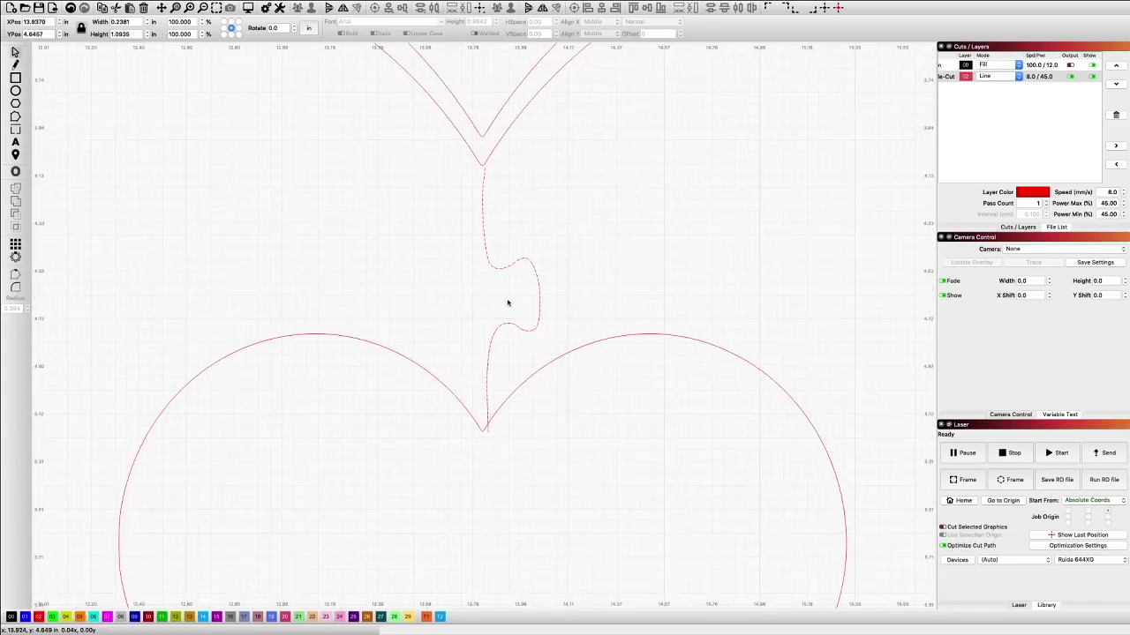
{"action": "key", "text": "Right"}
{"action": "left_click", "coordinate": [509, 300]}
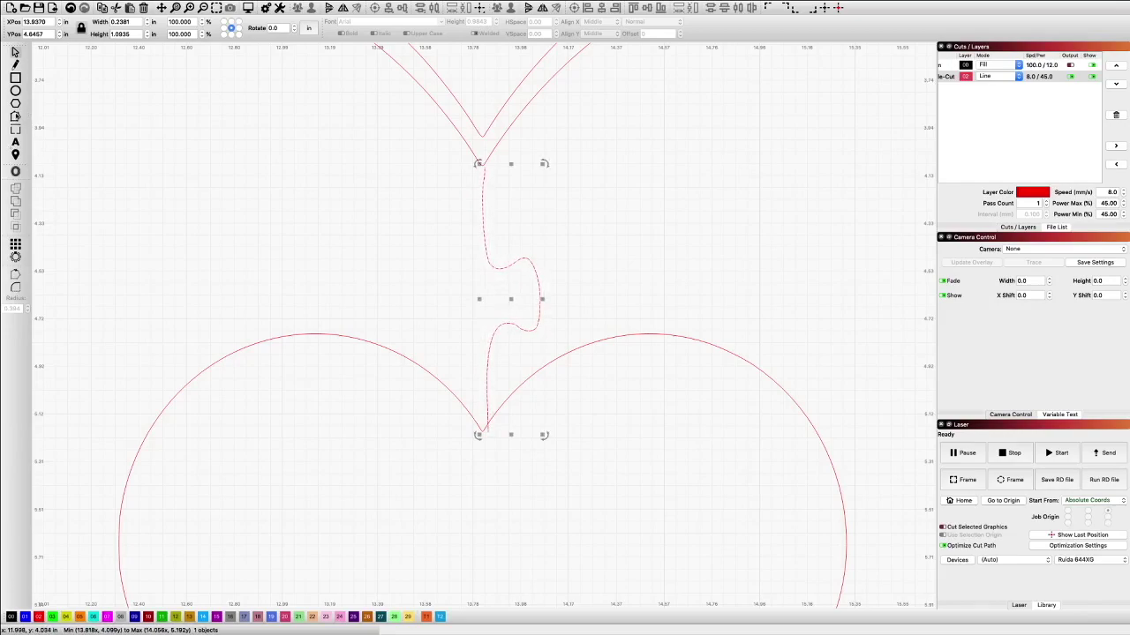
Edit the curve's nodes so its upper end meets the large inner outline's notch and its lower end meets the small heart's notch.
{"action": "left_click", "coordinate": [15, 116]}
{"action": "scroll", "coordinate": [500, 168], "scroll_direction": "up", "scroll_amount": 5}
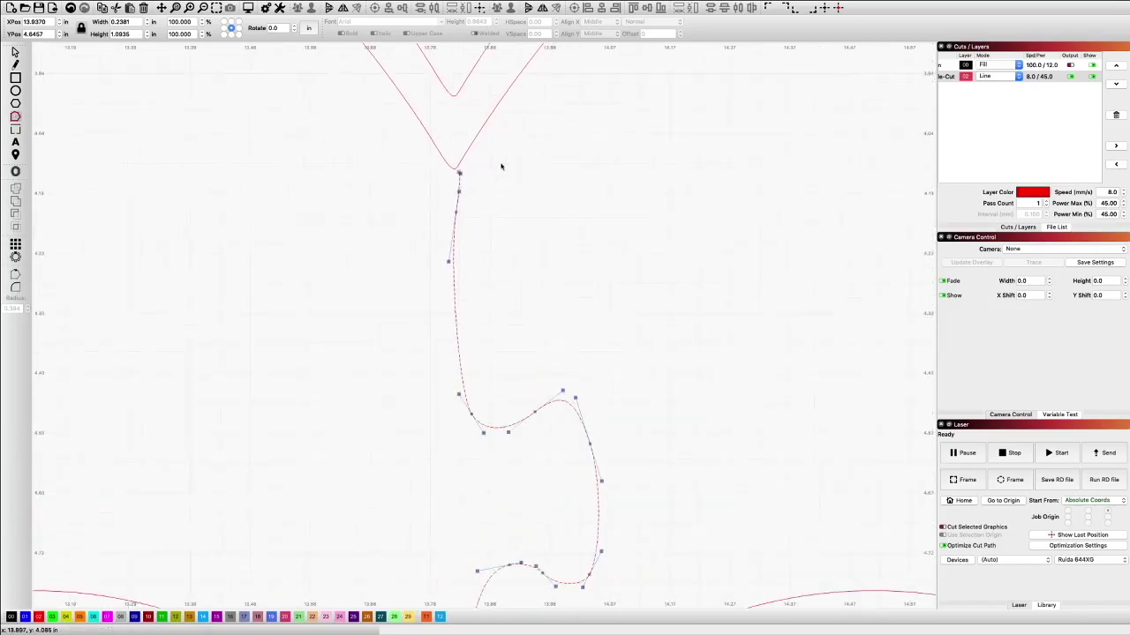
{"action": "scroll", "coordinate": [411, 181], "scroll_direction": "up", "scroll_amount": 5}
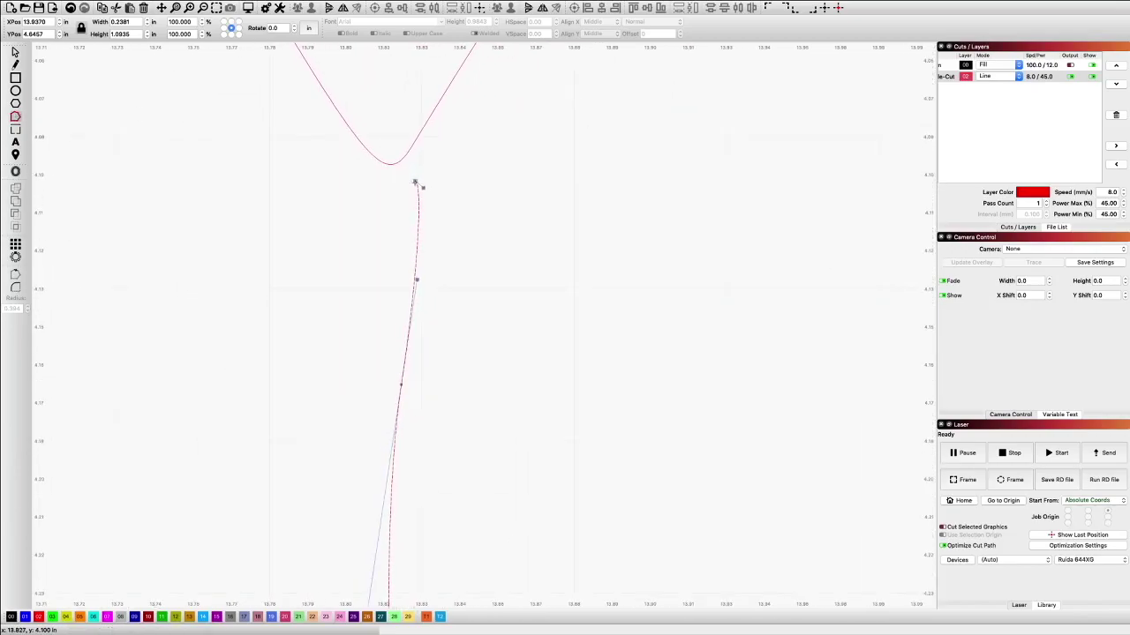
{"action": "left_click_drag", "start_coordinate": [410, 181], "coordinate": [391, 166]}
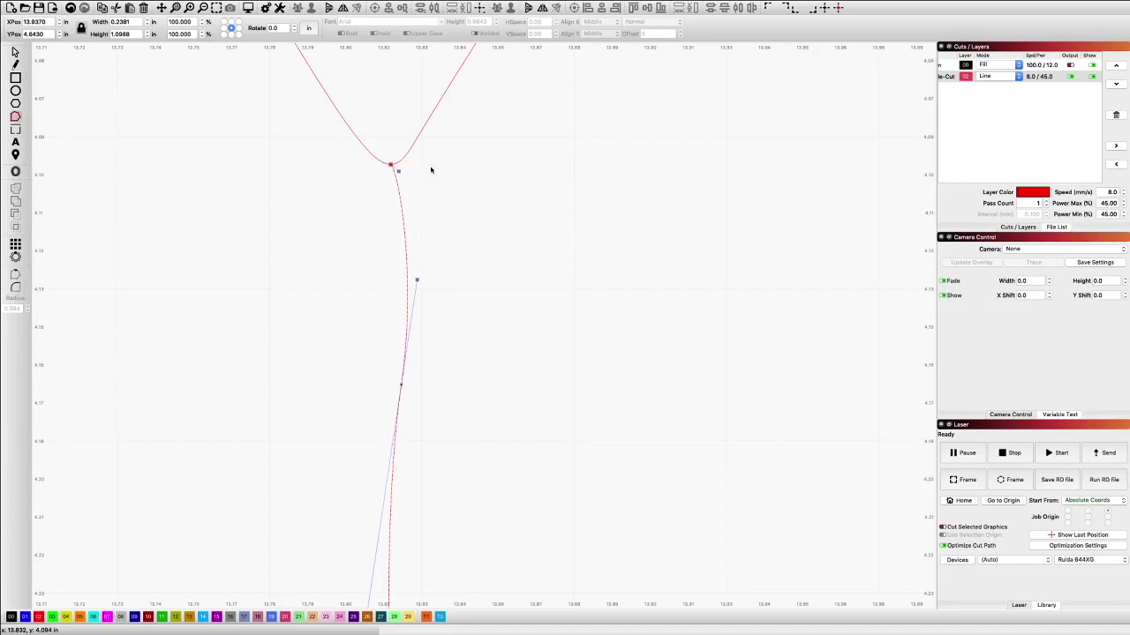
{"action": "scroll", "coordinate": [450, 209], "scroll_direction": "down", "scroll_amount": 4}
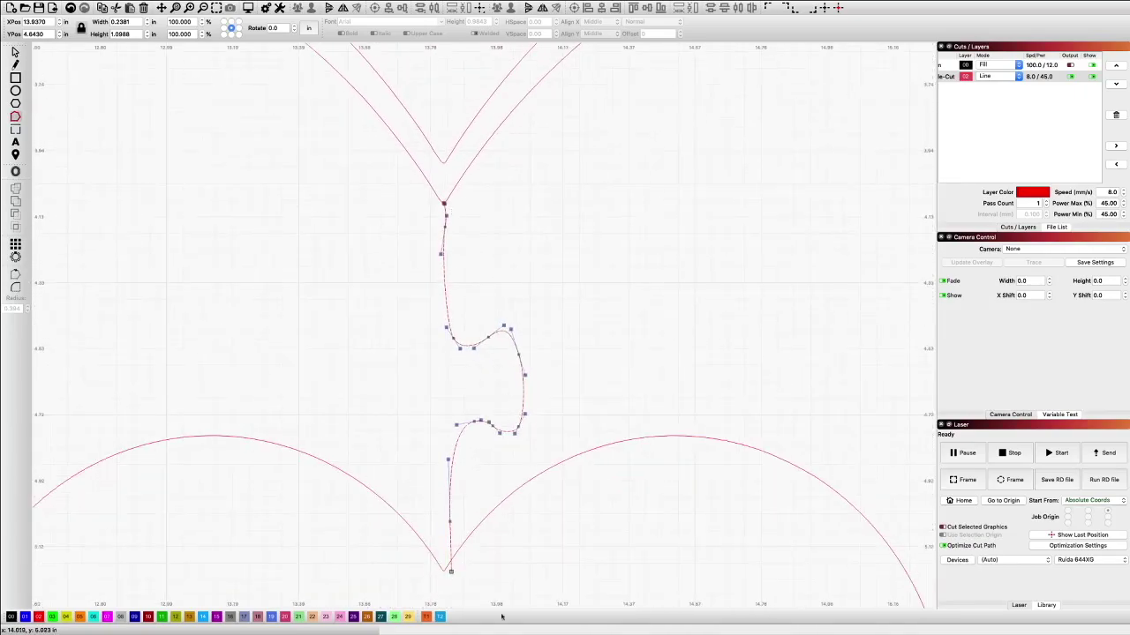
{"action": "scroll", "coordinate": [456, 593], "scroll_direction": "up", "scroll_amount": 6}
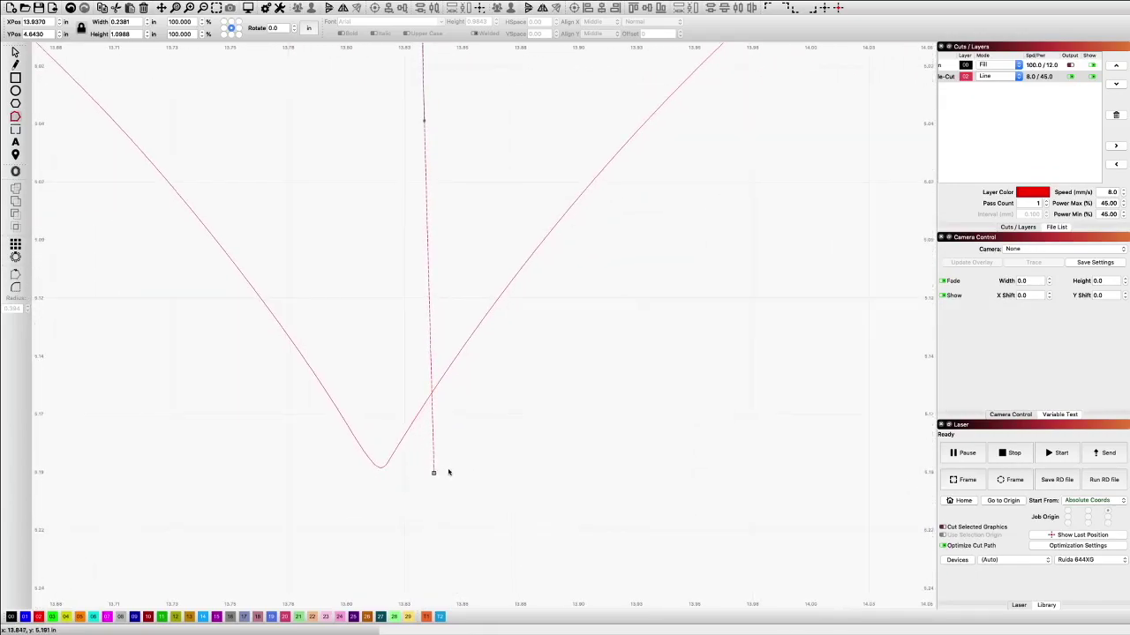
{"action": "left_click_drag", "start_coordinate": [434, 473], "coordinate": [381, 467]}
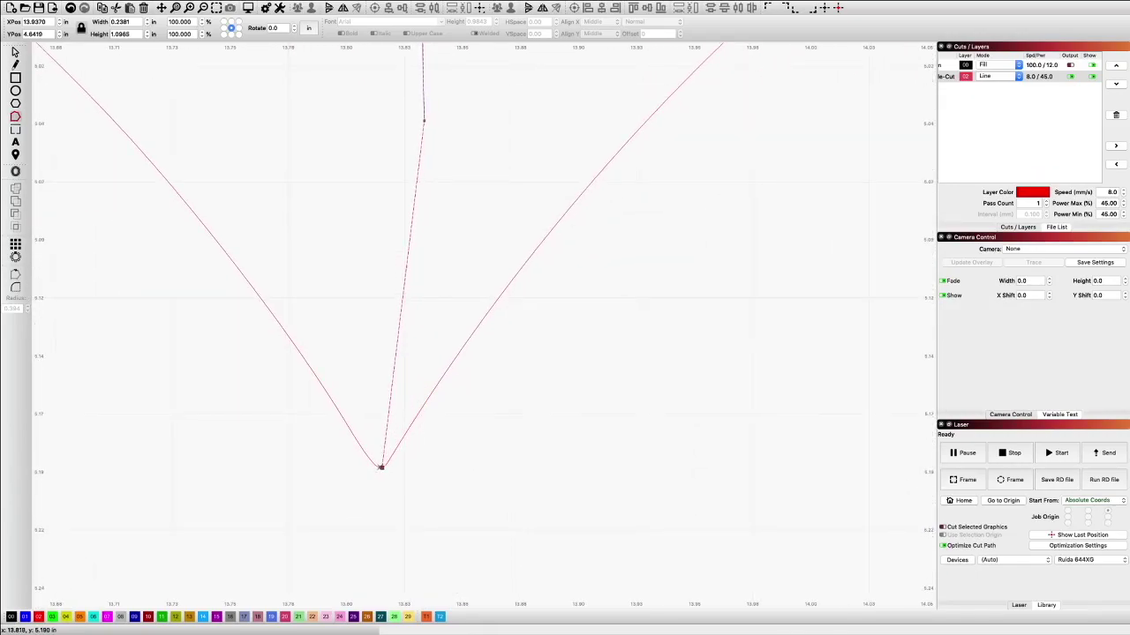
{"action": "scroll", "coordinate": [502, 429], "scroll_direction": "down", "scroll_amount": 6}
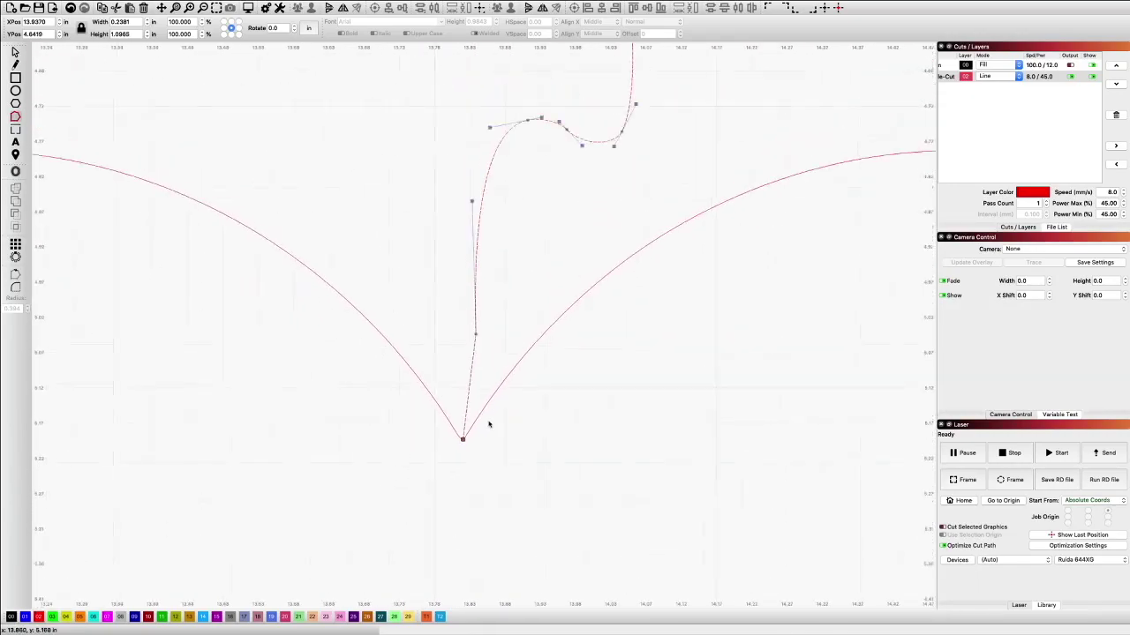
Reshape the upper tabbed curve by adjusting the tab's neck and bowing the segment above the tab to the left.
{"action": "scroll", "coordinate": [500, 352], "scroll_direction": "up", "scroll_amount": 8}
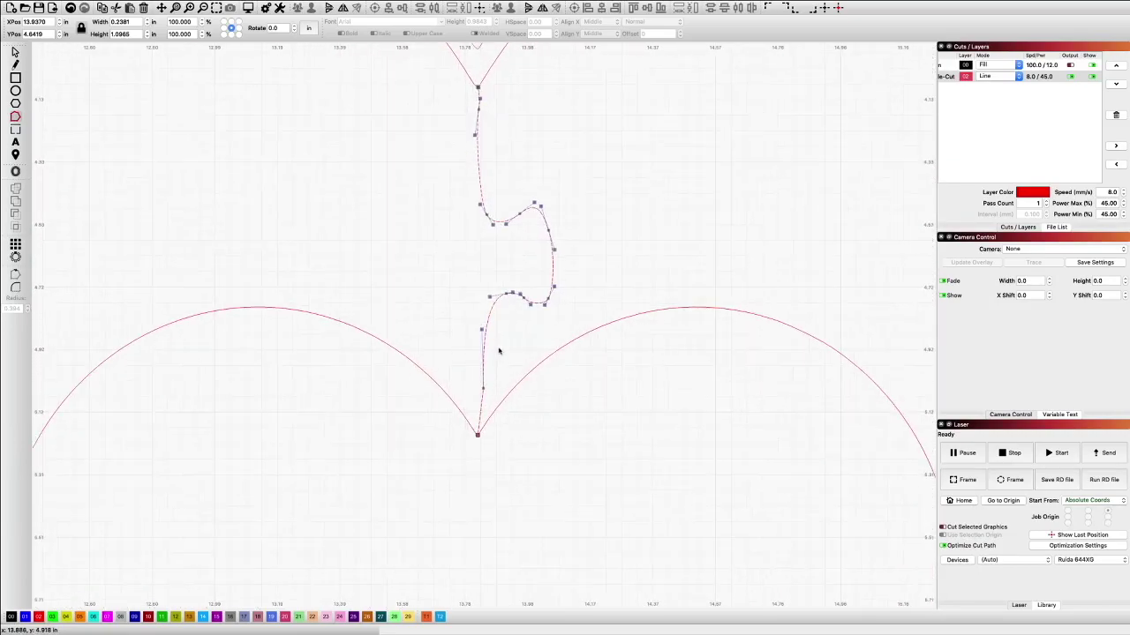
{"action": "left_click_drag", "start_coordinate": [501, 254], "coordinate": [498, 232]}
{"action": "scroll", "coordinate": [545, 285], "scroll_direction": "down", "scroll_amount": 3}
{"action": "left_click_drag", "start_coordinate": [522, 188], "coordinate": [523, 195]}
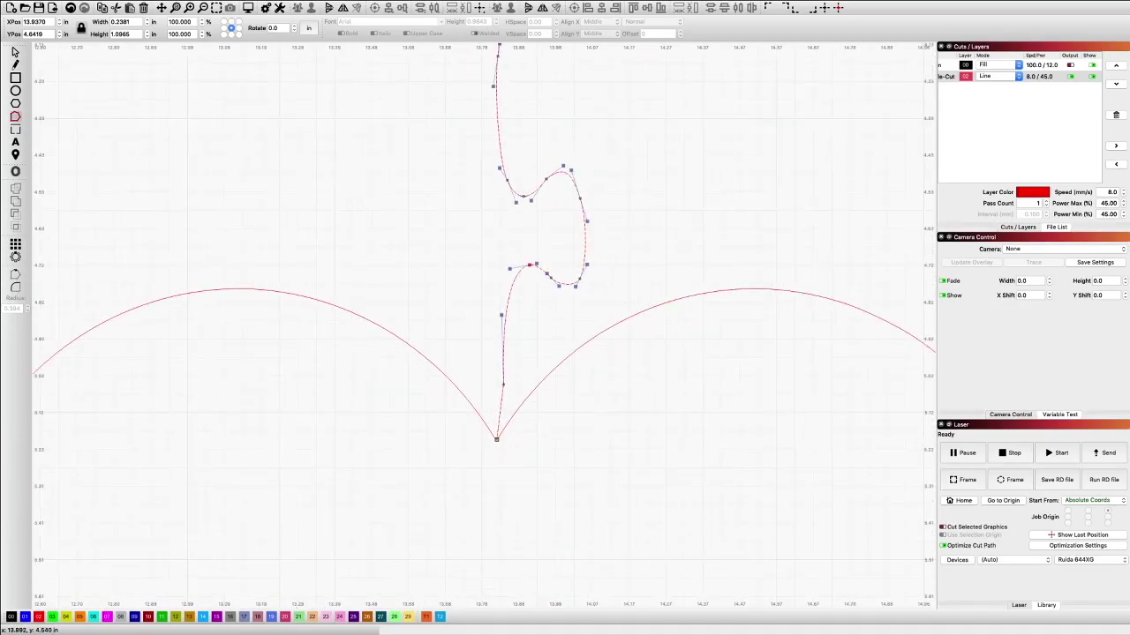
{"action": "left_click_drag", "start_coordinate": [523, 202], "coordinate": [531, 209]}
{"action": "scroll", "coordinate": [550, 185], "scroll_direction": "down", "scroll_amount": 1}
{"action": "left_click_drag", "start_coordinate": [547, 179], "coordinate": [544, 179]}
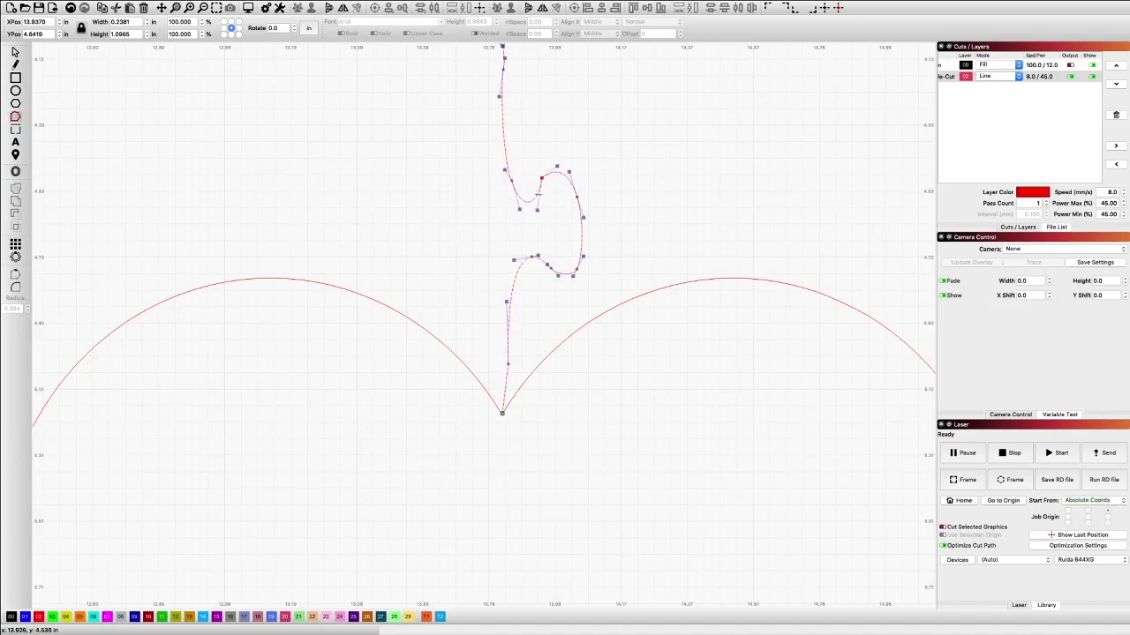
{"action": "scroll", "coordinate": [510, 184], "scroll_direction": "down", "scroll_amount": 5}
{"action": "scroll", "coordinate": [508, 168], "scroll_direction": "up", "scroll_amount": 4}
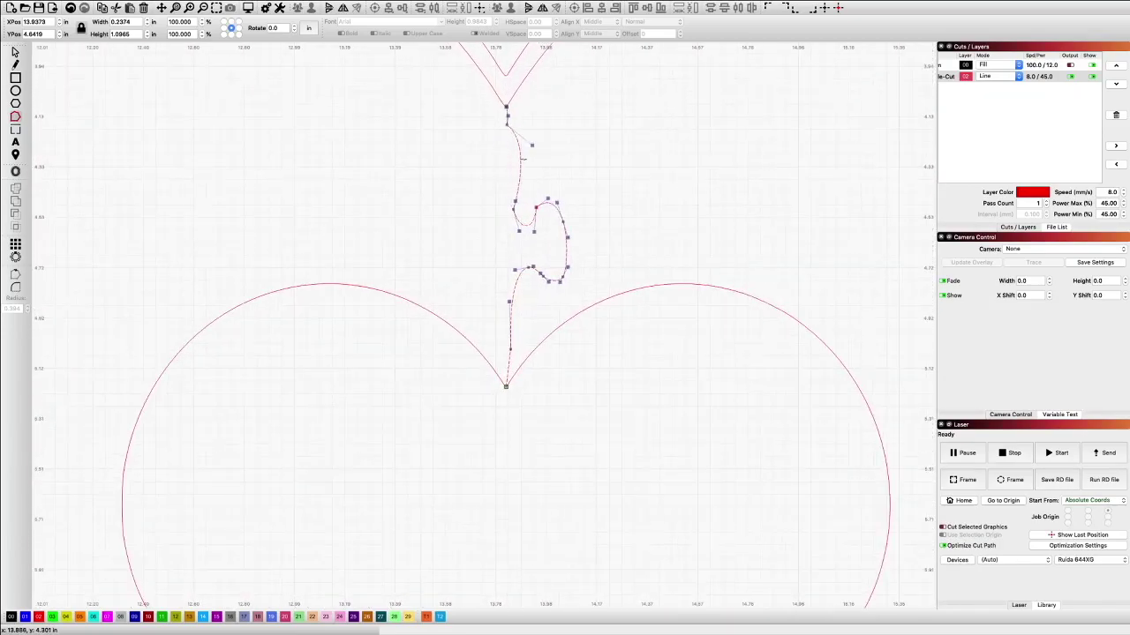
{"action": "left_click_drag", "start_coordinate": [523, 159], "coordinate": [504, 160]}
{"action": "left_click_drag", "start_coordinate": [504, 163], "coordinate": [497, 161]}
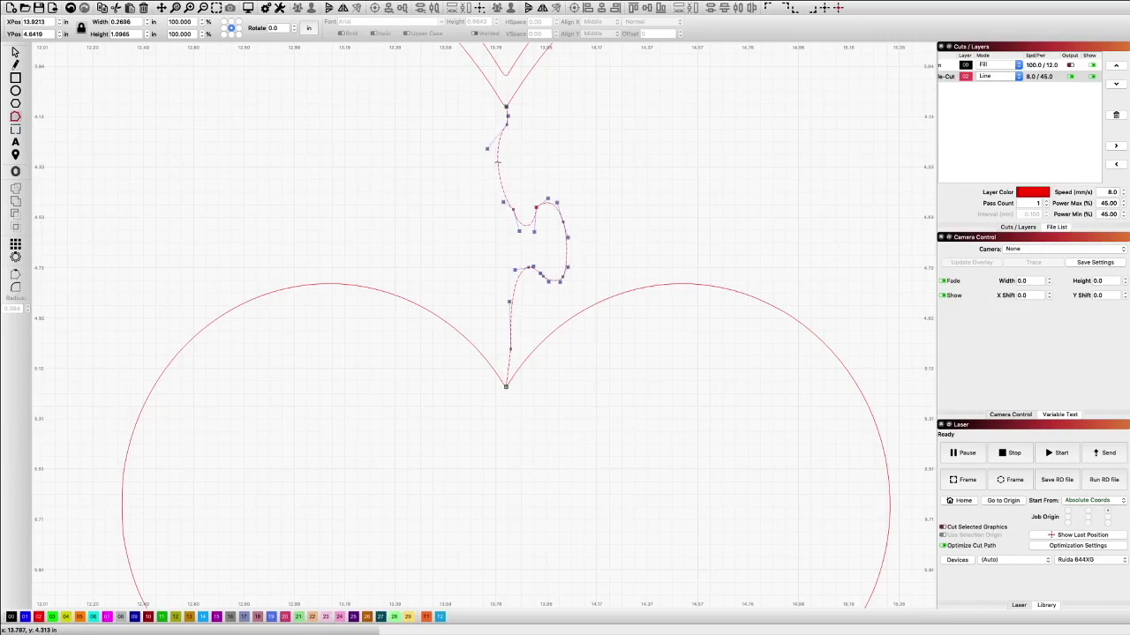
{"action": "scroll", "coordinate": [562, 168], "scroll_direction": "down", "scroll_amount": 3}
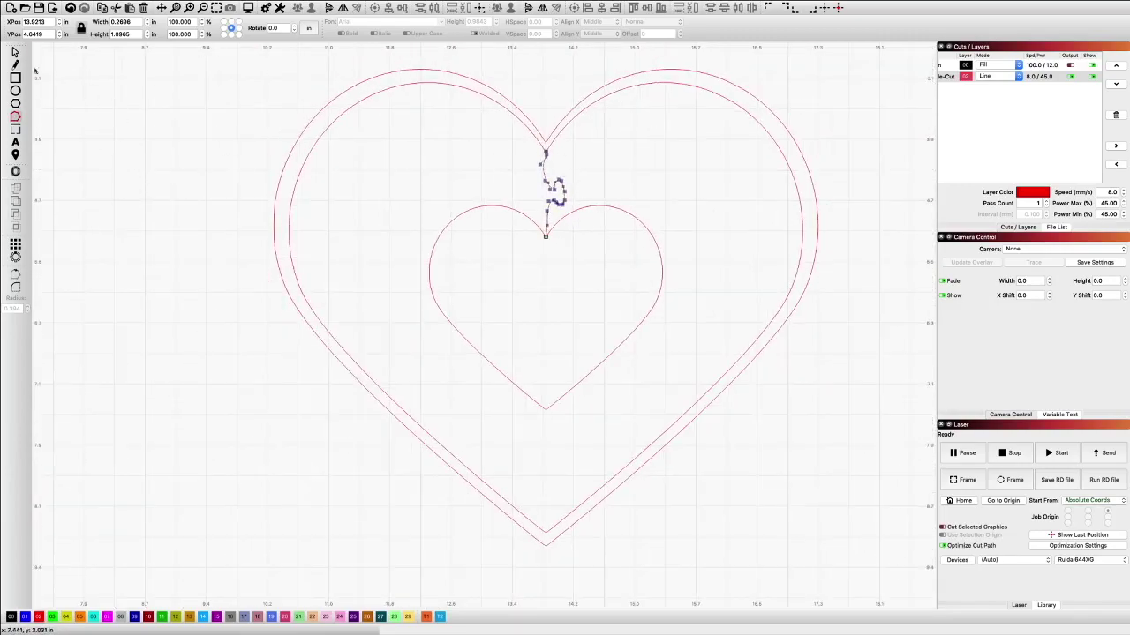
{"action": "left_click", "coordinate": [15, 51]}
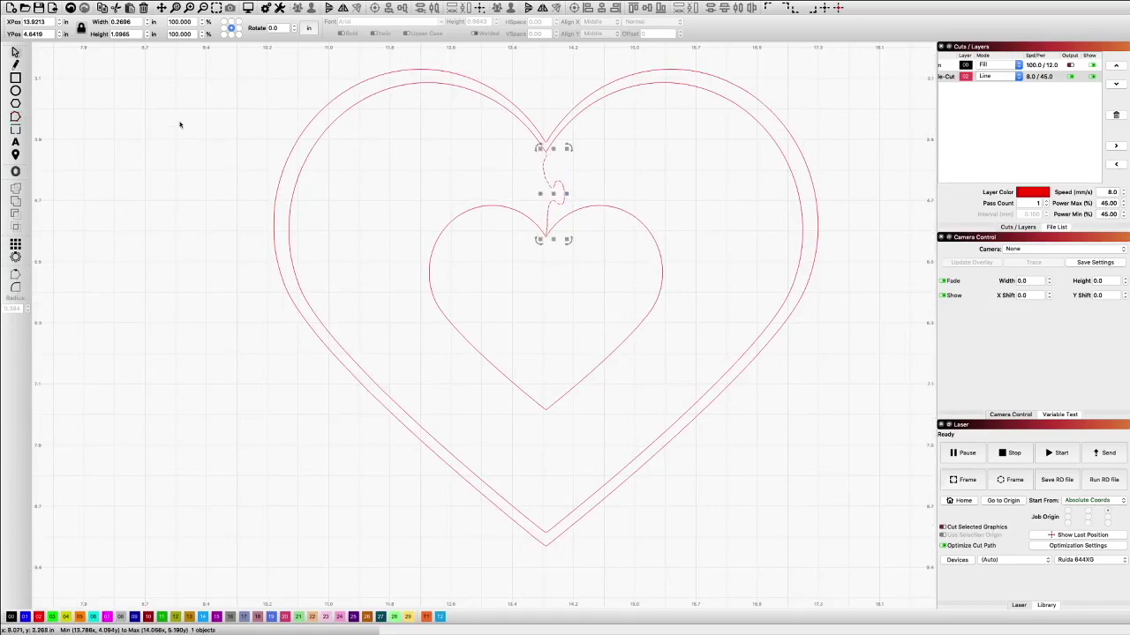
{"action": "left_click", "coordinate": [532, 277]}
Paste another tabbed curve, rotate it vertical with the tab facing left, and place it below the small heart, about X 13.74, Y 8.15 in.
{"action": "scroll", "coordinate": [579, 178], "scroll_direction": "up", "scroll_amount": 3}
{"action": "scroll", "coordinate": [579, 178], "scroll_direction": "down", "scroll_amount": 5}
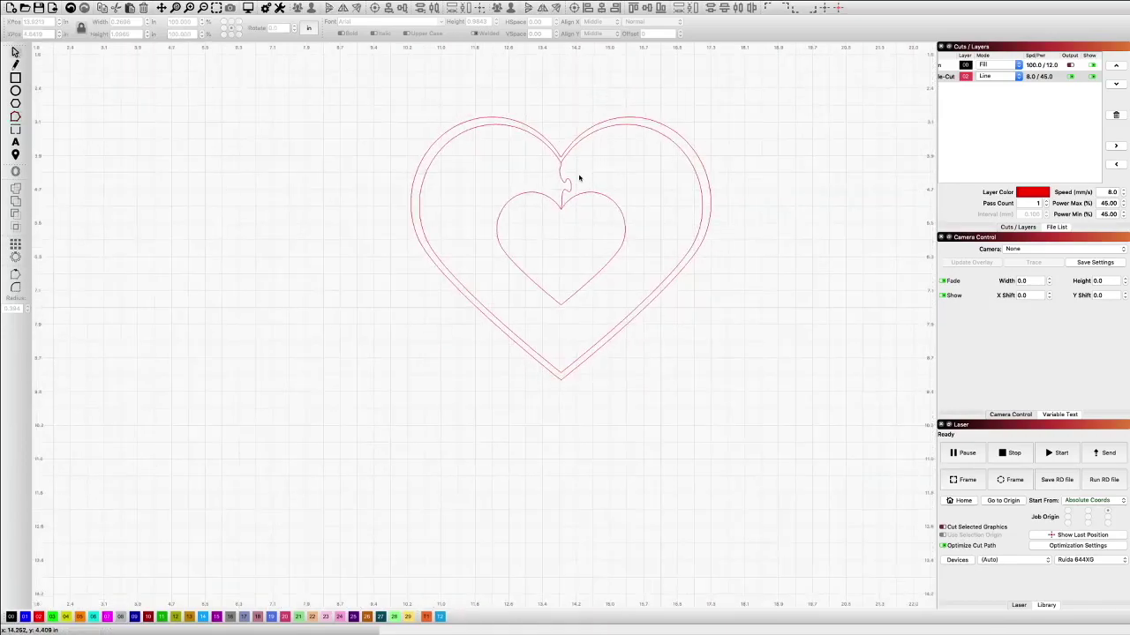
{"action": "scroll", "coordinate": [579, 178], "scroll_direction": "up", "scroll_amount": 3}
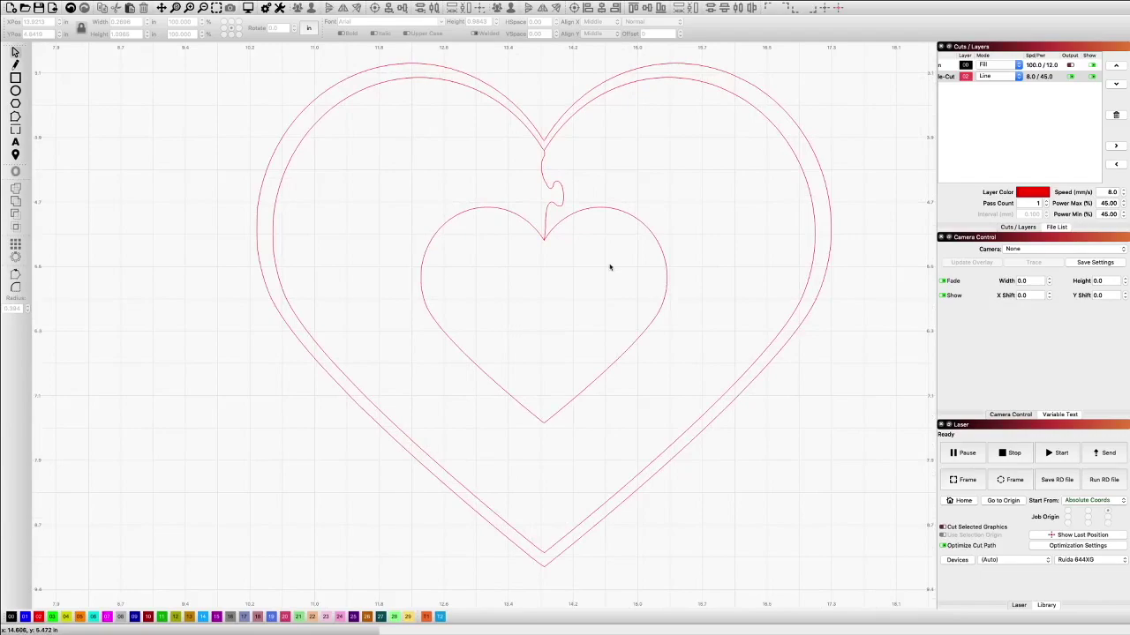
{"action": "scroll", "coordinate": [543, 166], "scroll_direction": "up", "scroll_amount": 2}
{"action": "scroll", "coordinate": [552, 184], "scroll_direction": "down", "scroll_amount": 5}
{"action": "scroll", "coordinate": [552, 176], "scroll_direction": "up", "scroll_amount": 1}
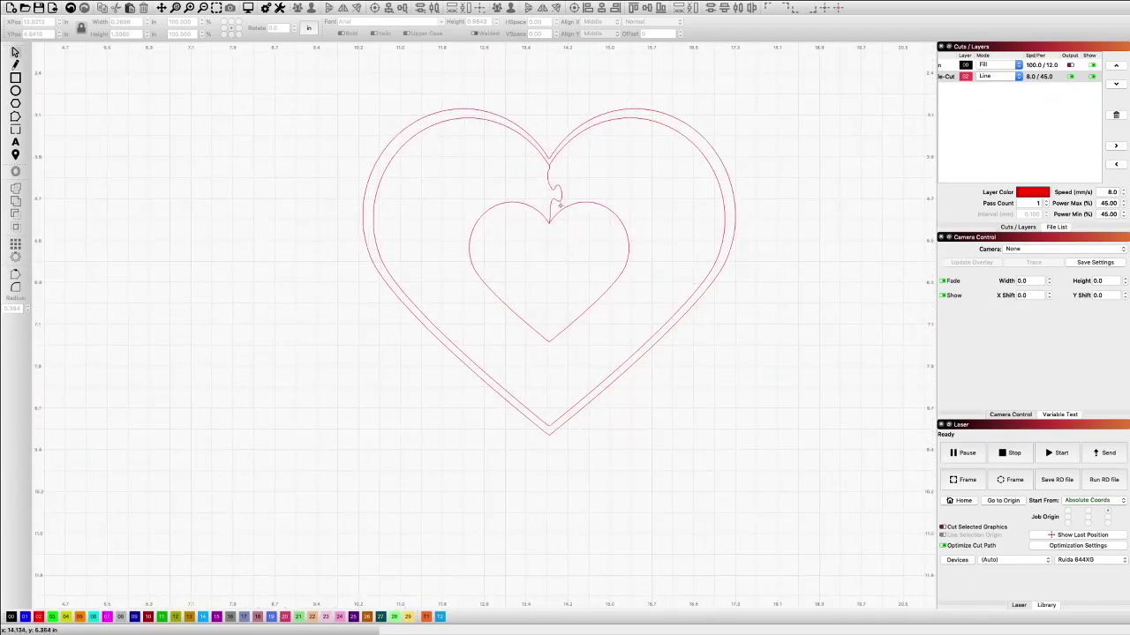
{"action": "right_click", "coordinate": [552, 358]}
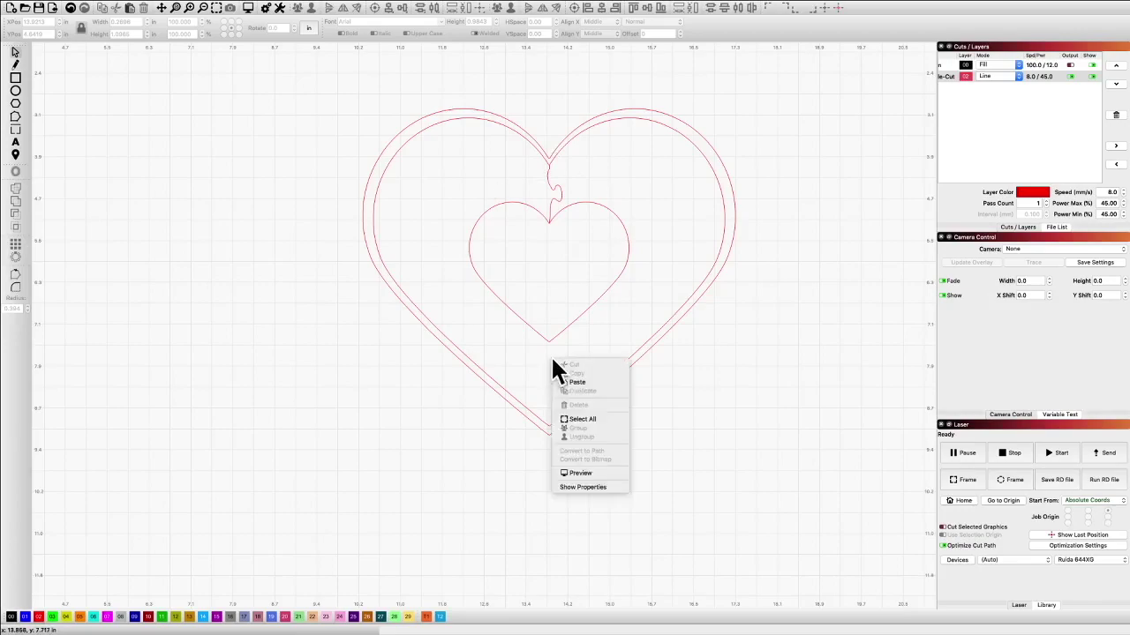
{"action": "left_click", "coordinate": [575, 382]}
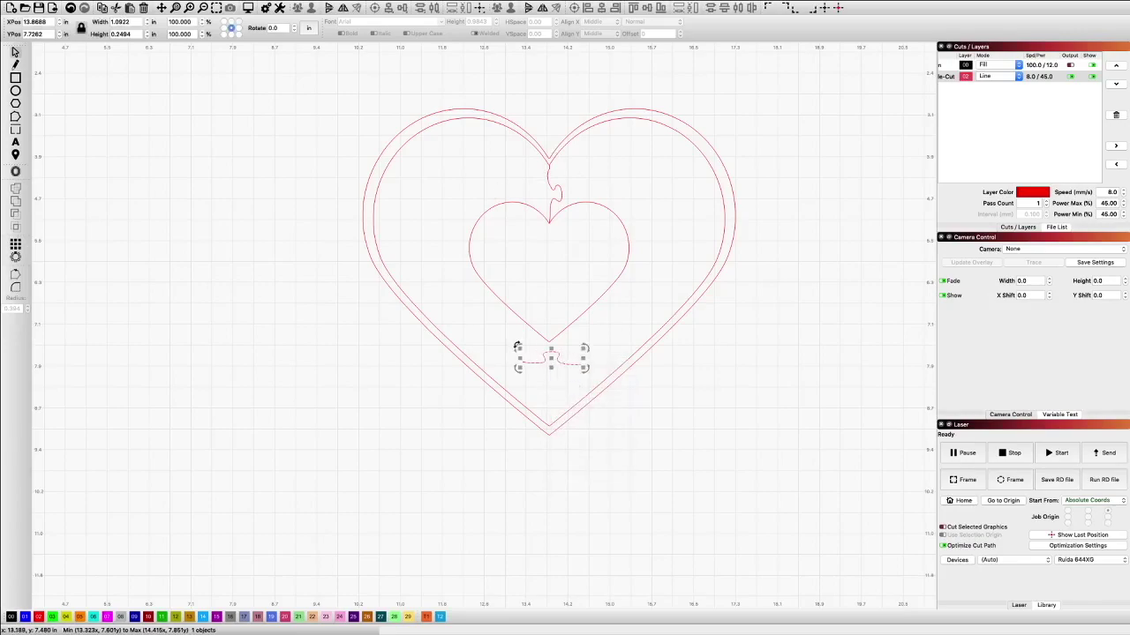
{"action": "left_click_drag", "start_coordinate": [586, 350], "coordinate": [544, 381]}
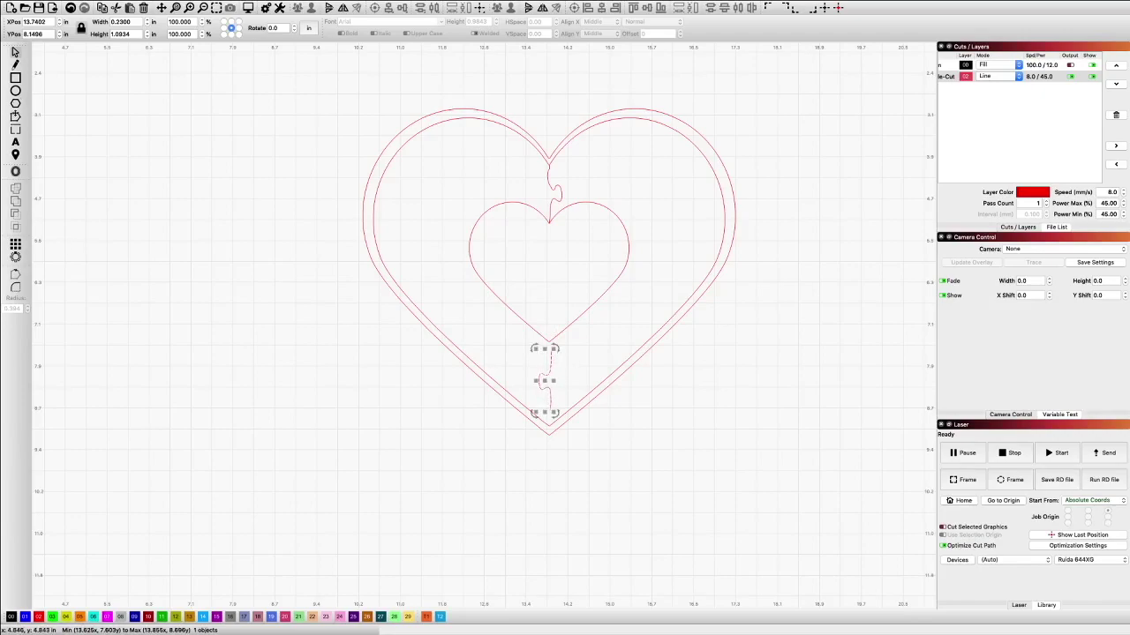
Extend the lower curve's end nodes to the small heart's bottom tip and the large inner outline's bottom tip.
{"action": "left_click", "coordinate": [15, 116]}
{"action": "scroll", "coordinate": [583, 409], "scroll_direction": "up", "scroll_amount": 8}
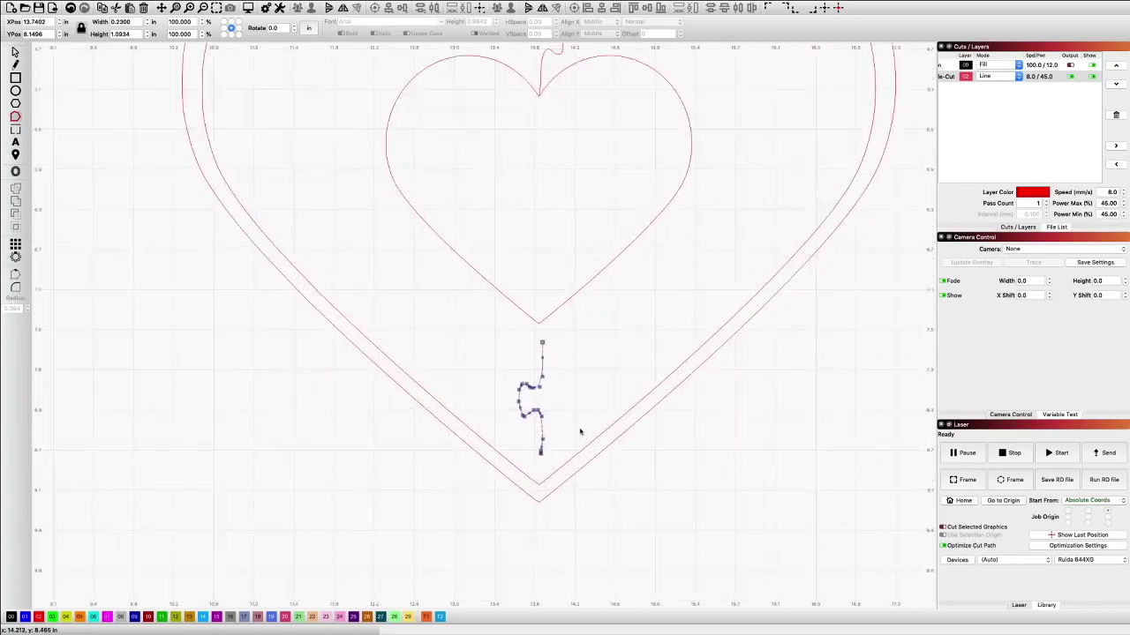
{"action": "scroll", "coordinate": [495, 247], "scroll_direction": "down", "scroll_amount": 3}
{"action": "left_click_drag", "start_coordinate": [470, 179], "coordinate": [462, 138]}
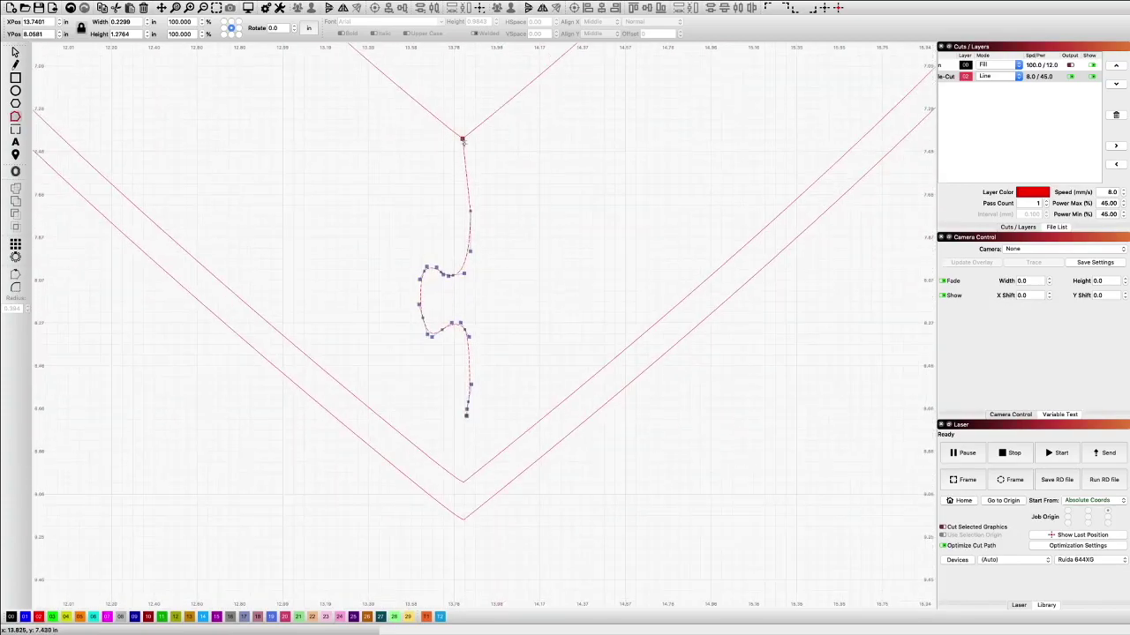
{"action": "left_click_drag", "start_coordinate": [466, 416], "coordinate": [464, 481]}
{"action": "scroll", "coordinate": [522, 364], "scroll_direction": "down", "scroll_amount": 5}
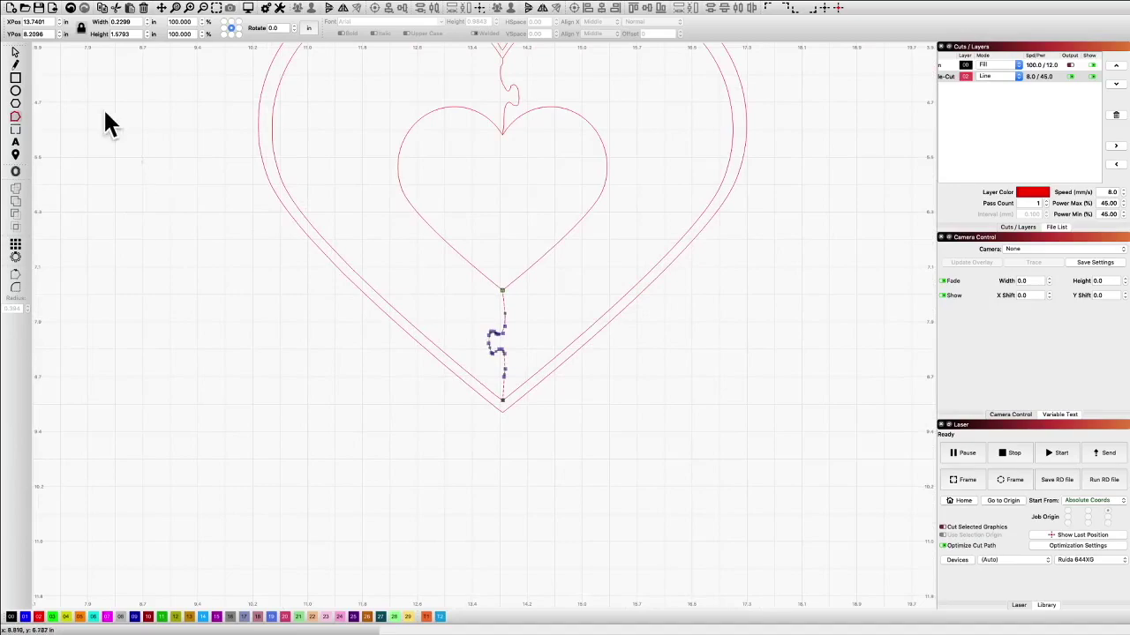
{"action": "left_click", "coordinate": [15, 52]}
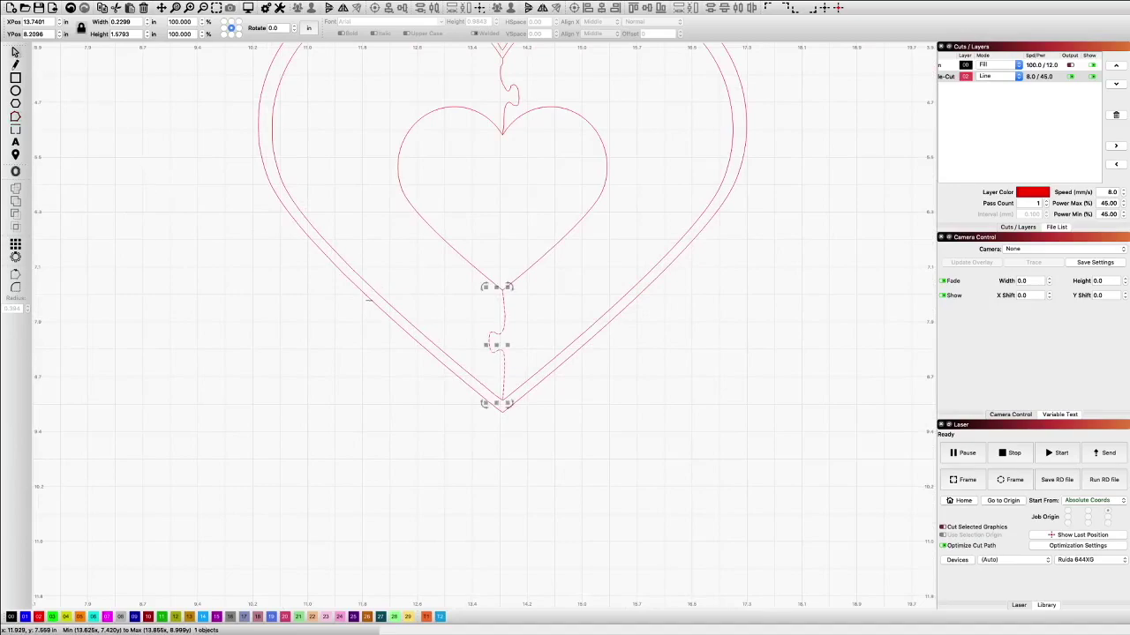
{"action": "left_click", "coordinate": [449, 209]}
Paste a third tabbed curve, tilt it slightly counterclockwise, and place it between the hearts' right sides, about X 16.14, Y 5.51 in.
{"action": "scroll", "coordinate": [448, 209], "scroll_direction": "down", "scroll_amount": 3}
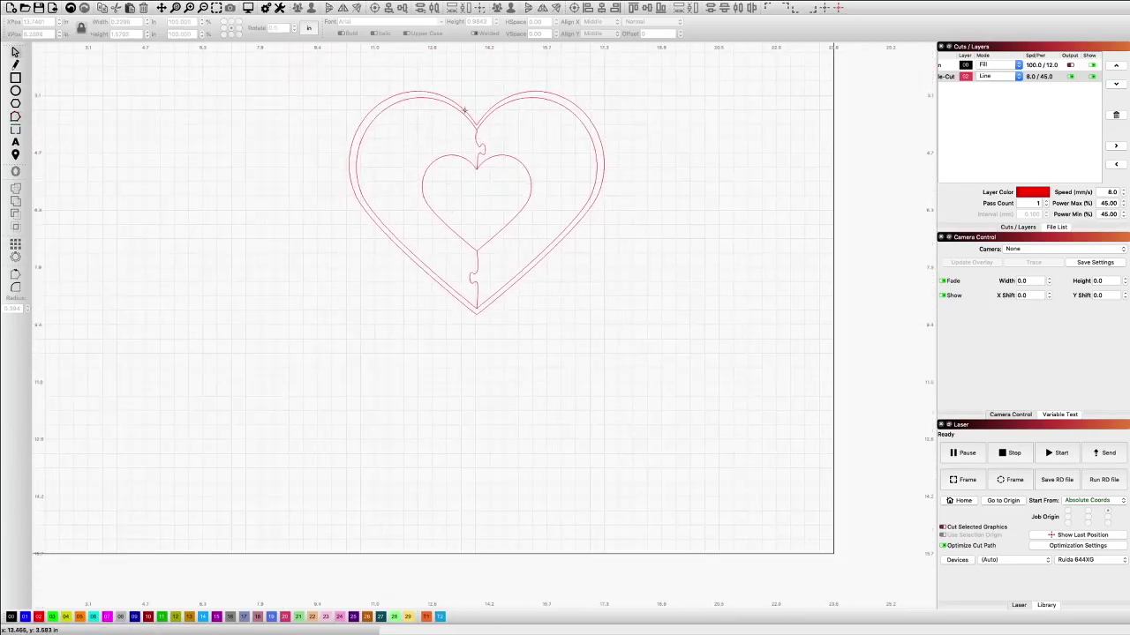
{"action": "scroll", "coordinate": [464, 110], "scroll_direction": "up", "scroll_amount": 2}
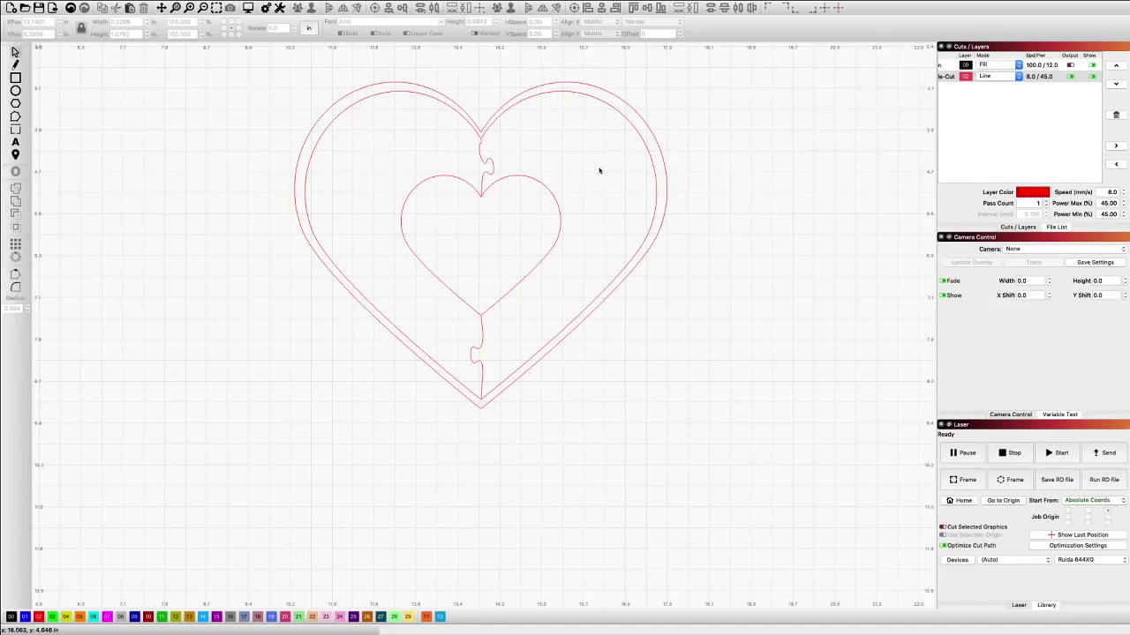
{"action": "scroll", "coordinate": [583, 248], "scroll_direction": "down", "scroll_amount": 2}
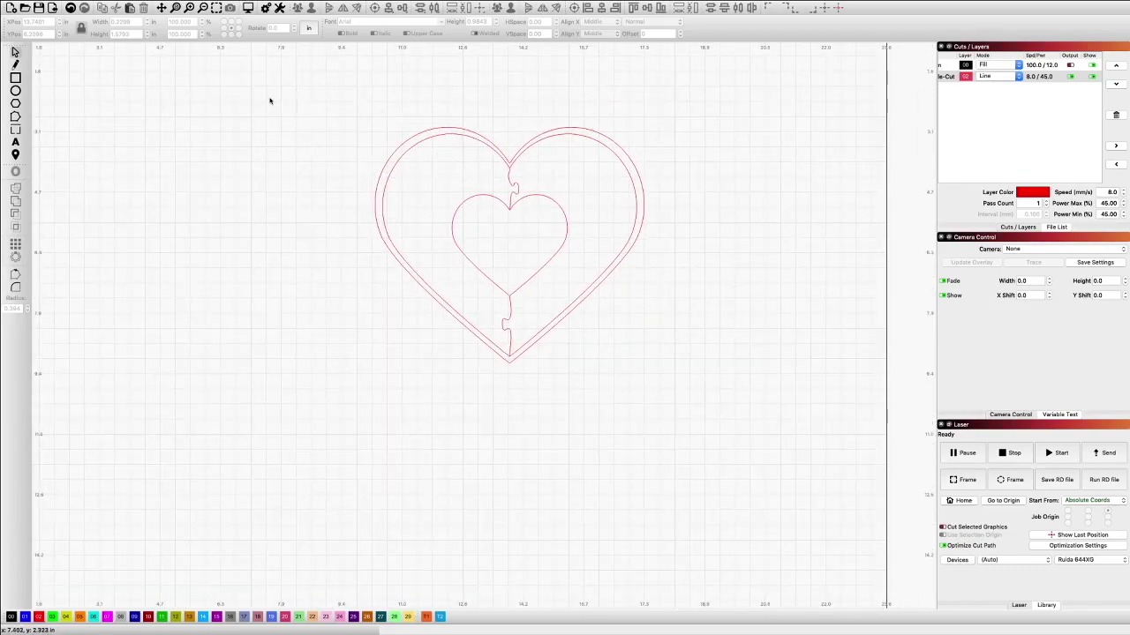
{"action": "right_click", "coordinate": [575, 207]}
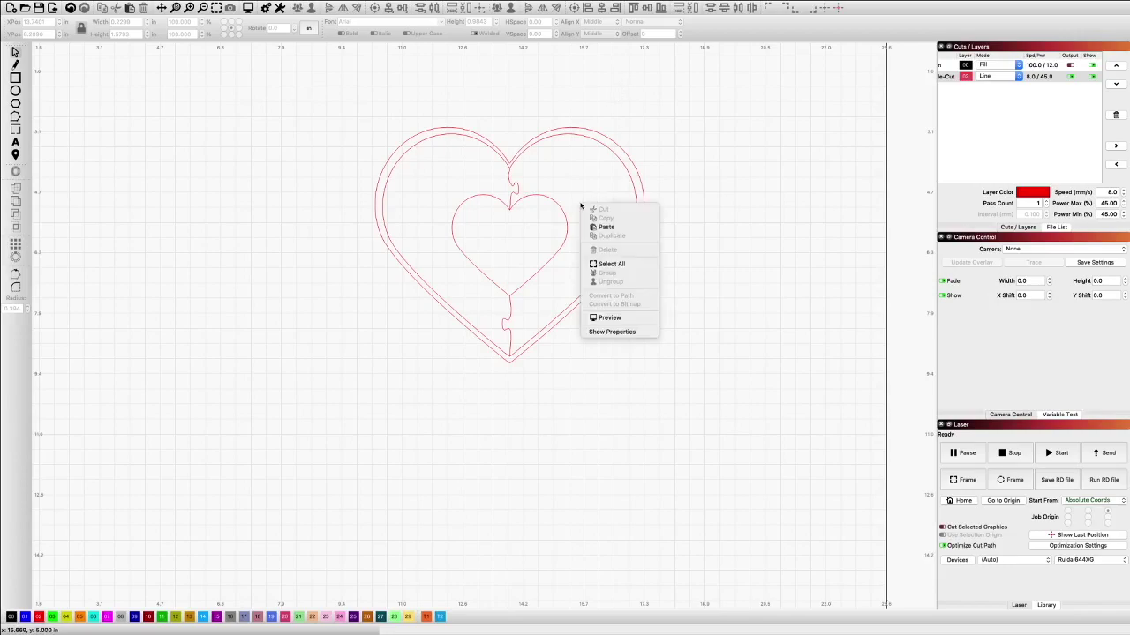
{"action": "left_click", "coordinate": [596, 227]}
{"action": "scroll", "coordinate": [587, 188], "scroll_direction": "up", "scroll_amount": 5}
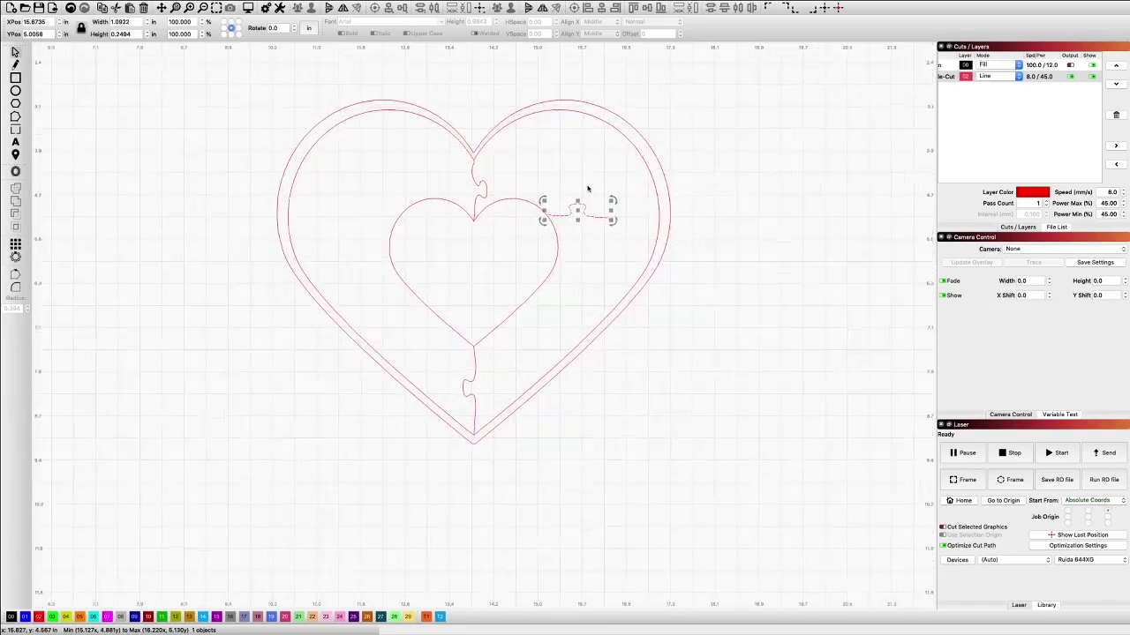
{"action": "mouse_move", "coordinate": [571, 221]}
{"action": "left_mouse_down"}
{"action": "mouse_move", "coordinate": [615, 254]}
{"action": "mouse_move", "coordinate": [652, 225]}
{"action": "left_mouse_up"}
{"action": "left_click", "coordinate": [618, 253]}
{"action": "mouse_move", "coordinate": [619, 261]}
{"action": "left_mouse_down"}
{"action": "mouse_move", "coordinate": [615, 248]}
{"action": "mouse_move", "coordinate": [611, 264]}
{"action": "mouse_move", "coordinate": [655, 263]}
{"action": "left_mouse_up"}
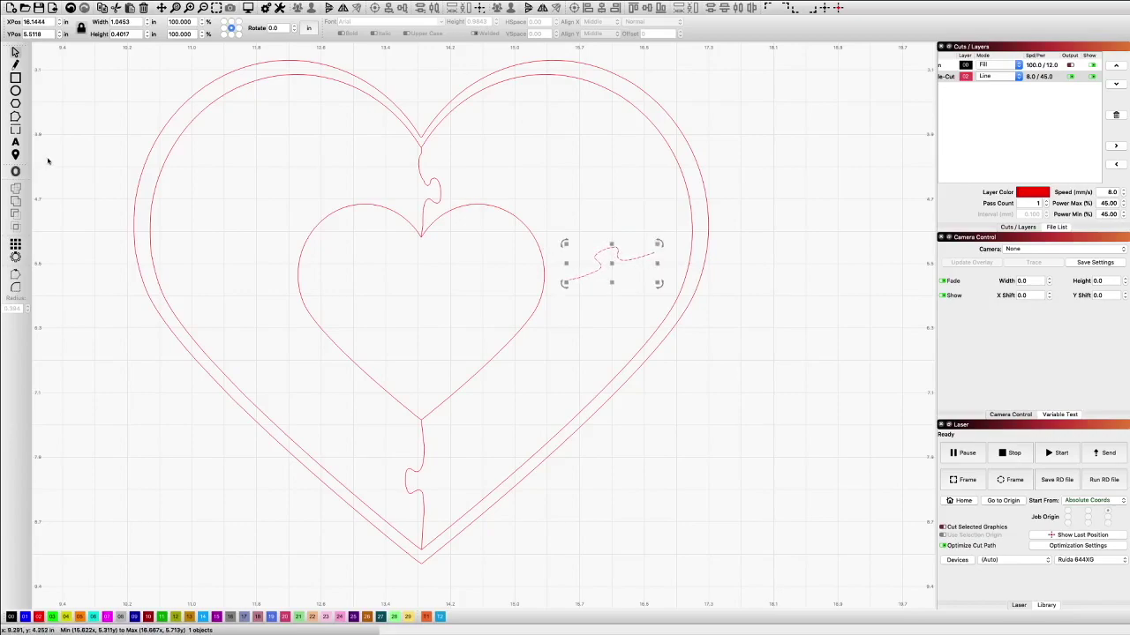
Extend the right tabbed curve's end nodes to the large inner outline and the small heart, and smooth its end segments.
{"action": "left_click", "coordinate": [15, 117]}
{"action": "scroll", "coordinate": [665, 261], "scroll_direction": "up", "scroll_amount": 5}
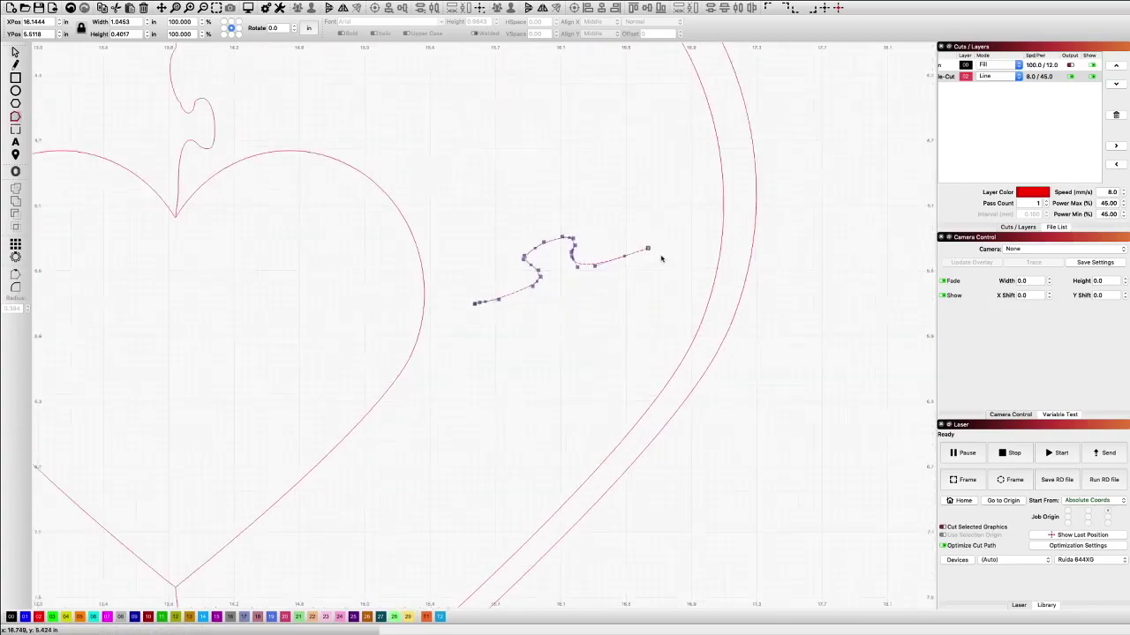
{"action": "mouse_move", "coordinate": [638, 242]}
{"action": "left_mouse_down"}
{"action": "mouse_move", "coordinate": [751, 209]}
{"action": "mouse_move", "coordinate": [766, 193]}
{"action": "left_mouse_up"}
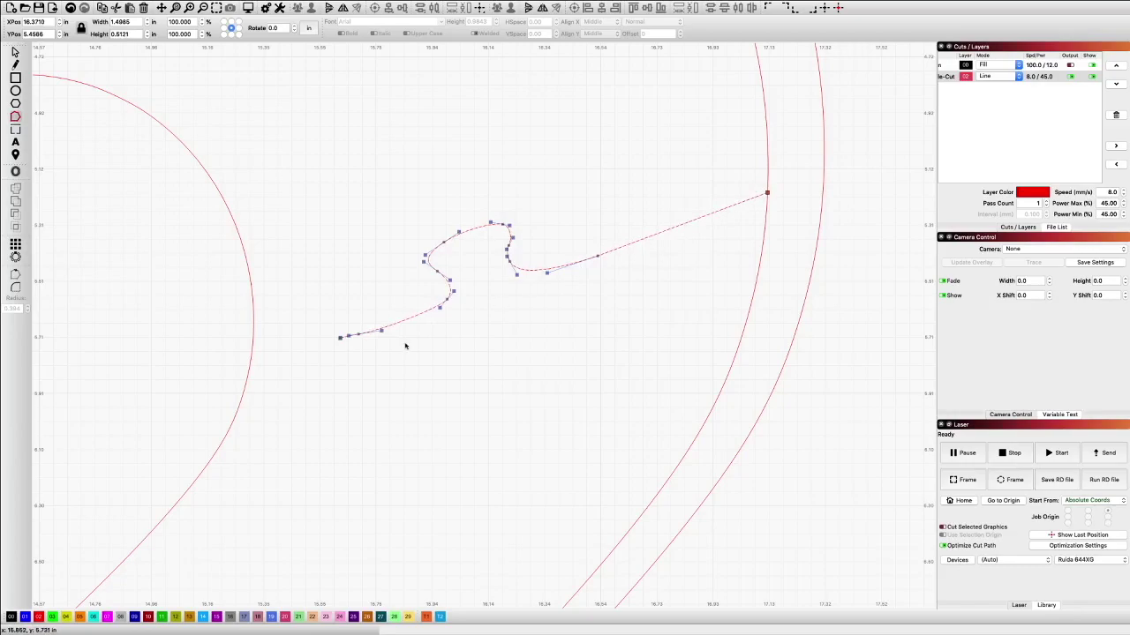
{"action": "left_click_drag", "start_coordinate": [340, 338], "coordinate": [253, 351]}
{"action": "left_click_drag", "start_coordinate": [348, 334], "coordinate": [306, 343]}
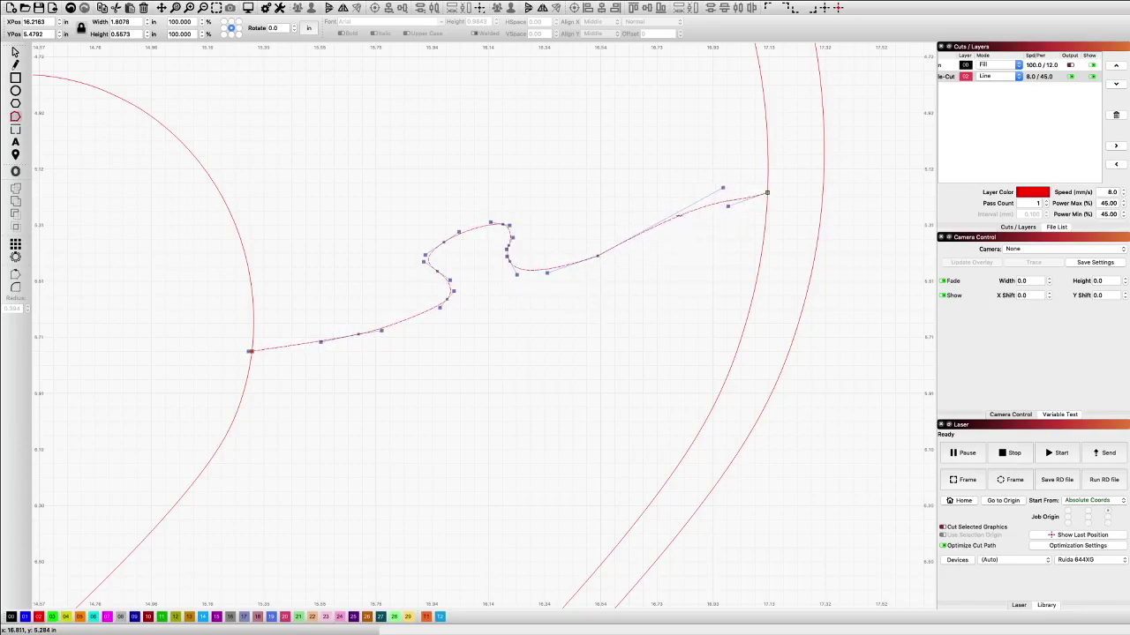
{"action": "scroll", "coordinate": [653, 284], "scroll_direction": "down", "scroll_amount": 10}
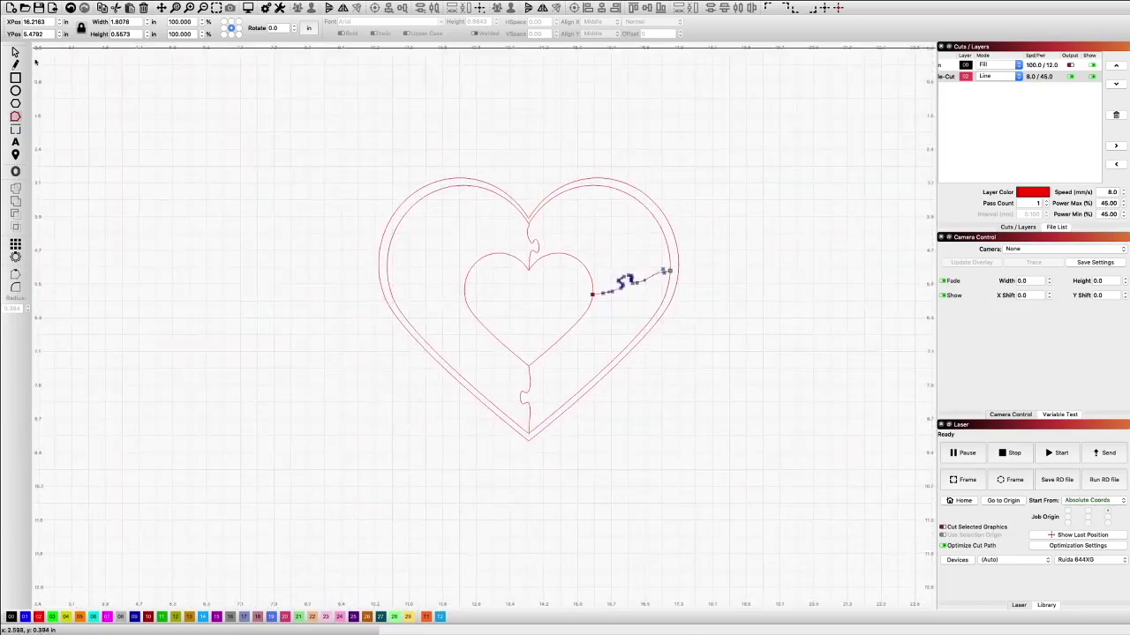
{"action": "right_click", "coordinate": [668, 271]}
{"action": "left_click", "coordinate": [570, 330]}
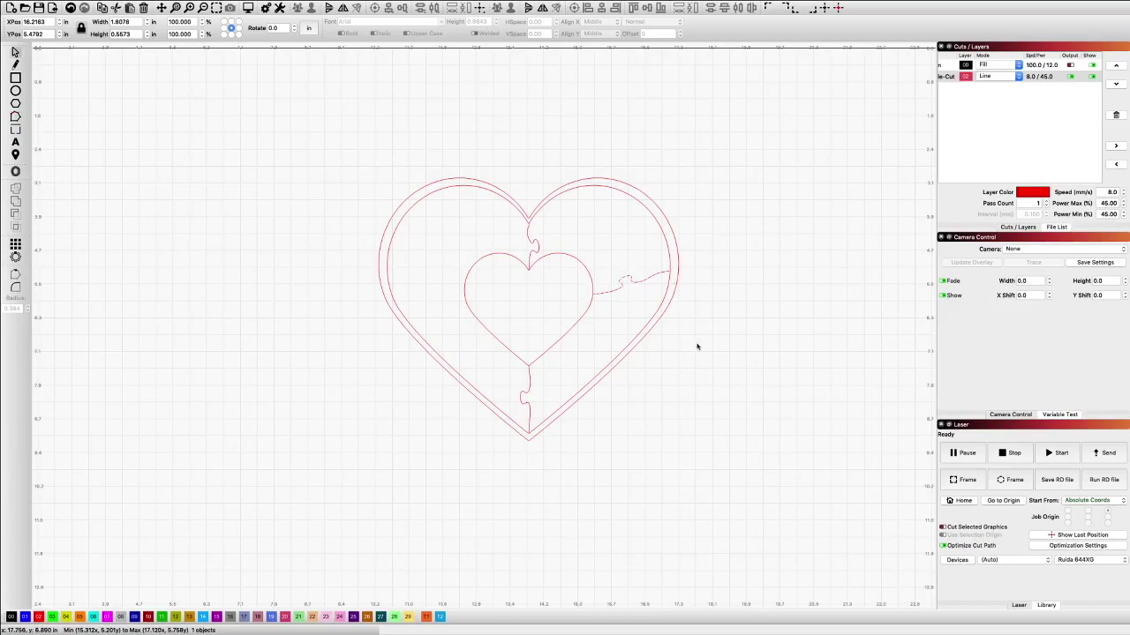
Paste a fourth tabbed curve and place it between the hearts' left sides, about X 11.54, Y 5.24 in.
{"action": "scroll", "coordinate": [380, 294], "scroll_direction": "up", "scroll_amount": 2}
{"action": "right_click", "coordinate": [421, 268]}
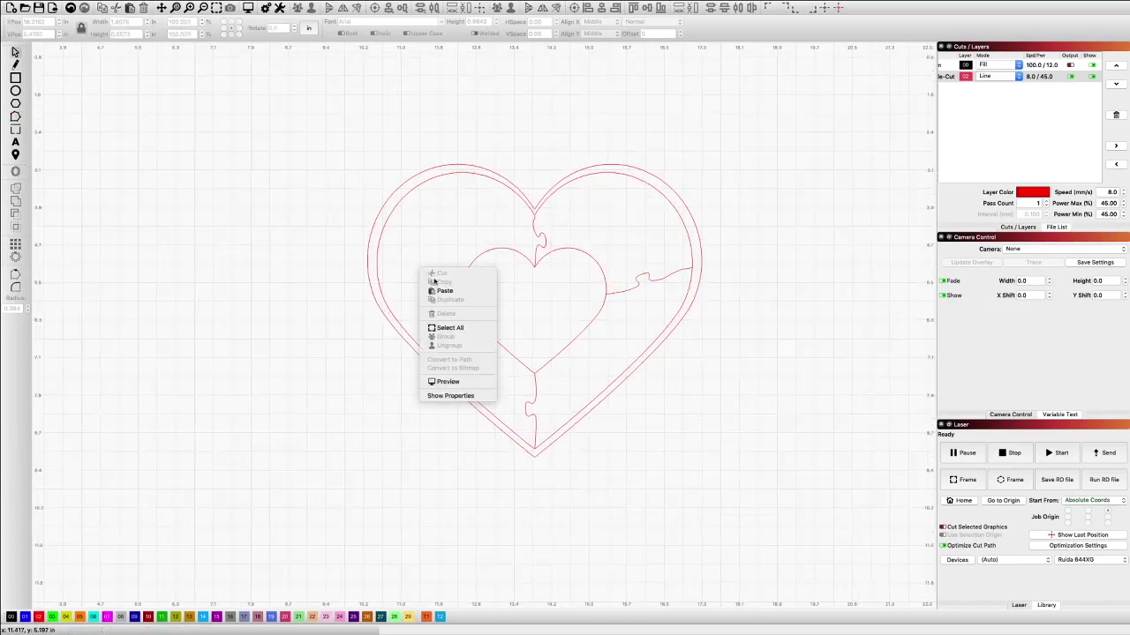
{"action": "left_click", "coordinate": [445, 291]}
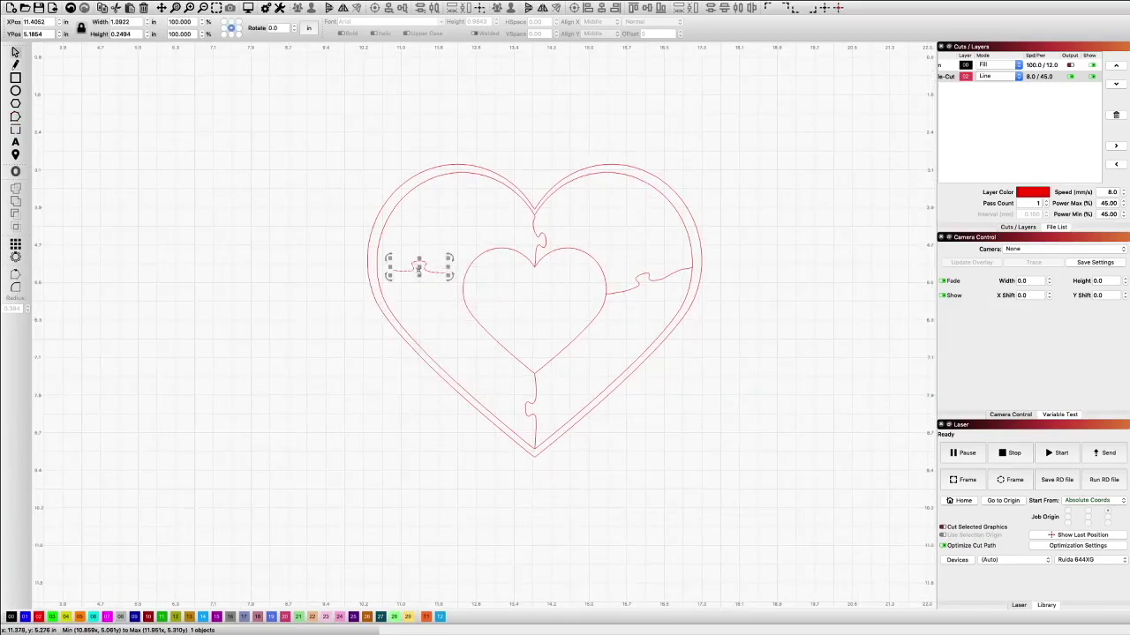
{"action": "left_click_drag", "start_coordinate": [422, 269], "coordinate": [425, 269]}
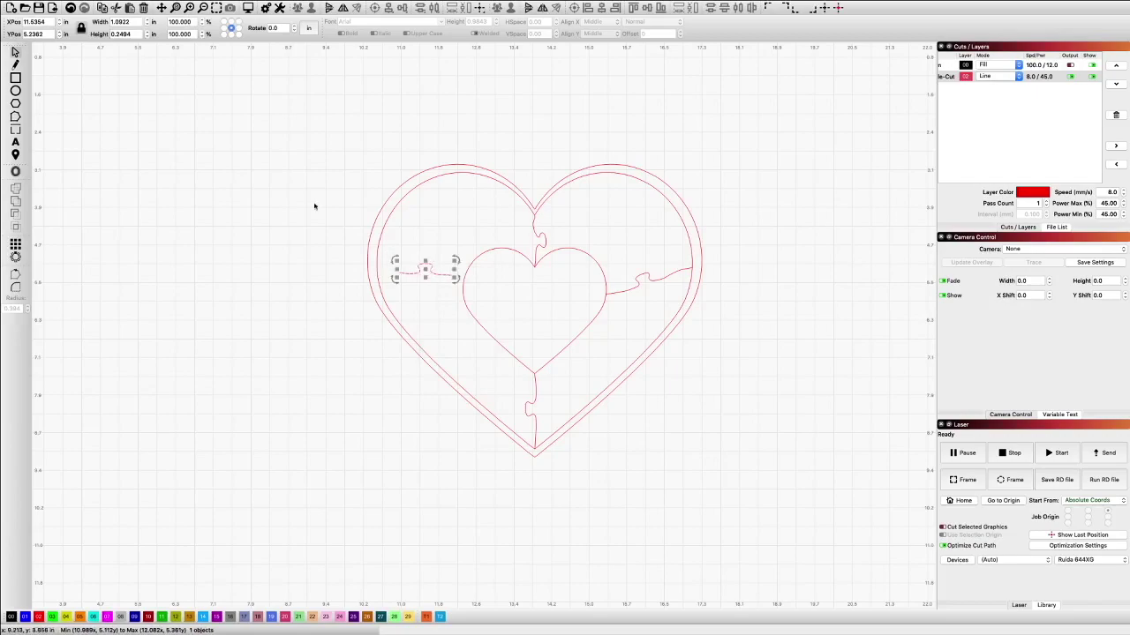
Extend the left curve's end nodes to the small heart's left side and the large inner outline.
{"action": "scroll", "coordinate": [450, 274], "scroll_direction": "up", "scroll_amount": 3}
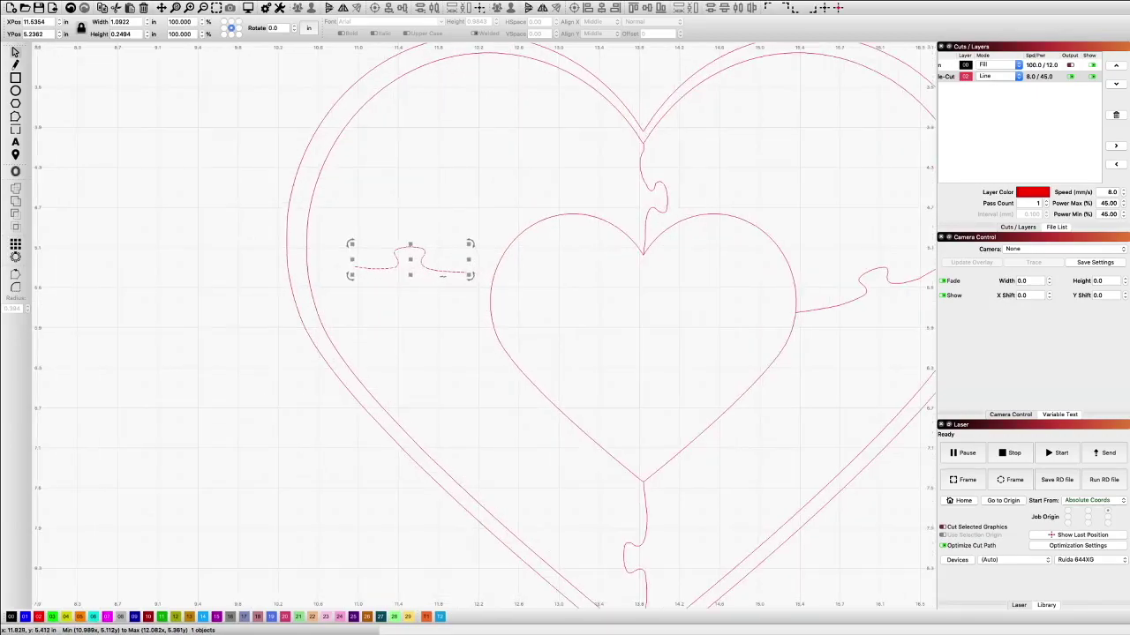
{"action": "key", "text": "ctrl+grave"}
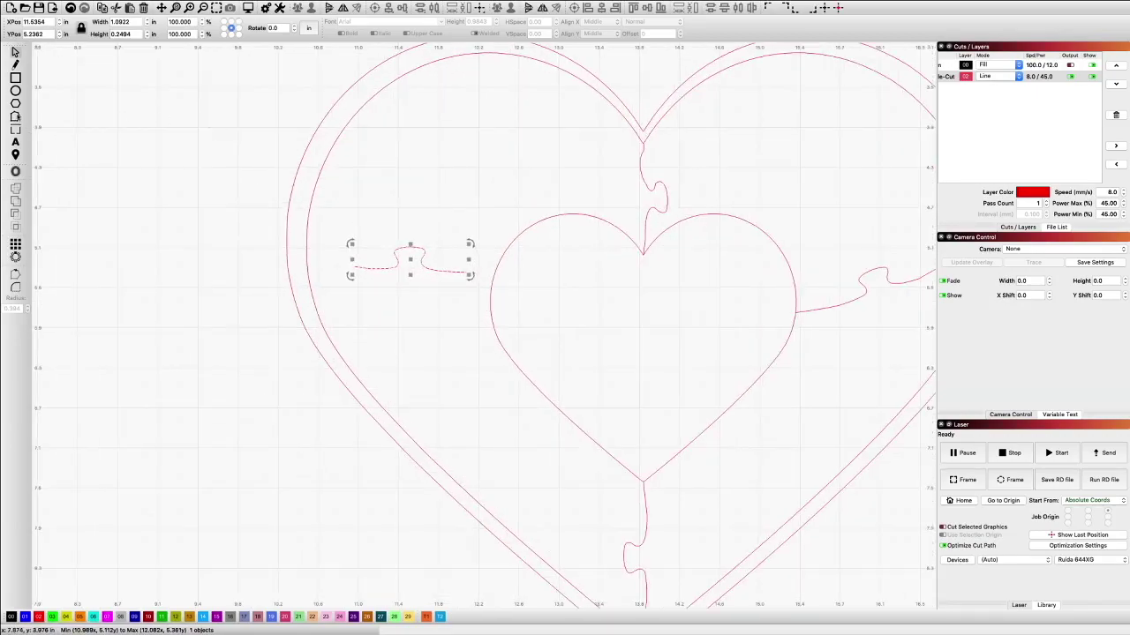
{"action": "scroll", "coordinate": [459, 291], "scroll_direction": "up", "scroll_amount": 5}
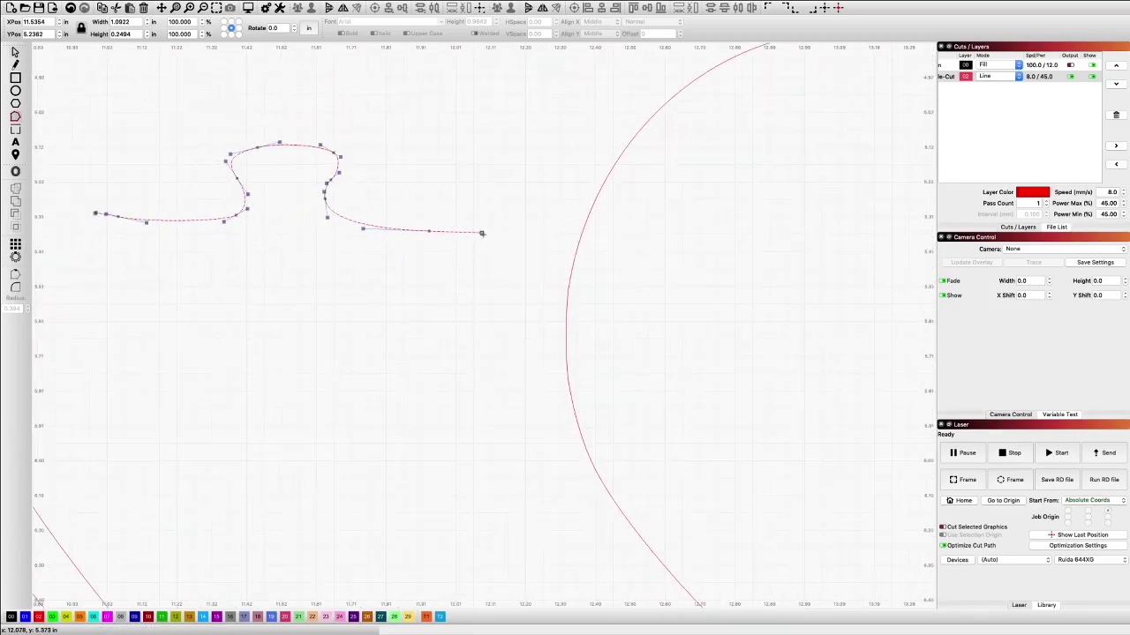
{"action": "left_click_drag", "start_coordinate": [481, 233], "coordinate": [579, 237]}
{"action": "scroll", "coordinate": [579, 238], "scroll_direction": "down", "scroll_amount": 5}
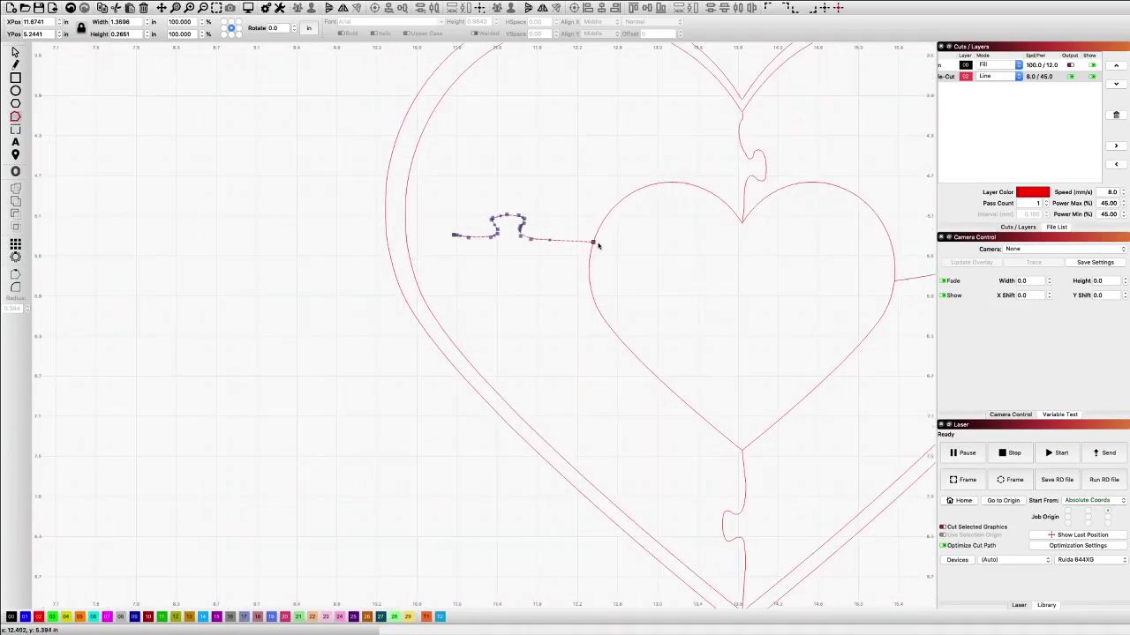
{"action": "scroll", "coordinate": [442, 238], "scroll_direction": "up", "scroll_amount": 5}
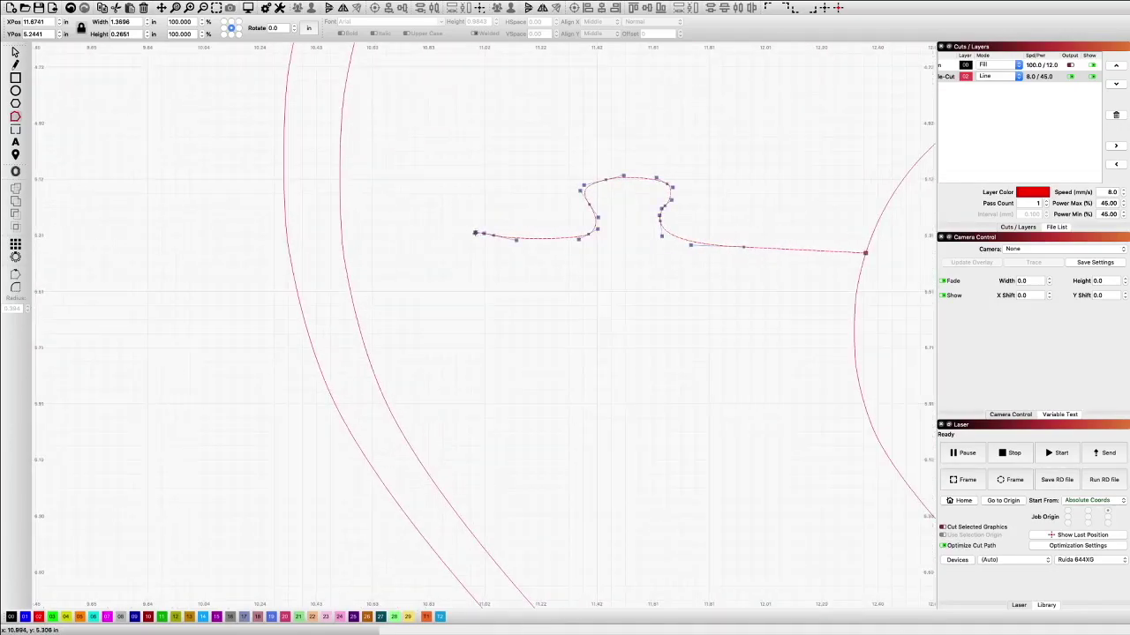
{"action": "mouse_move", "coordinate": [475, 233]}
{"action": "left_mouse_down"}
{"action": "mouse_move", "coordinate": [469, 255]}
{"action": "mouse_move", "coordinate": [481, 254]}
{"action": "left_mouse_up"}
{"action": "left_click_drag", "start_coordinate": [475, 232], "coordinate": [349, 211]}
{"action": "scroll", "coordinate": [402, 239], "scroll_direction": "down", "scroll_amount": 5}
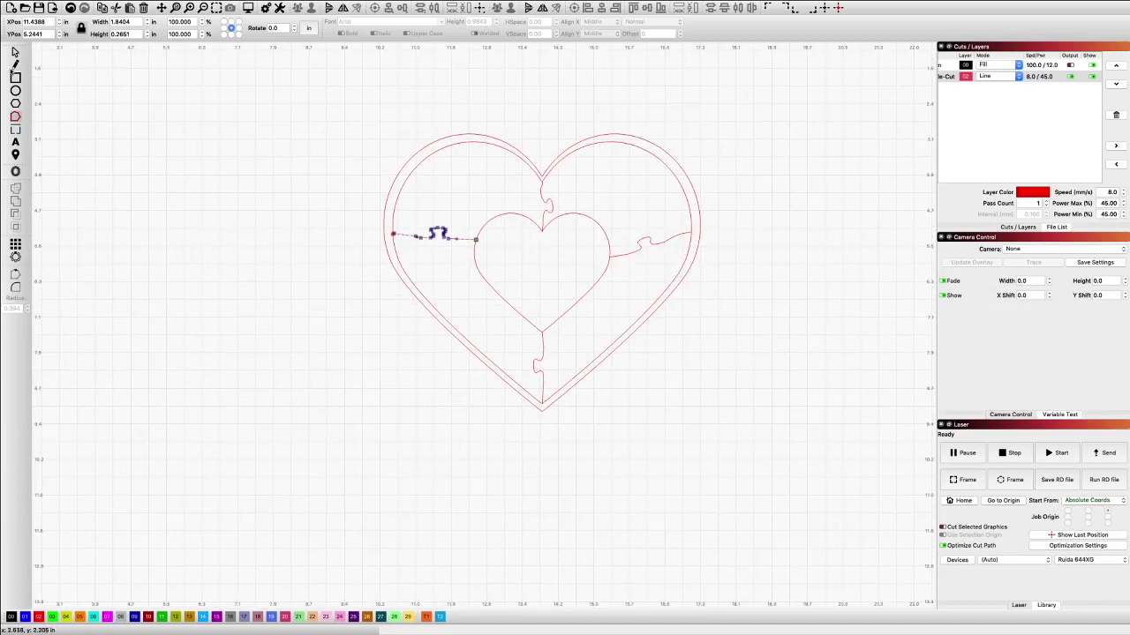
Lower the left curve, tilt it slightly clockwise, and refit its end nodes to the small heart and the large inner outline.
{"action": "left_click", "coordinate": [15, 53]}
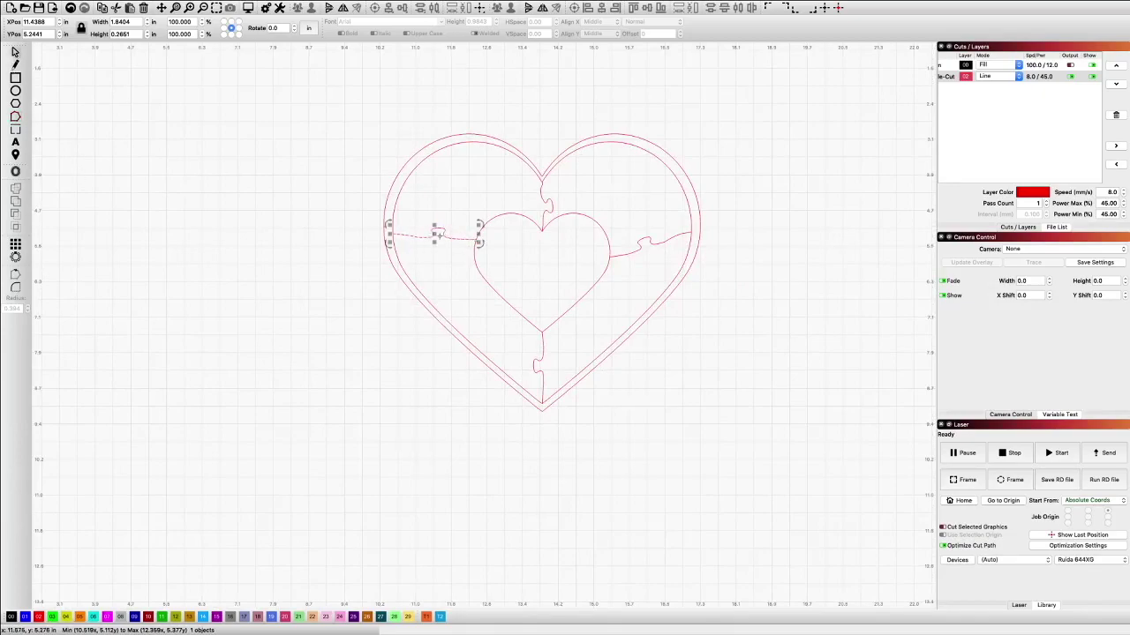
{"action": "left_click_drag", "start_coordinate": [456, 237], "coordinate": [484, 252]}
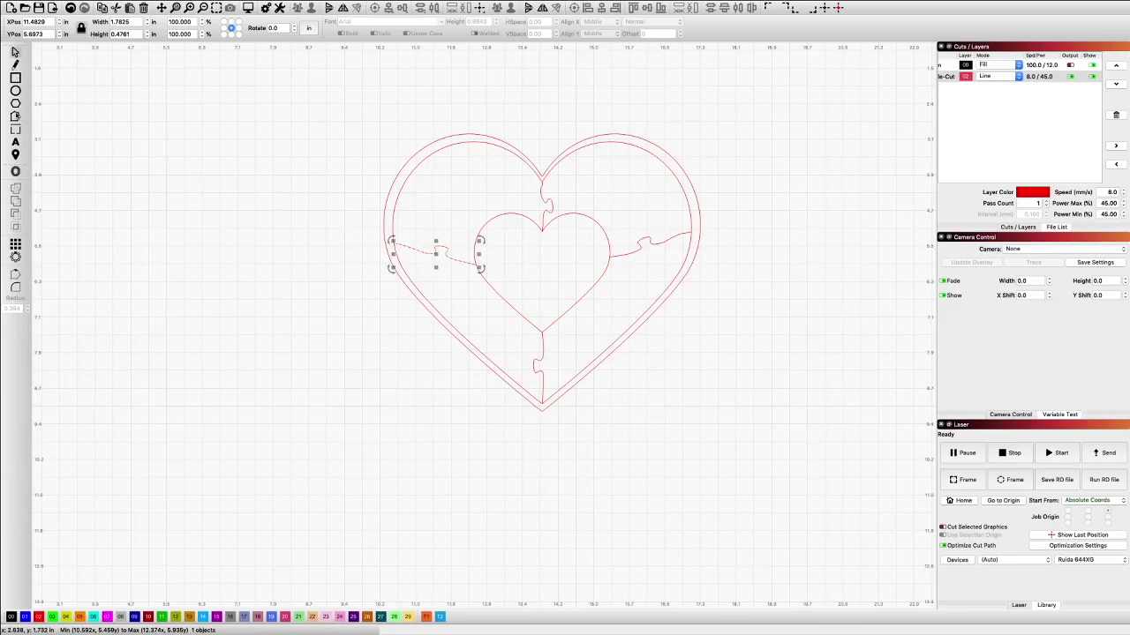
{"action": "left_click", "coordinate": [15, 116]}
{"action": "scroll", "coordinate": [469, 248], "scroll_direction": "up", "scroll_amount": 3}
{"action": "scroll", "coordinate": [468, 248], "scroll_direction": "up", "scroll_amount": 1}
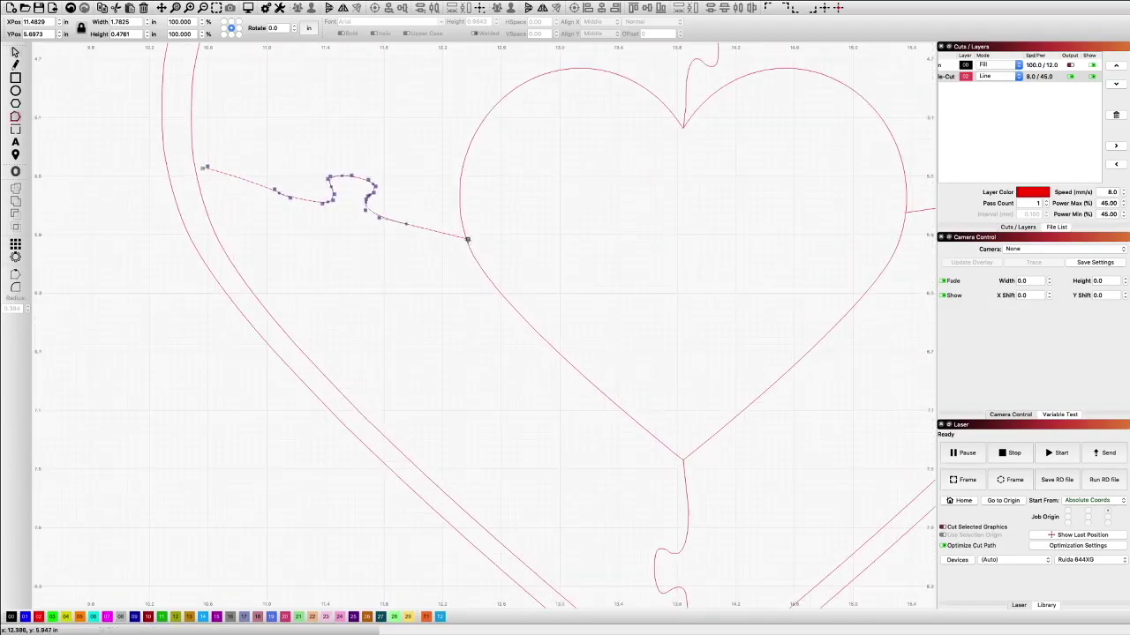
{"action": "left_click_drag", "start_coordinate": [468, 240], "coordinate": [465, 236]}
{"action": "left_click_drag", "start_coordinate": [204, 166], "coordinate": [198, 168]}
{"action": "left_click", "coordinate": [15, 52]}
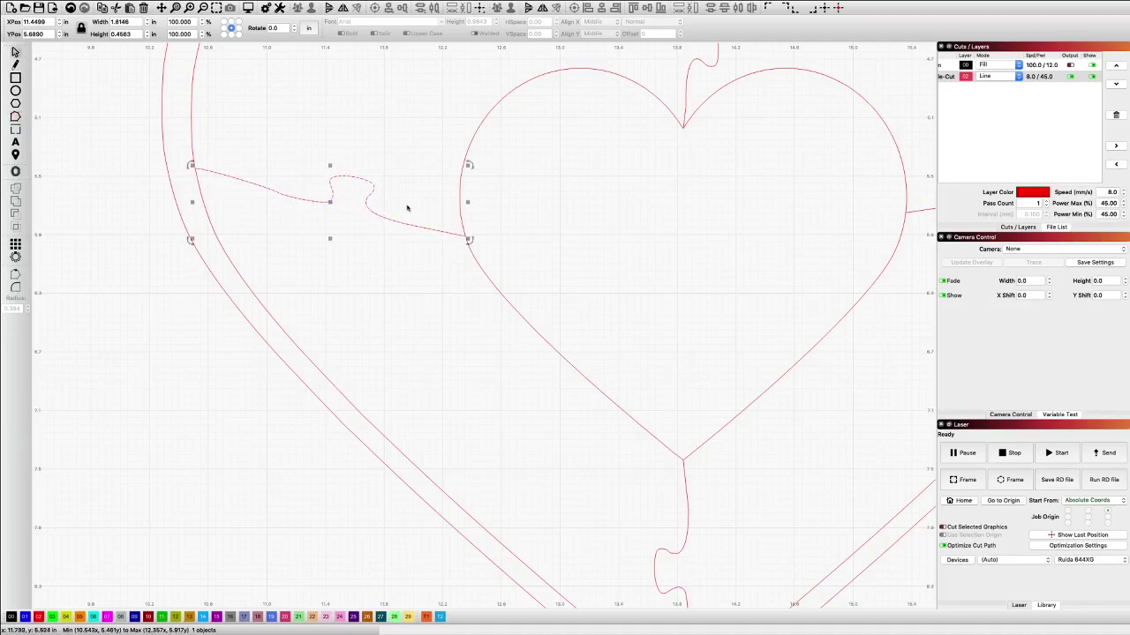
{"action": "left_click", "coordinate": [466, 328]}
{"action": "scroll", "coordinate": [466, 328], "scroll_direction": "down", "scroll_amount": 4}
{"action": "scroll", "coordinate": [477, 285], "scroll_direction": "up", "scroll_amount": 1}
{"action": "scroll", "coordinate": [524, 239], "scroll_direction": "up", "scroll_amount": 3}
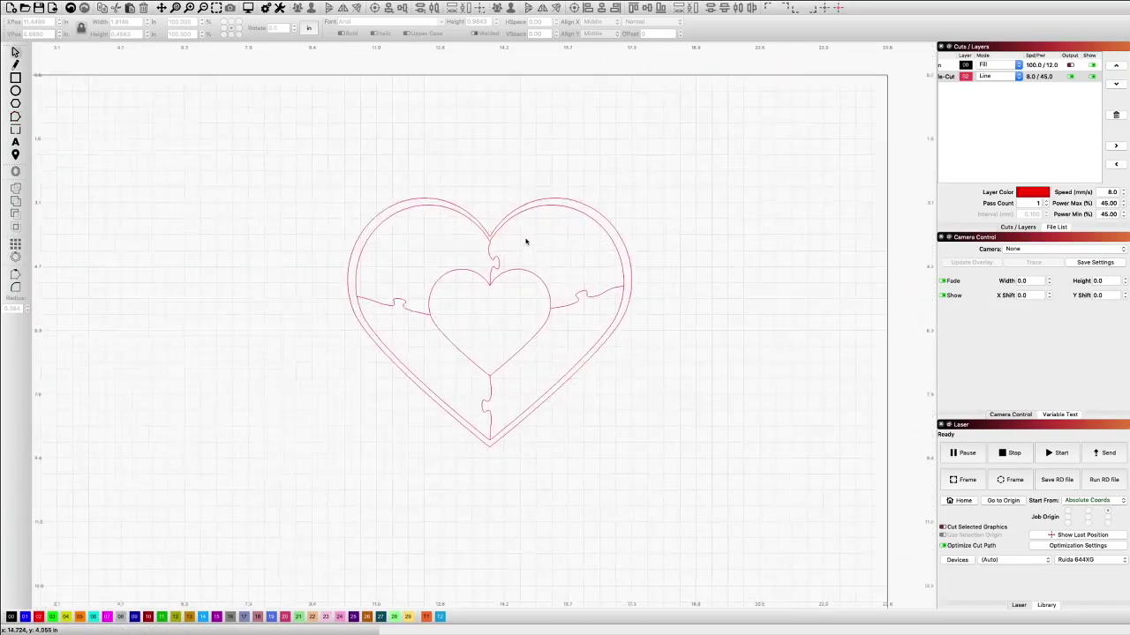
{"action": "scroll", "coordinate": [525, 242], "scroll_direction": "down", "scroll_amount": 3}
{"action": "scroll", "coordinate": [525, 244], "scroll_direction": "up", "scroll_amount": 3}
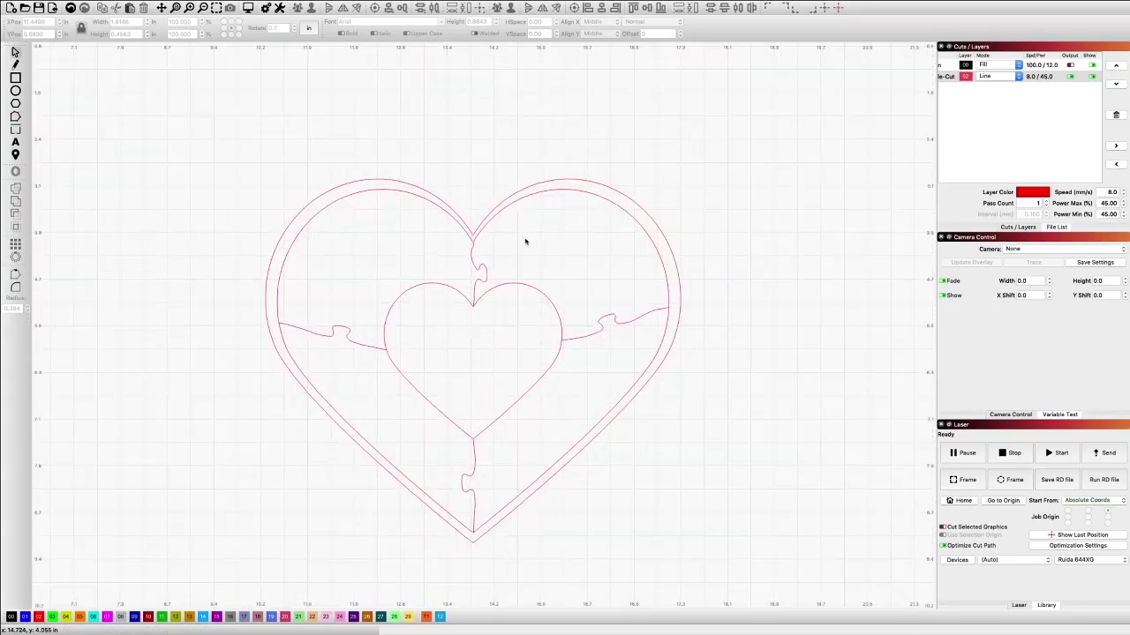
{"action": "scroll", "coordinate": [519, 246], "scroll_direction": "down", "scroll_amount": 3}
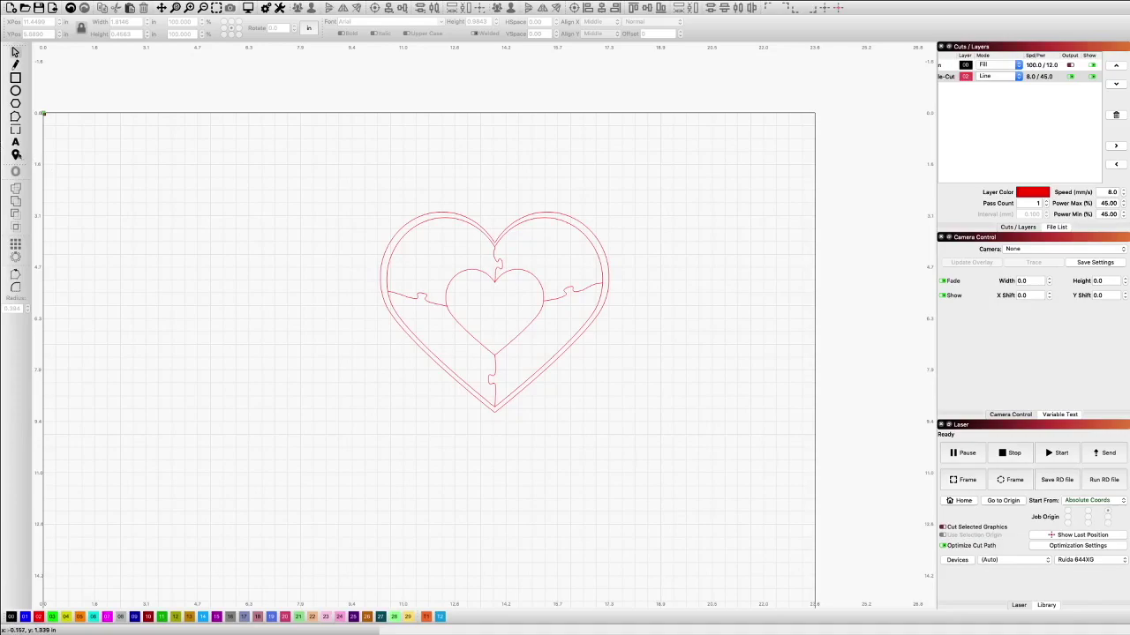
Start the Text tool and set its font to Khatija Calligraphy.
{"action": "left_click", "coordinate": [15, 142]}
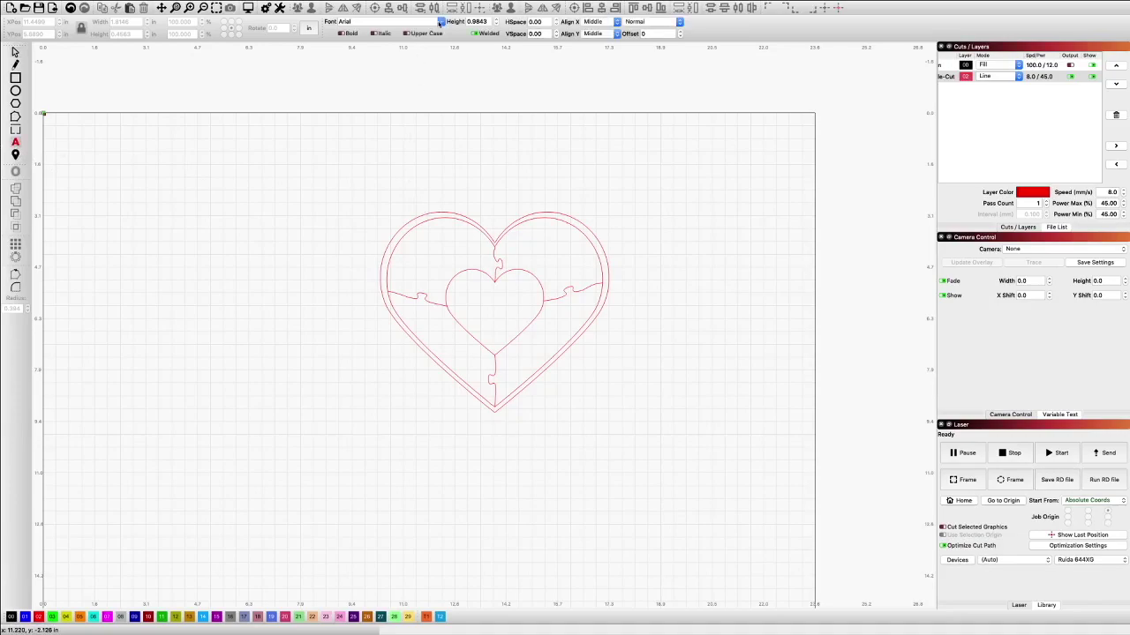
{"action": "left_click", "coordinate": [441, 23]}
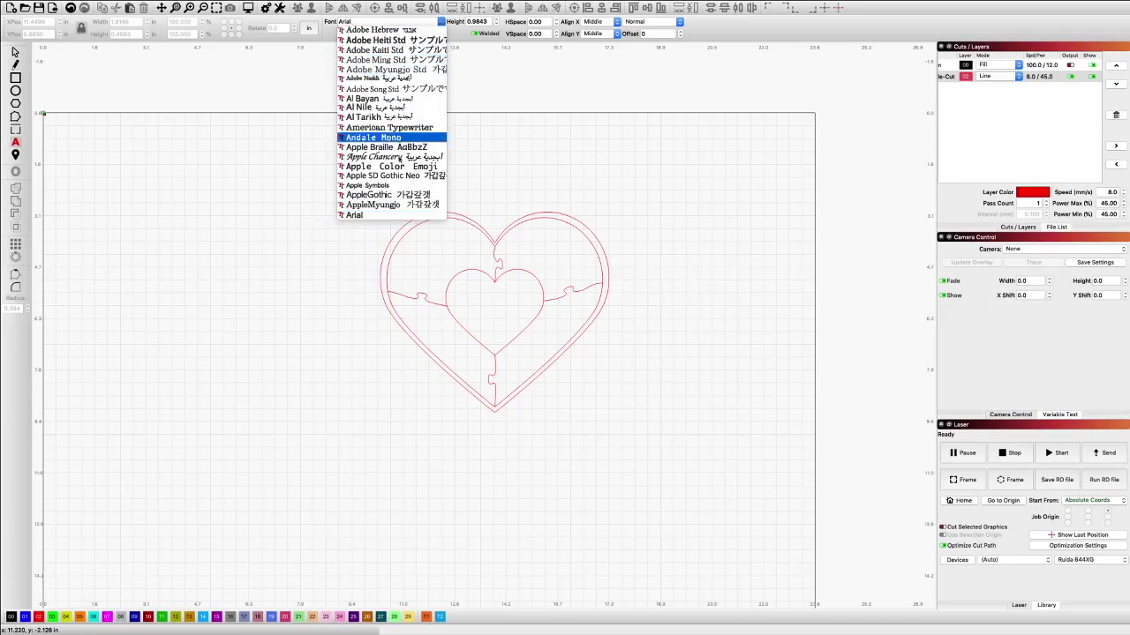
{"action": "scroll", "coordinate": [390, 167], "scroll_direction": "down", "scroll_amount": 4}
{"action": "scroll", "coordinate": [389, 171], "scroll_direction": "down", "scroll_amount": 10}
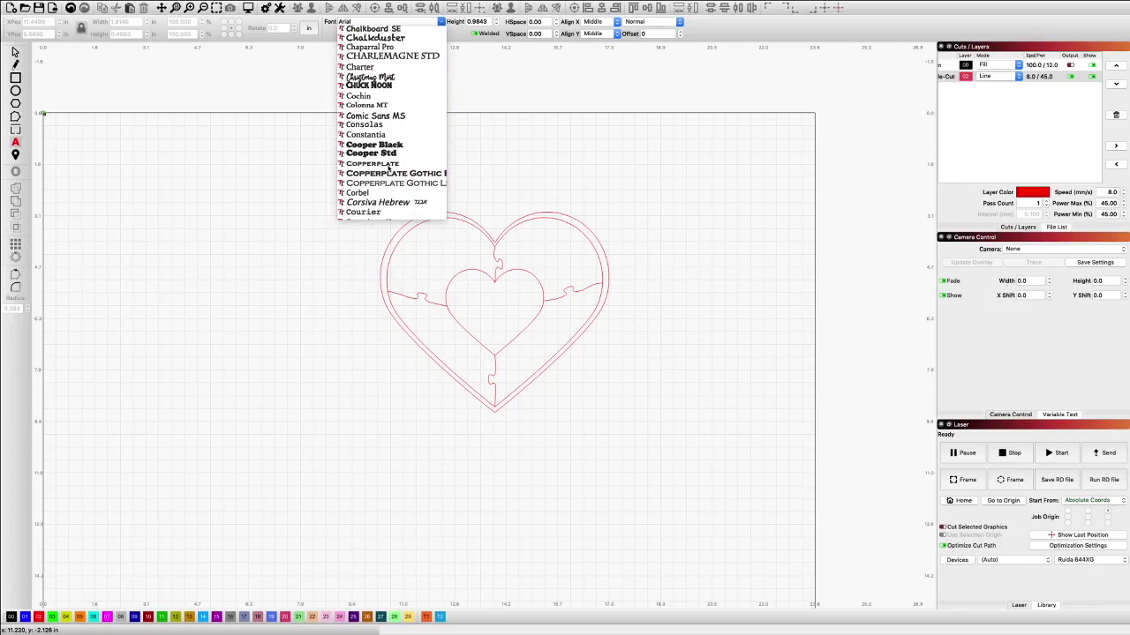
{"action": "scroll", "coordinate": [388, 167], "scroll_direction": "down", "scroll_amount": 5}
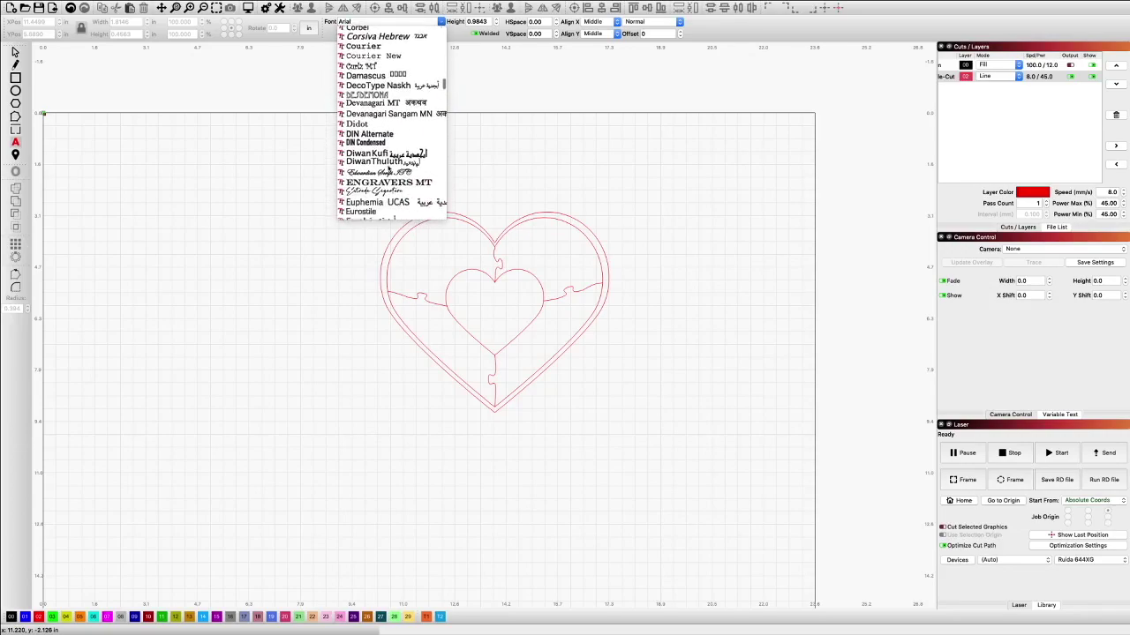
{"action": "scroll", "coordinate": [389, 168], "scroll_direction": "down", "scroll_amount": 10}
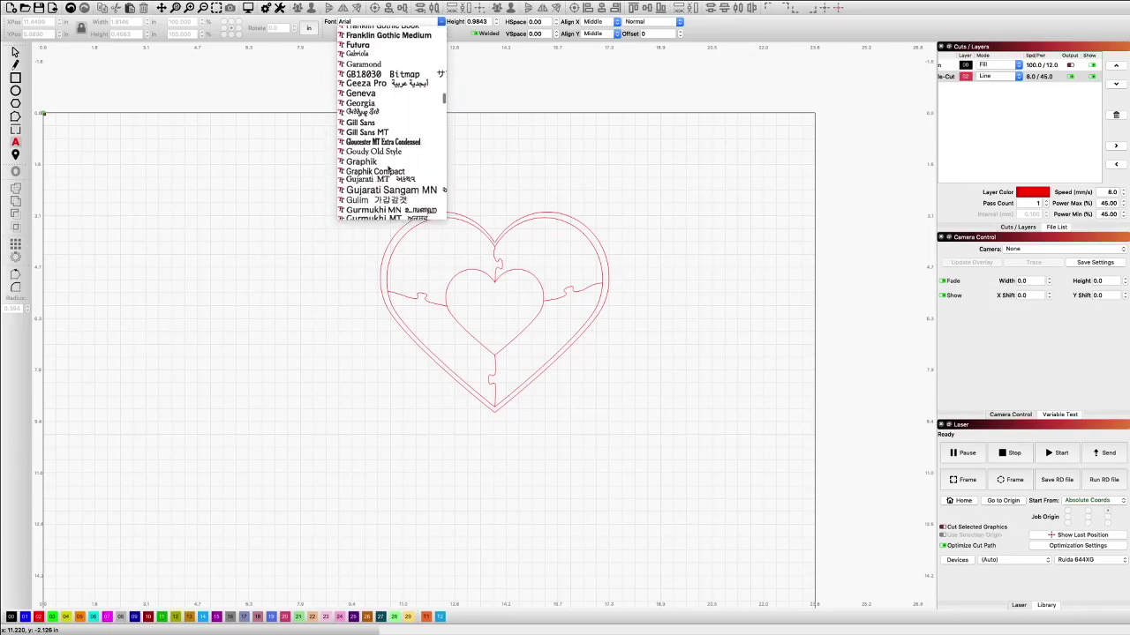
{"action": "scroll", "coordinate": [389, 167], "scroll_direction": "up", "scroll_amount": 10}
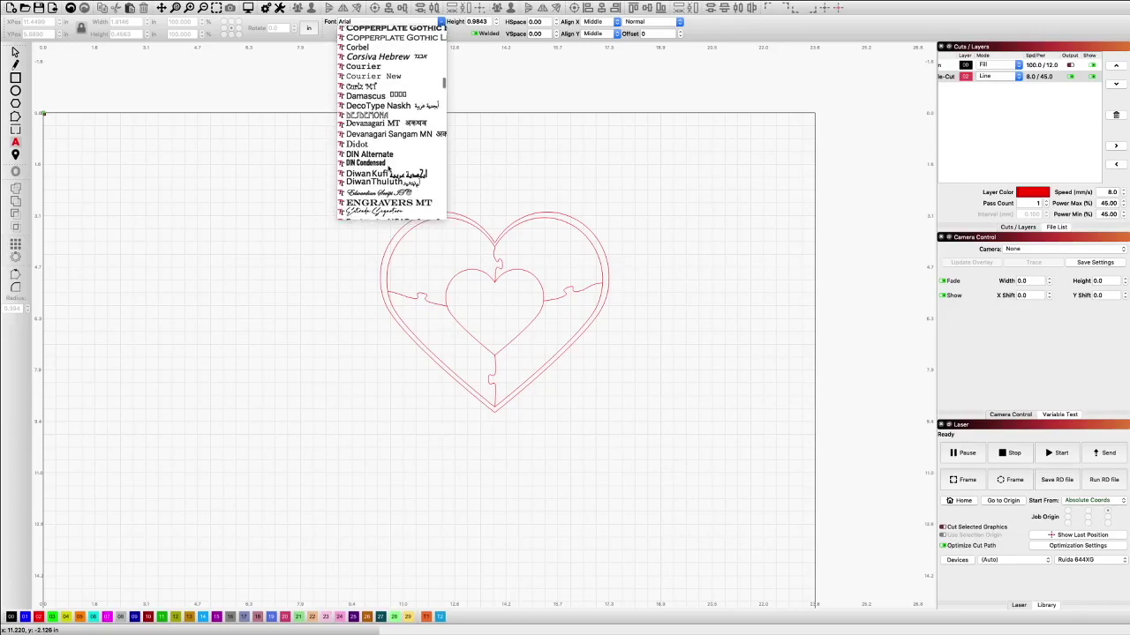
{"action": "scroll", "coordinate": [389, 170], "scroll_direction": "down", "scroll_amount": 15}
{"action": "scroll", "coordinate": [389, 169], "scroll_direction": "down", "scroll_amount": 12}
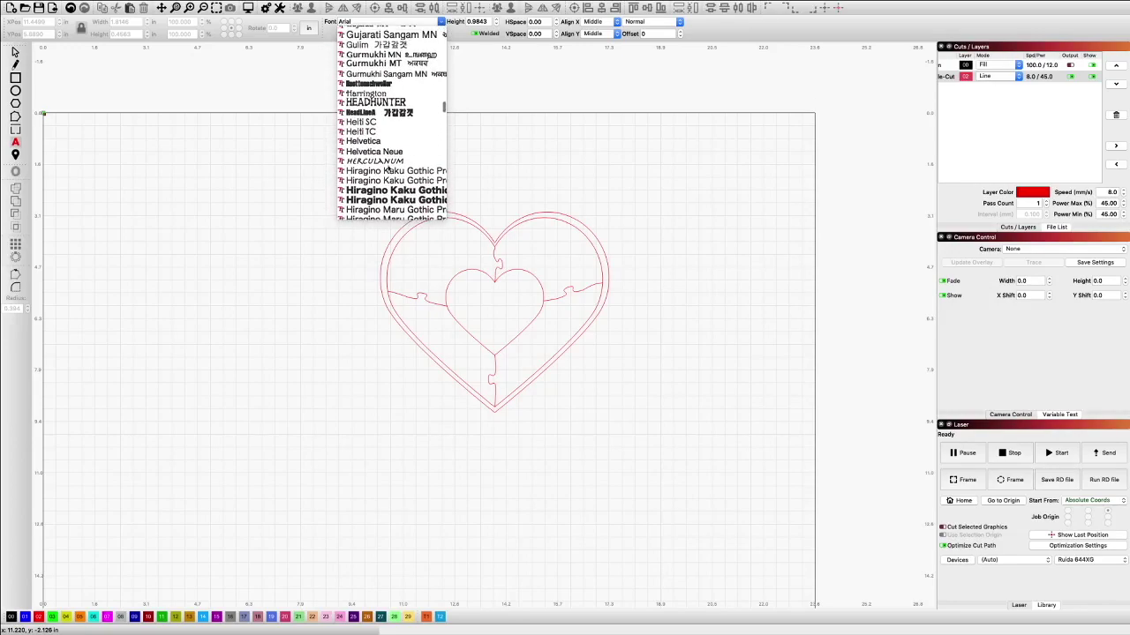
{"action": "scroll", "coordinate": [389, 169], "scroll_direction": "down", "scroll_amount": 10}
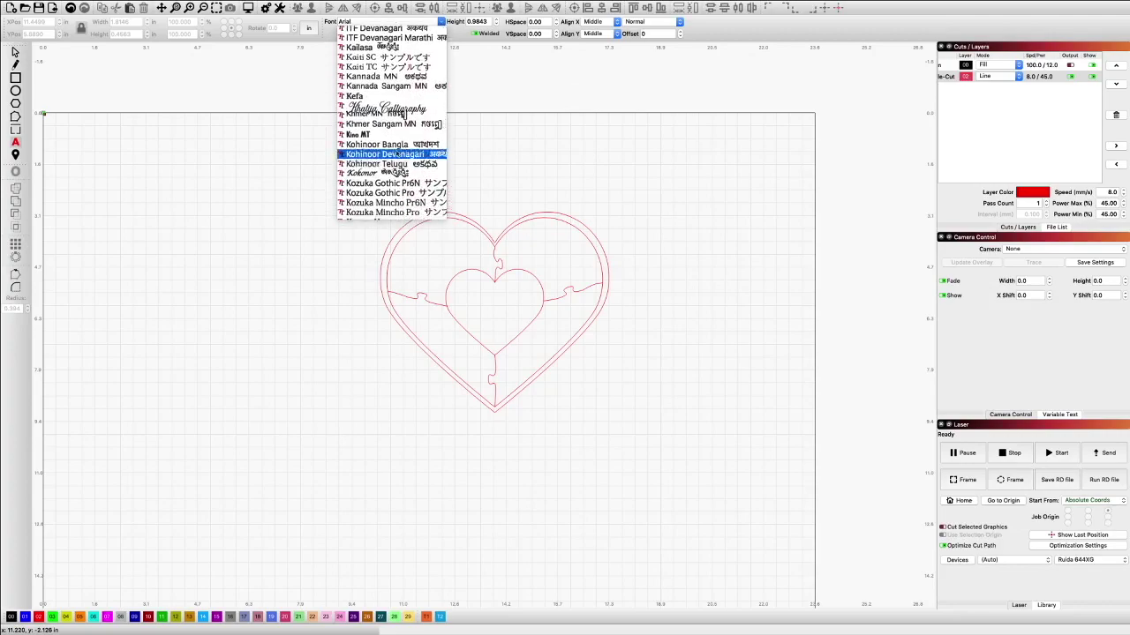
{"action": "left_click", "coordinate": [391, 107]}
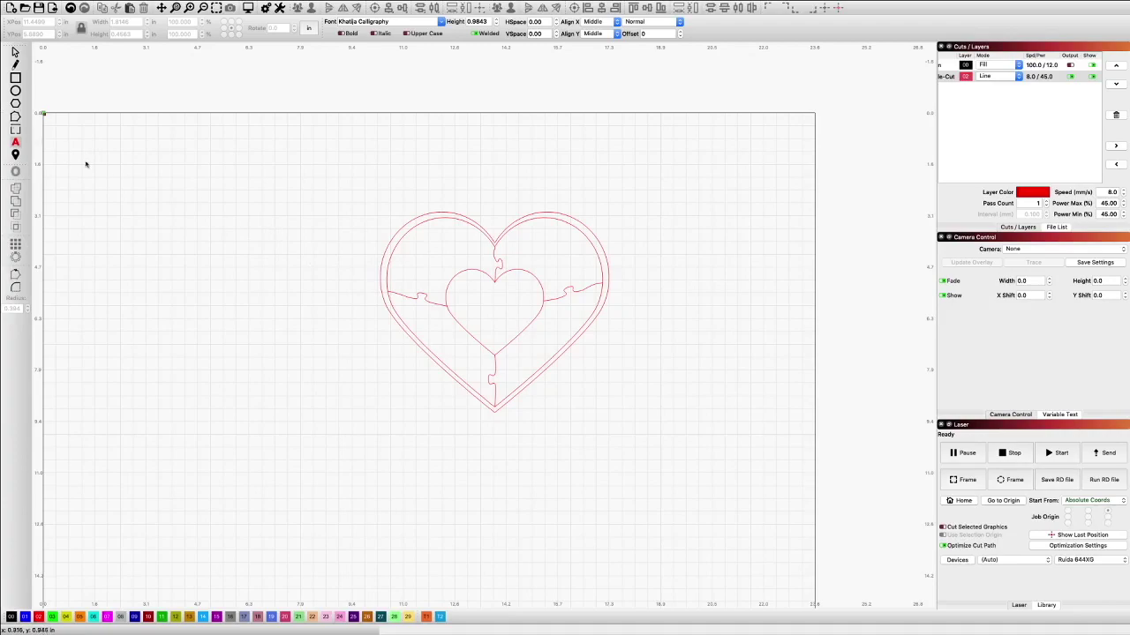
Add the text "Nana" in the empty area left of the hearts, about X 5.77, Y 4.46 in.
{"action": "left_click", "coordinate": [231, 230]}
{"action": "type", "text": "Nana"}
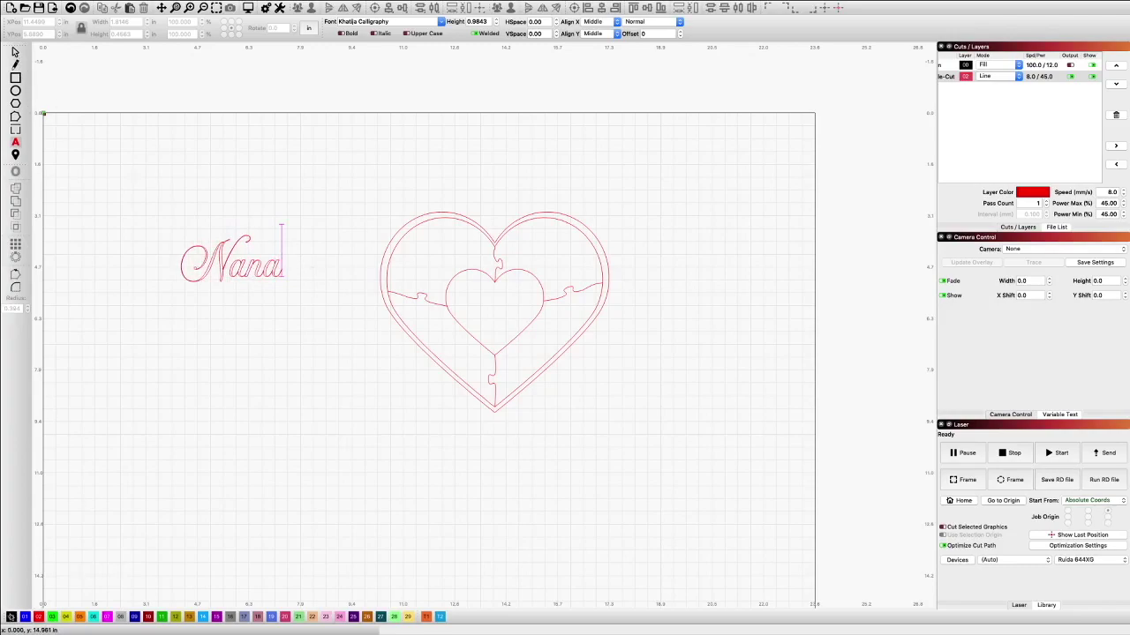
{"action": "left_click", "coordinate": [225, 263]}
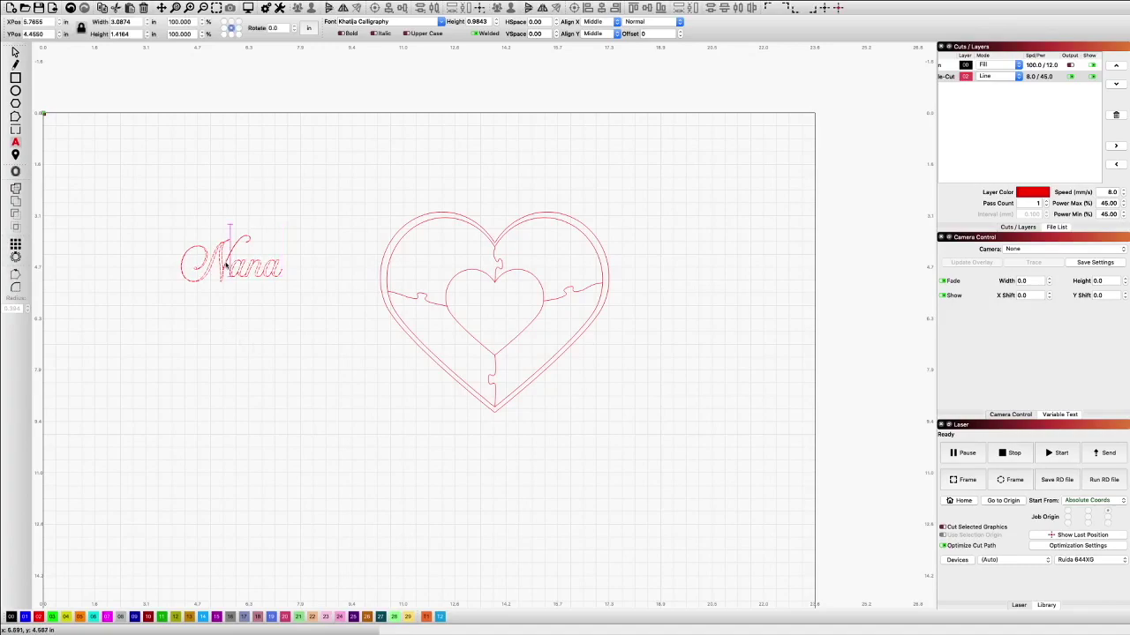
Assign the text "Nana" to the black Fill layer 00 and move it over the small heart, about X 13.98, Y 5.71 in.
{"action": "left_click", "coordinate": [11, 616]}
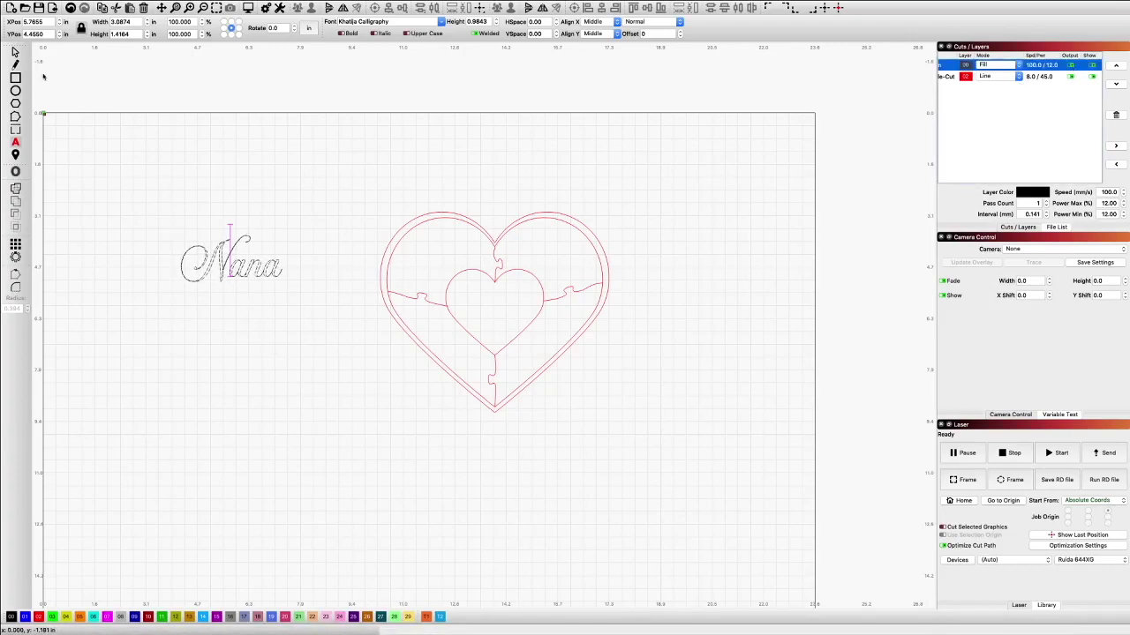
{"action": "left_click", "coordinate": [15, 52]}
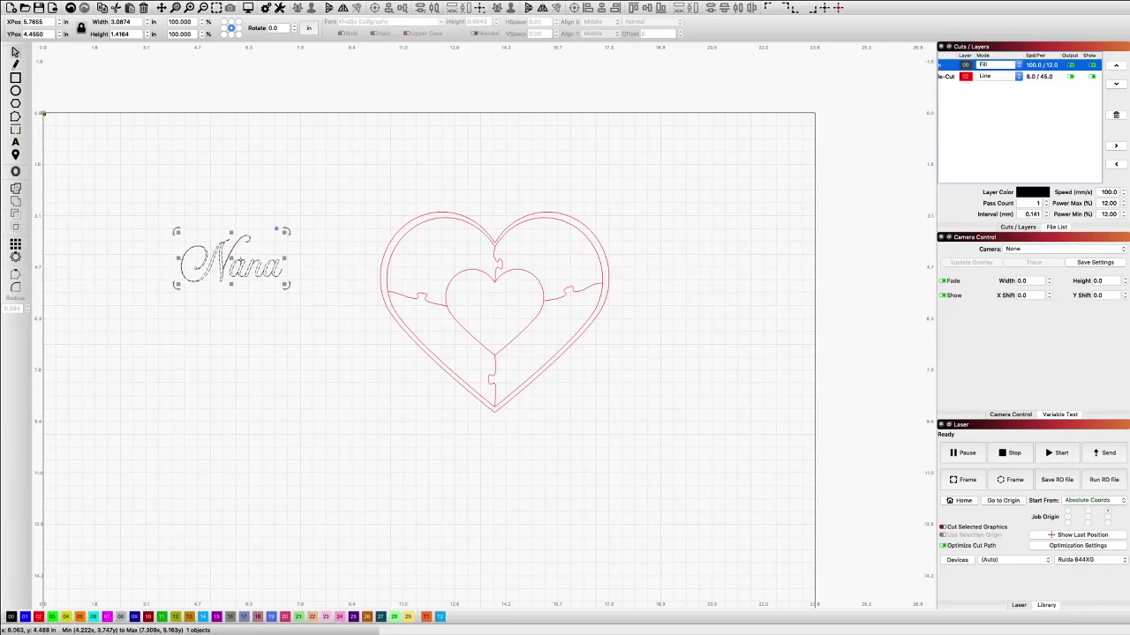
{"action": "left_click_drag", "start_coordinate": [232, 261], "coordinate": [499, 302]}
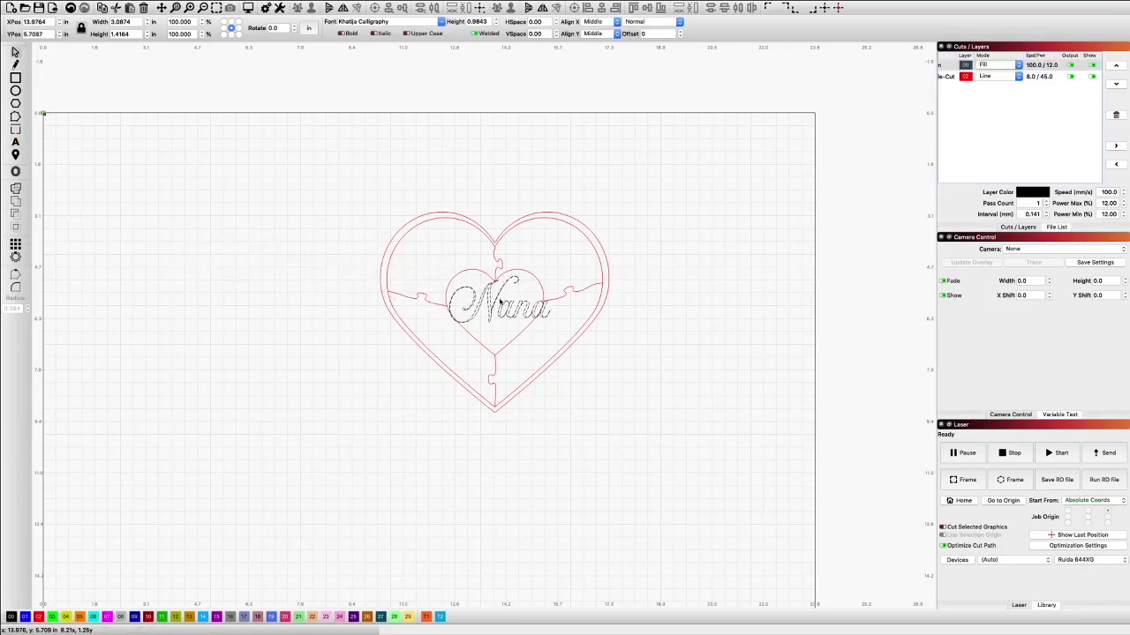
Scale the text "Nana" down to about 59 × 27 mm, switch the units to millimetres, and centre it in the small heart at X 352, Y 145 mm.
{"action": "left_click_drag", "start_coordinate": [543, 277], "coordinate": [529, 285]}
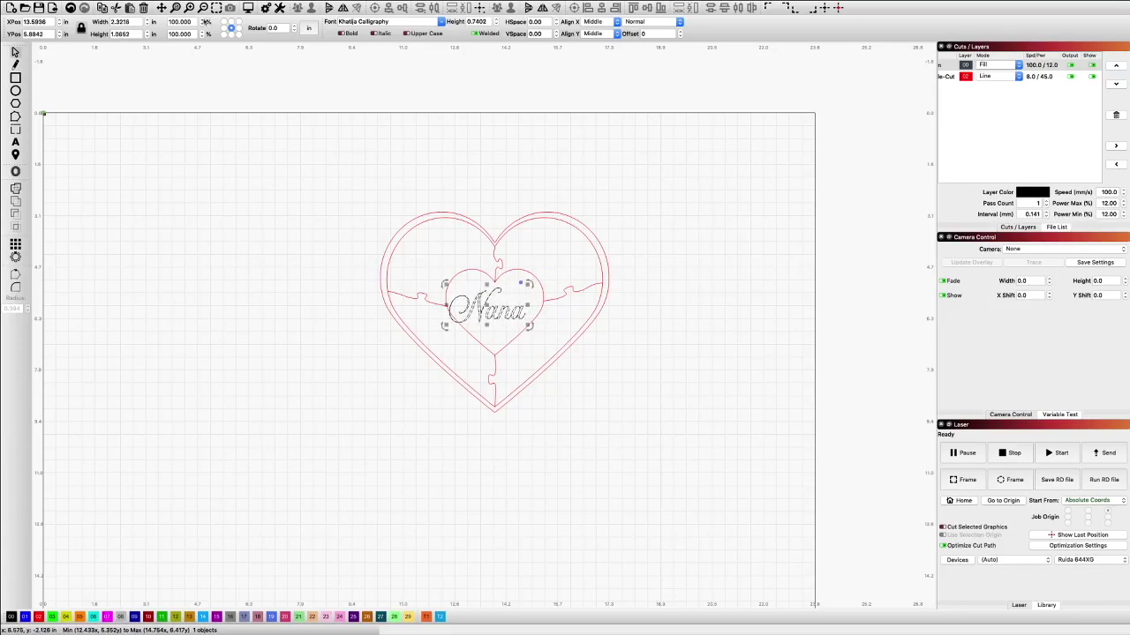
{"action": "left_click", "coordinate": [308, 27]}
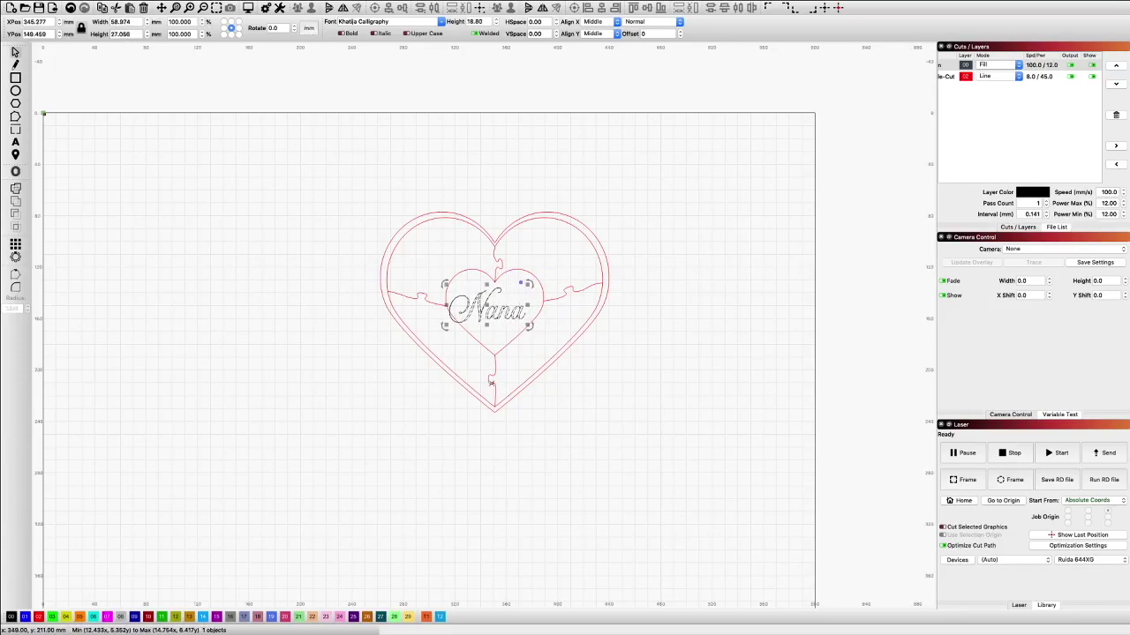
{"action": "left_click_drag", "start_coordinate": [486, 306], "coordinate": [496, 303]}
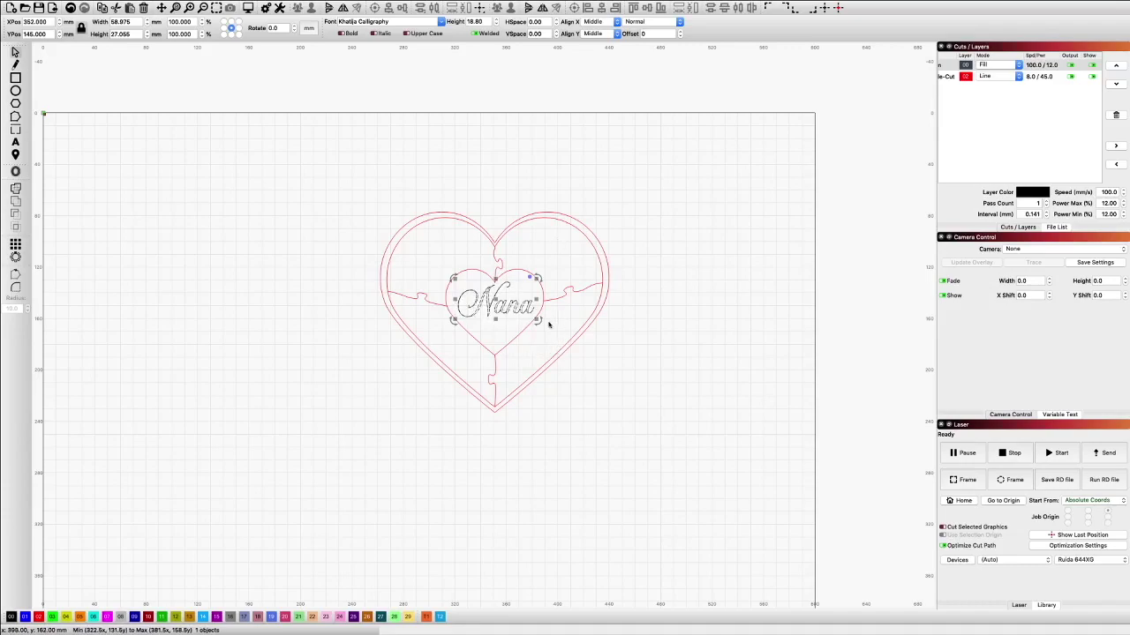
{"action": "scroll", "coordinate": [535, 316], "scroll_direction": "up", "scroll_amount": 5}
{"action": "scroll", "coordinate": [536, 316], "scroll_direction": "down", "scroll_amount": 2}
{"action": "scroll", "coordinate": [536, 316], "scroll_direction": "down", "scroll_amount": 2}
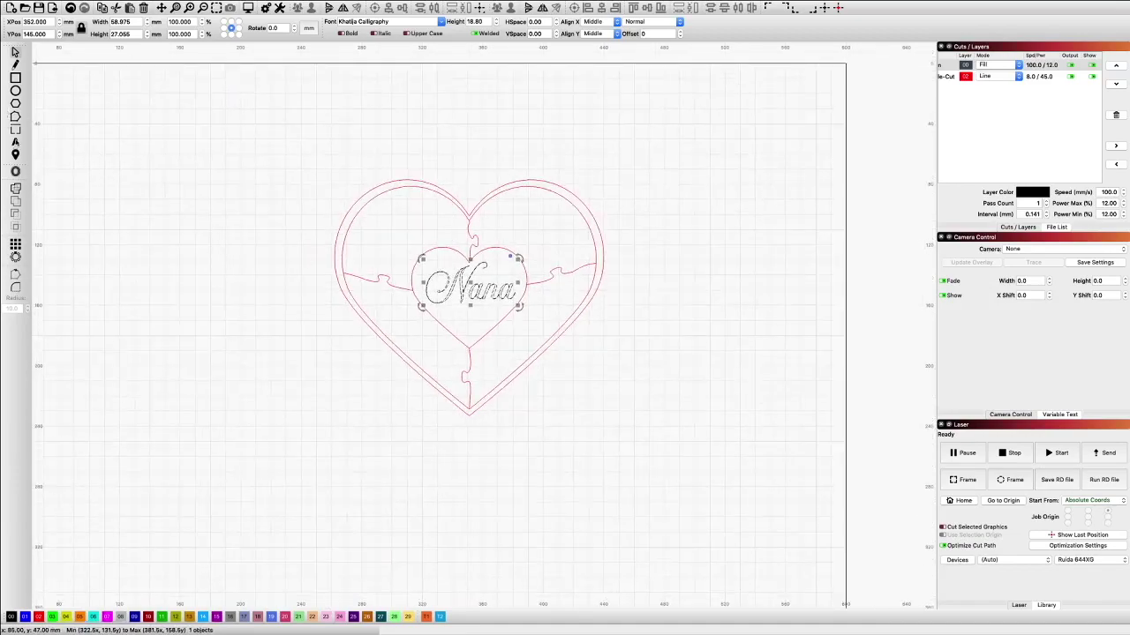
Add an angled name text to each of the four outer puzzle pieces, and place "Nana" at X 352, Y 146 mm.
{"action": "left_click", "coordinate": [15, 141]}
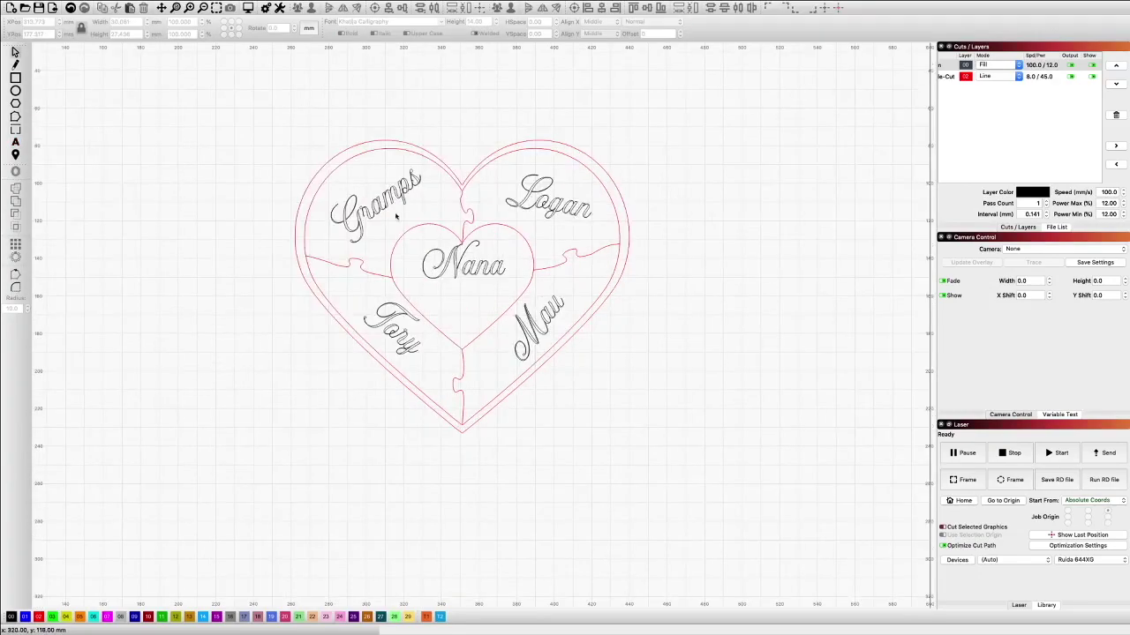
{"action": "left_click", "coordinate": [464, 267]}
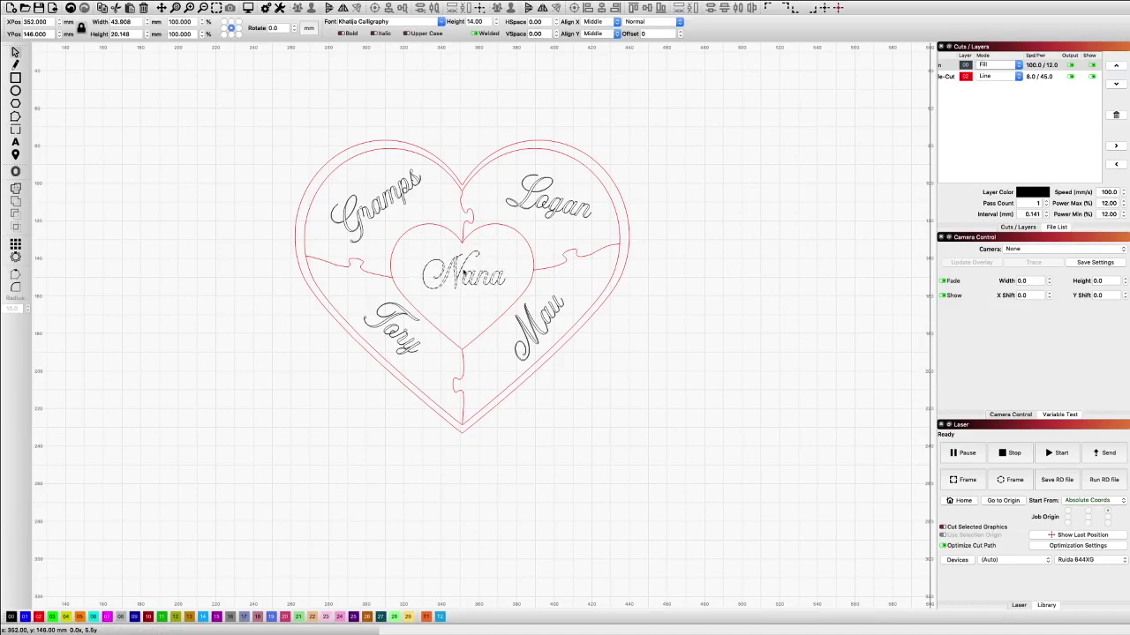
{"action": "left_click", "coordinate": [657, 313]}
Draw a rectangle about 212 × 55 mm in the empty area below the heart puzzle.
{"action": "scroll", "coordinate": [646, 308], "scroll_direction": "down", "scroll_amount": 3}
{"action": "scroll", "coordinate": [646, 308], "scroll_direction": "down", "scroll_amount": 2}
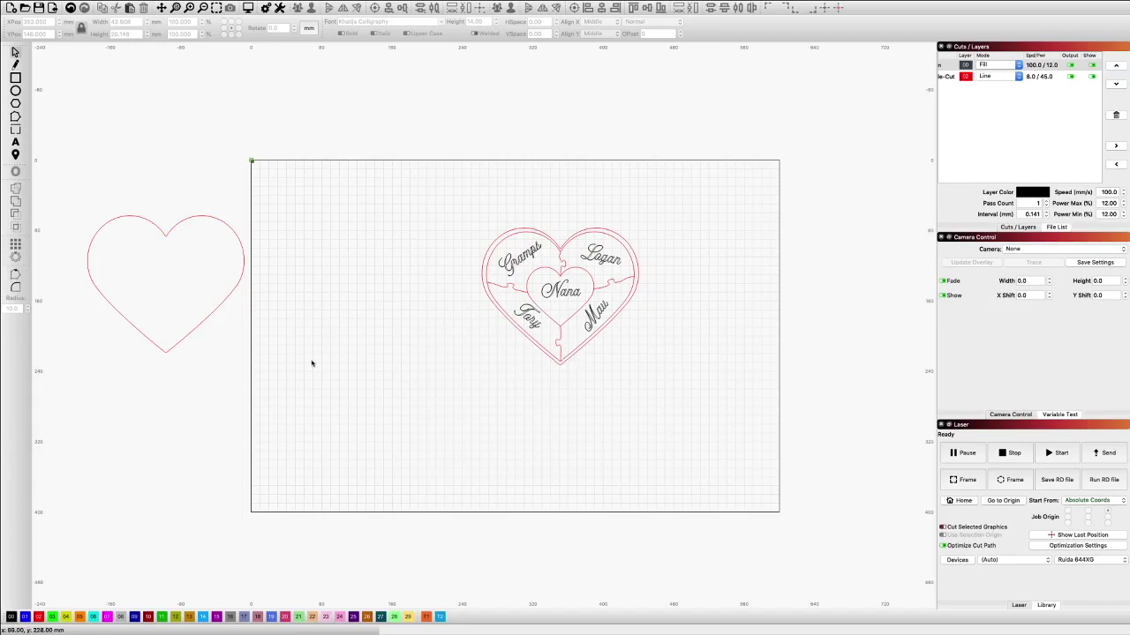
{"action": "left_click", "coordinate": [15, 77]}
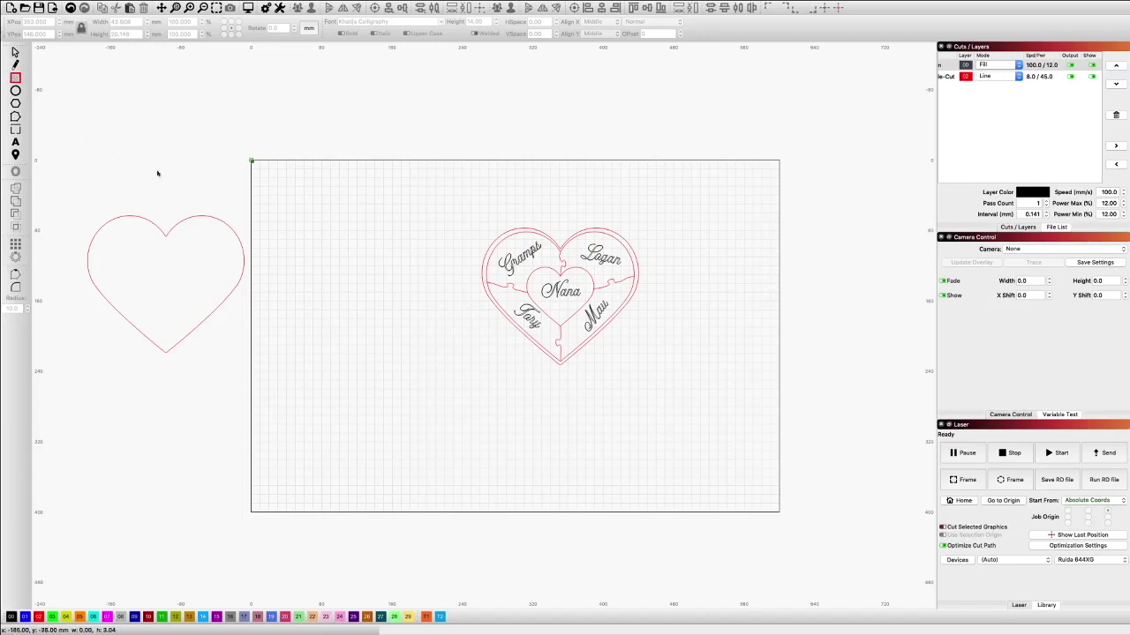
{"action": "scroll", "coordinate": [472, 381], "scroll_direction": "down", "scroll_amount": 1}
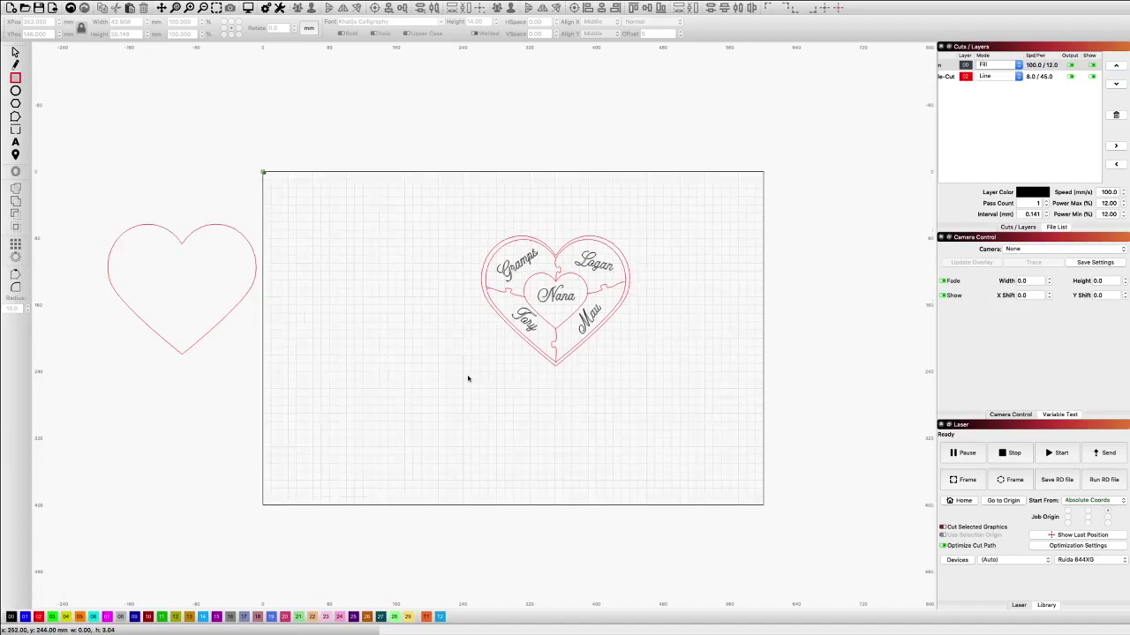
{"action": "mouse_move", "coordinate": [480, 378]}
{"action": "left_mouse_down"}
{"action": "mouse_move", "coordinate": [629, 426]}
{"action": "mouse_move", "coordinate": [669, 426]}
{"action": "mouse_move", "coordinate": [655, 424]}
{"action": "left_mouse_up"}
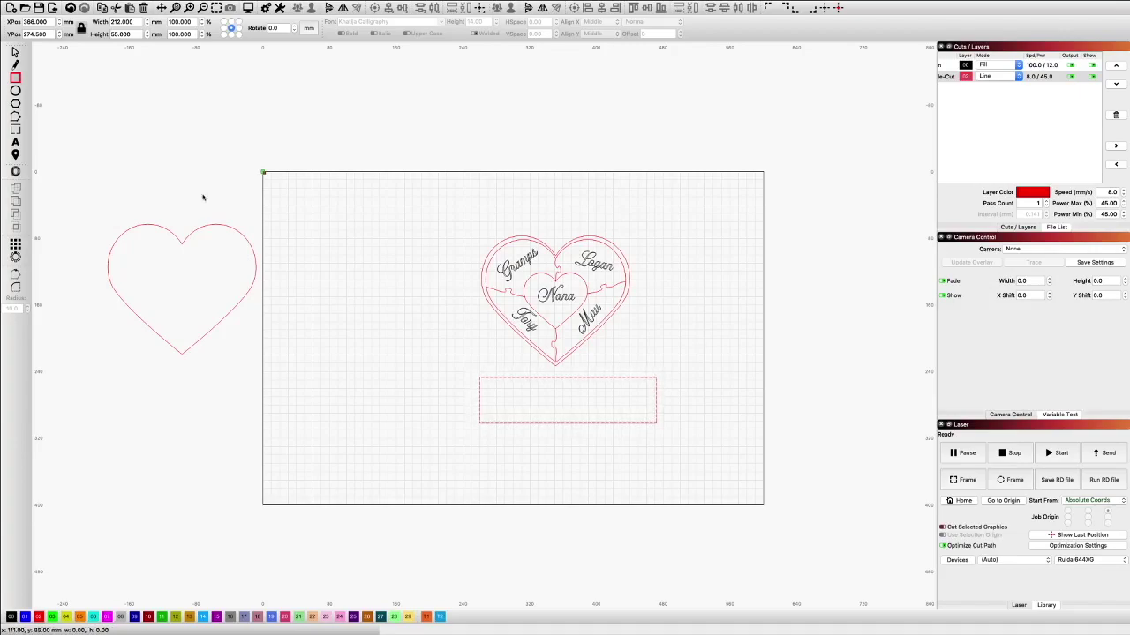
{"action": "left_click", "coordinate": [15, 78]}
{"action": "left_click", "coordinate": [15, 52]}
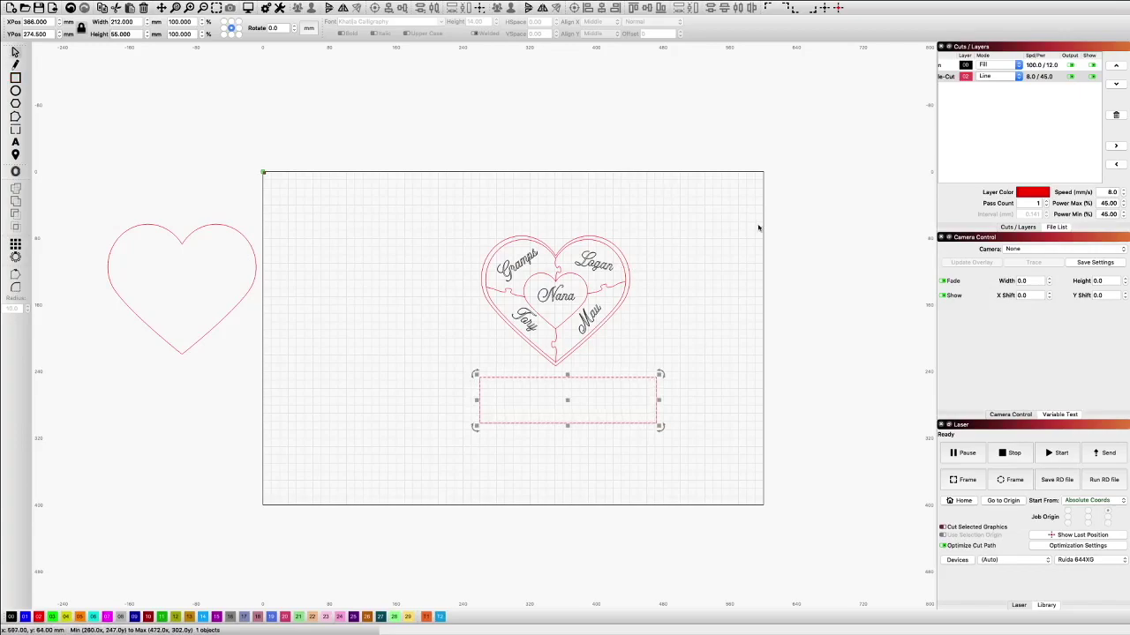
Check the outer heart's size and set the width of the rectangle below it to 160 mm.
{"action": "left_click", "coordinate": [628, 281]}
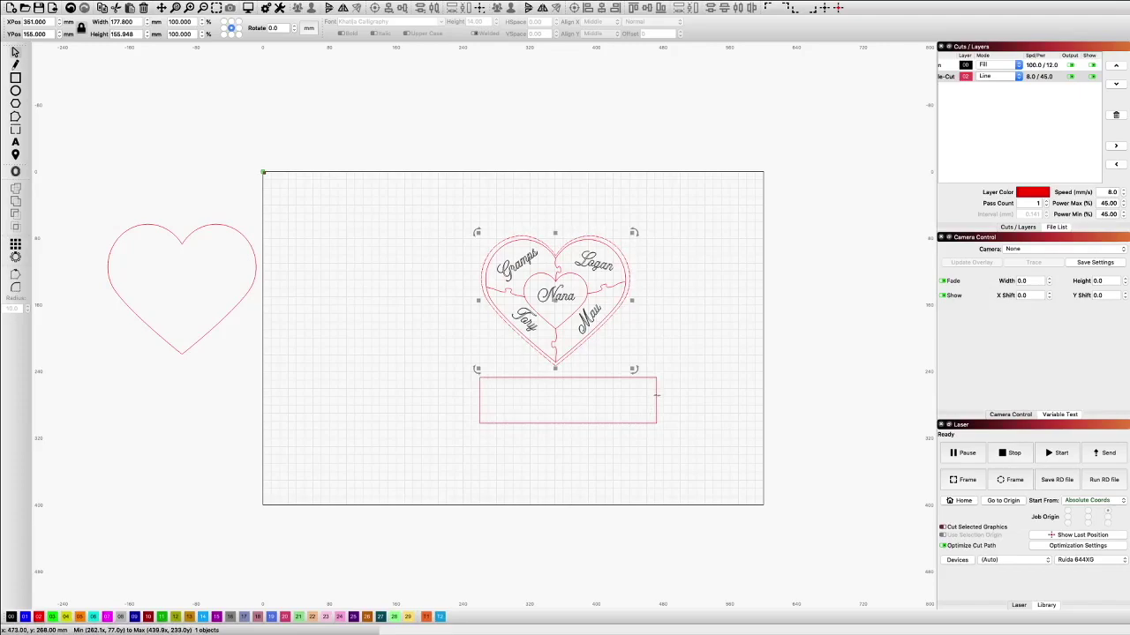
{"action": "left_click", "coordinate": [656, 395]}
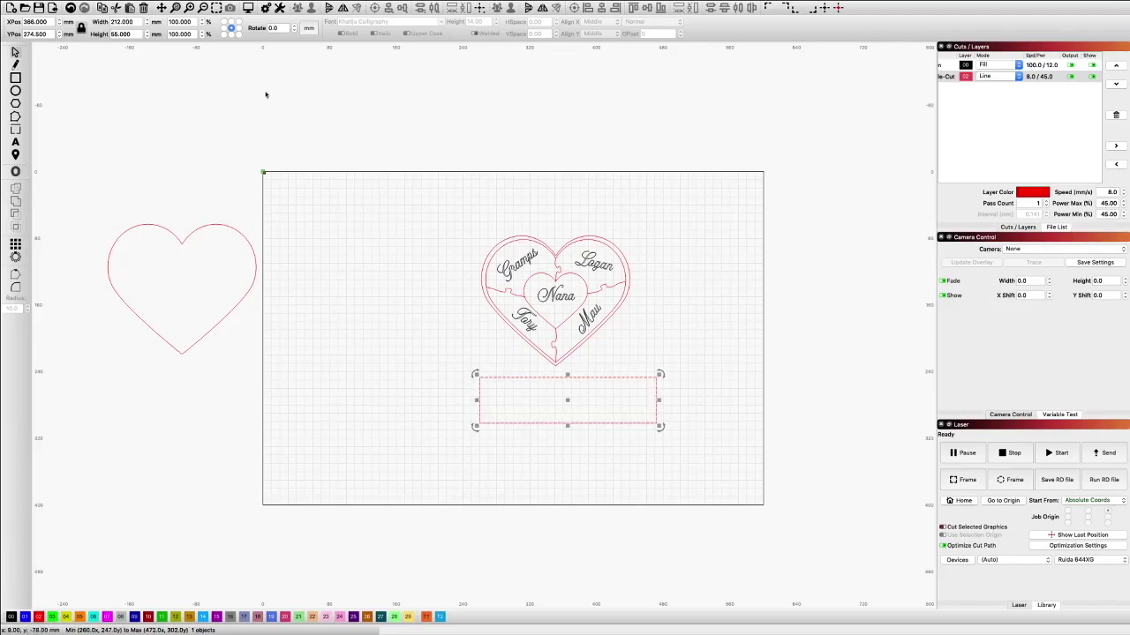
{"action": "double_click", "coordinate": [281, 27]}
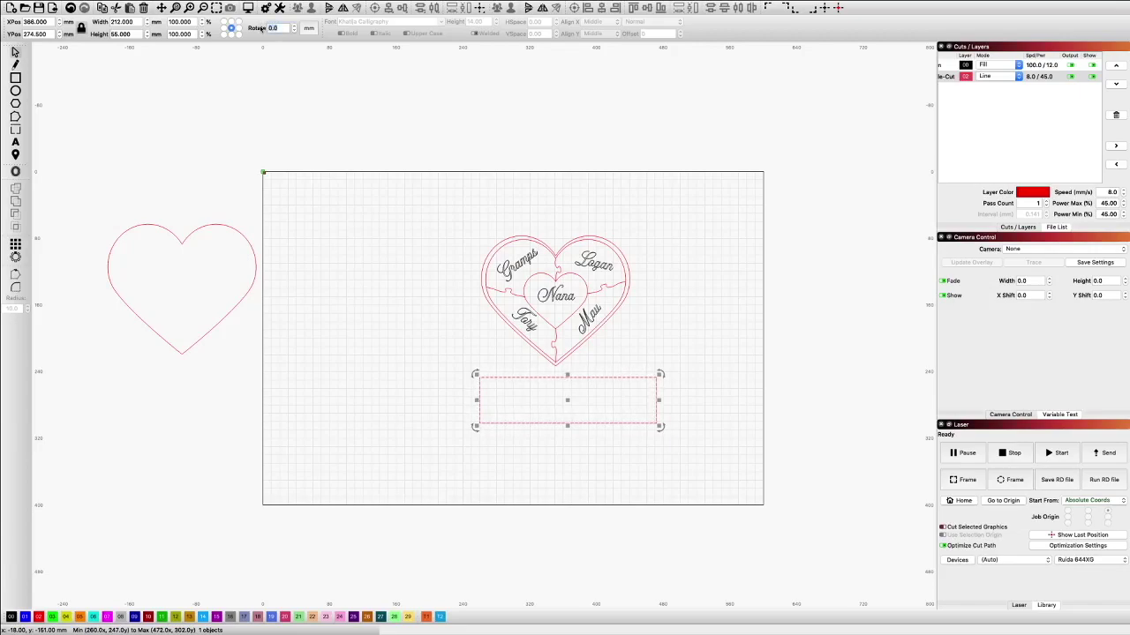
{"action": "left_click", "coordinate": [134, 21]}
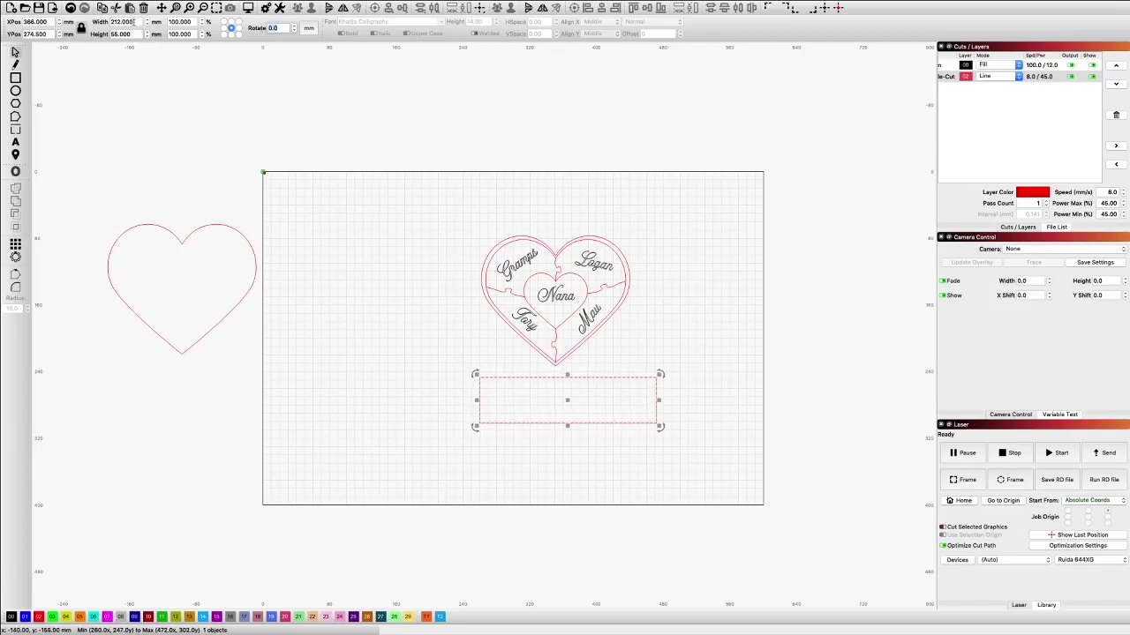
{"action": "double_click", "coordinate": [128, 21]}
{"action": "type", "text": "170"}
{"action": "key", "text": "Return"}
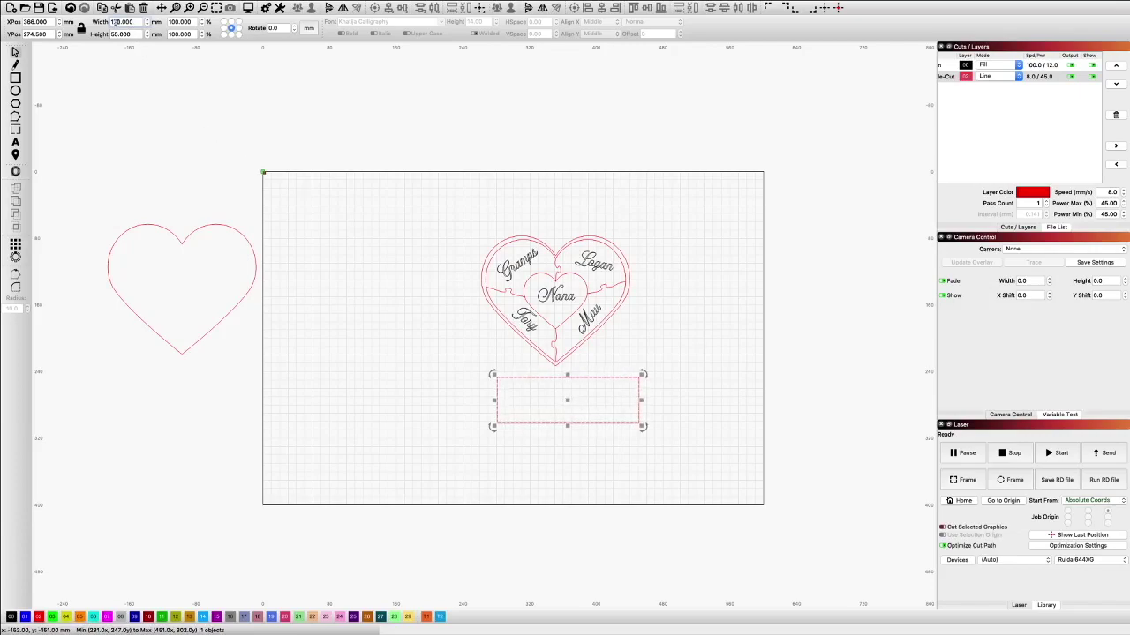
{"action": "key", "text": "BackSpace"}
{"action": "key", "text": "BackSpace"}
{"action": "left_click", "coordinate": [161, 94]}
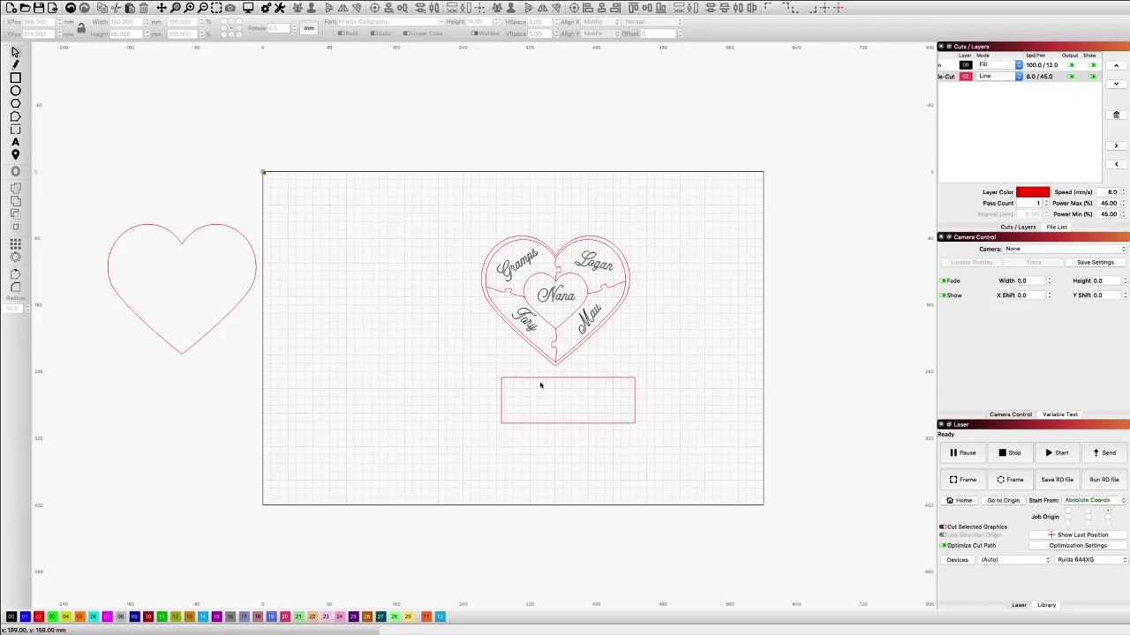
Set the rectangle's height to 65 mm and centre it under the heart at X 352, Y 274 mm.
{"action": "left_click", "coordinate": [595, 424]}
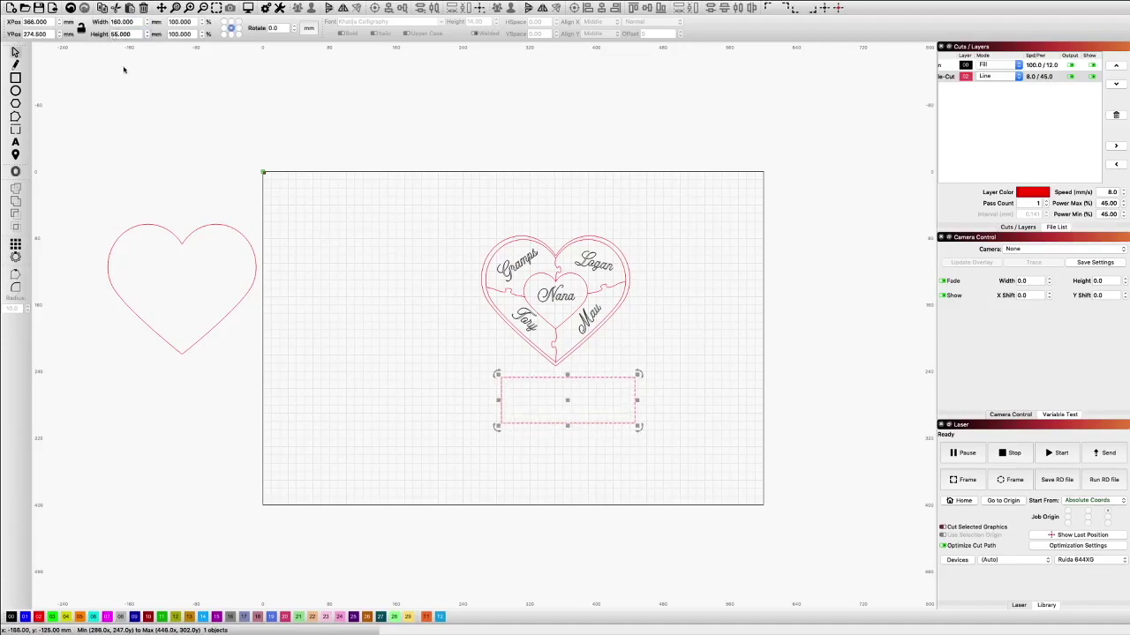
{"action": "key", "text": "BackSpace"}
{"action": "key", "text": "BackSpace"}
{"action": "type", "text": "65"}
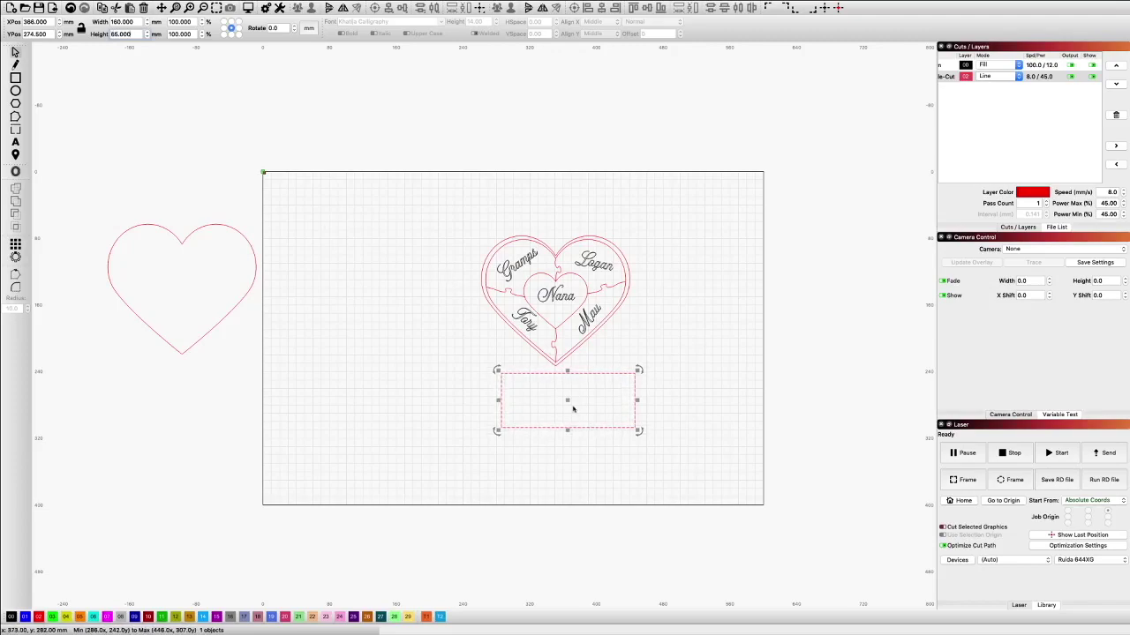
{"action": "left_click_drag", "start_coordinate": [567, 399], "coordinate": [556, 398]}
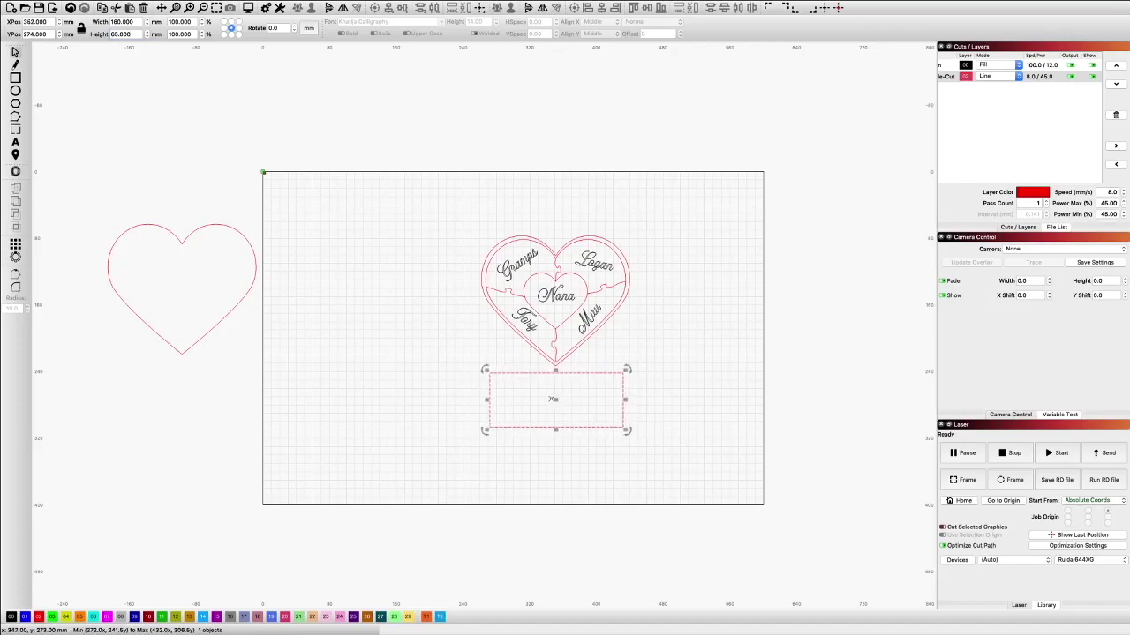
Duplicate the rectangle in place and set the copy's height to 16 mm.
{"action": "right_click", "coordinate": [555, 400]}
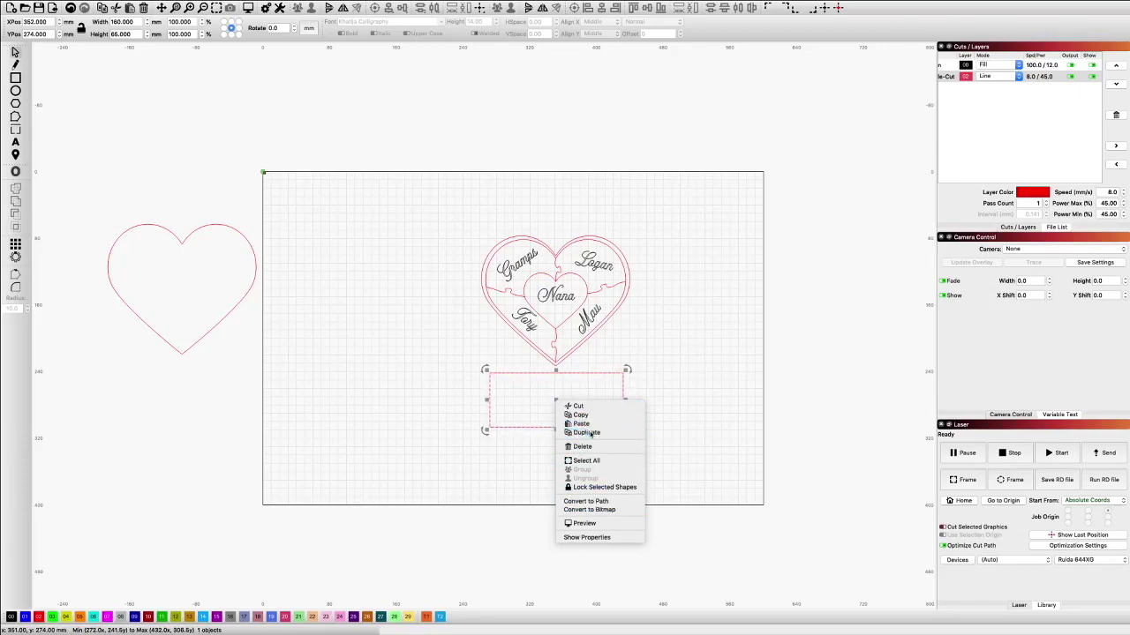
{"action": "left_click", "coordinate": [589, 426]}
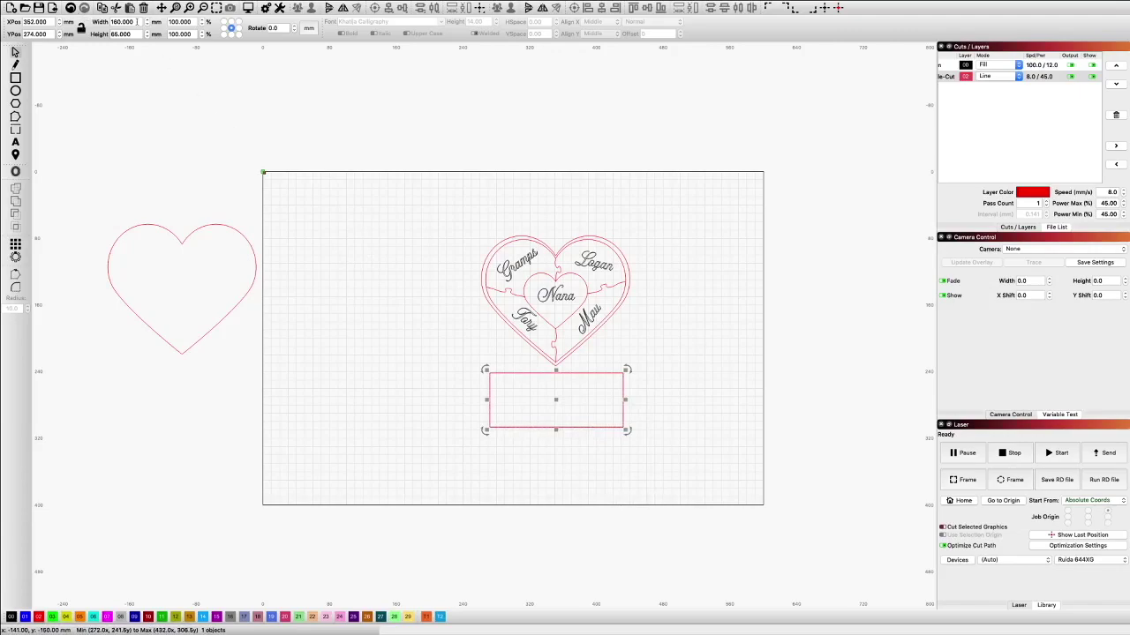
{"action": "double_click", "coordinate": [110, 34]}
{"action": "type", "text": "16"}
{"action": "key", "text": "Return"}
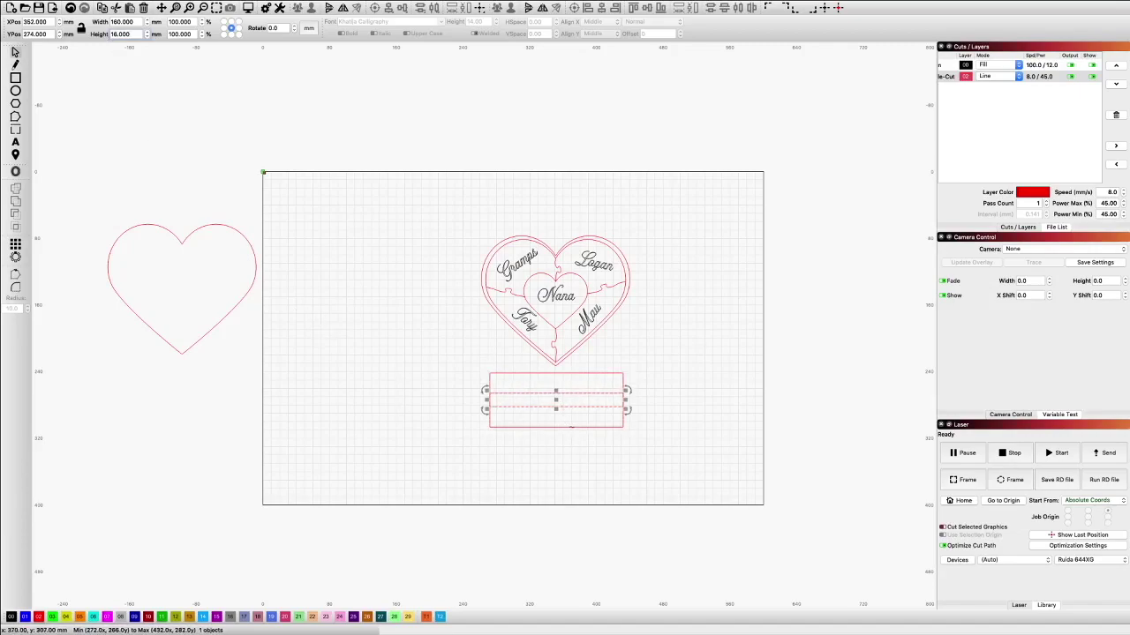
Align the 16 mm high strip with the bottom edge of the large rectangle.
{"action": "key", "text": "super+z"}
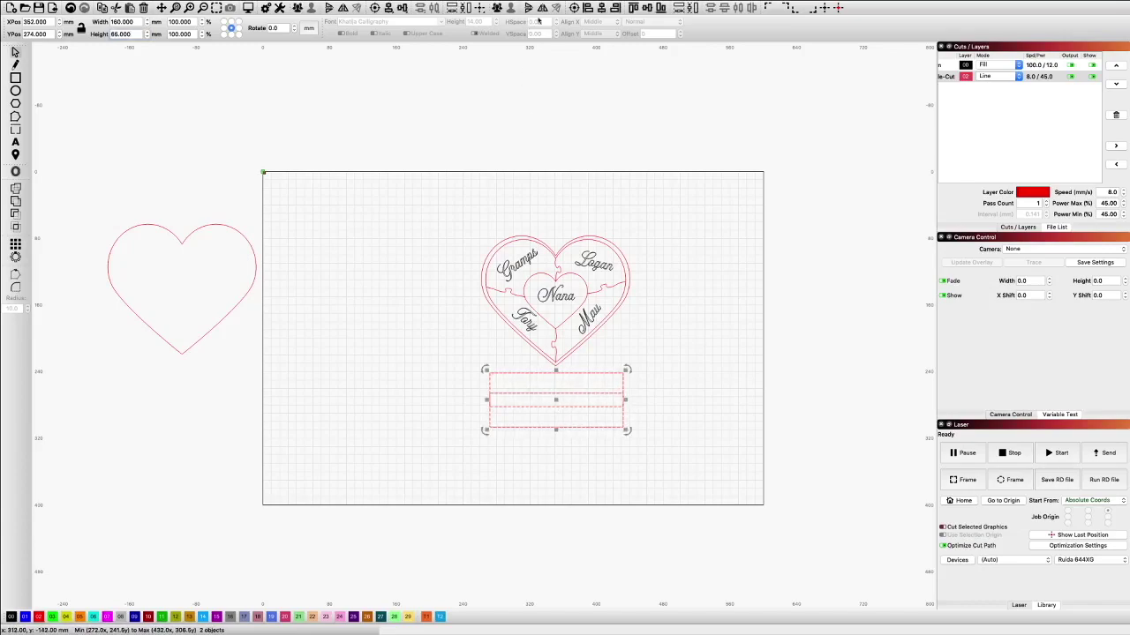
{"action": "left_click", "coordinate": [660, 8]}
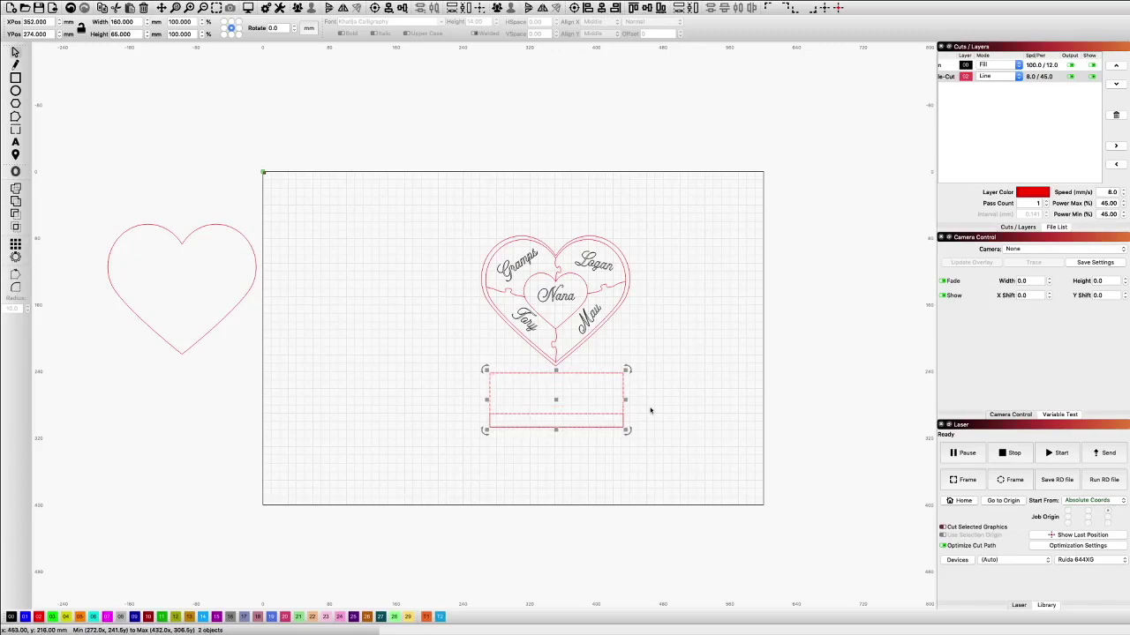
{"action": "scroll", "coordinate": [641, 432], "scroll_direction": "up", "scroll_amount": 3}
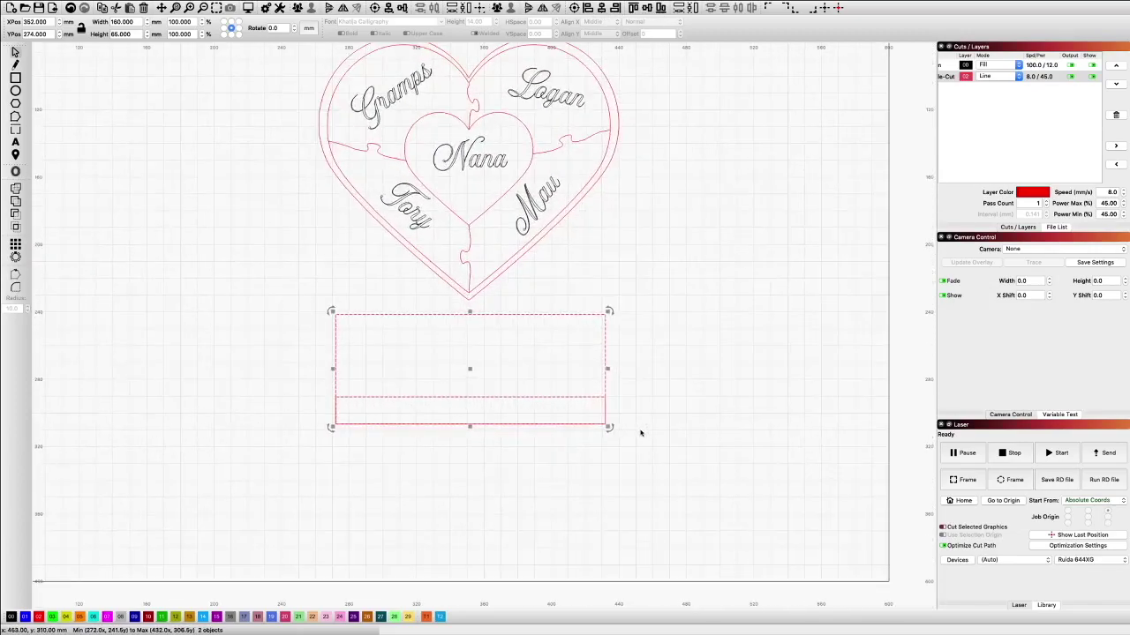
{"action": "left_click", "coordinate": [548, 442]}
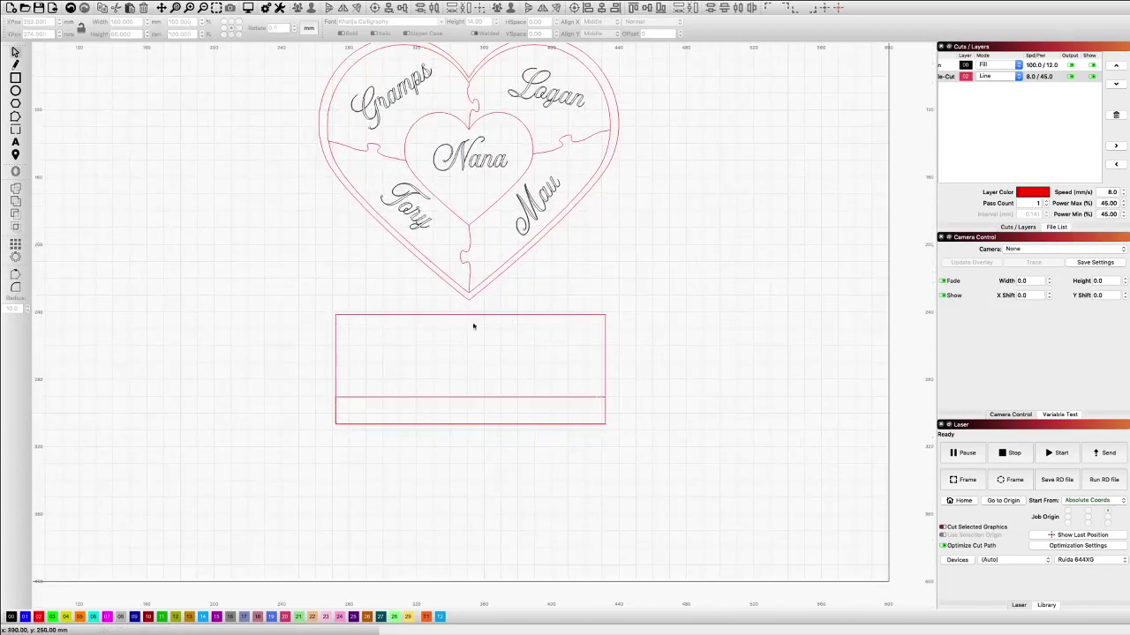
Draw a small circle just inside the middle of the rectangle's top edge and set its width and height to 1 mm.
{"action": "left_click", "coordinate": [15, 91]}
{"action": "left_click_drag", "start_coordinate": [467, 319], "coordinate": [469, 324]}
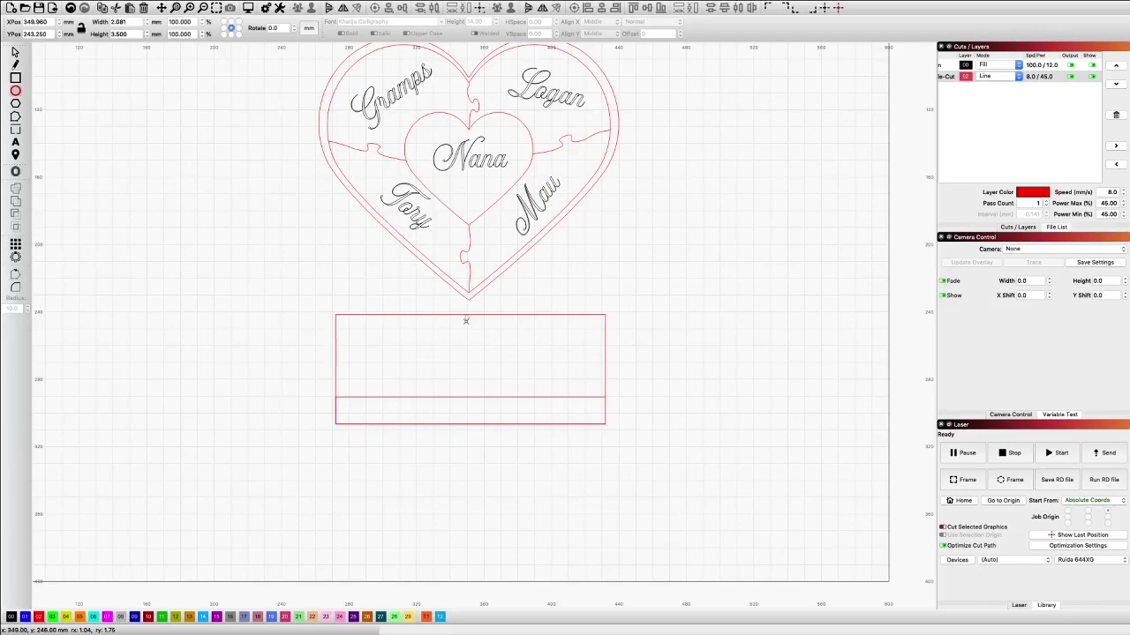
{"action": "left_click", "coordinate": [130, 34]}
{"action": "type", "text": "1"}
{"action": "left_click_drag", "start_coordinate": [128, 23], "coordinate": [96, 21]}
{"action": "type", "text": "1"}
{"action": "key", "text": "Return"}
{"action": "left_click", "coordinate": [465, 311]}
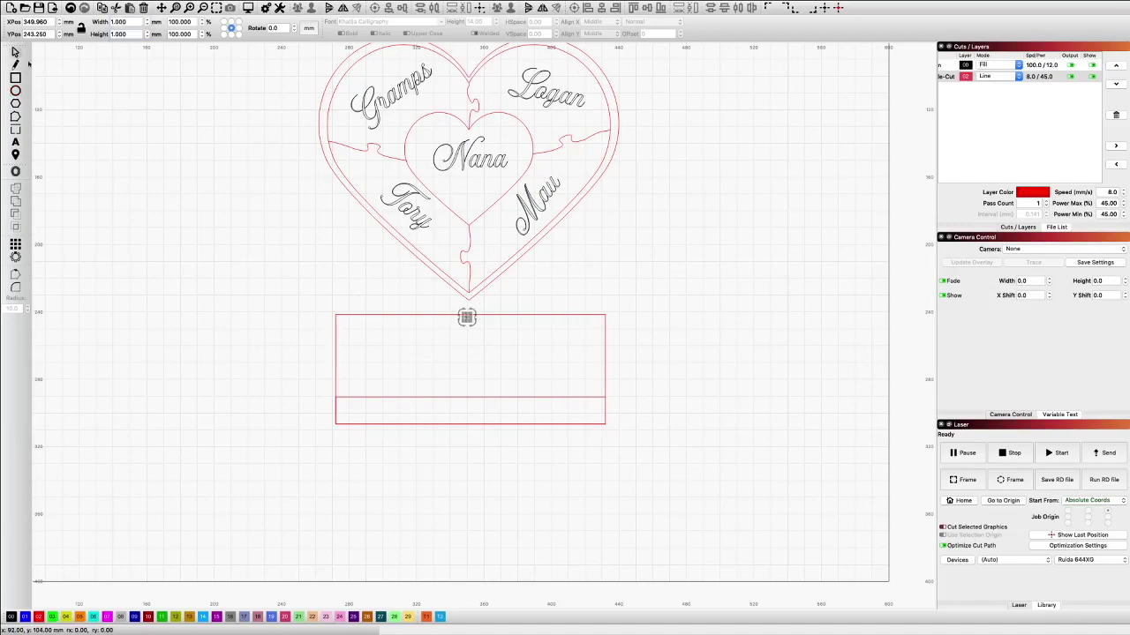
Align the 1 mm circle to the large rectangle's top edge and centre it horizontally on the rectangle.
{"action": "scroll", "coordinate": [482, 328], "scroll_direction": "up", "scroll_amount": 4}
{"action": "scroll", "coordinate": [481, 330], "scroll_direction": "up", "scroll_amount": 1}
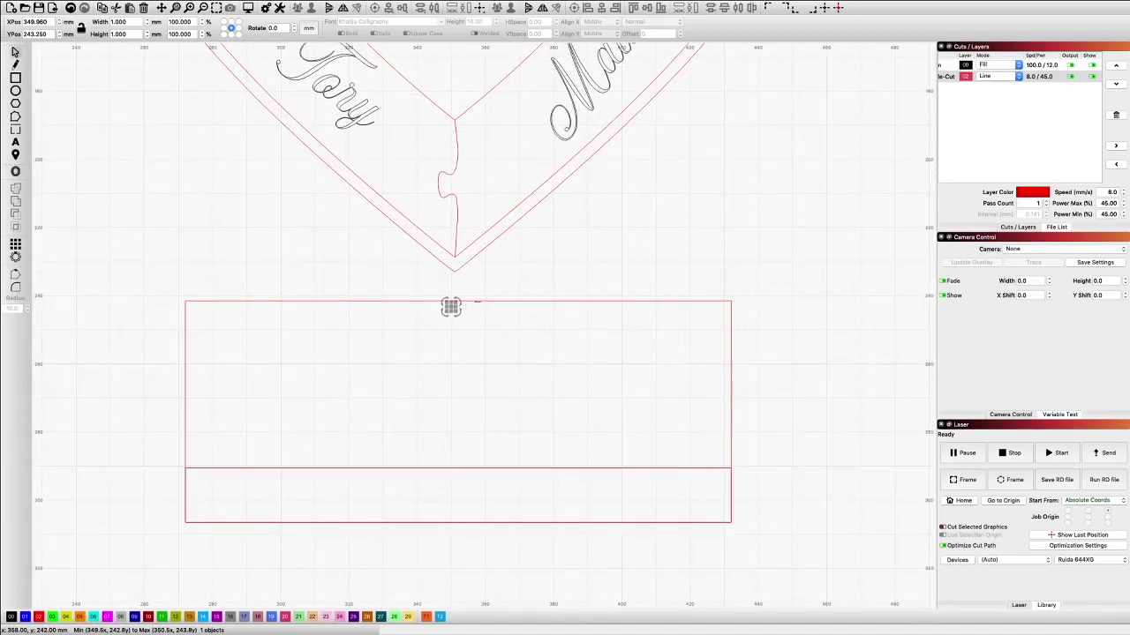
{"action": "left_click", "coordinate": [477, 302], "text": "shift"}
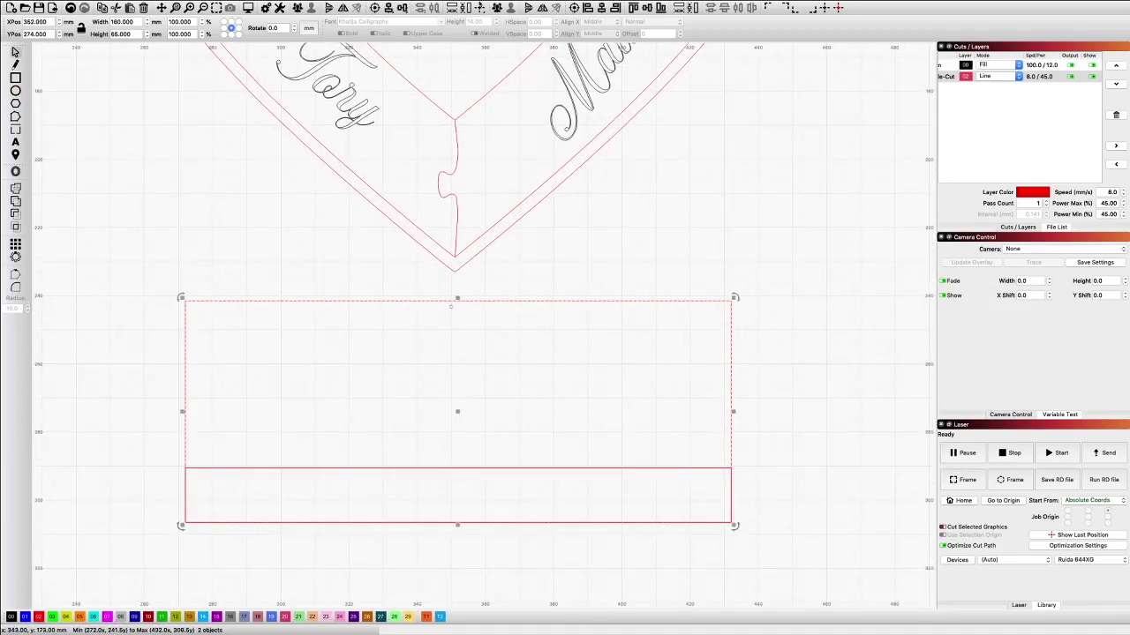
{"action": "scroll", "coordinate": [611, 94], "scroll_direction": "down", "scroll_amount": 3}
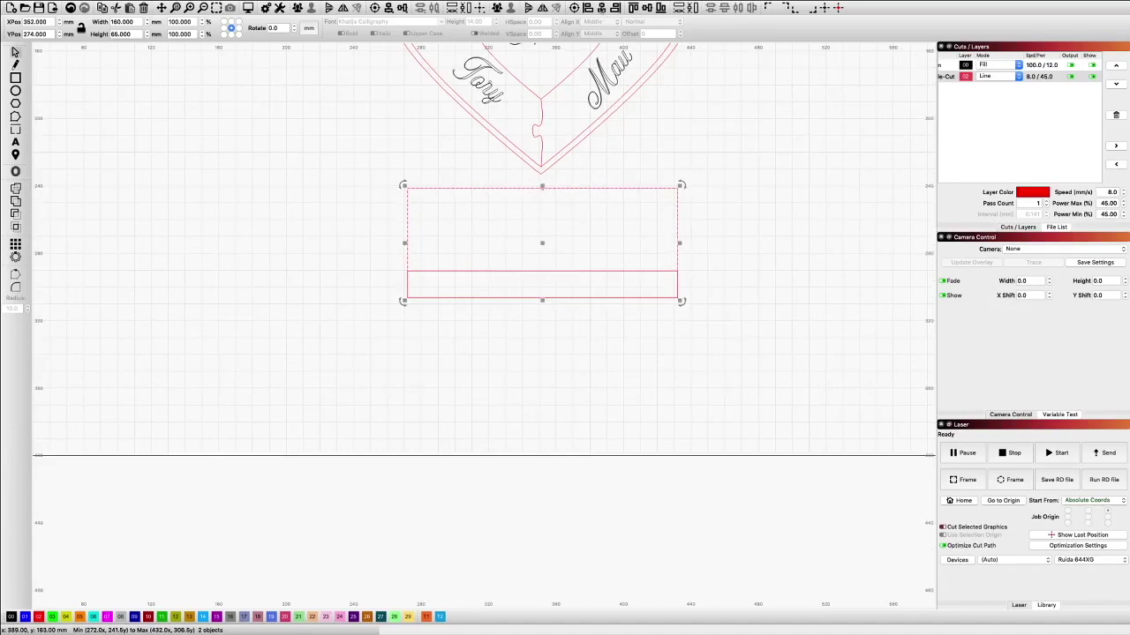
{"action": "scroll", "coordinate": [570, 252], "scroll_direction": "up", "scroll_amount": 5}
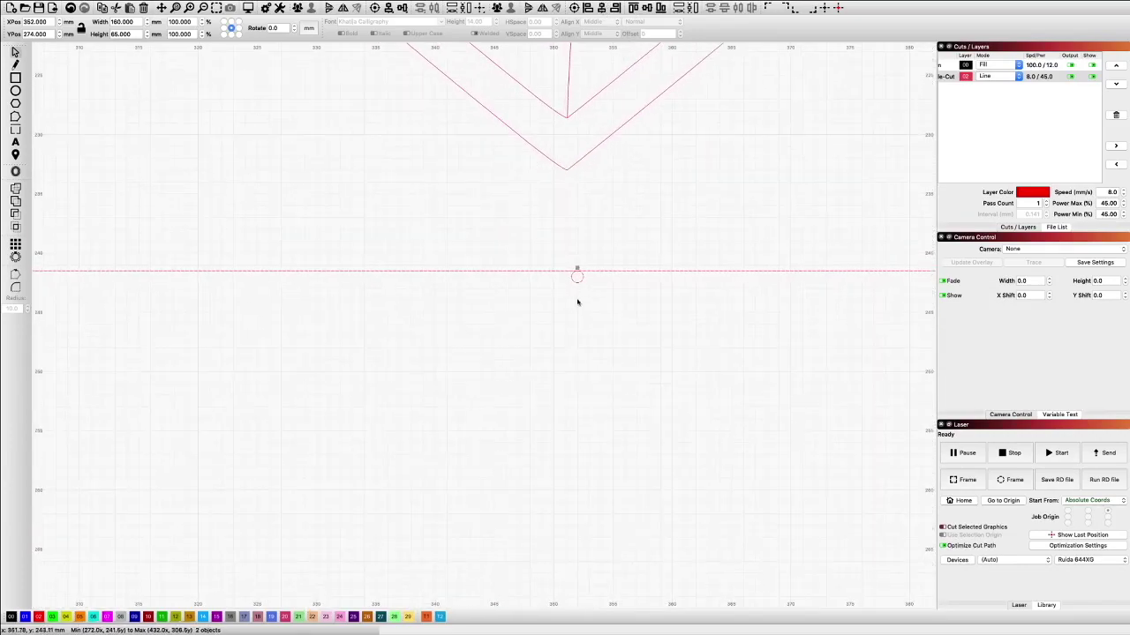
{"action": "scroll", "coordinate": [578, 264], "scroll_direction": "down", "scroll_amount": 5}
{"action": "scroll", "coordinate": [578, 264], "scroll_direction": "down", "scroll_amount": 2}
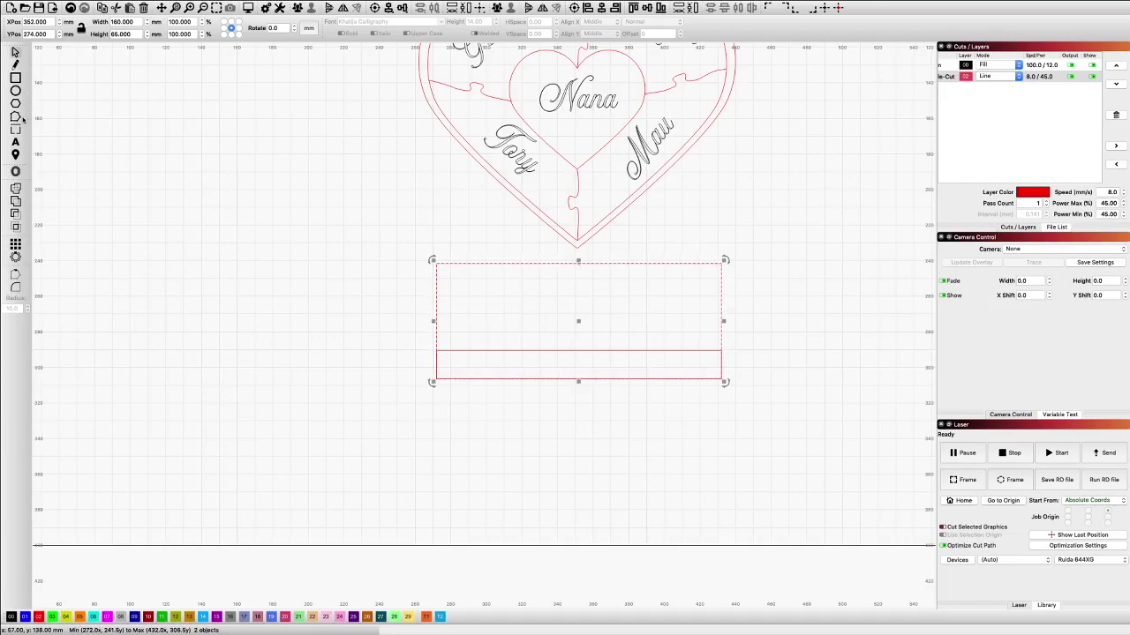
{"action": "left_click", "coordinate": [439, 283]}
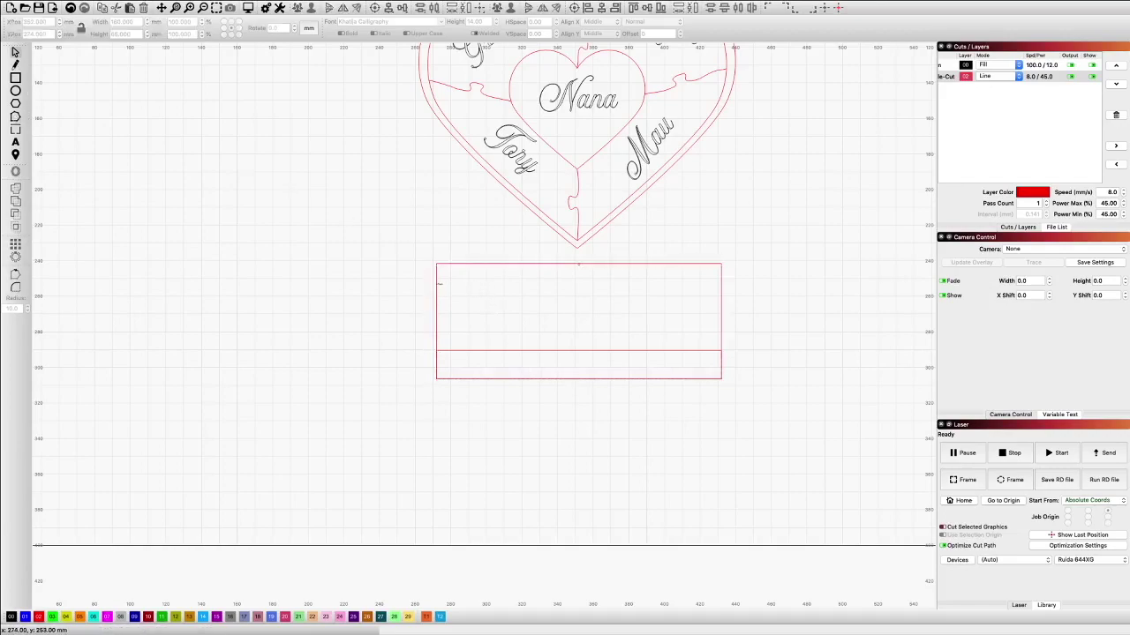
Convert the large rectangle below the heart to an editable path.
{"action": "left_click", "coordinate": [436, 283]}
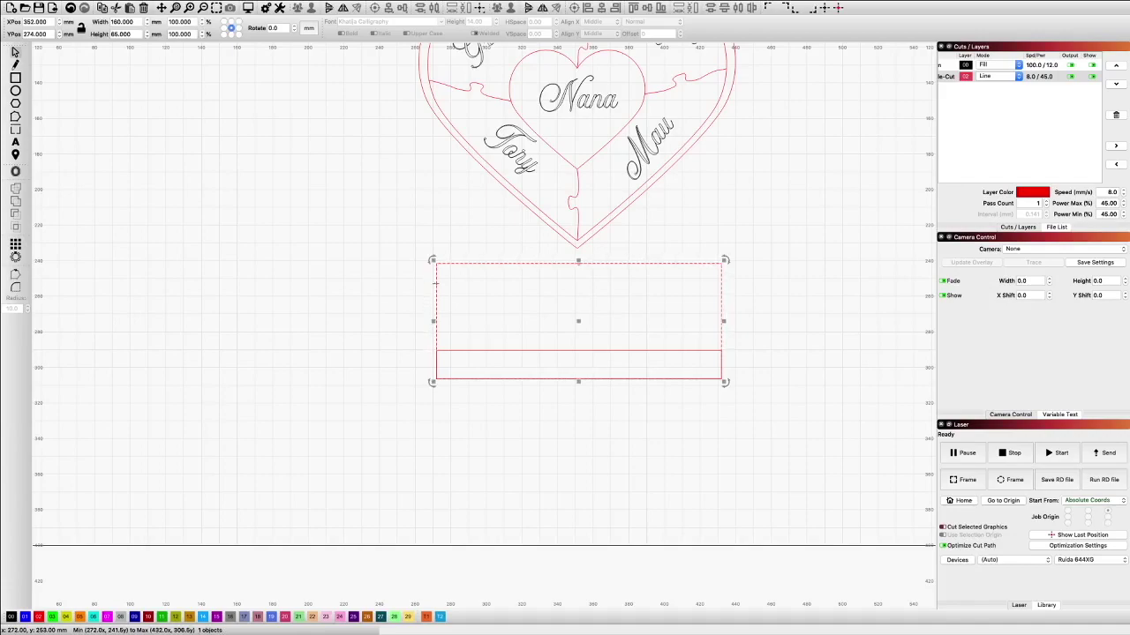
{"action": "right_click", "coordinate": [436, 283]}
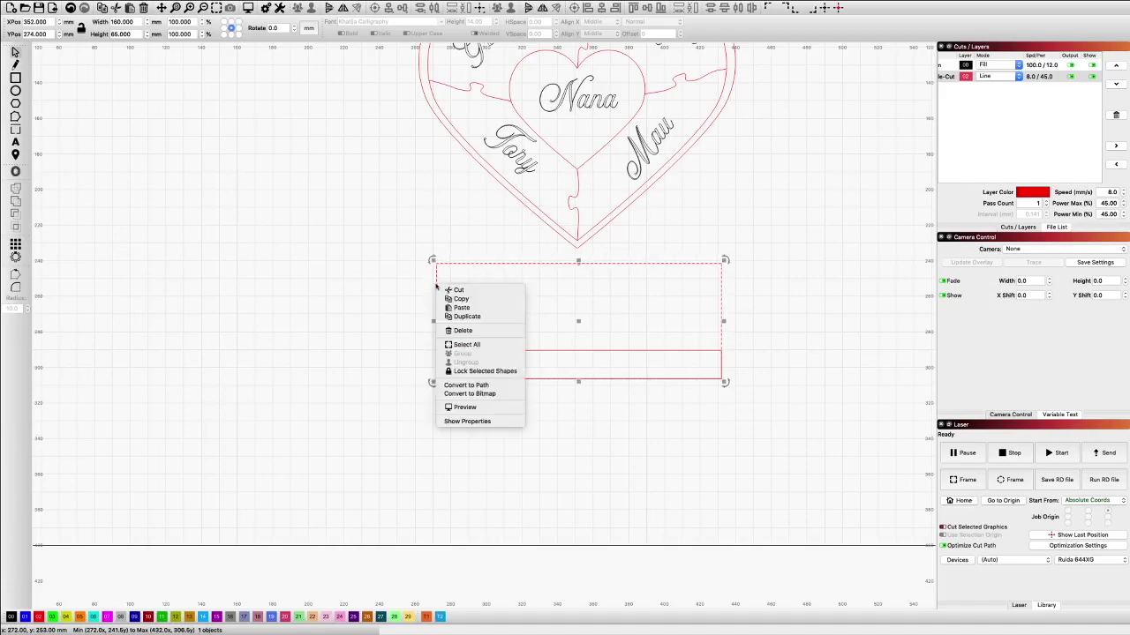
{"action": "left_click", "coordinate": [478, 386]}
{"action": "left_click", "coordinate": [504, 280]}
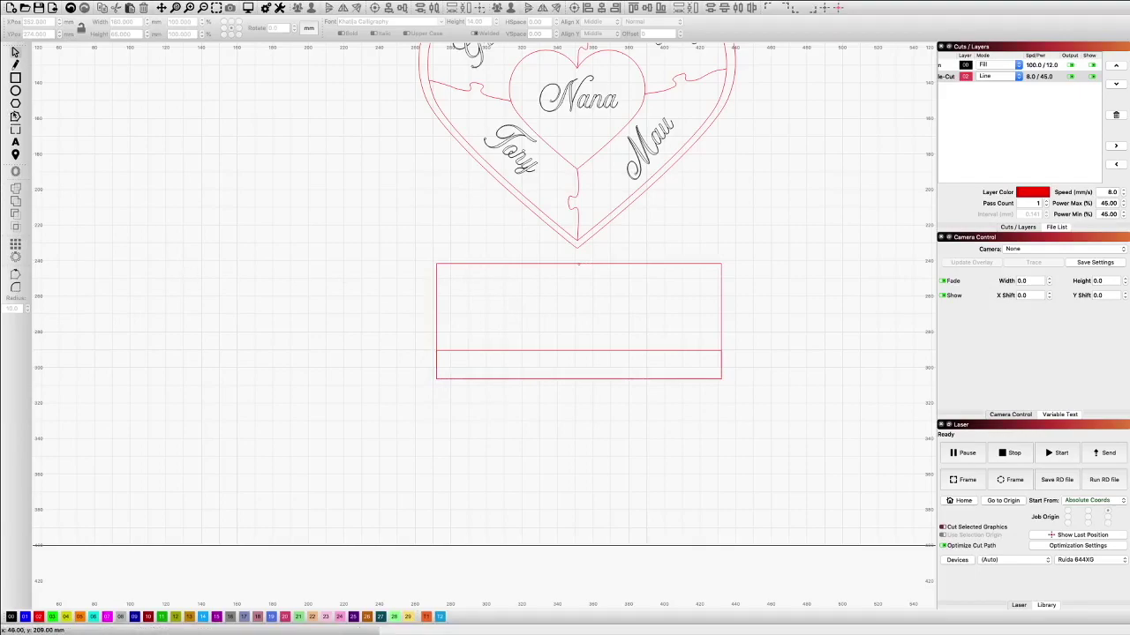
Add nodes to the large rectangle where the strip's upper edge meets both sides and at the midpoint of its top edge.
{"action": "left_click", "coordinate": [16, 117]}
{"action": "left_click", "coordinate": [436, 296]}
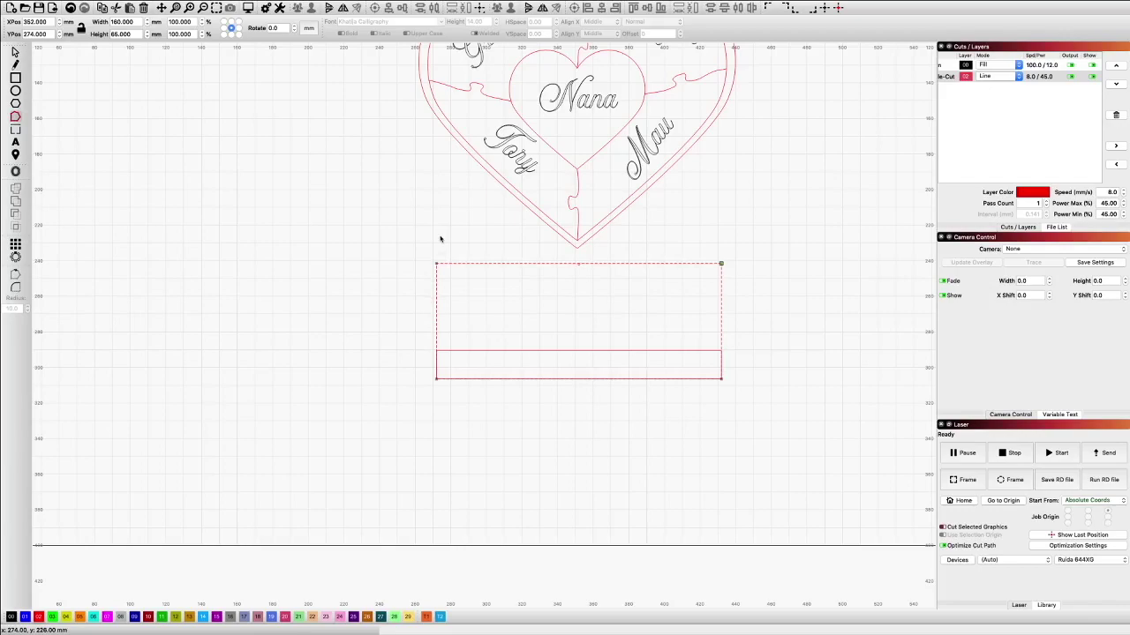
{"action": "scroll", "coordinate": [435, 351], "scroll_direction": "up", "scroll_amount": 3}
{"action": "scroll", "coordinate": [436, 350], "scroll_direction": "up", "scroll_amount": 4}
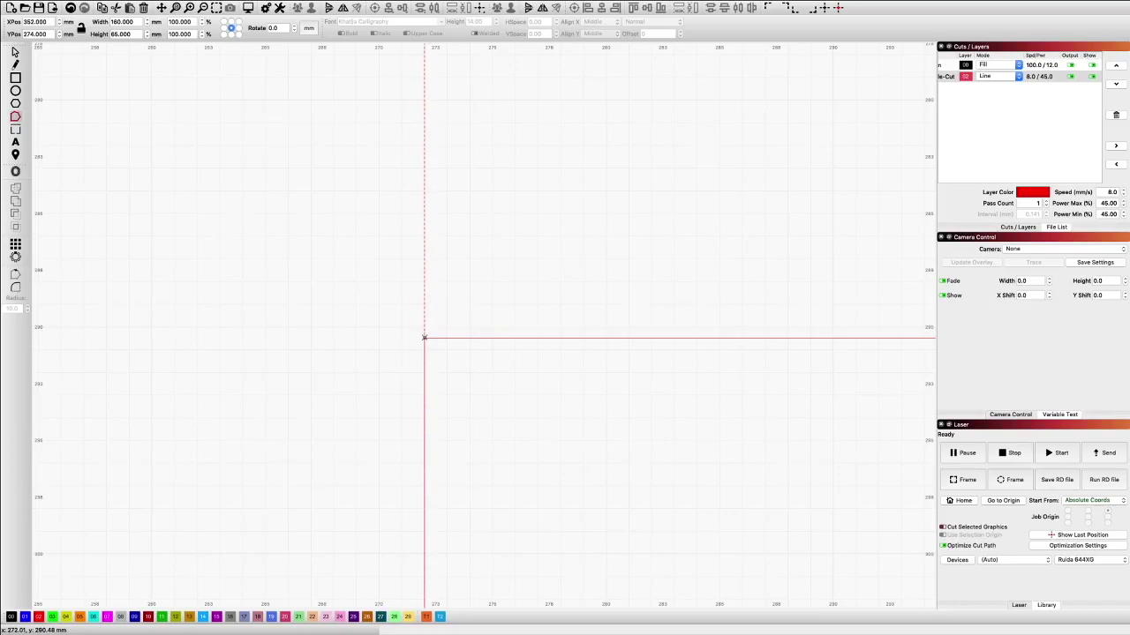
{"action": "scroll", "coordinate": [757, 344], "scroll_direction": "down", "scroll_amount": 6}
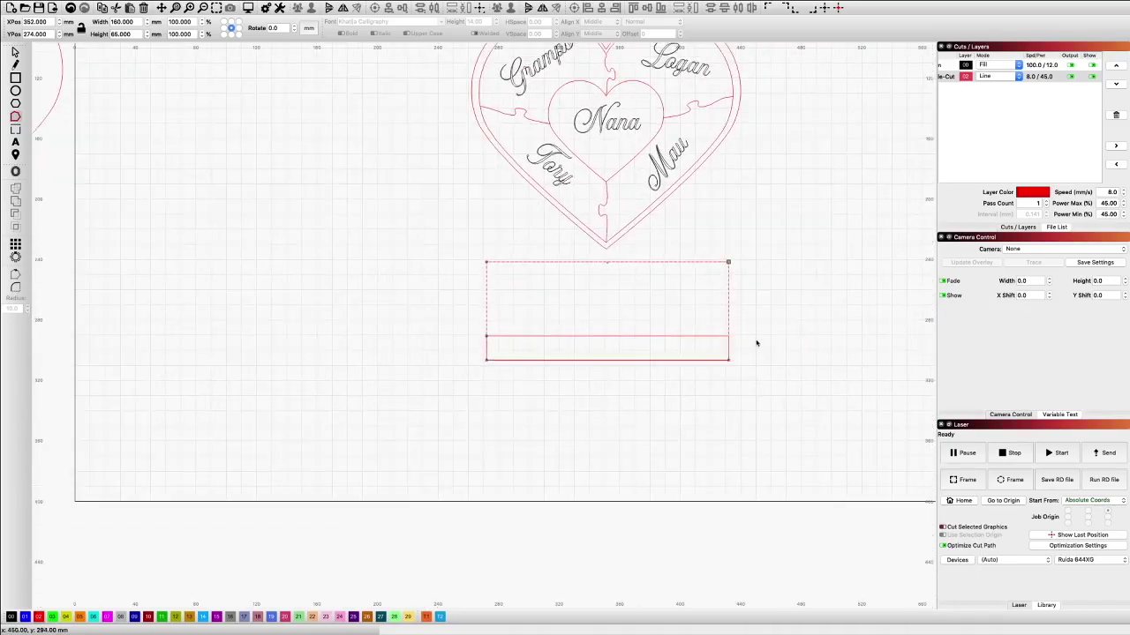
{"action": "scroll", "coordinate": [757, 344], "scroll_direction": "up", "scroll_amount": 6}
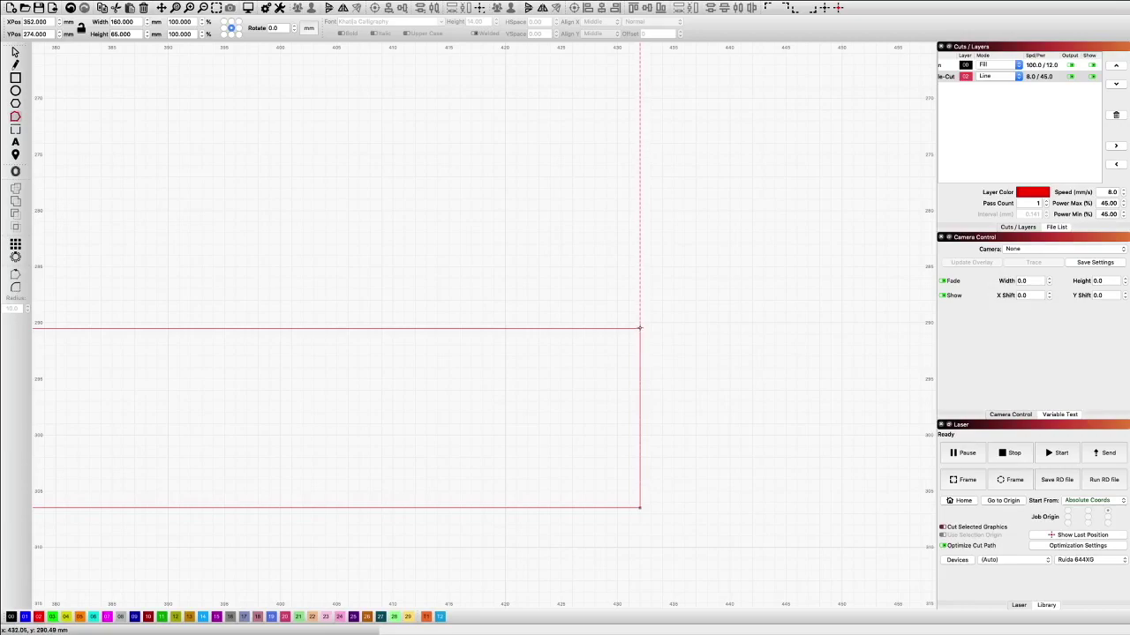
{"action": "scroll", "coordinate": [671, 326], "scroll_direction": "down", "scroll_amount": 6}
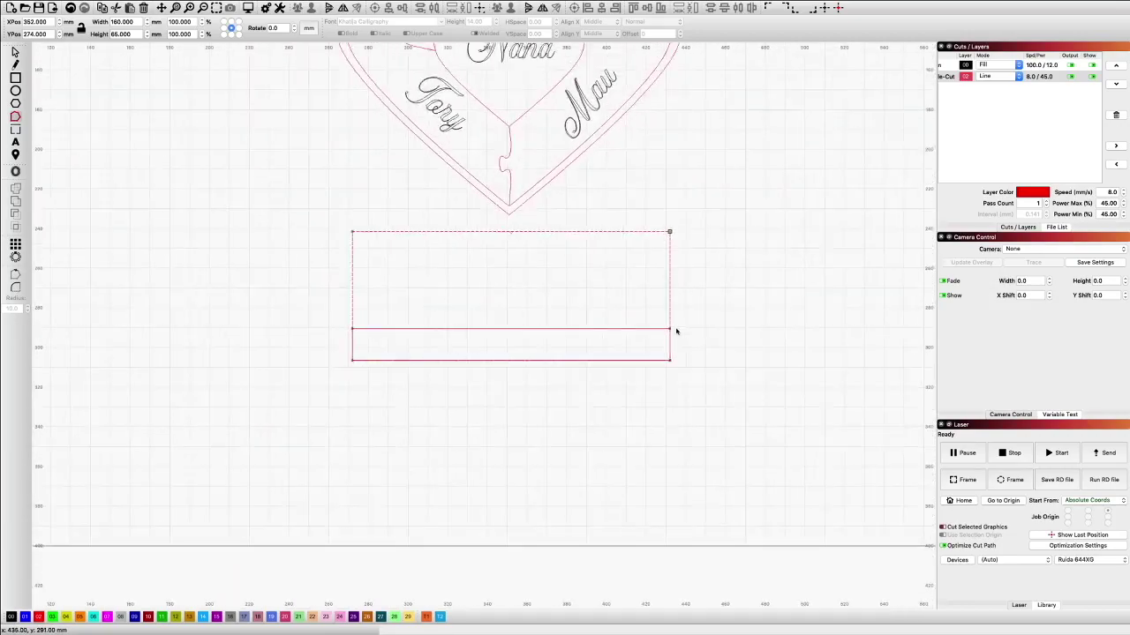
{"action": "scroll", "coordinate": [542, 251], "scroll_direction": "up", "scroll_amount": 10}
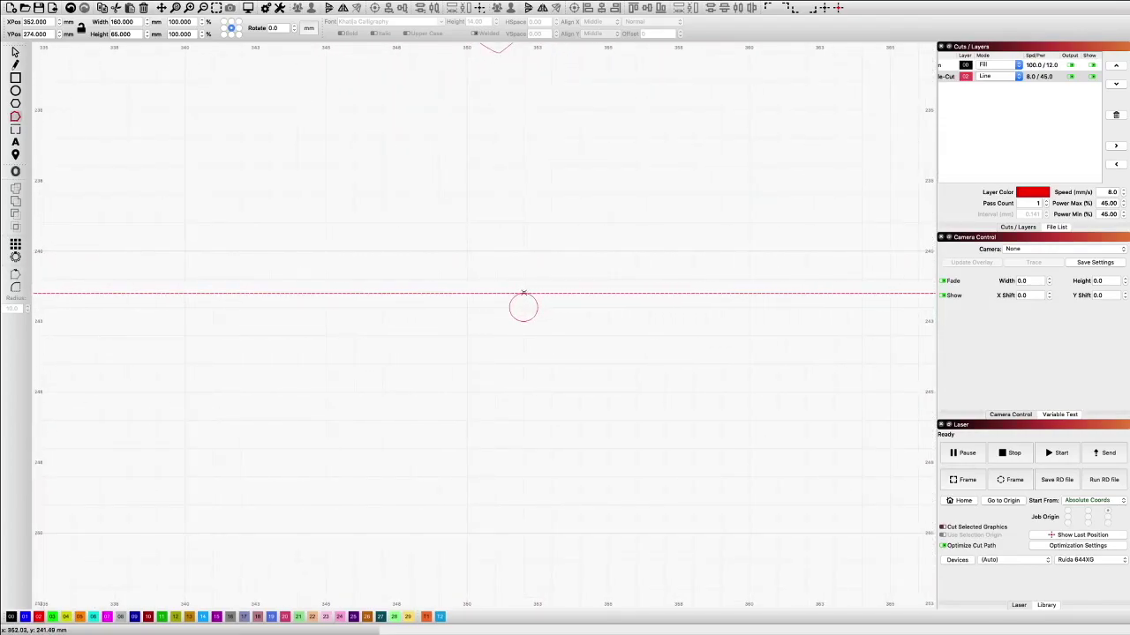
{"action": "scroll", "coordinate": [523, 292], "scroll_direction": "down", "scroll_amount": 8}
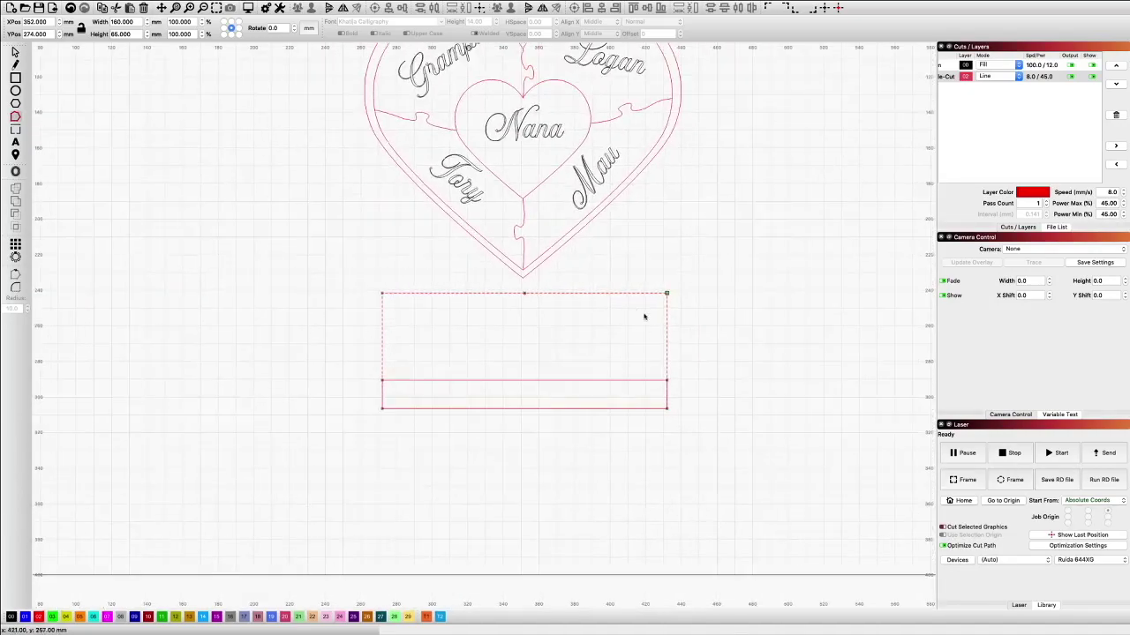
Delete the large rectangle's two upper corner nodes so its sides slope up to the top midpoint.
{"action": "left_click_drag", "start_coordinate": [688, 303], "coordinate": [641, 276]}
{"action": "key", "text": "d"}
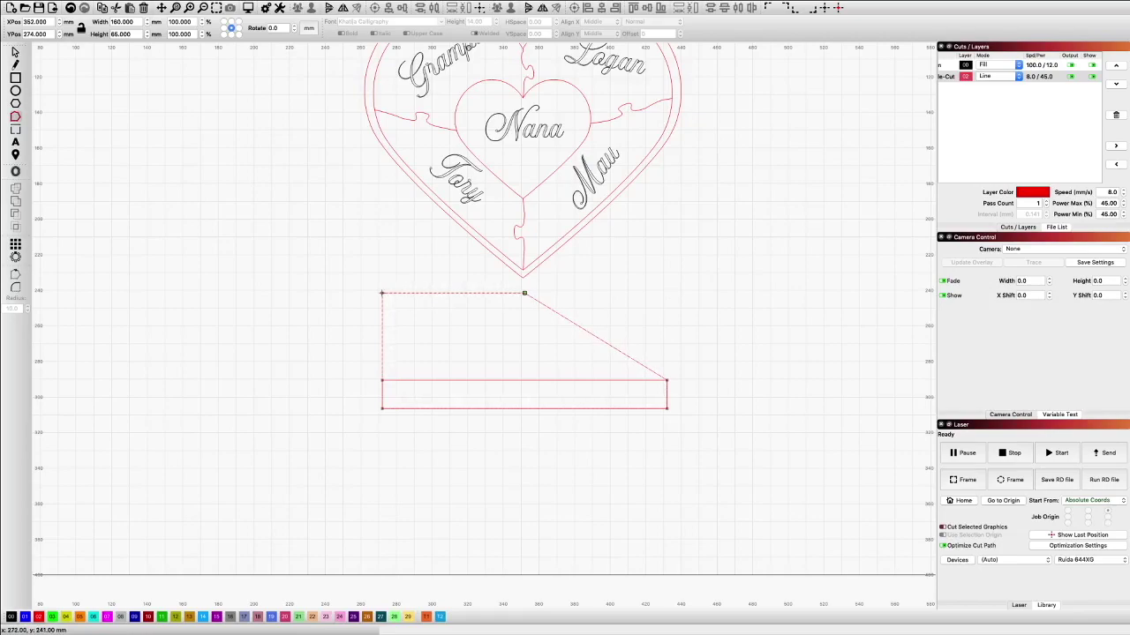
{"action": "key", "text": "d"}
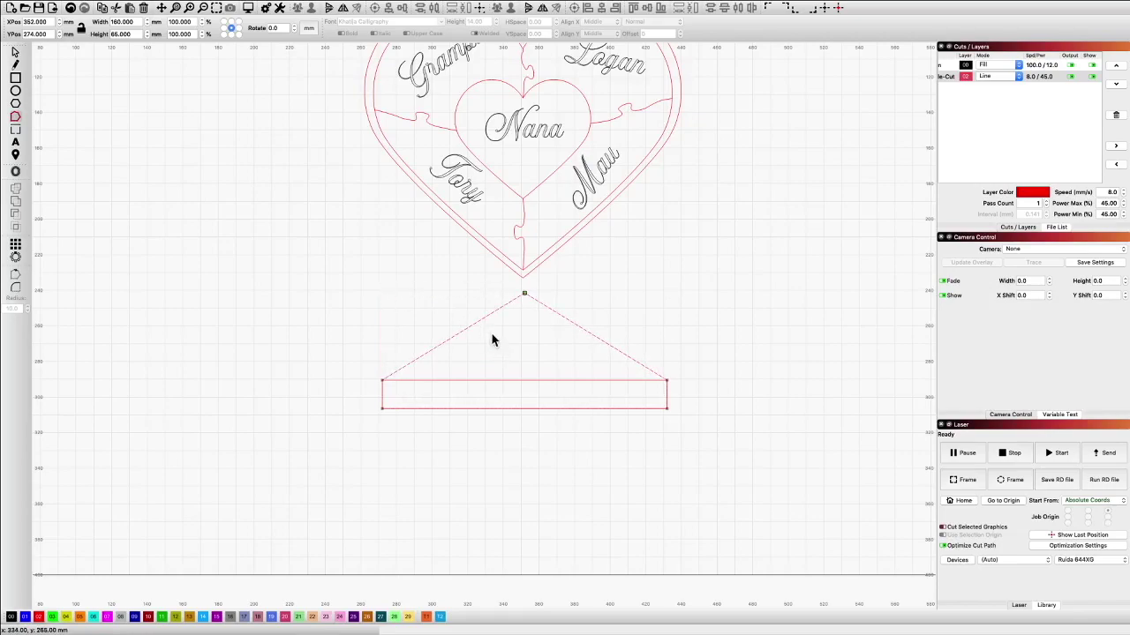
Move the 16 mm high strip out of the peaked shape, down near the bottom edge of the work area.
{"action": "scroll", "coordinate": [563, 342], "scroll_direction": "down", "scroll_amount": 2}
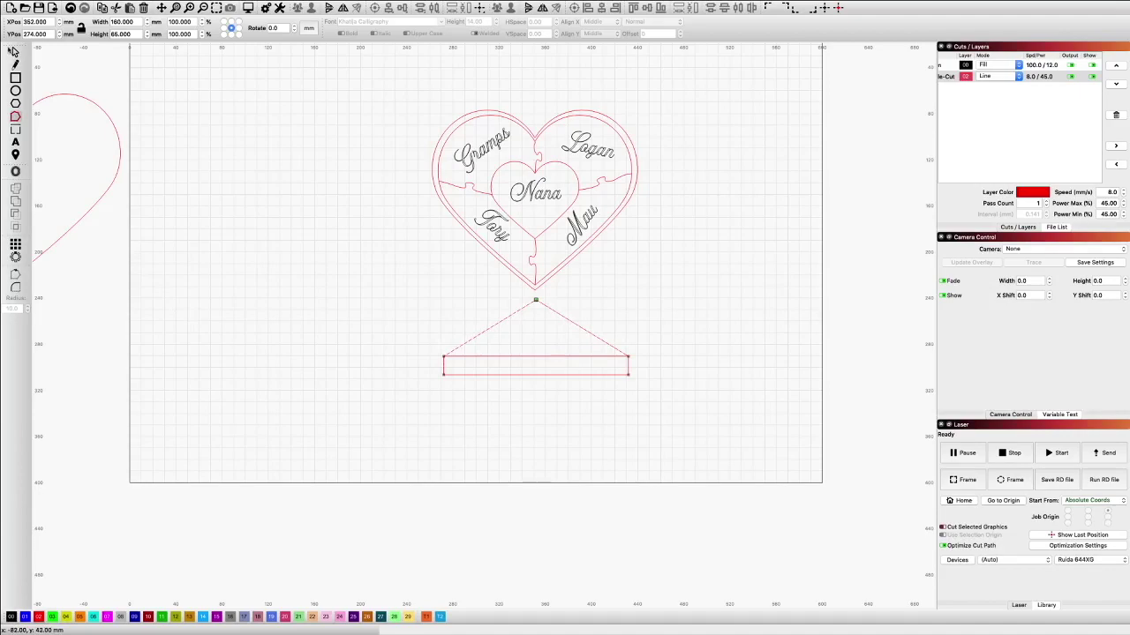
{"action": "left_click", "coordinate": [548, 375]}
{"action": "left_click", "coordinate": [534, 356]}
{"action": "left_click_drag", "start_coordinate": [535, 365], "coordinate": [537, 469]}
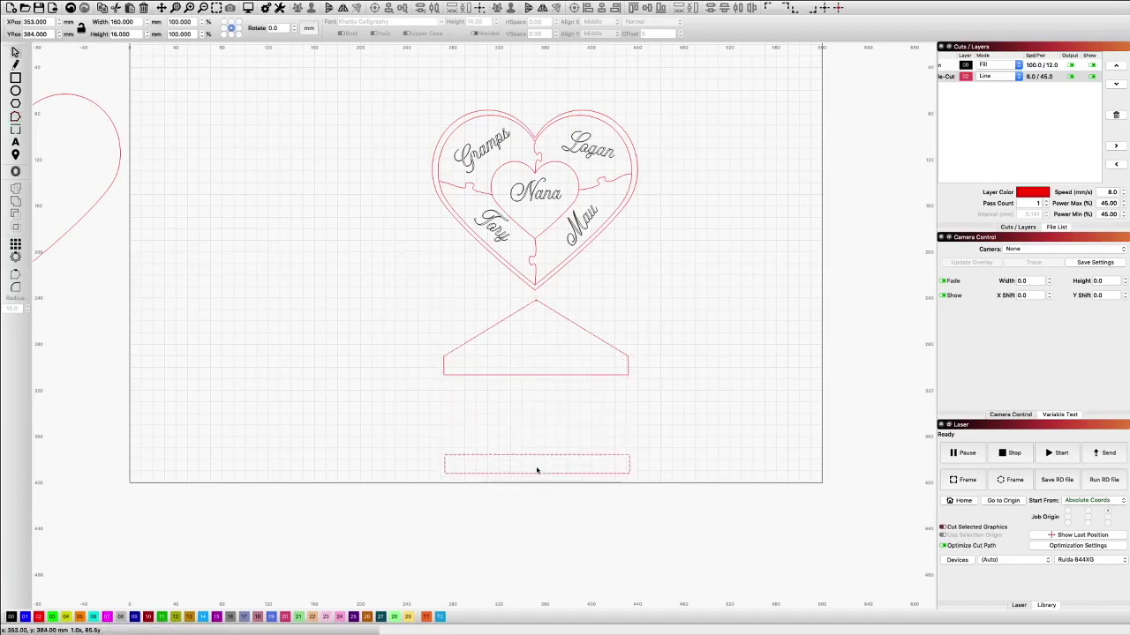
{"action": "left_click", "coordinate": [584, 345]}
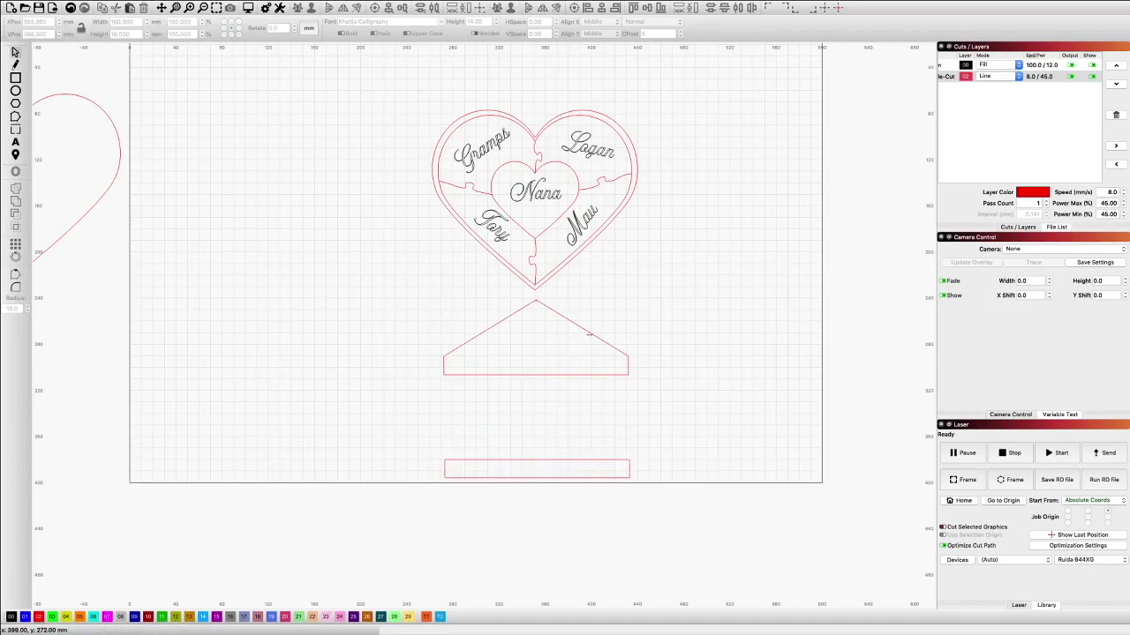
Bend both sloping sides of the peaked shape inward into concave curves with node editing.
{"action": "left_click", "coordinate": [590, 334]}
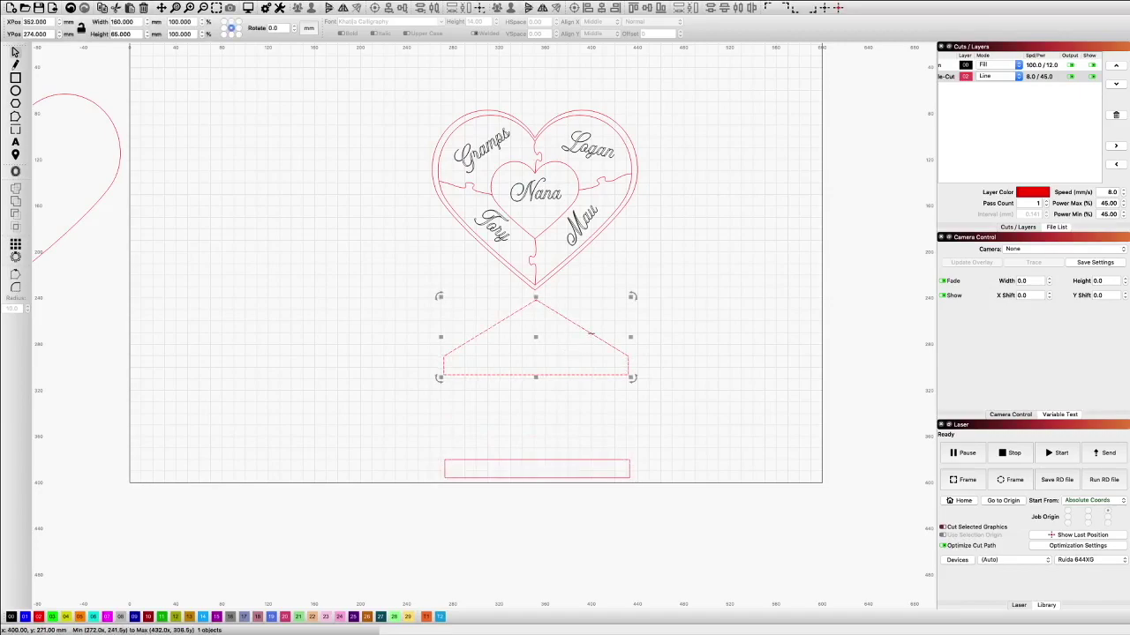
{"action": "left_click", "coordinate": [15, 116]}
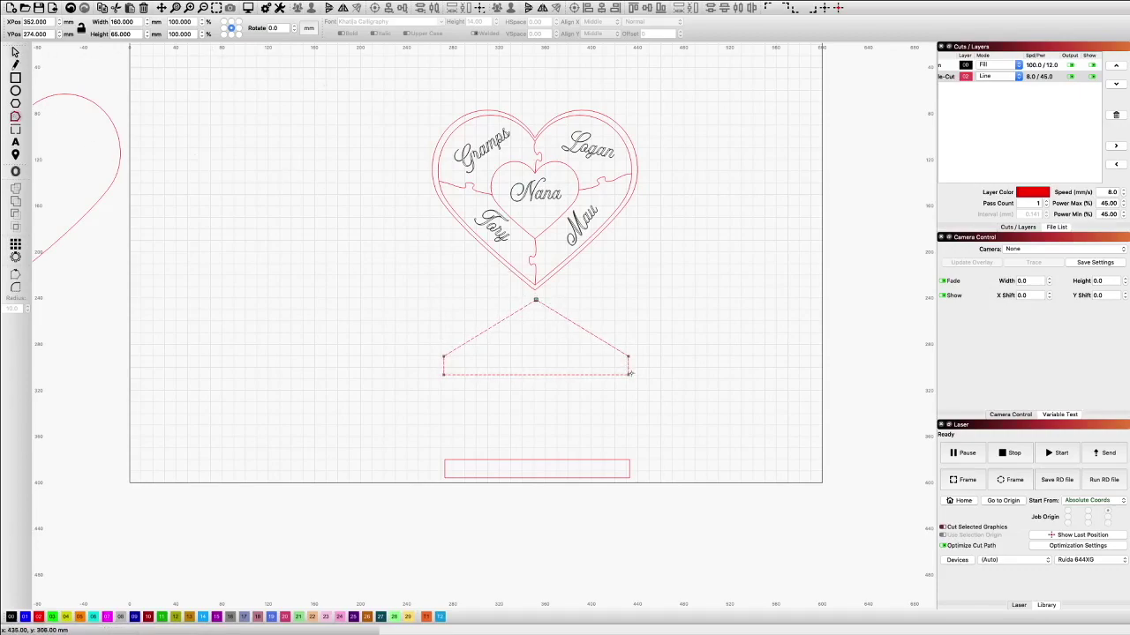
{"action": "scroll", "coordinate": [571, 337], "scroll_direction": "up", "scroll_amount": 3}
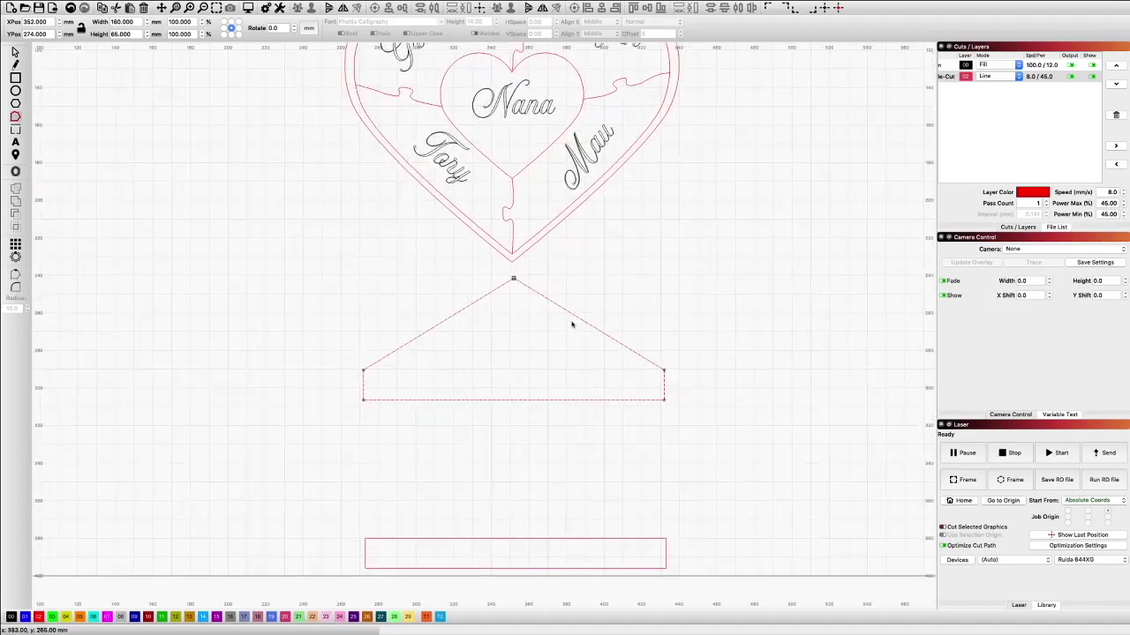
{"action": "left_click_drag", "start_coordinate": [539, 317], "coordinate": [543, 328]}
{"action": "left_click_drag", "start_coordinate": [446, 317], "coordinate": [457, 328]}
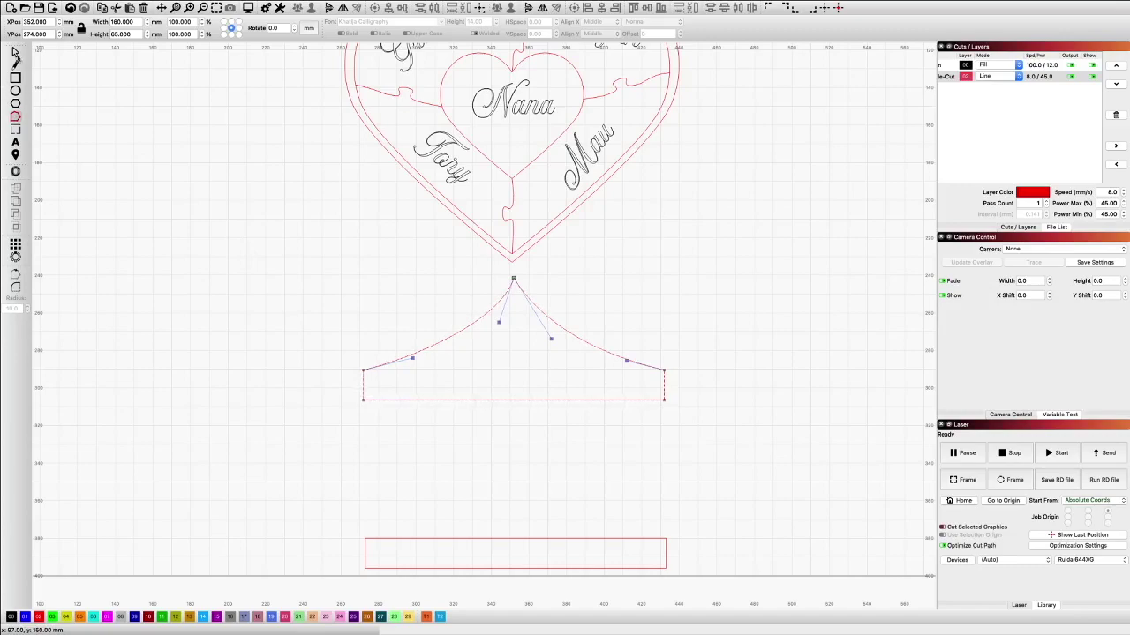
{"action": "left_click", "coordinate": [14, 51]}
{"action": "left_click", "coordinate": [536, 412]}
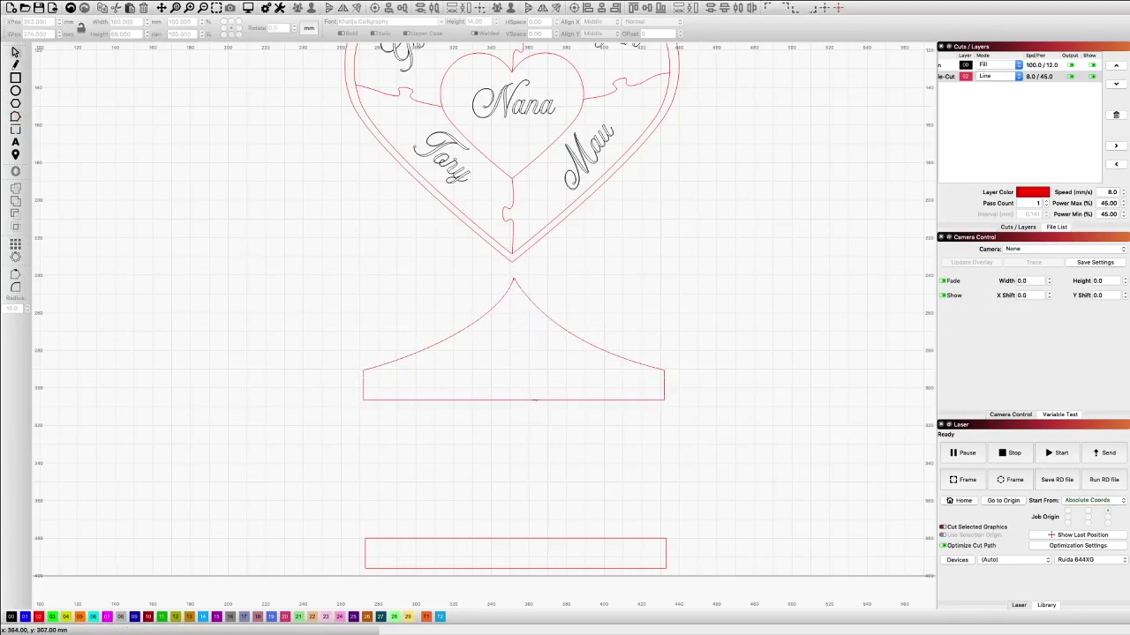
Delete the 1 mm circle at the peak of the curved base.
{"action": "left_click", "coordinate": [534, 399]}
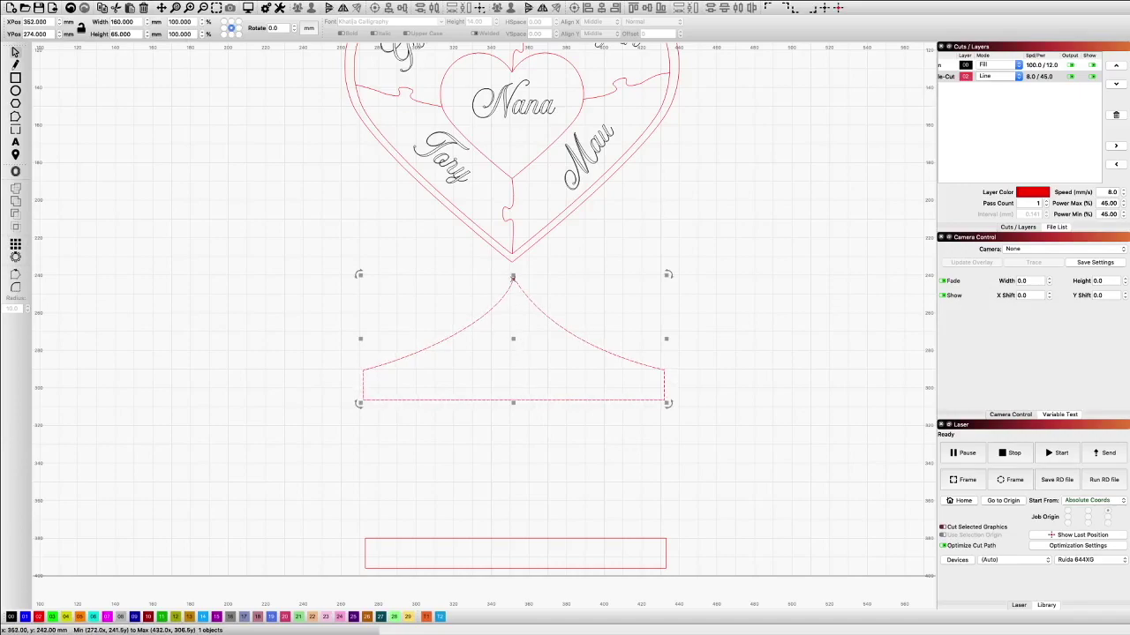
{"action": "scroll", "coordinate": [511, 278], "scroll_direction": "up", "scroll_amount": 6}
{"action": "left_click", "coordinate": [519, 275]}
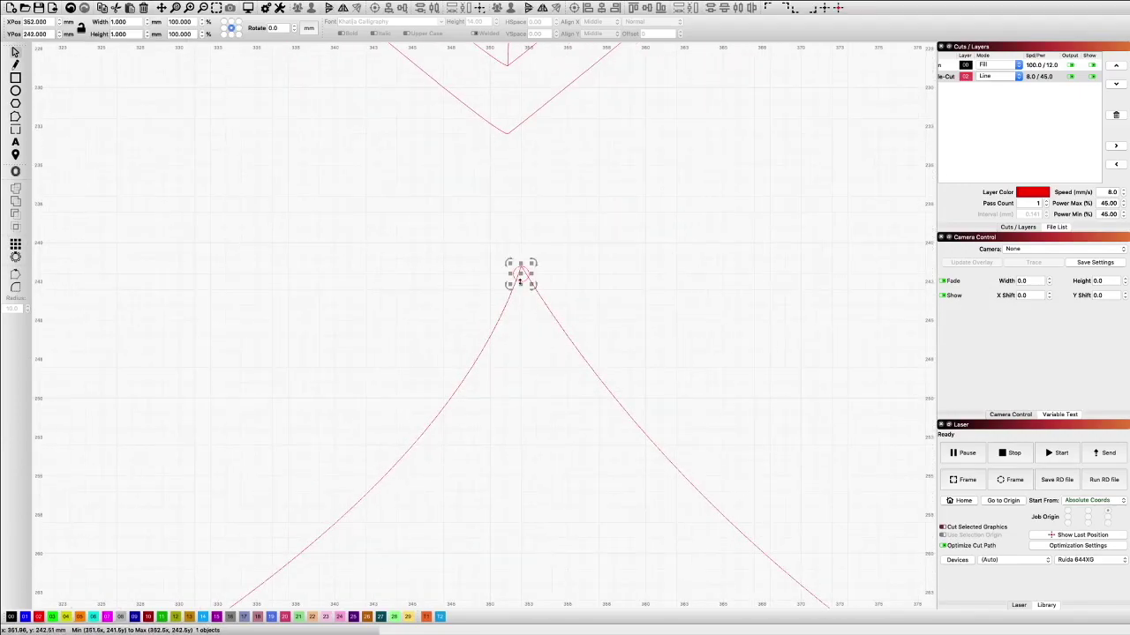
{"action": "key", "text": "Delete"}
Move the curved base up over the heart so its peak meets the lower point of the inner heart.
{"action": "scroll", "coordinate": [519, 280], "scroll_direction": "down", "scroll_amount": 6}
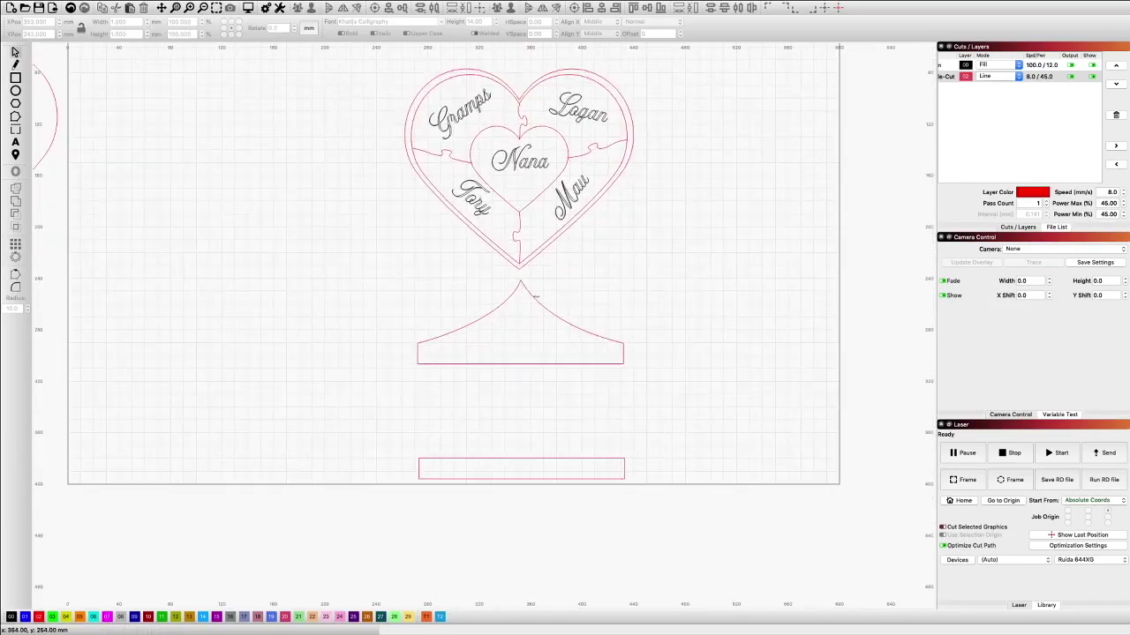
{"action": "left_click", "coordinate": [519, 322]}
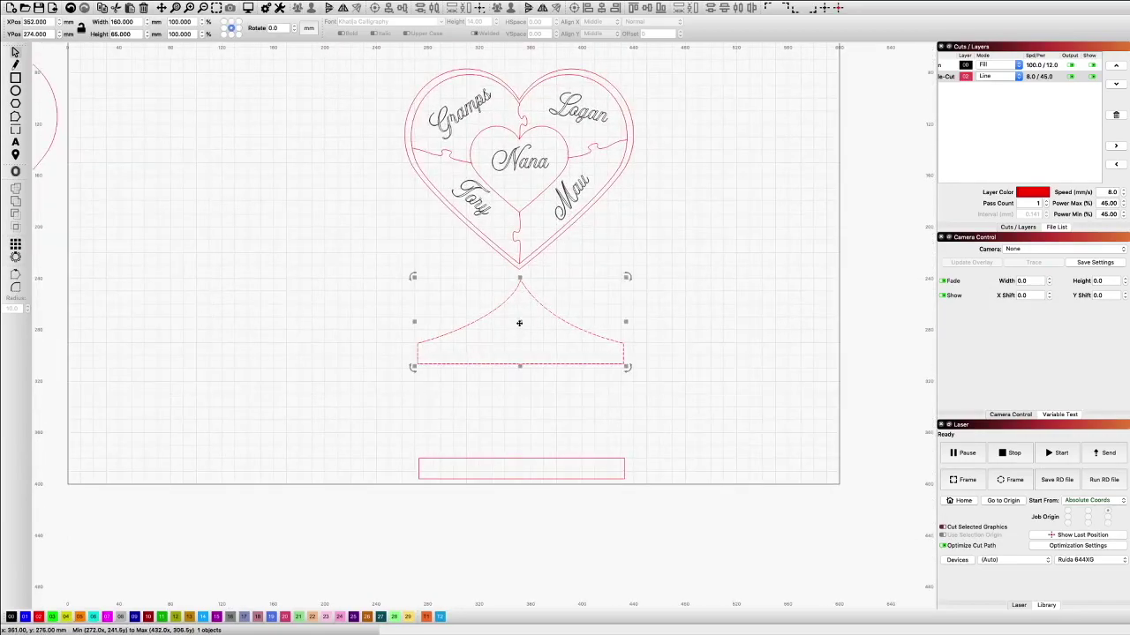
{"action": "left_click_drag", "start_coordinate": [518, 322], "coordinate": [518, 252]}
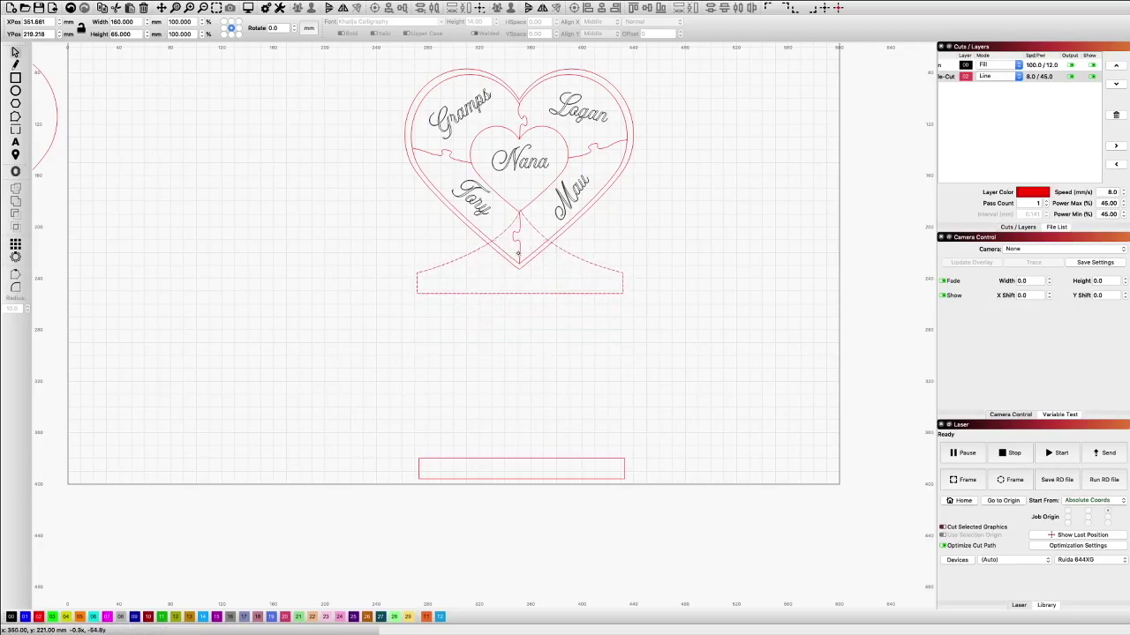
{"action": "scroll", "coordinate": [518, 253], "scroll_direction": "up", "scroll_amount": 10}
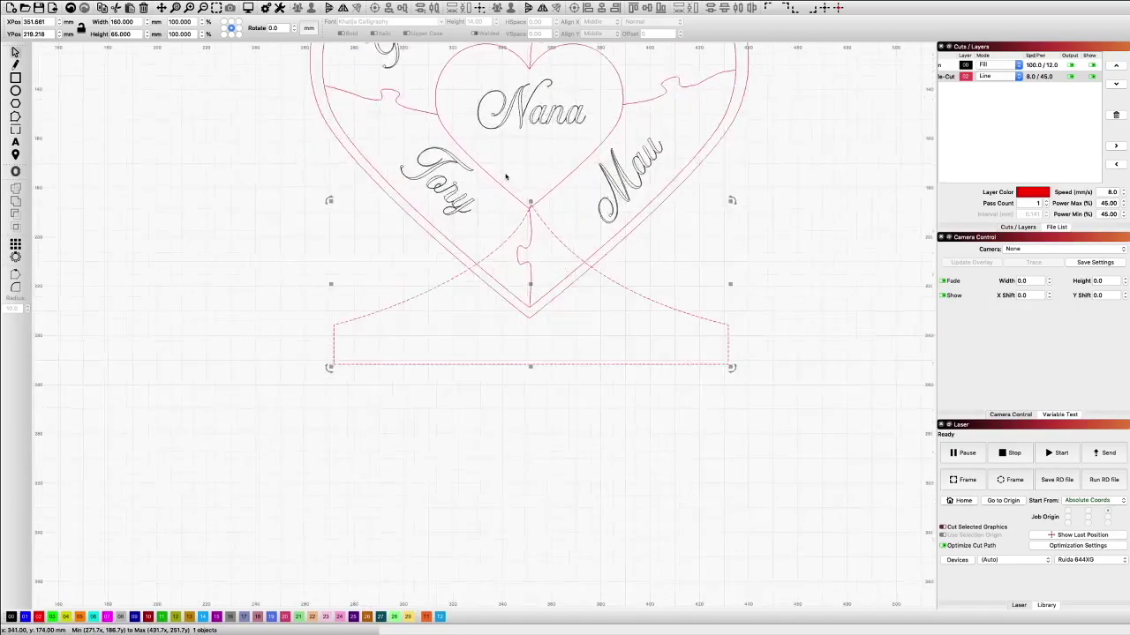
{"action": "scroll", "coordinate": [505, 176], "scroll_direction": "down", "scroll_amount": 8}
{"action": "scroll", "coordinate": [505, 176], "scroll_direction": "up", "scroll_amount": 3}
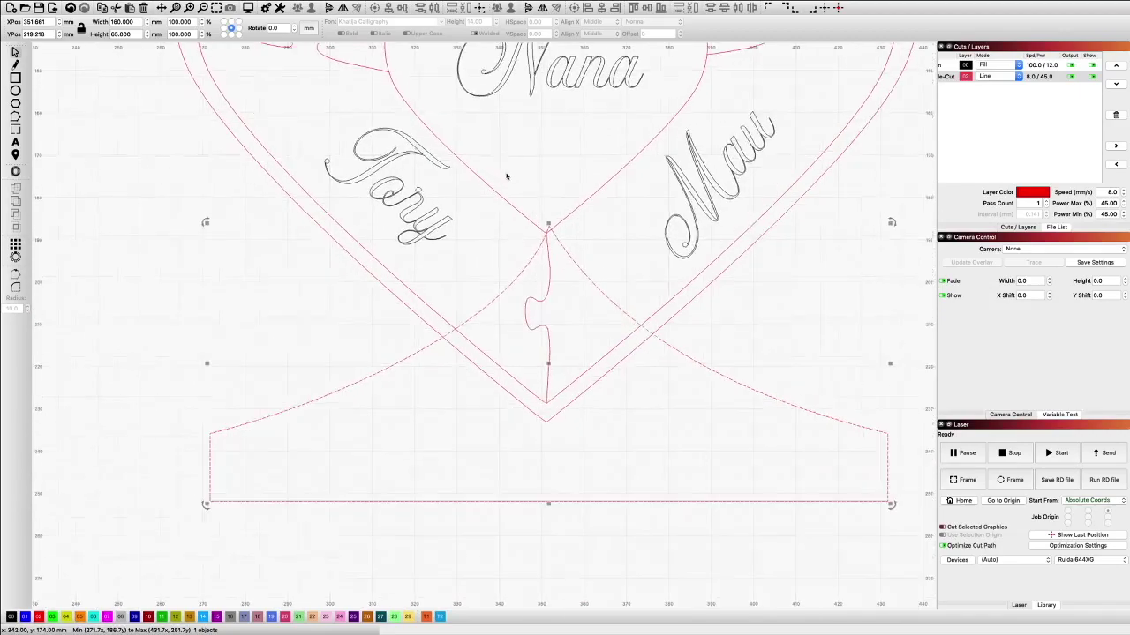
{"action": "left_click_drag", "start_coordinate": [550, 387], "coordinate": [547, 390]}
Centre the curved base horizontally on the outer heart outline.
{"action": "scroll", "coordinate": [596, 384], "scroll_direction": "down", "scroll_amount": 5}
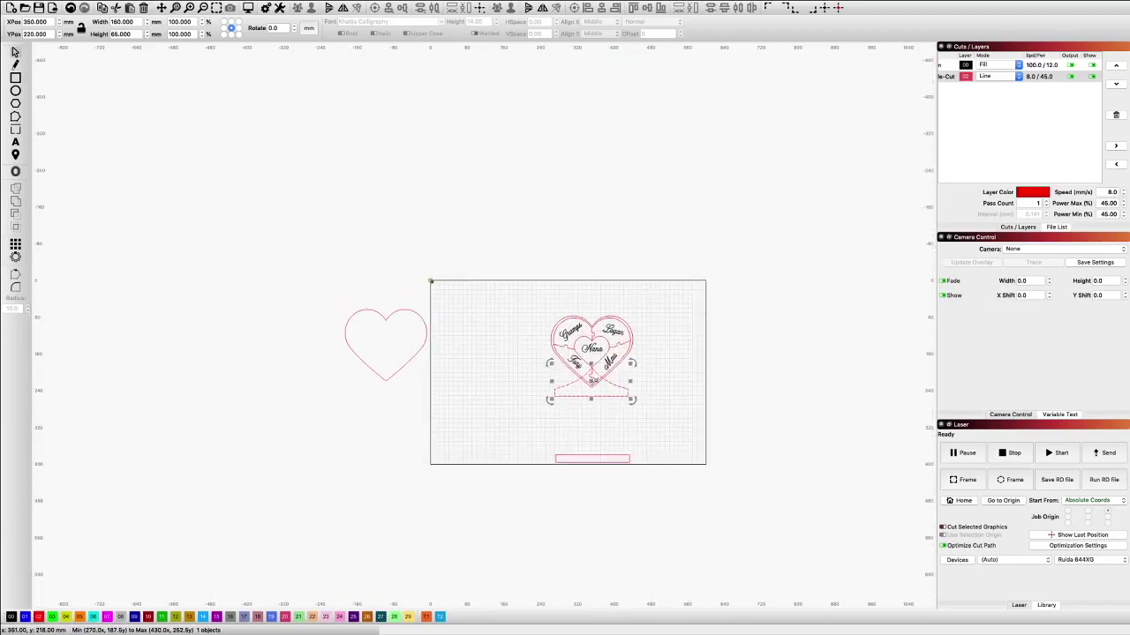
{"action": "scroll", "coordinate": [612, 416], "scroll_direction": "up", "scroll_amount": 2}
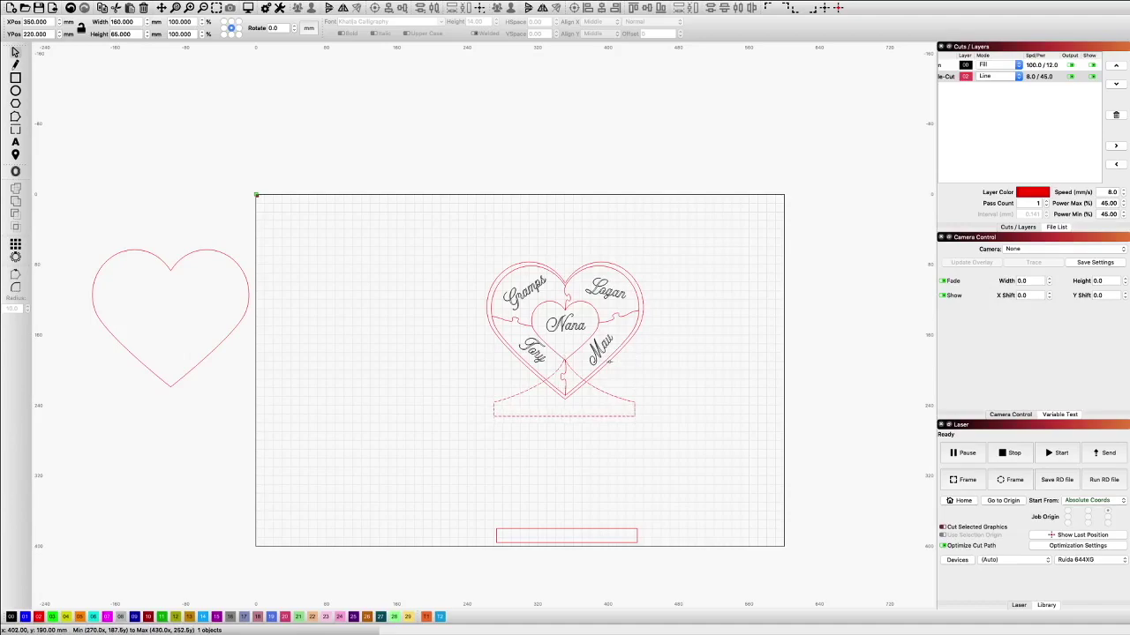
{"action": "left_click", "coordinate": [609, 360], "text": "shift"}
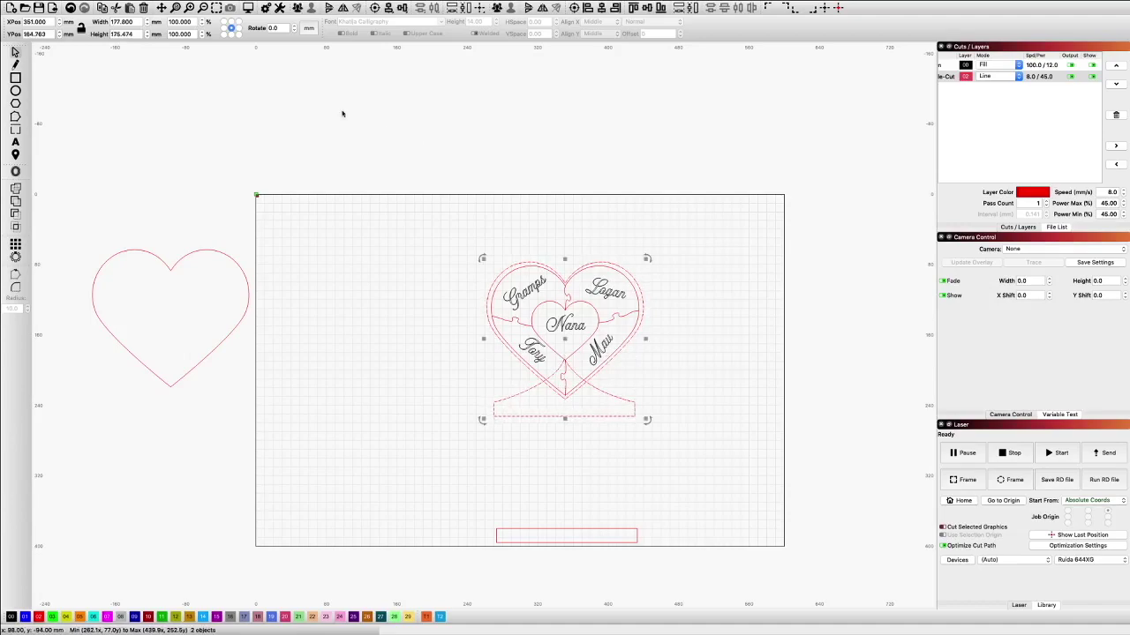
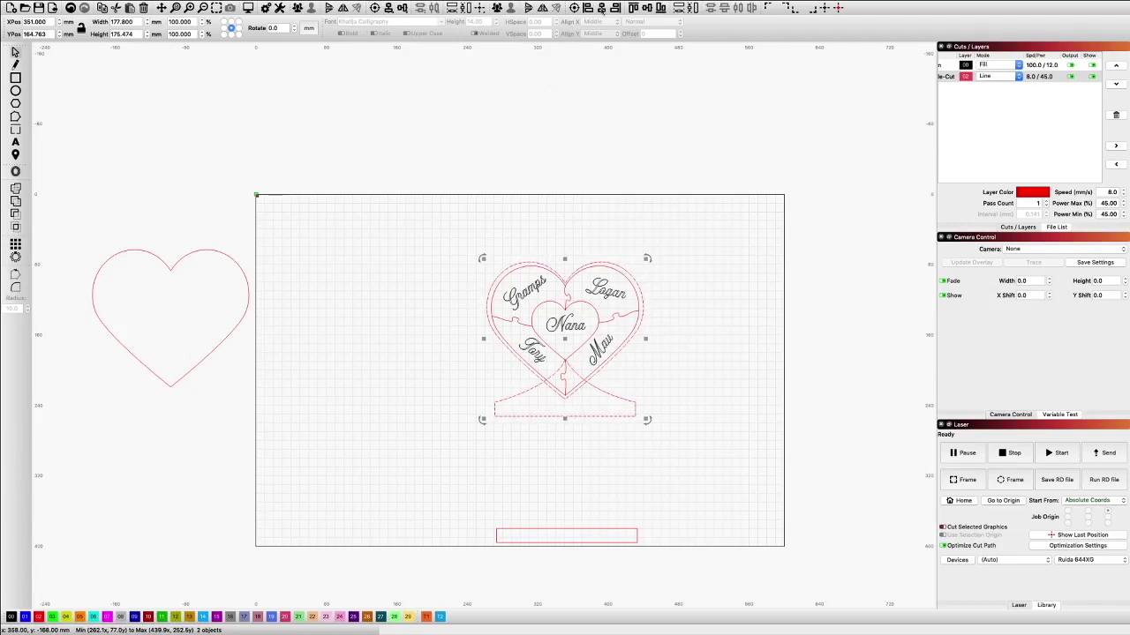
{"action": "left_click", "coordinate": [660, 425]}
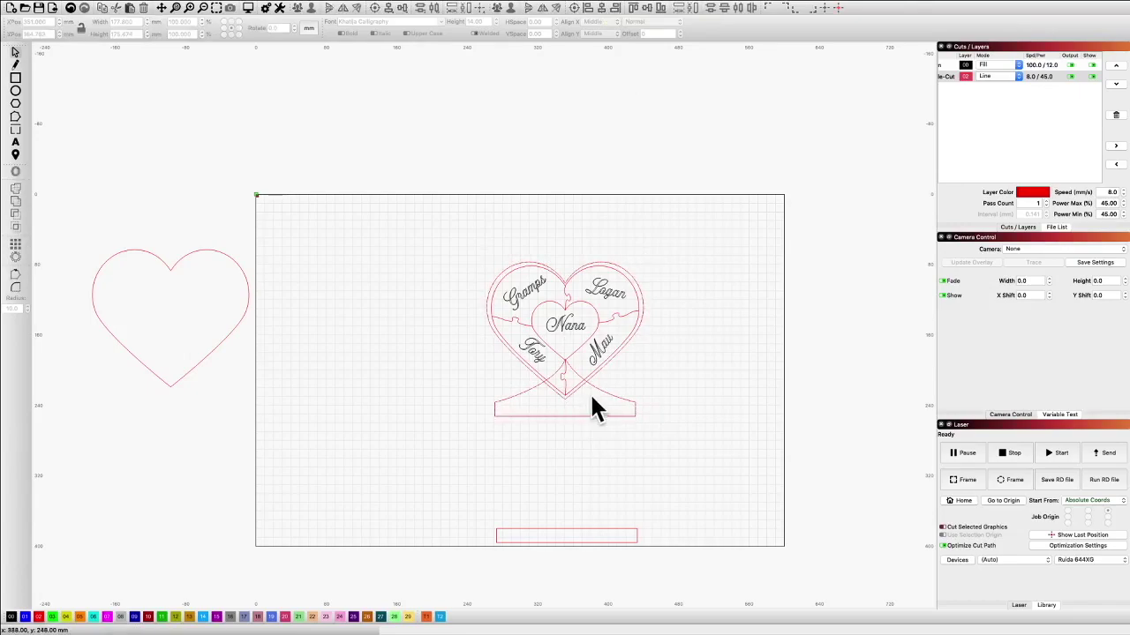
Duplicate the outer heart outline of the puzzle in place.
{"action": "scroll", "coordinate": [582, 399], "scroll_direction": "up", "scroll_amount": 4}
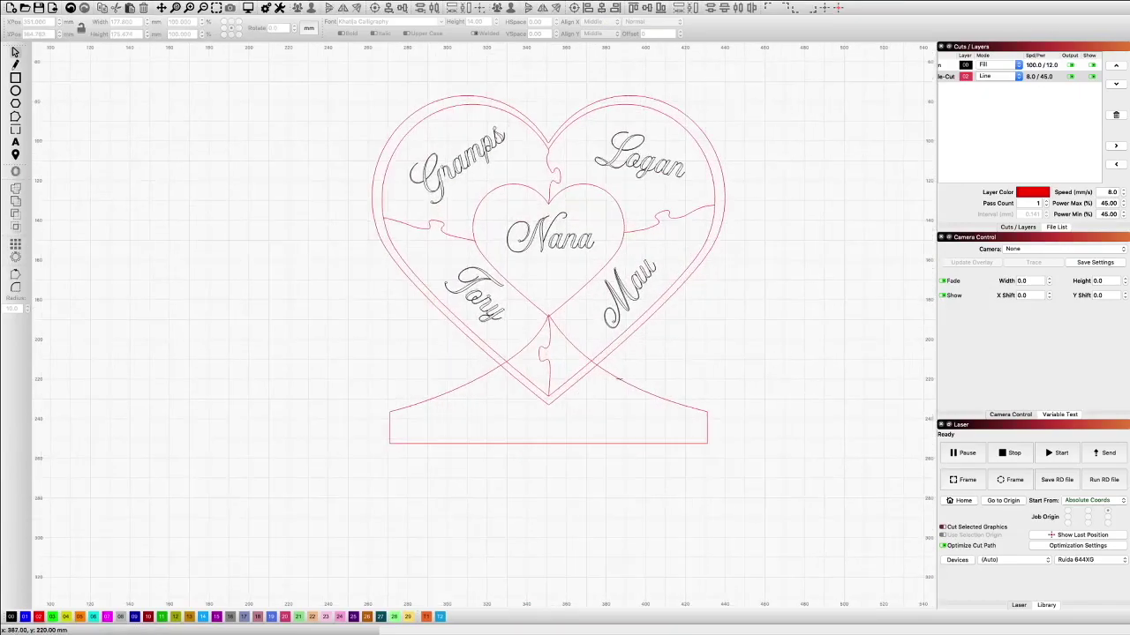
{"action": "left_click", "coordinate": [615, 350]}
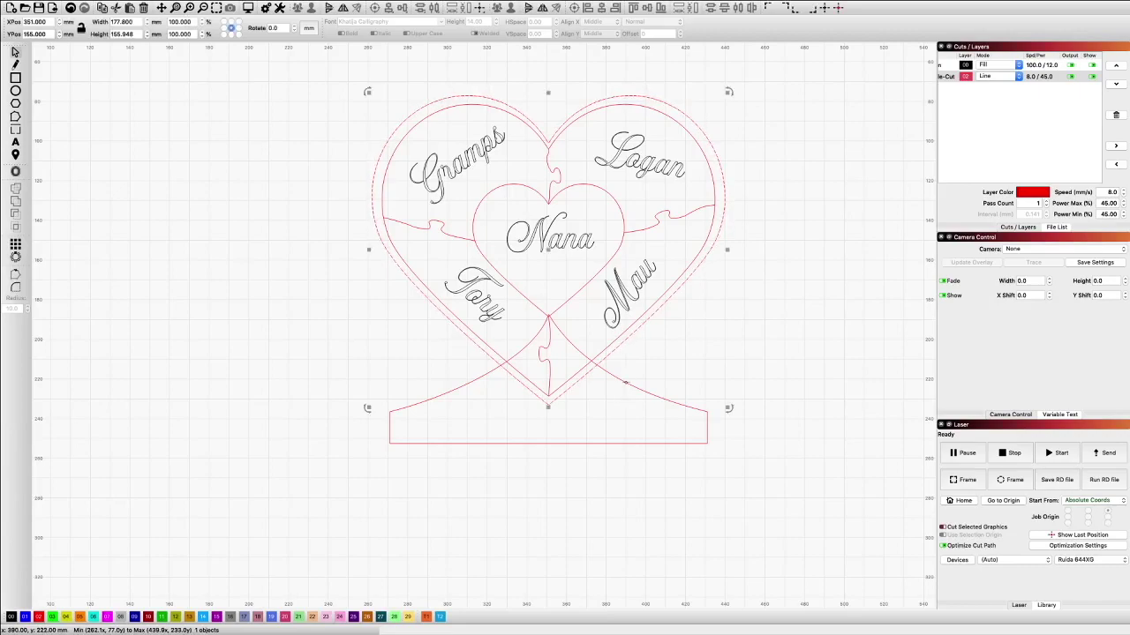
{"action": "scroll", "coordinate": [625, 382], "scroll_direction": "down", "scroll_amount": 3}
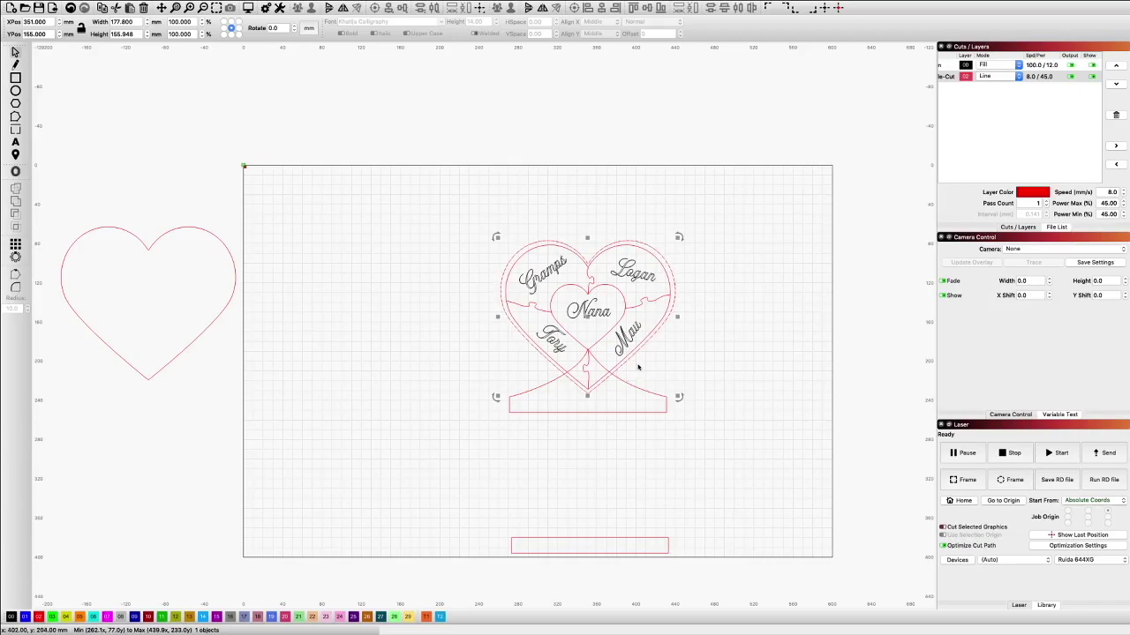
{"action": "right_click", "coordinate": [633, 357]}
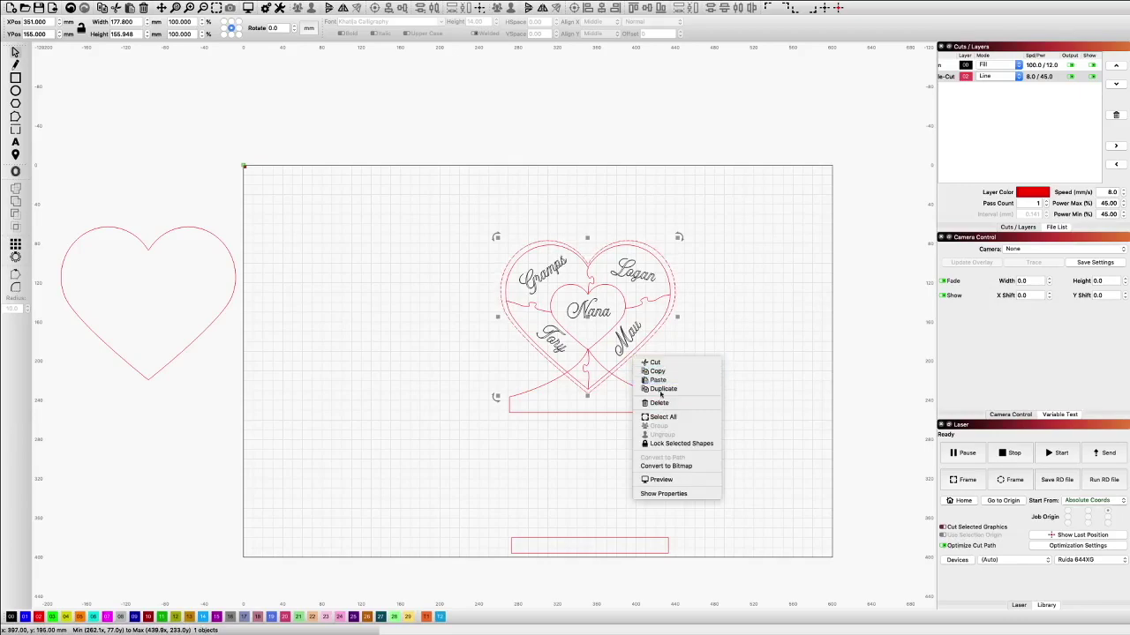
{"action": "left_click", "coordinate": [659, 389]}
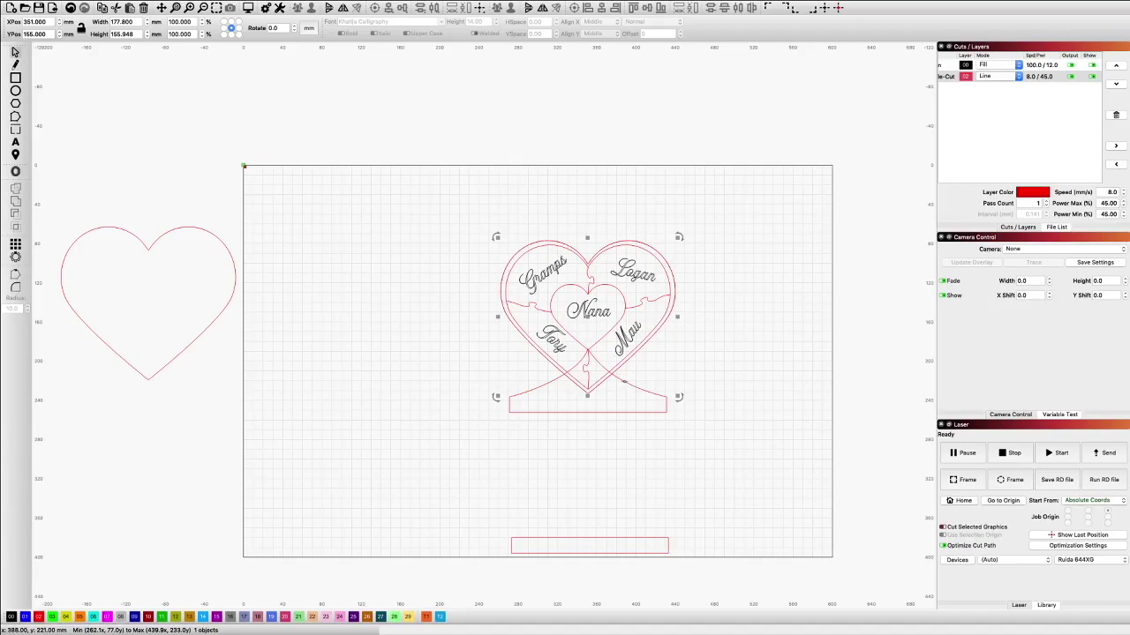
Unite the duplicated heart with the curved base using Boolean Union and move the merged stand beside the puzzle, on its left.
{"action": "left_click", "coordinate": [624, 382], "text": "shift"}
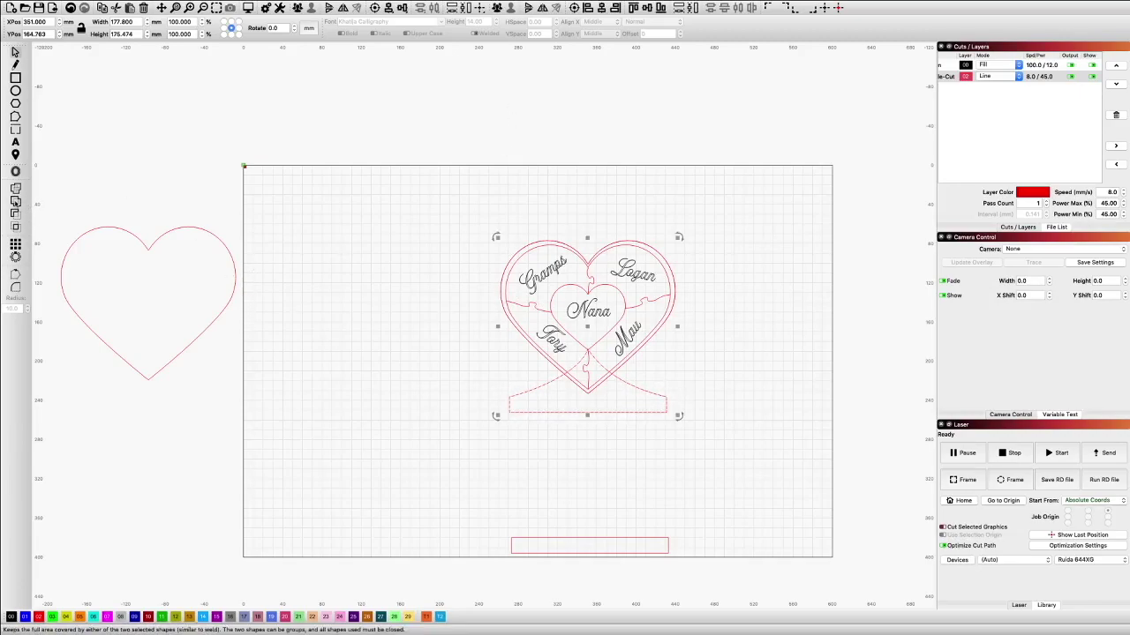
{"action": "left_click", "coordinate": [15, 201]}
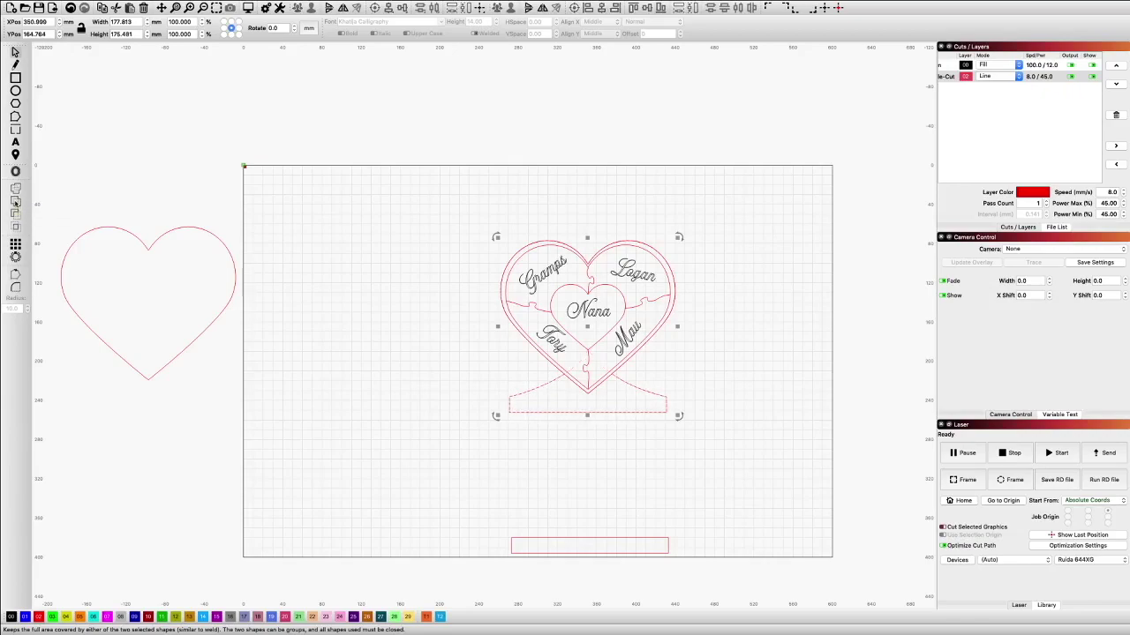
{"action": "left_click", "coordinate": [587, 326]}
{"action": "left_click_drag", "start_coordinate": [587, 327], "coordinate": [405, 328]}
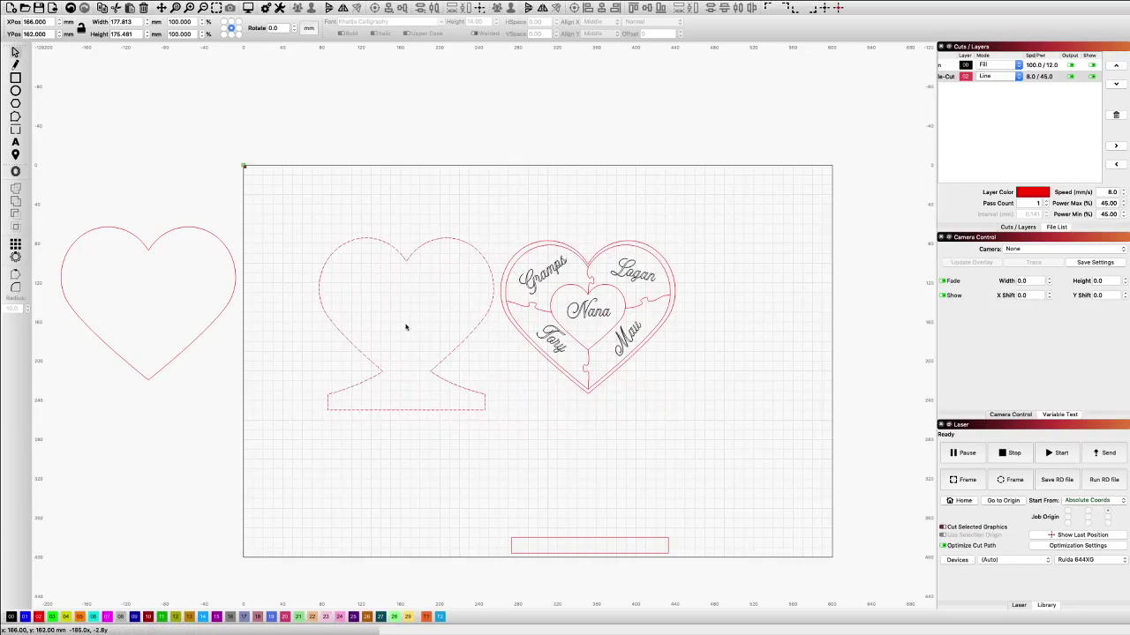
{"action": "left_click", "coordinate": [681, 370]}
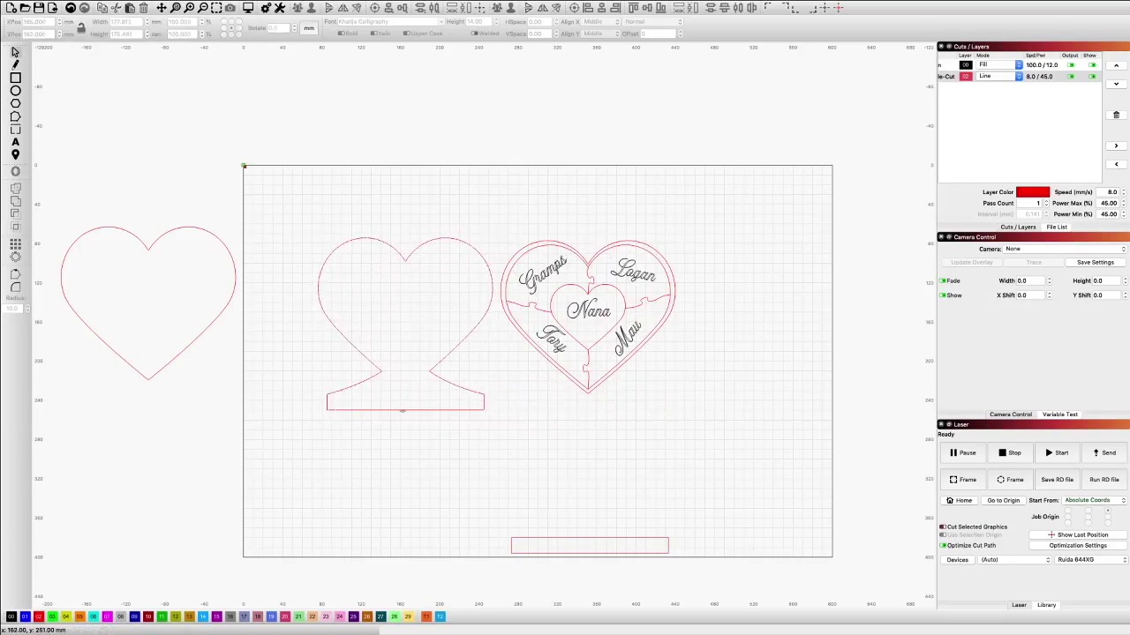
Move the plain heart from outside the work area onto the stand so it coincides with the stand's heart outline.
{"action": "scroll", "coordinate": [403, 411], "scroll_direction": "up", "scroll_amount": 5}
{"action": "scroll", "coordinate": [404, 411], "scroll_direction": "down", "scroll_amount": 2}
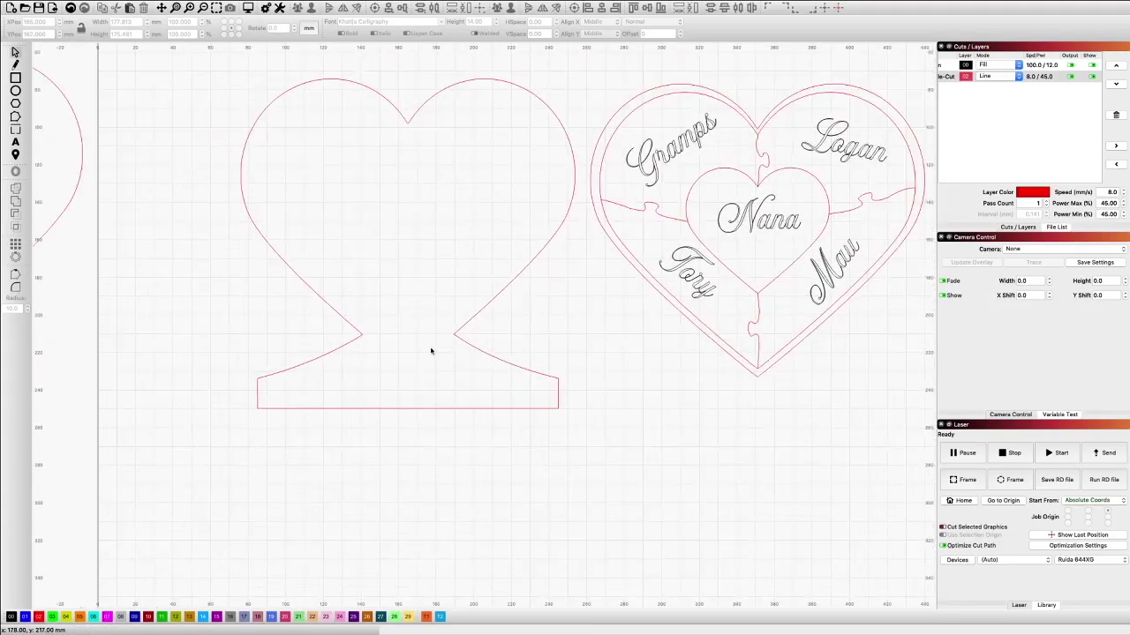
{"action": "scroll", "coordinate": [409, 371], "scroll_direction": "down", "scroll_amount": 4}
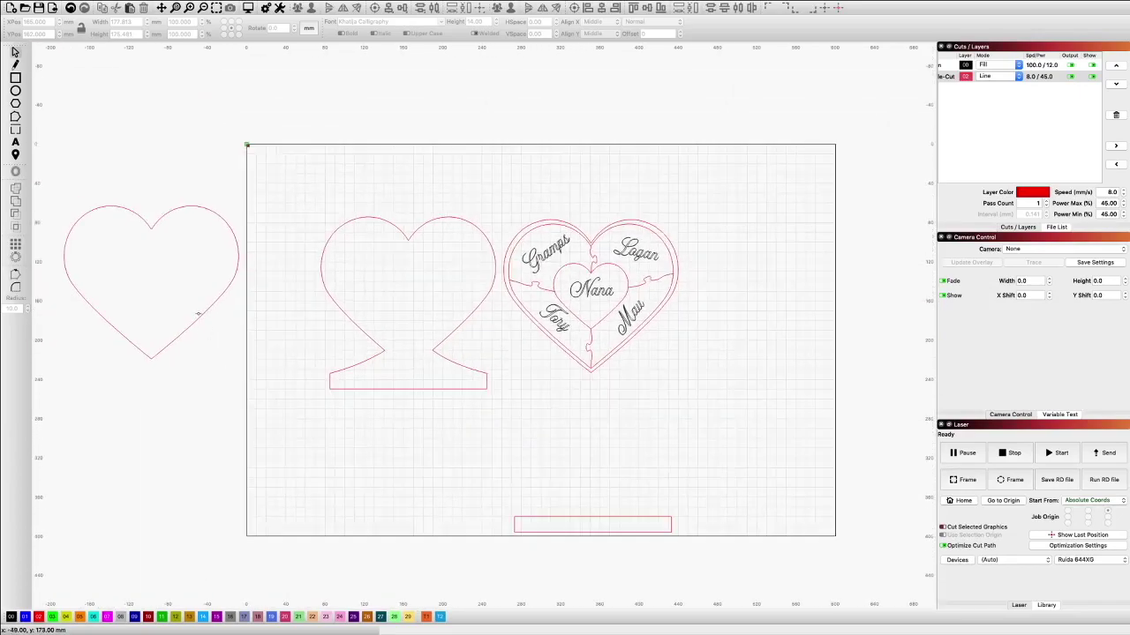
{"action": "left_click", "coordinate": [201, 314]}
{"action": "left_click_drag", "start_coordinate": [151, 284], "coordinate": [408, 295]}
{"action": "left_click", "coordinate": [408, 296]}
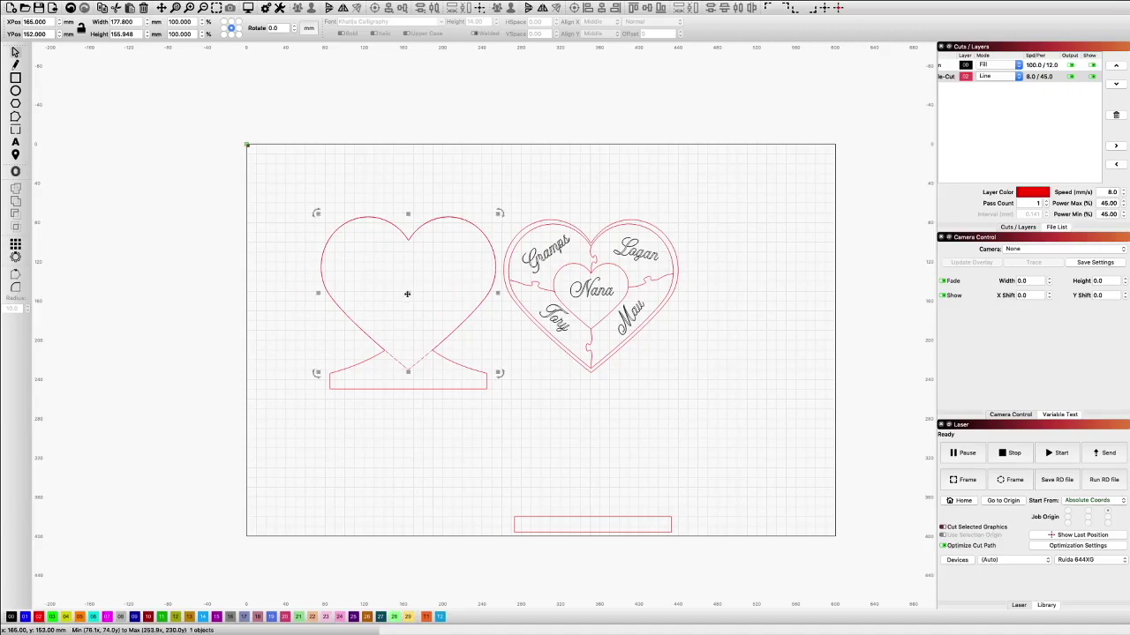
{"action": "scroll", "coordinate": [388, 406], "scroll_direction": "up", "scroll_amount": 3}
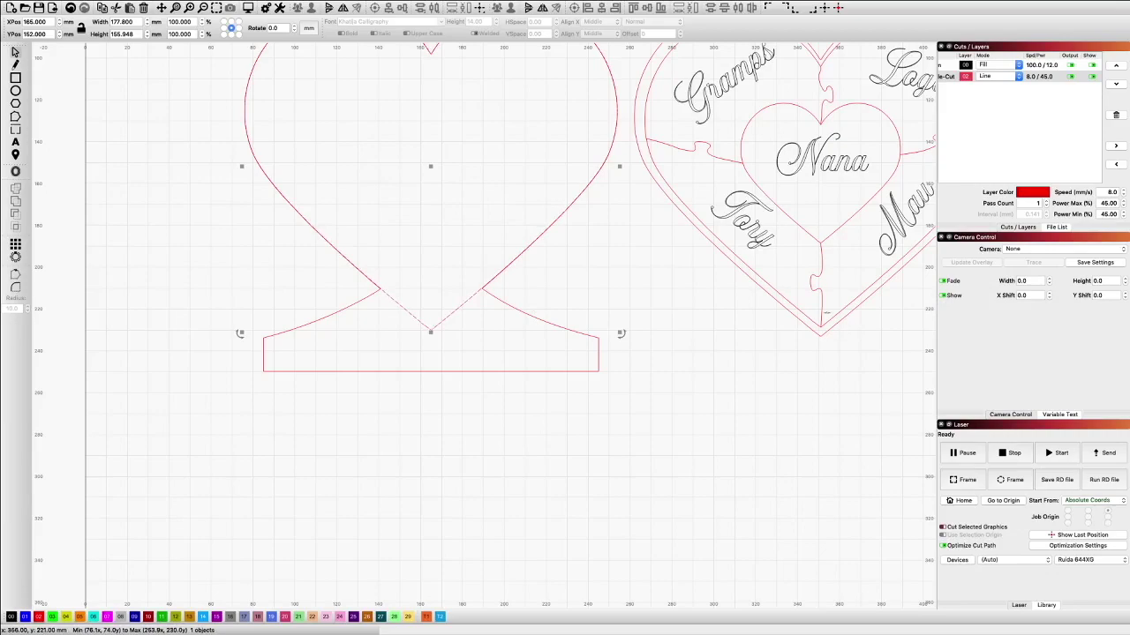
{"action": "left_click", "coordinate": [410, 397]}
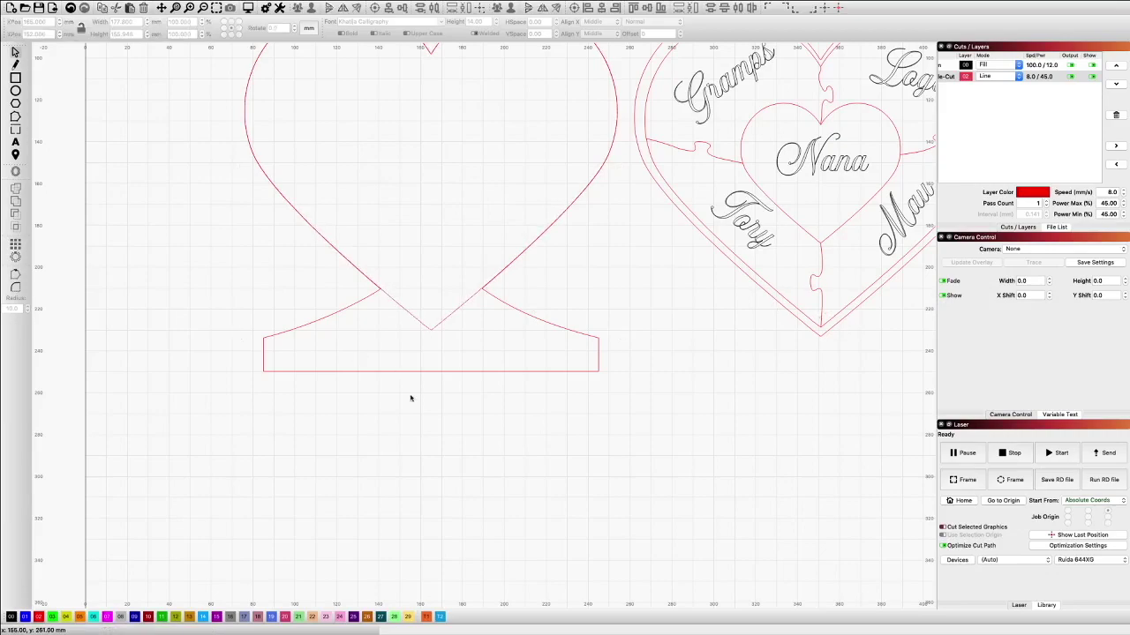
{"action": "scroll", "coordinate": [409, 397], "scroll_direction": "down", "scroll_amount": 3}
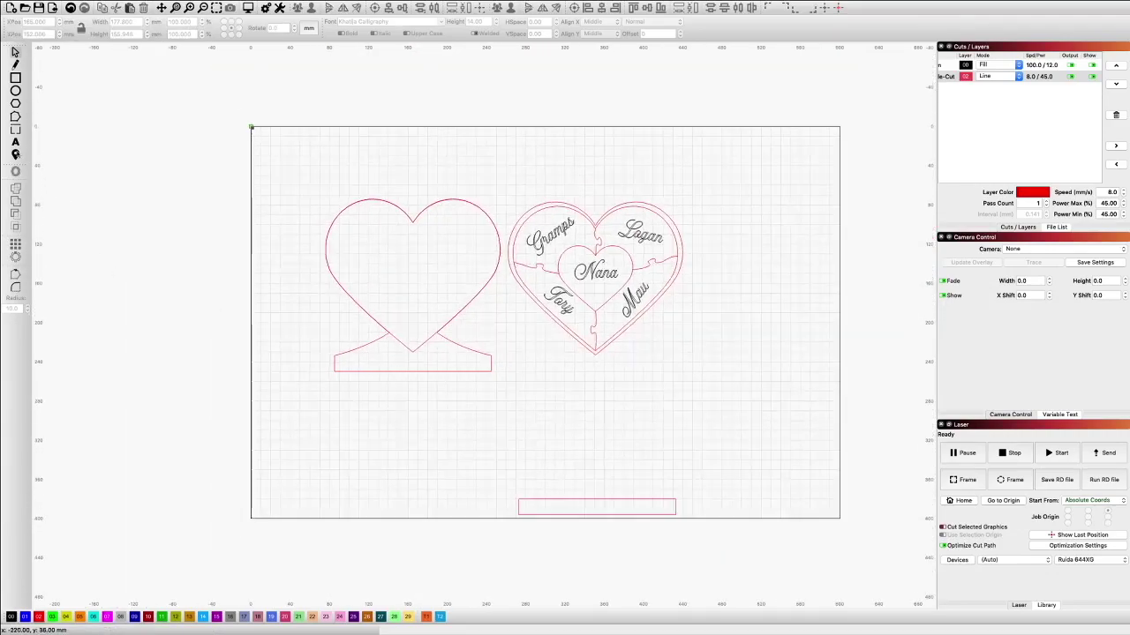
Add three separate text objects, "Happy", "Mother's" and "Day", lined up in a row below the stand's base.
{"action": "key", "text": "ctrl+t"}
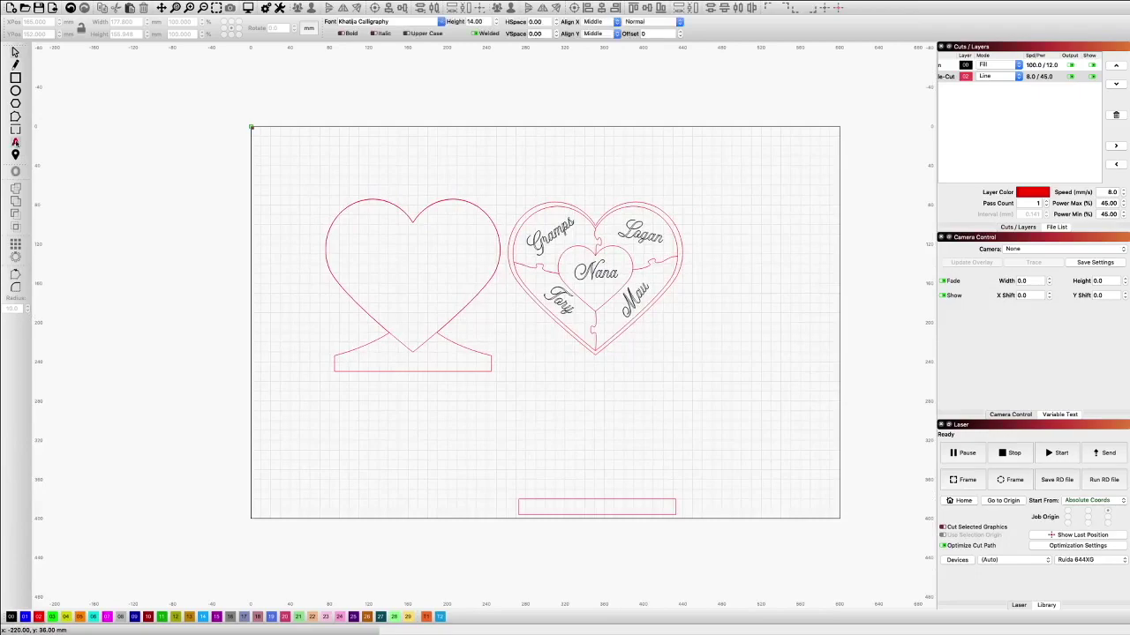
{"action": "left_click", "coordinate": [342, 395]}
{"action": "type", "text": "Happy"}
{"action": "left_click", "coordinate": [422, 398]}
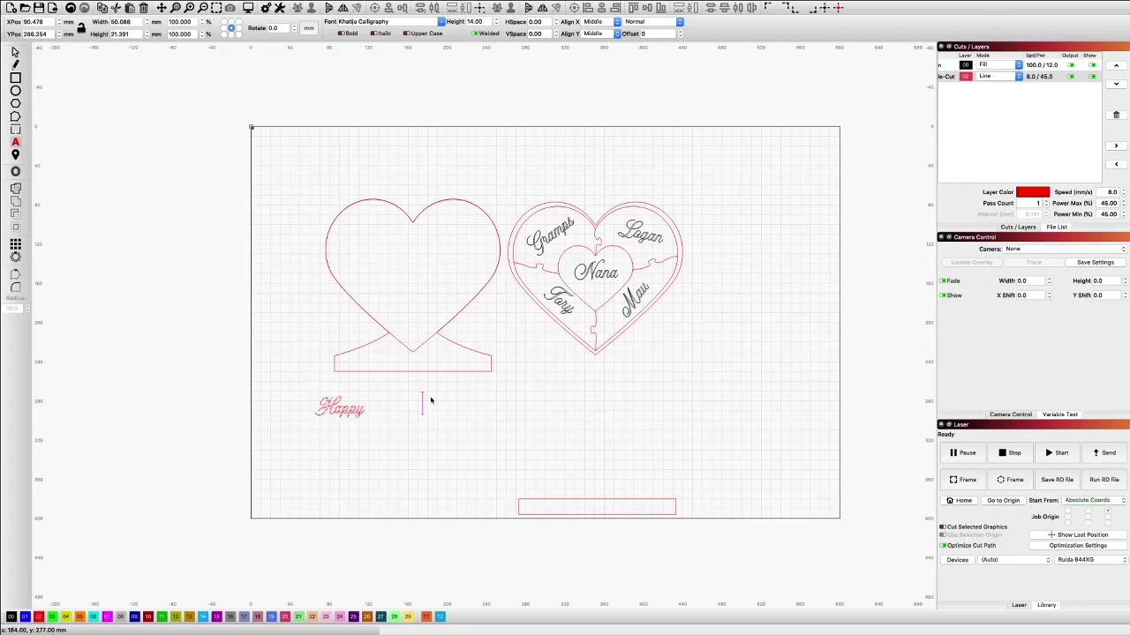
{"action": "type", "text": "Mother's"}
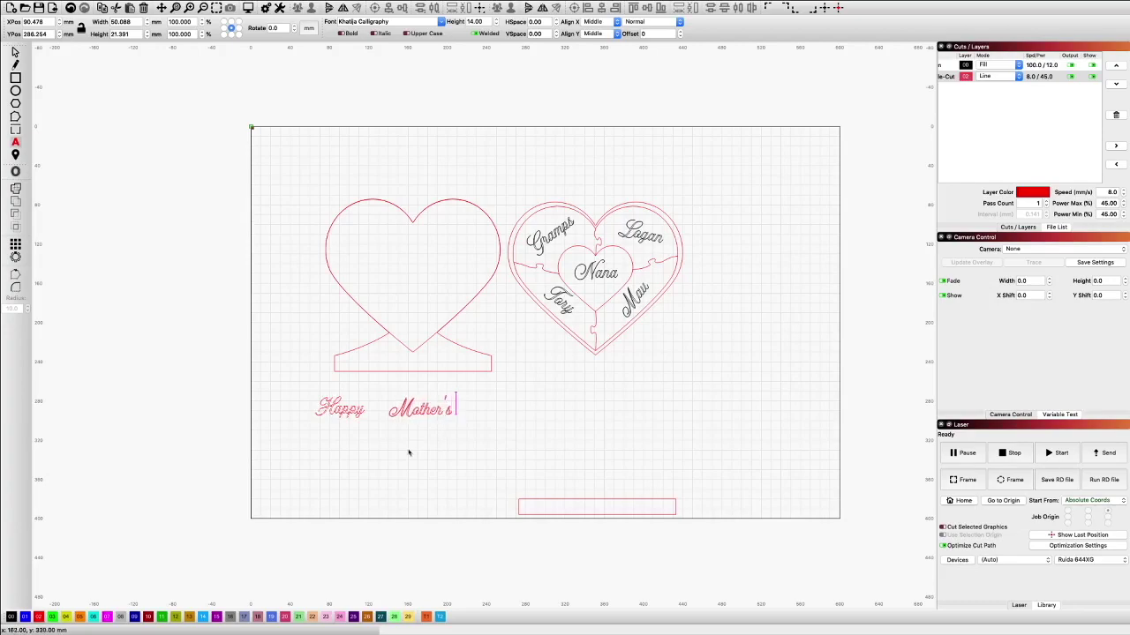
{"action": "type", "text": " Day"}
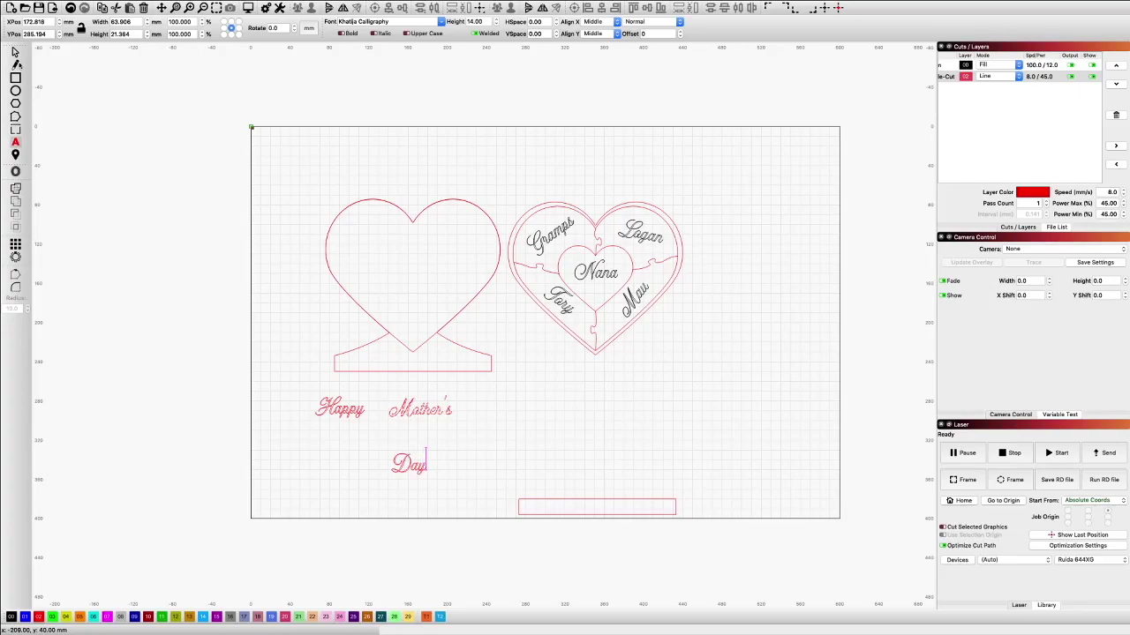
{"action": "left_click", "coordinate": [15, 52]}
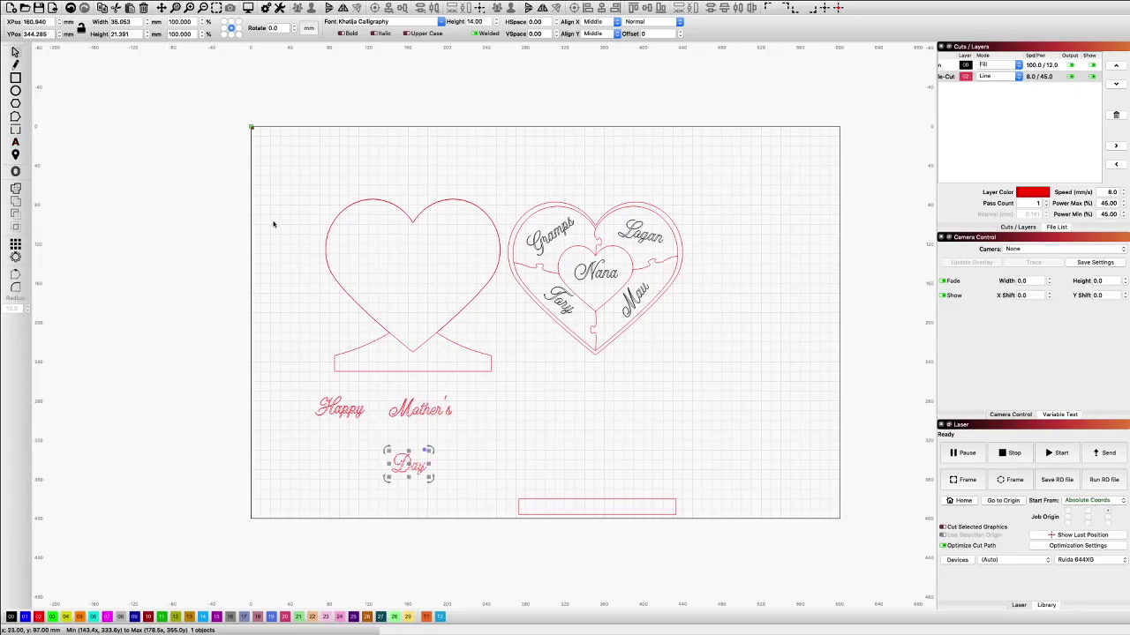
{"action": "mouse_move", "coordinate": [350, 414]}
{"action": "left_mouse_down"}
{"action": "mouse_move", "coordinate": [390, 360]}
{"action": "mouse_move", "coordinate": [367, 412]}
{"action": "left_mouse_up"}
{"action": "left_click", "coordinate": [407, 466]}
{"action": "left_click_drag", "start_coordinate": [408, 464], "coordinate": [472, 408]}
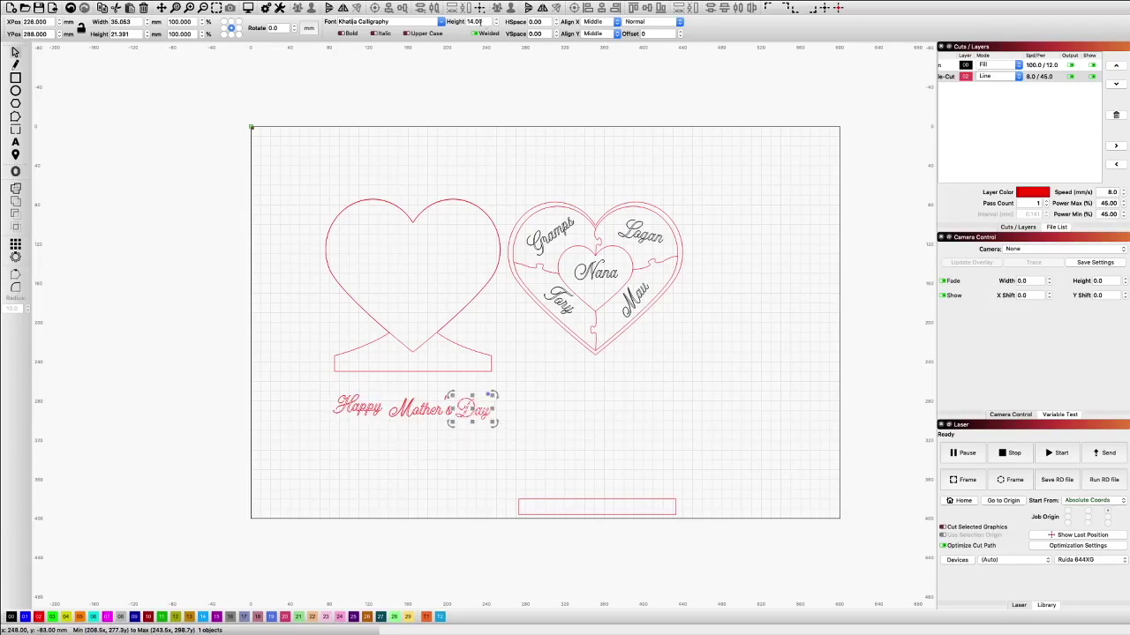
Try a text height of 7 mm on the word "Day".
{"action": "left_click_drag", "start_coordinate": [484, 21], "coordinate": [466, 21]}
{"action": "type", "text": "7.05"}
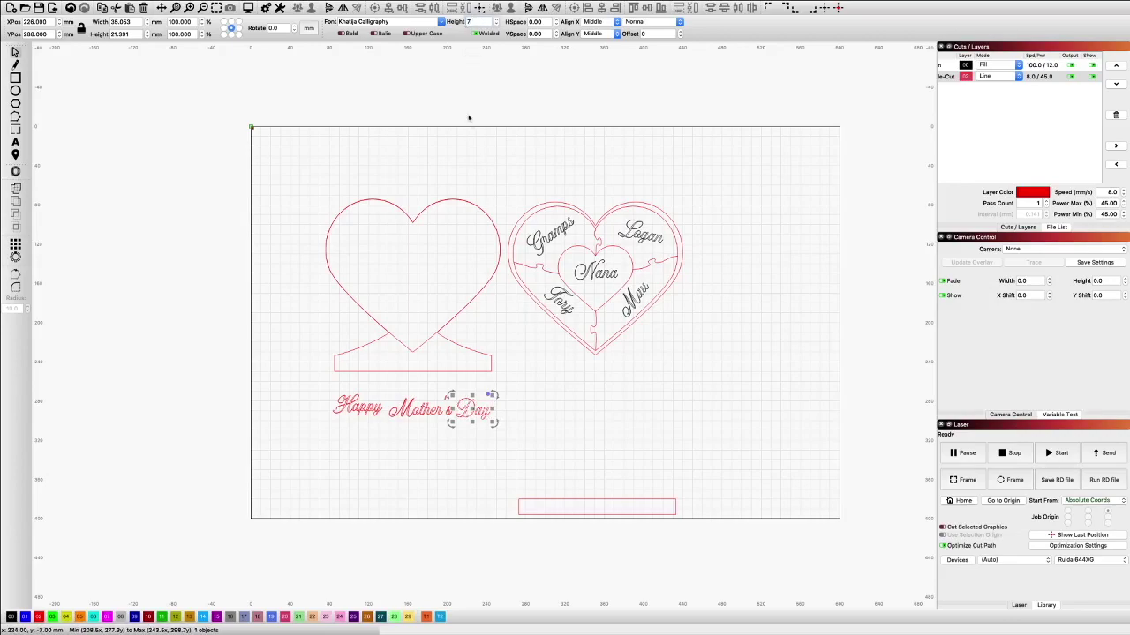
{"action": "left_click", "coordinate": [506, 185]}
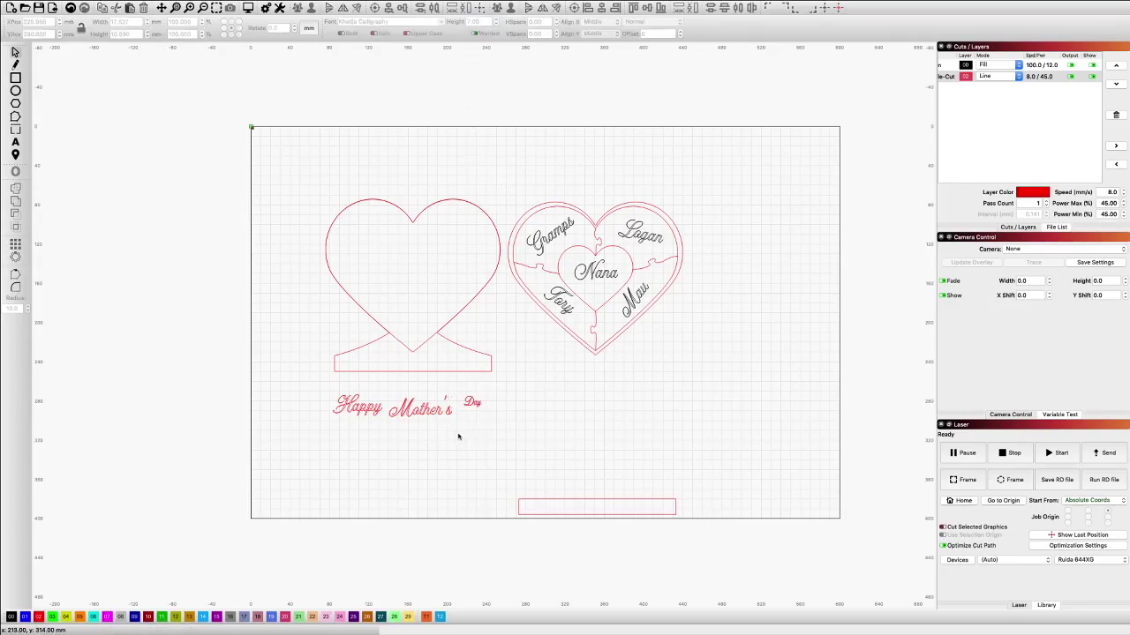
Set the text height of the word "Day" to 10 mm.
{"action": "left_click", "coordinate": [480, 399]}
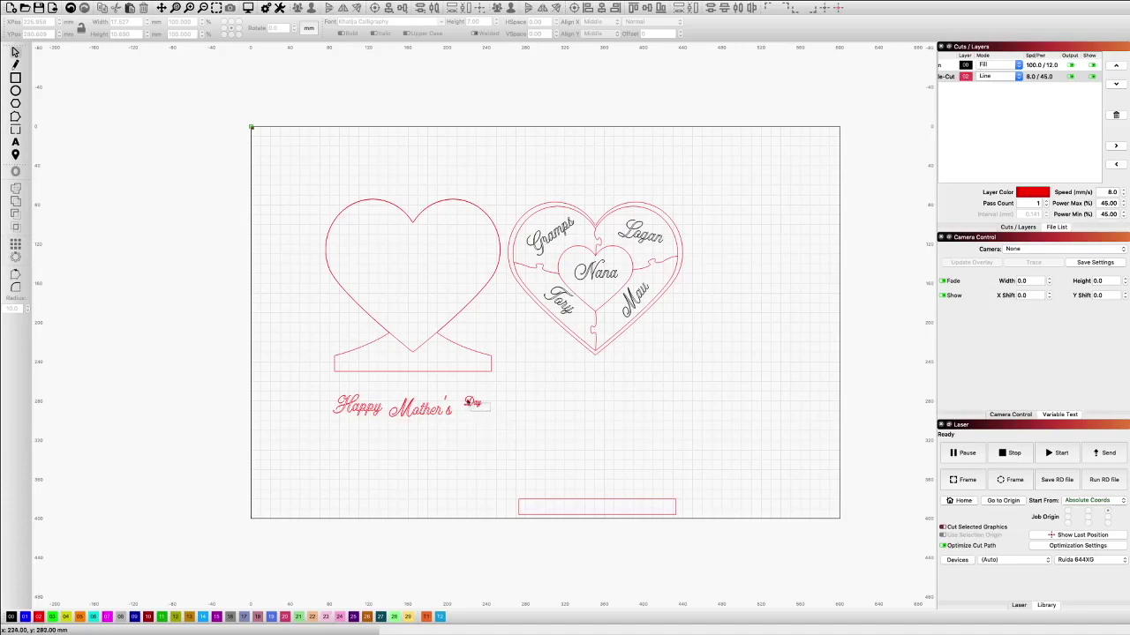
{"action": "left_click", "coordinate": [465, 397]}
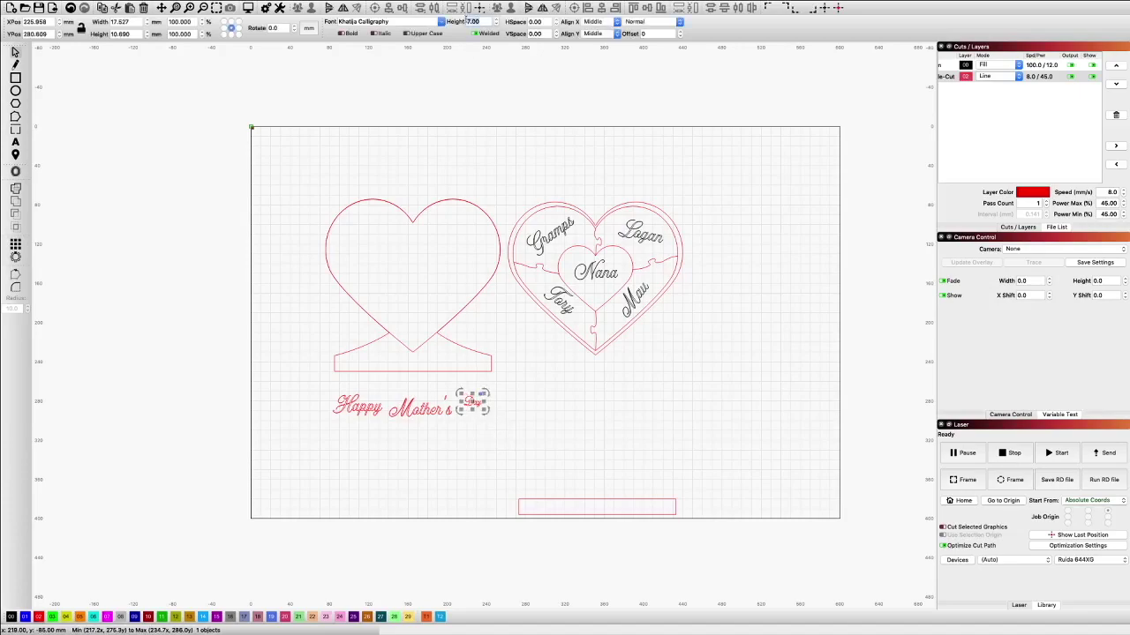
{"action": "type", "text": "10"}
{"action": "key", "text": "Return"}
{"action": "left_click", "coordinate": [447, 439]}
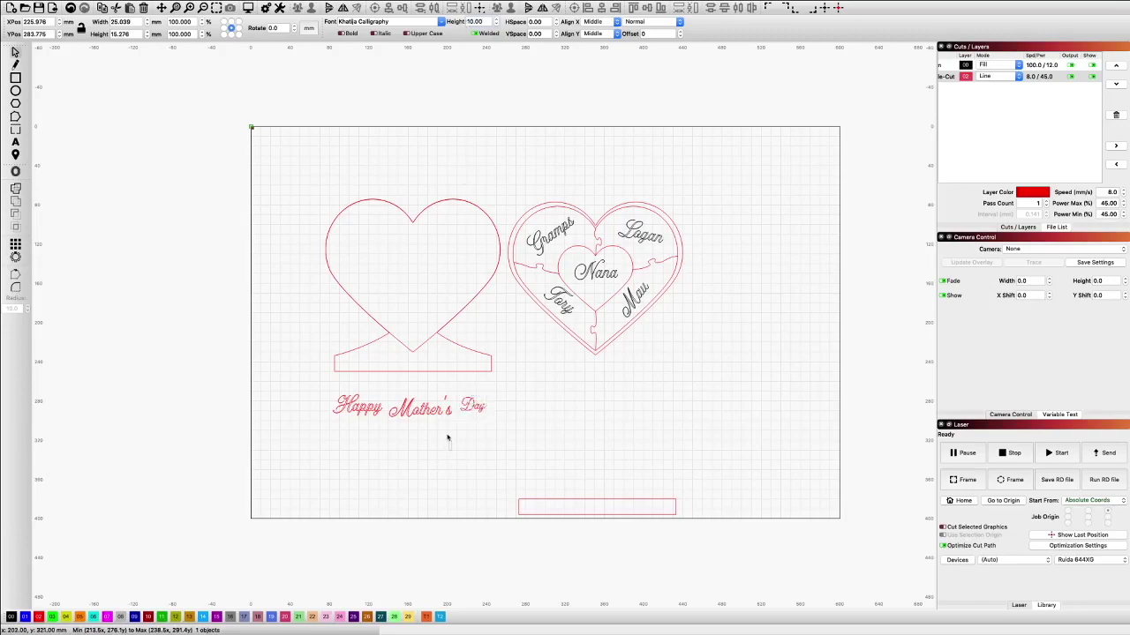
Set the text height of the words "Happy" and "Mother's" to 10 mm.
{"action": "left_click_drag", "start_coordinate": [445, 424], "coordinate": [324, 392]}
{"action": "double_click", "coordinate": [476, 21]}
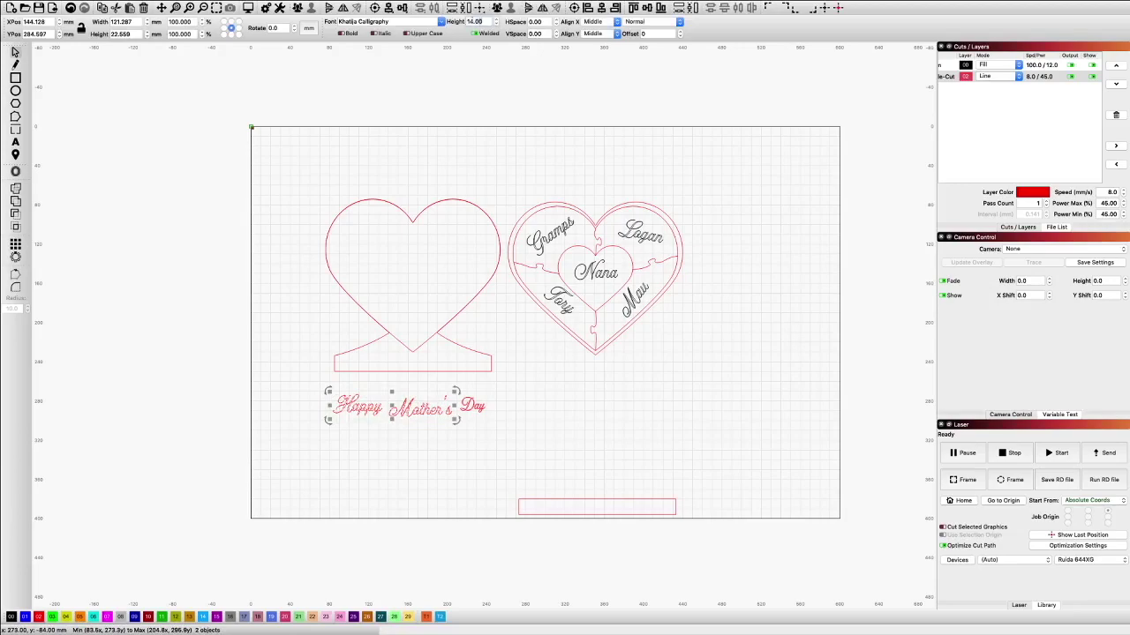
{"action": "type", "text": "10"}
{"action": "key", "text": "Return"}
{"action": "left_click", "coordinate": [427, 446]}
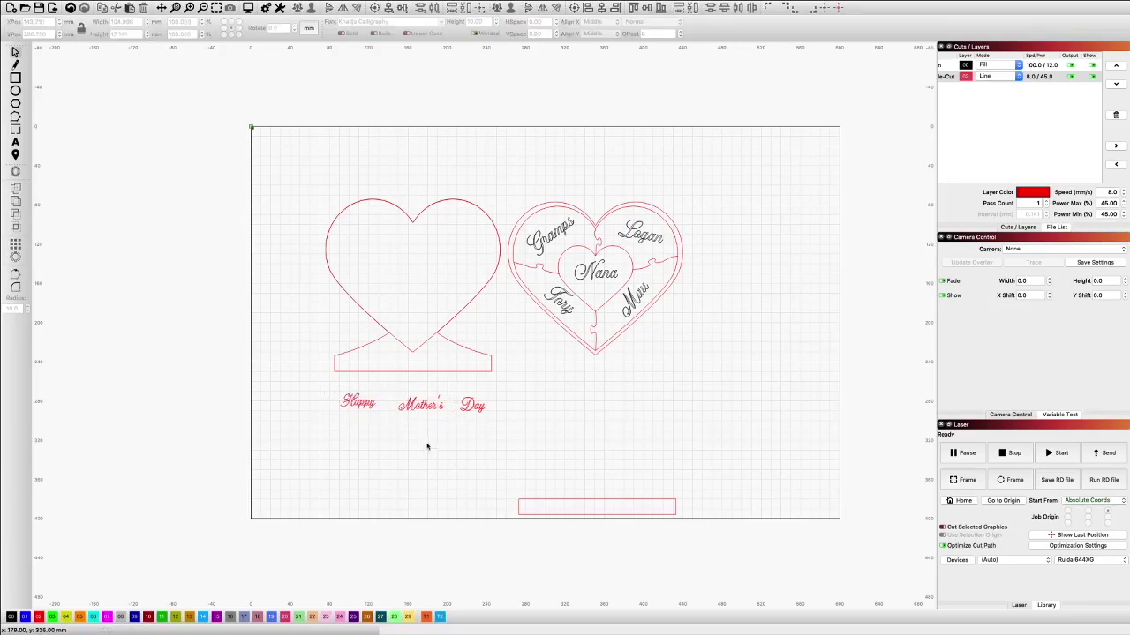
Move the three words onto the stand's base so they read "Happy Mother's Day" in one line under the heart.
{"action": "left_click", "coordinate": [422, 405]}
{"action": "left_click_drag", "start_coordinate": [421, 404], "coordinate": [411, 362]}
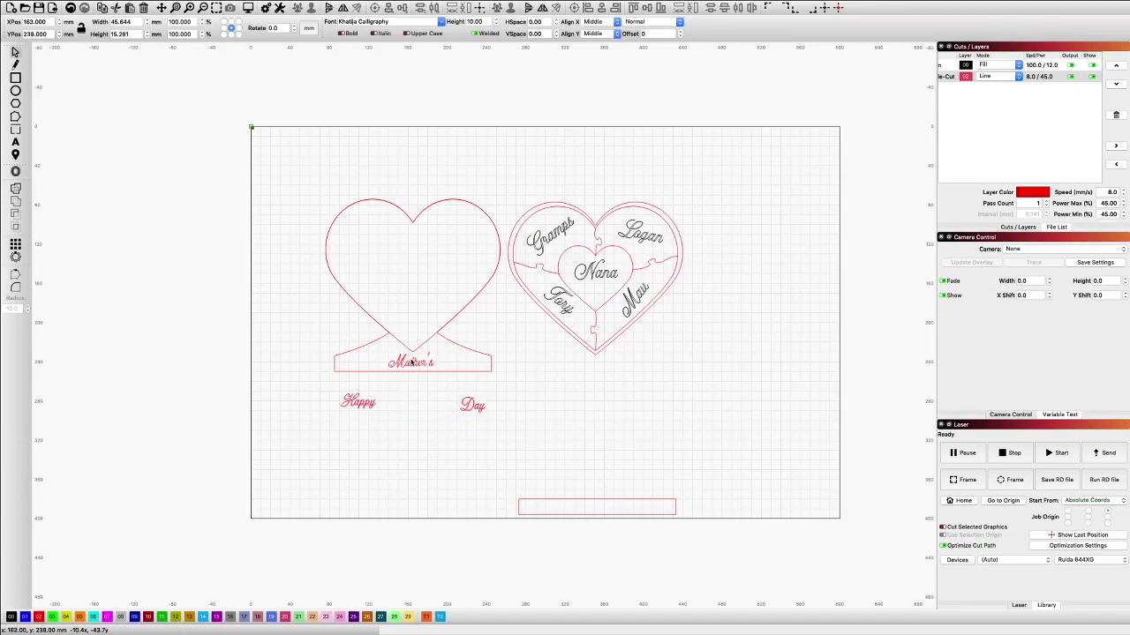
{"action": "left_click", "coordinate": [473, 405]}
{"action": "left_click_drag", "start_coordinate": [473, 405], "coordinate": [450, 362]}
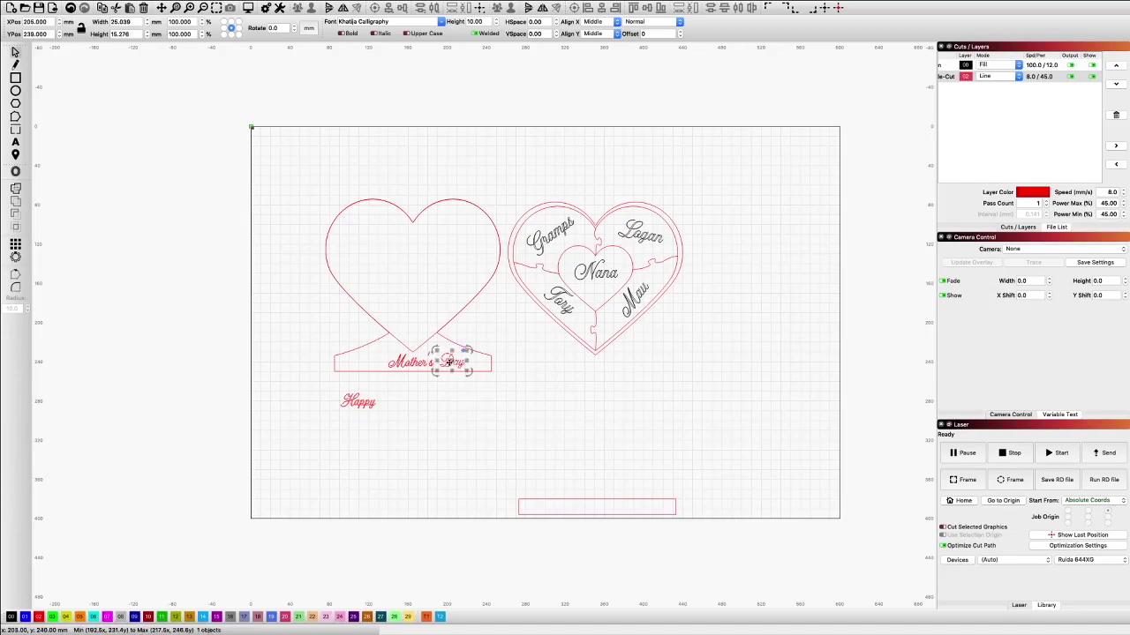
{"action": "left_click", "coordinate": [362, 427]}
{"action": "left_click_drag", "start_coordinate": [358, 402], "coordinate": [371, 364]}
{"action": "left_click", "coordinate": [430, 383]}
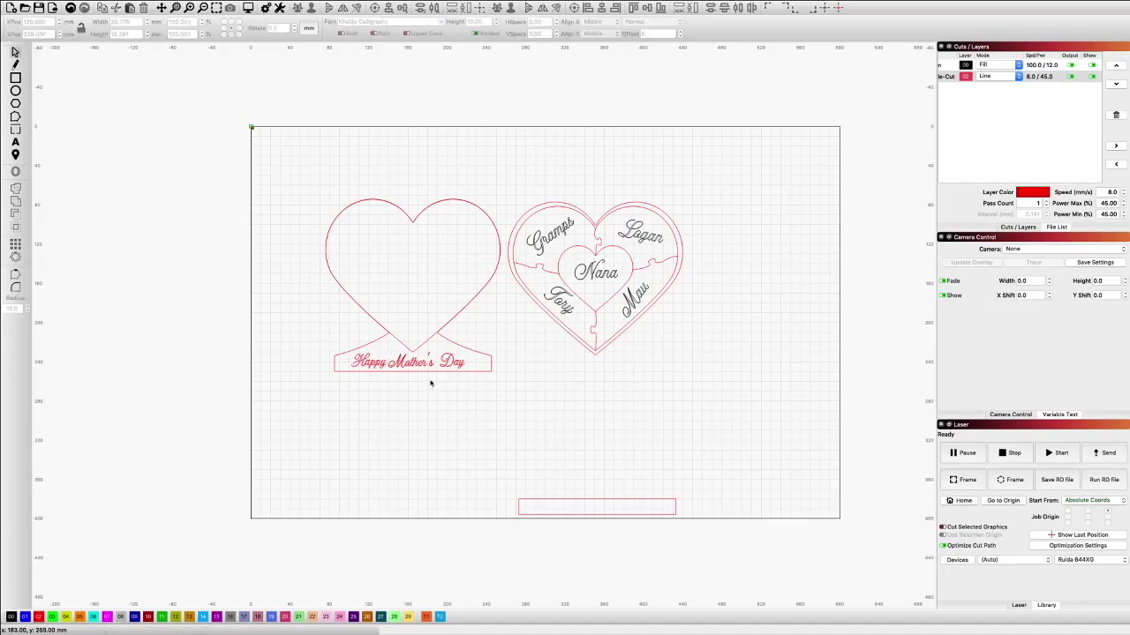
Assign the "Happy Mother's Day" text on the base to the black Fill layer 00.
{"action": "scroll", "coordinate": [408, 367], "scroll_direction": "up", "scroll_amount": 8}
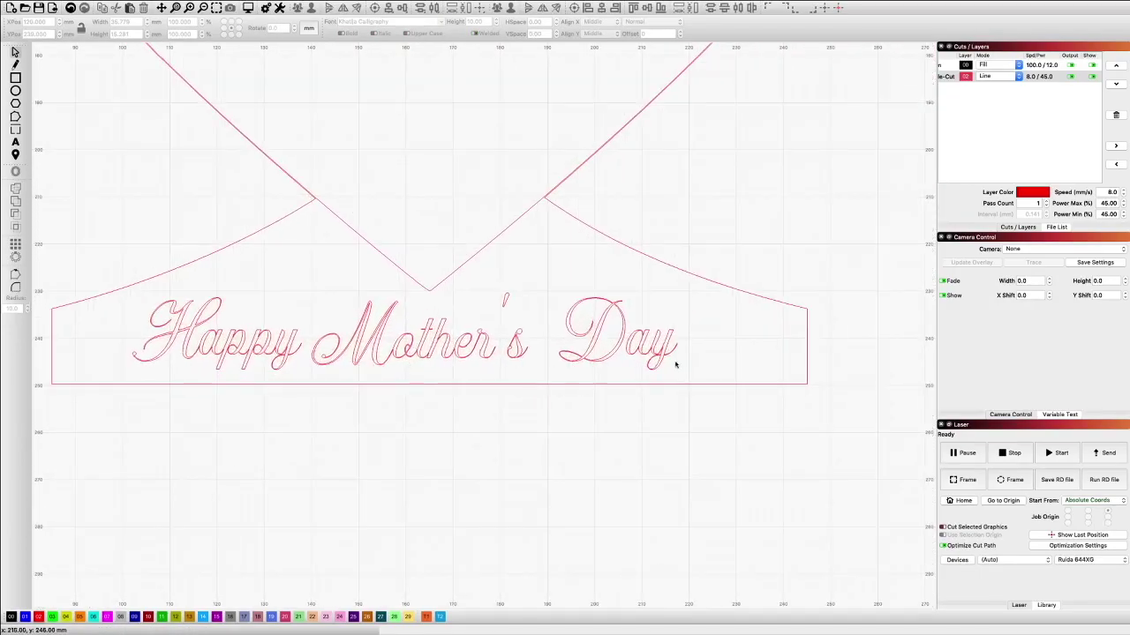
{"action": "left_click_drag", "start_coordinate": [685, 358], "coordinate": [114, 321]}
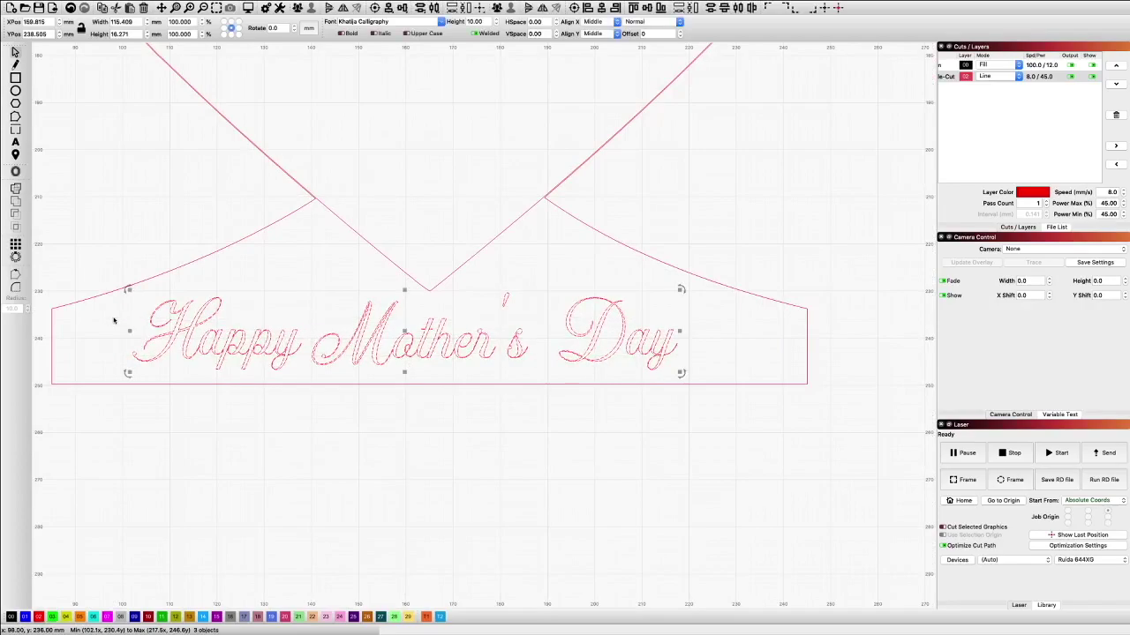
{"action": "left_click", "coordinate": [10, 616]}
{"action": "left_click", "coordinate": [271, 481]}
Duplicate the large heart outline, shrink the copy to about 9.5 mm wide, and place it on the base before "Happy".
{"action": "scroll", "coordinate": [271, 481], "scroll_direction": "down", "scroll_amount": 5}
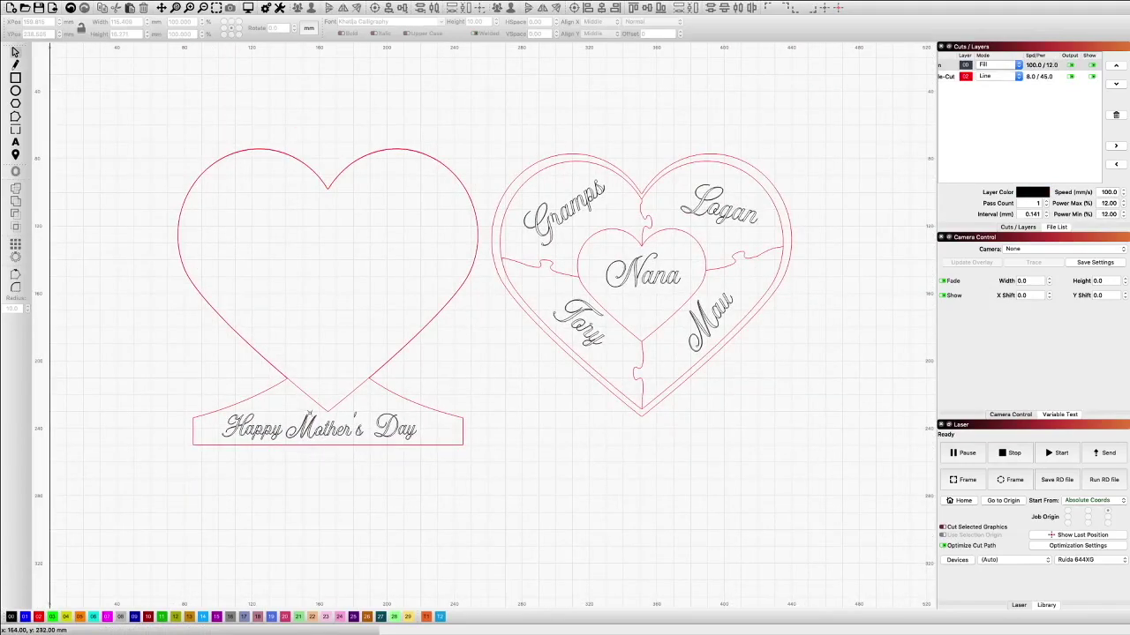
{"action": "left_click", "coordinate": [314, 399]}
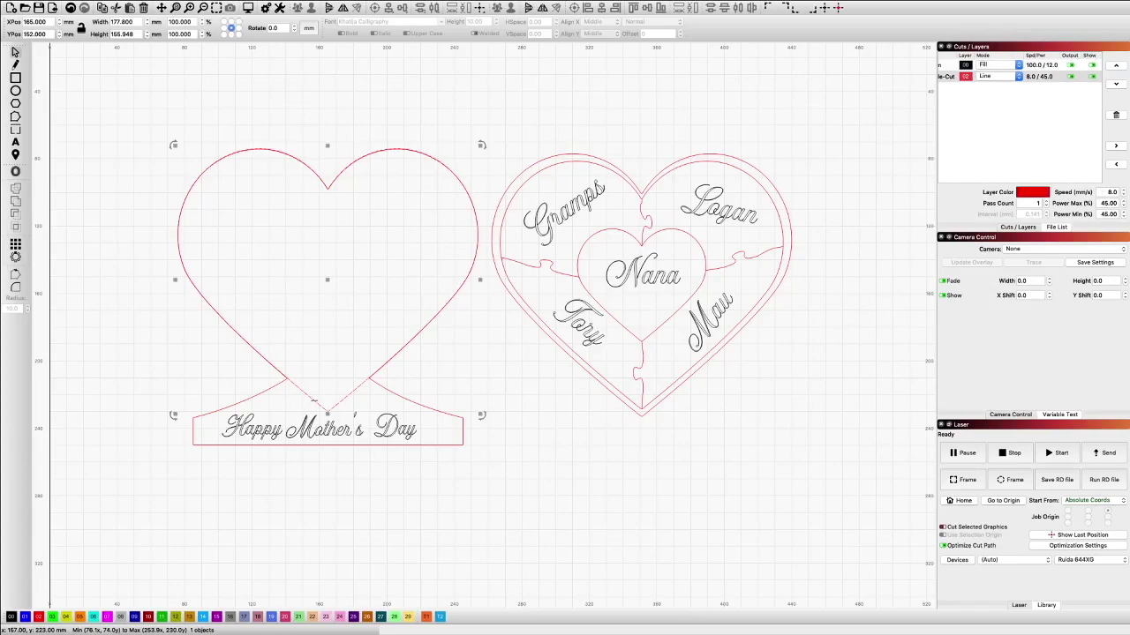
{"action": "right_click", "coordinate": [314, 400]}
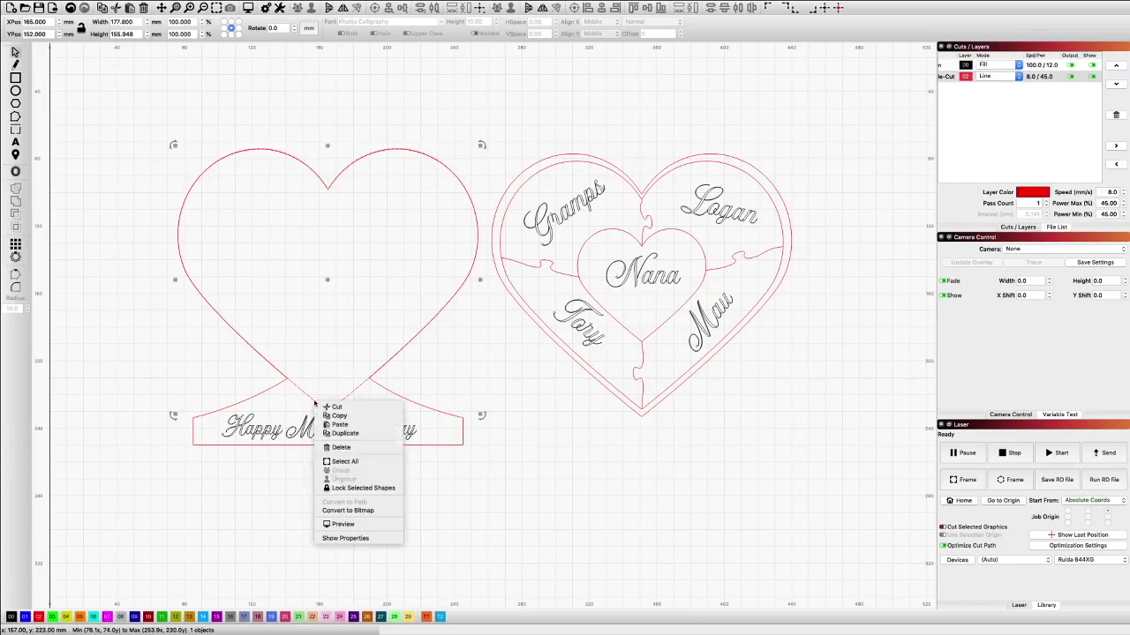
{"action": "left_click", "coordinate": [343, 435]}
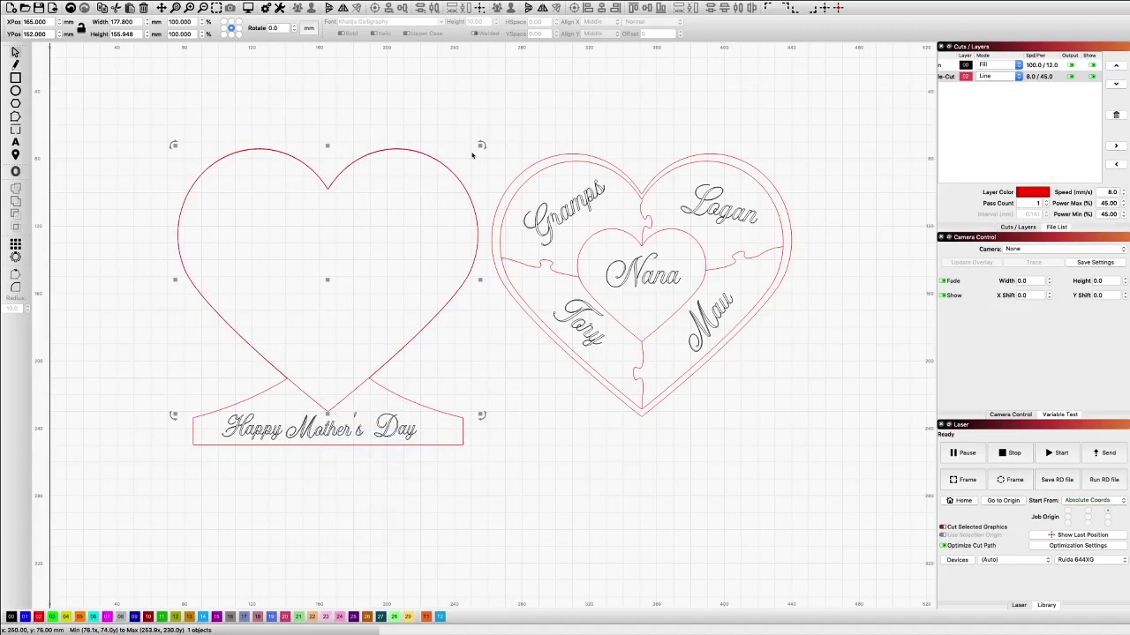
{"action": "left_click_drag", "start_coordinate": [481, 145], "coordinate": [209, 431]}
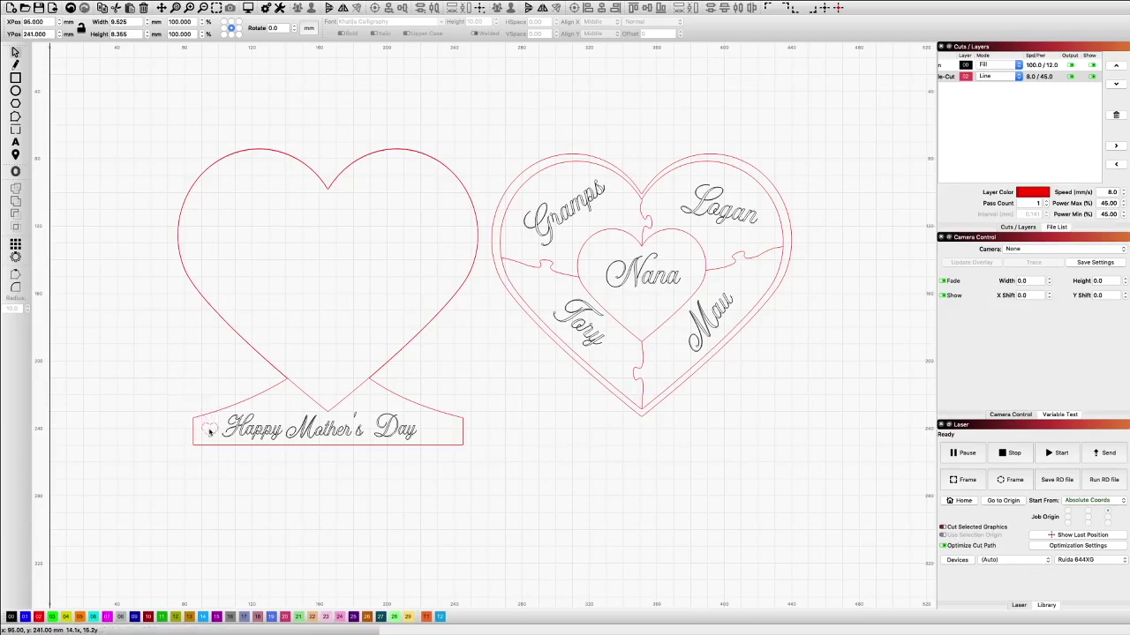
Duplicate the small heart and place the copy on the base after "Day".
{"action": "right_click", "coordinate": [212, 431]}
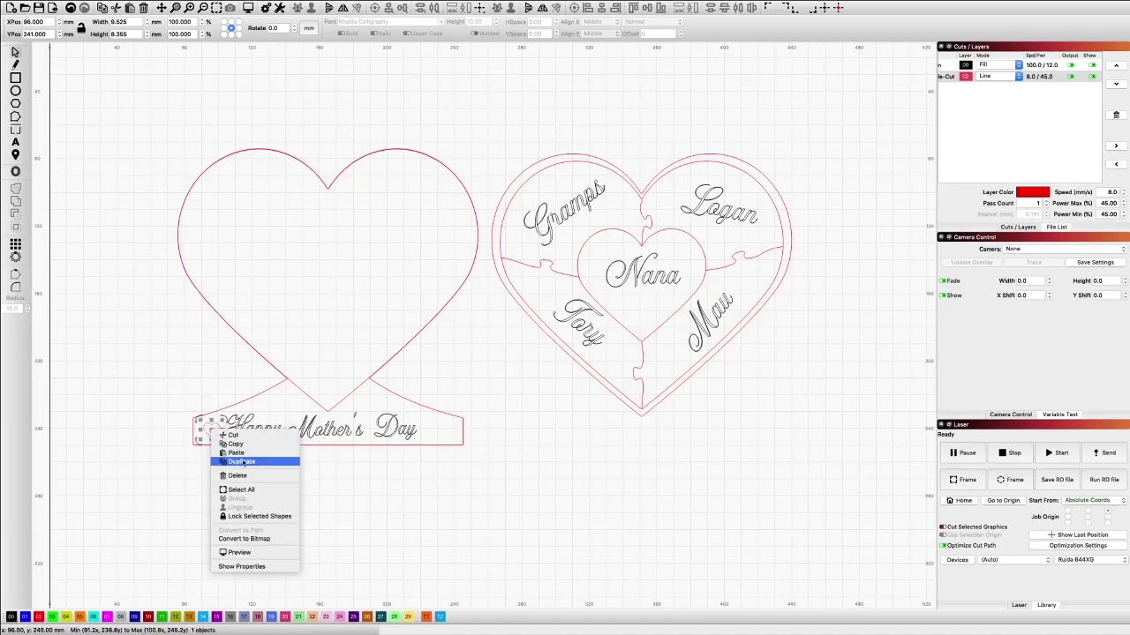
{"action": "left_click", "coordinate": [219, 433]}
{"action": "left_click_drag", "start_coordinate": [219, 433], "coordinate": [436, 432]}
{"action": "left_click", "coordinate": [384, 472]}
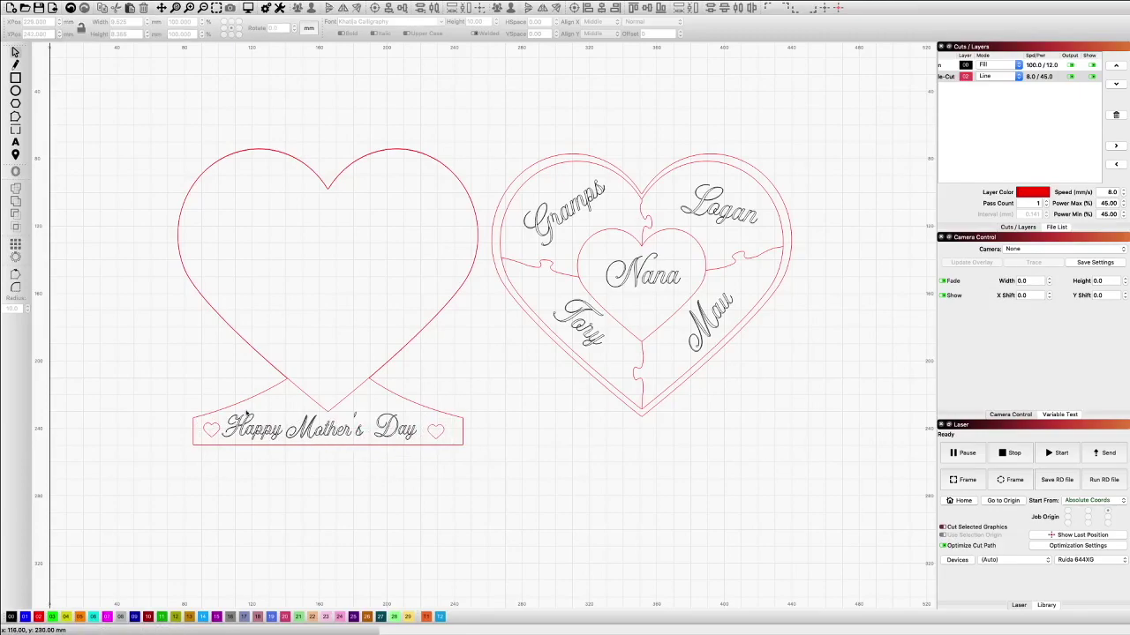
Duplicate the small heart after "Day", tilt the copy, and place it just right of the large heart's lower tip.
{"action": "scroll", "coordinate": [246, 415], "scroll_direction": "up", "scroll_amount": 2}
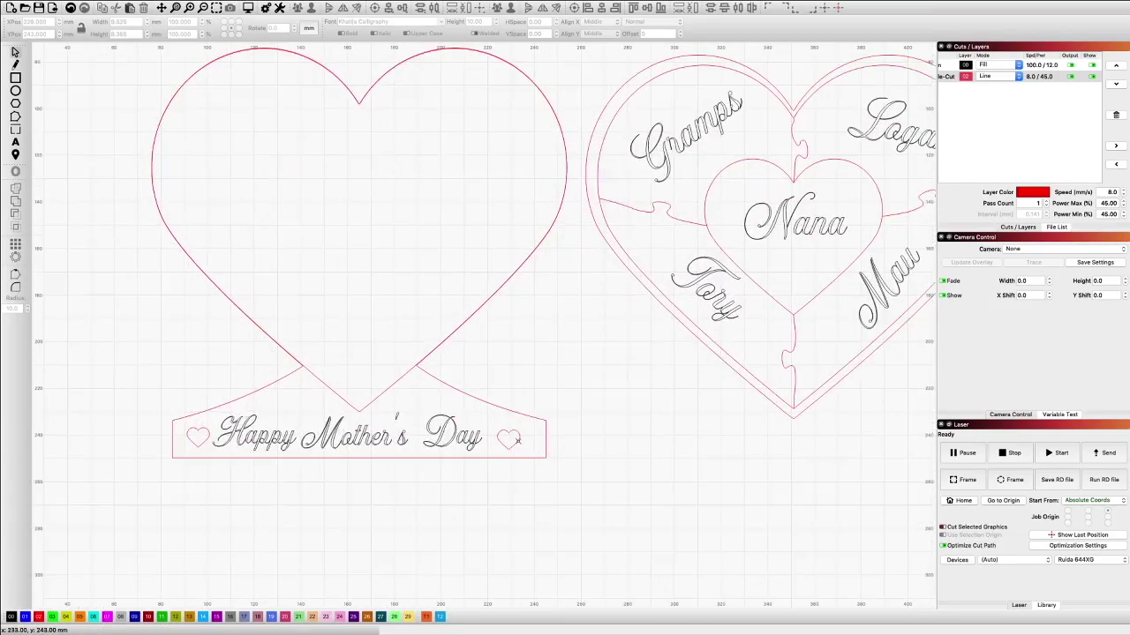
{"action": "left_click", "coordinate": [517, 441]}
{"action": "right_click", "coordinate": [516, 441]}
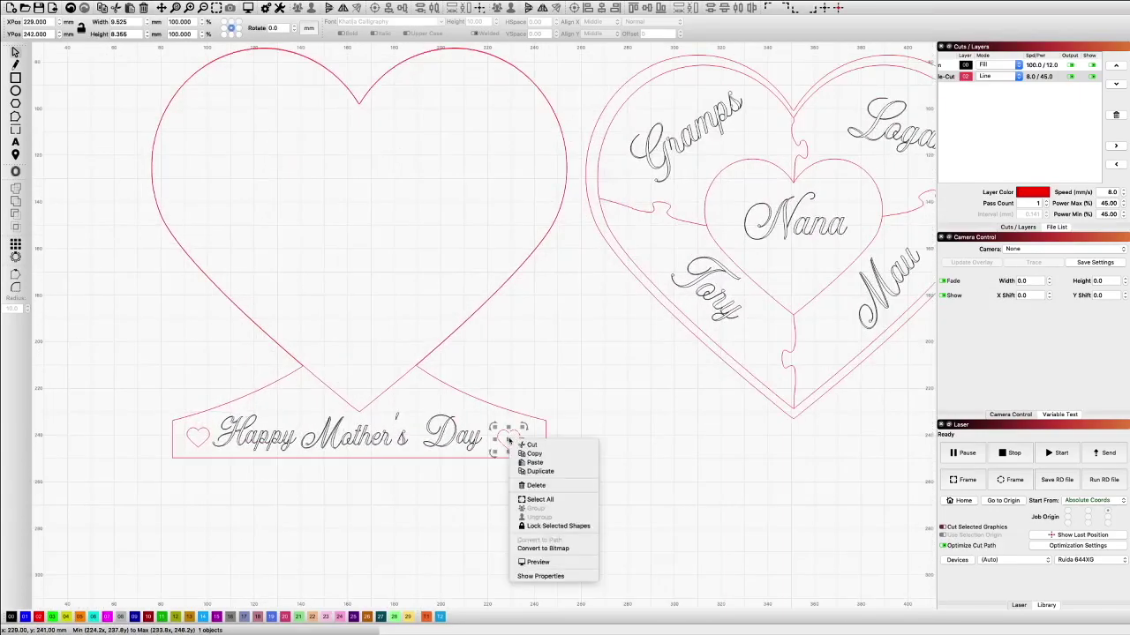
{"action": "left_click", "coordinate": [540, 471]}
{"action": "left_click_drag", "start_coordinate": [507, 438], "coordinate": [420, 391]}
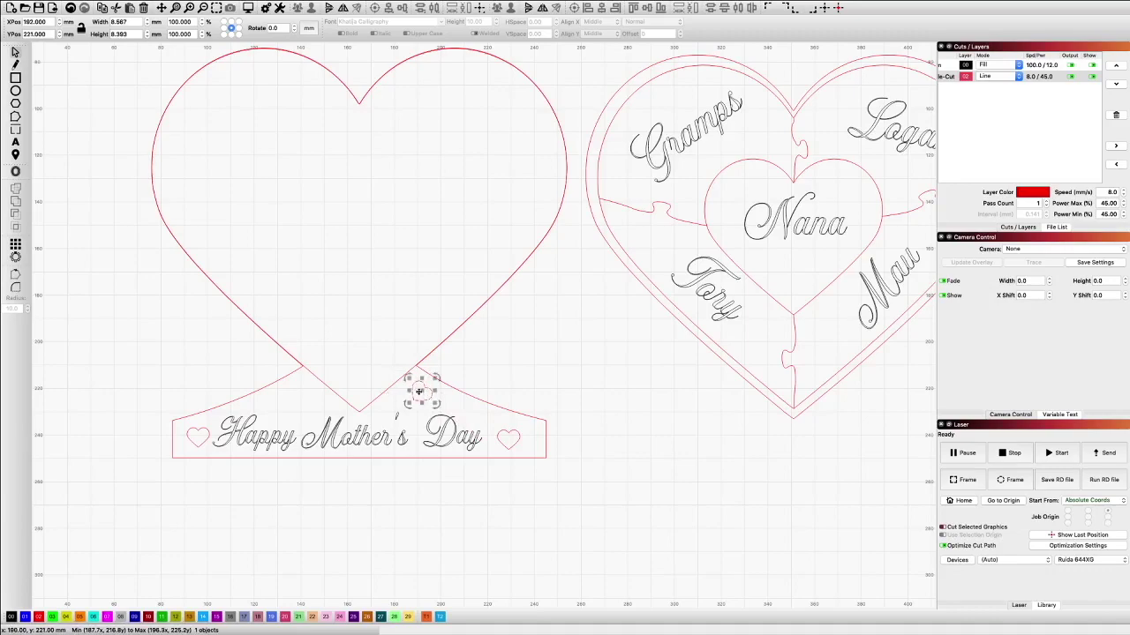
Duplicate the tilted small heart and place the copy on the opposite side of the large heart's lower tip.
{"action": "right_click", "coordinate": [421, 391]}
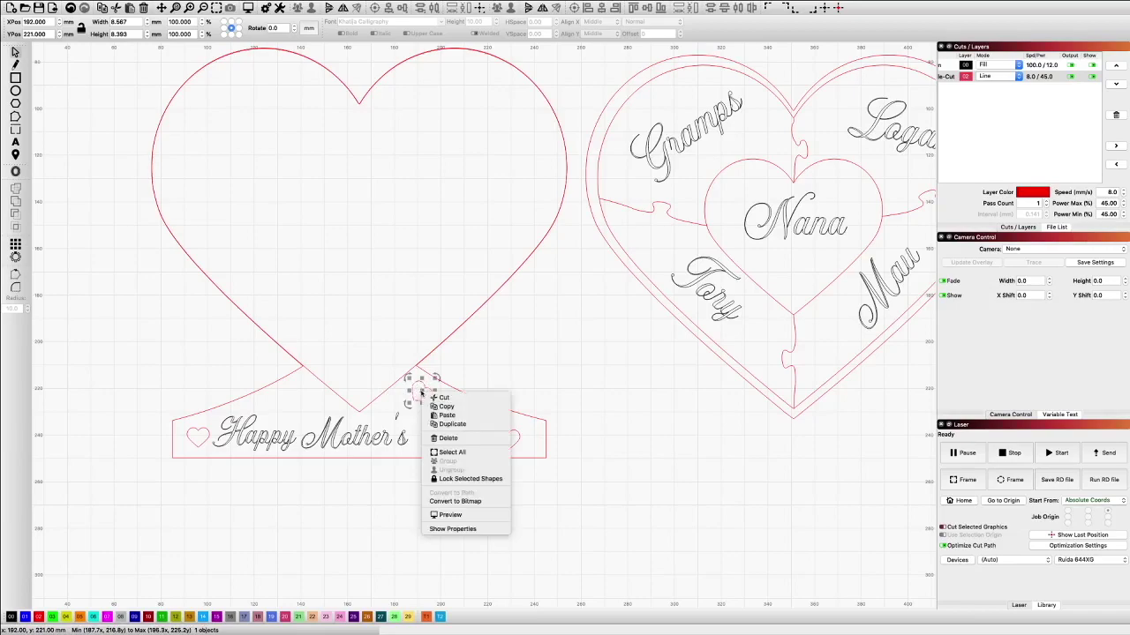
{"action": "left_click", "coordinate": [454, 424]}
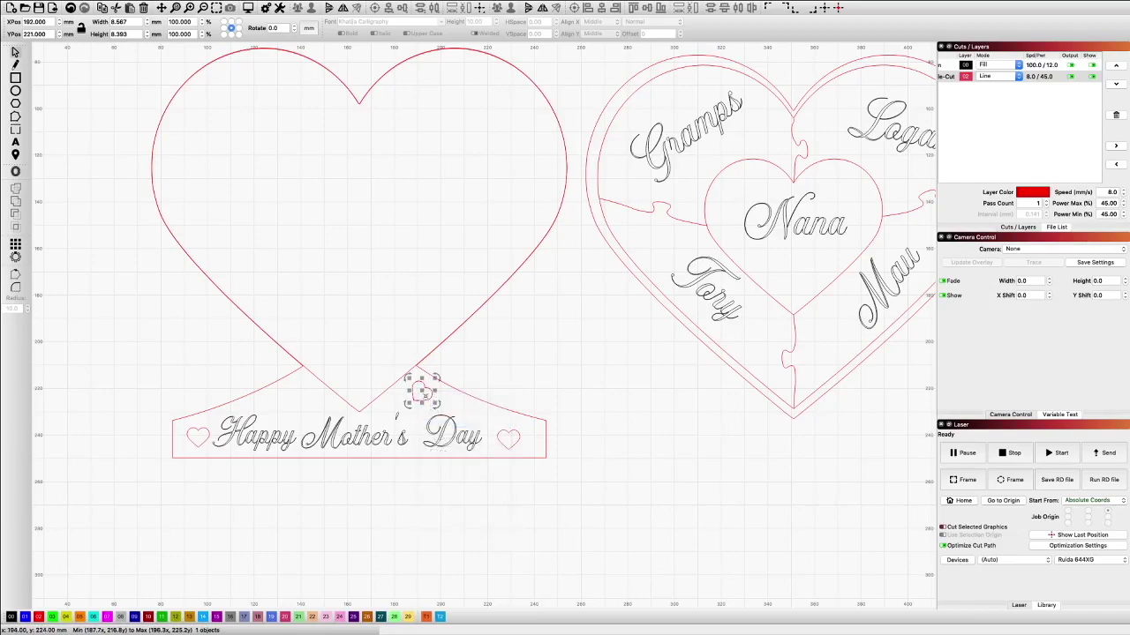
{"action": "left_click_drag", "start_coordinate": [423, 393], "coordinate": [310, 394]}
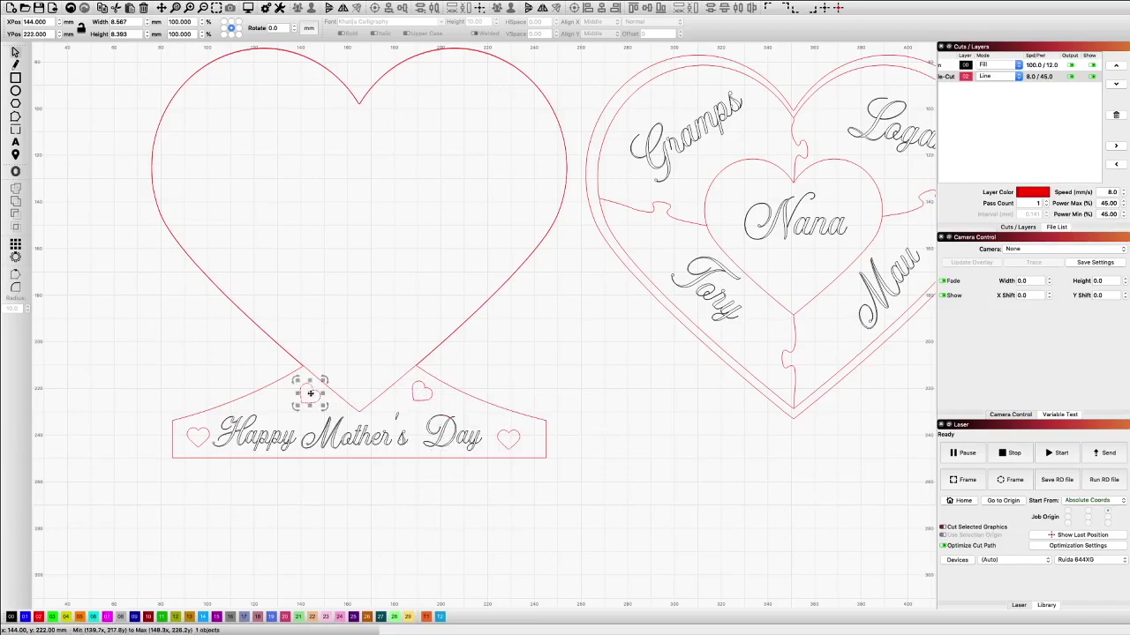
Mirror the left tilted heart horizontally and shift it slightly outward to X 142 mm, Y 222 mm.
{"action": "scroll", "coordinate": [221, 75], "scroll_direction": "down", "scroll_amount": 2}
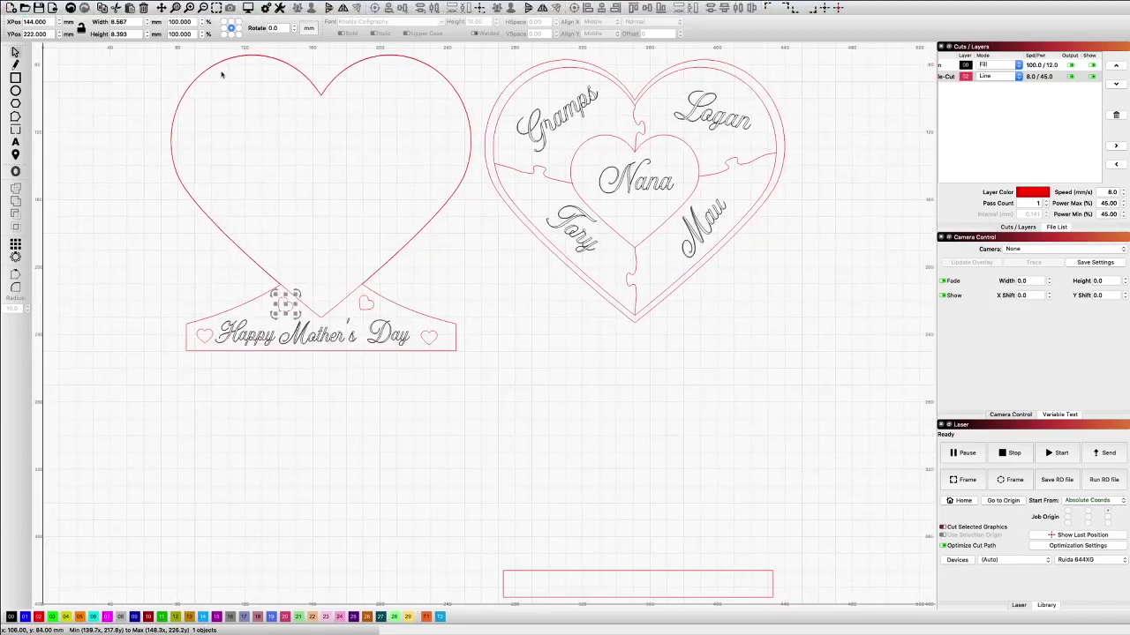
{"action": "left_click", "coordinate": [341, 10]}
{"action": "scroll", "coordinate": [304, 335], "scroll_direction": "up", "scroll_amount": 3}
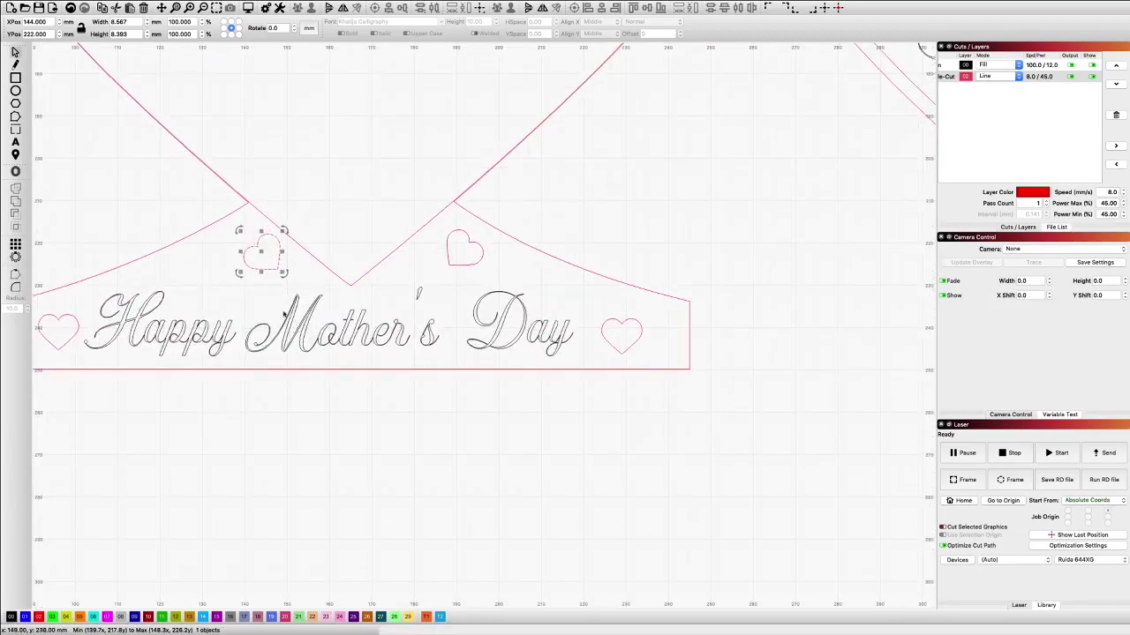
{"action": "left_click_drag", "start_coordinate": [259, 255], "coordinate": [253, 255]}
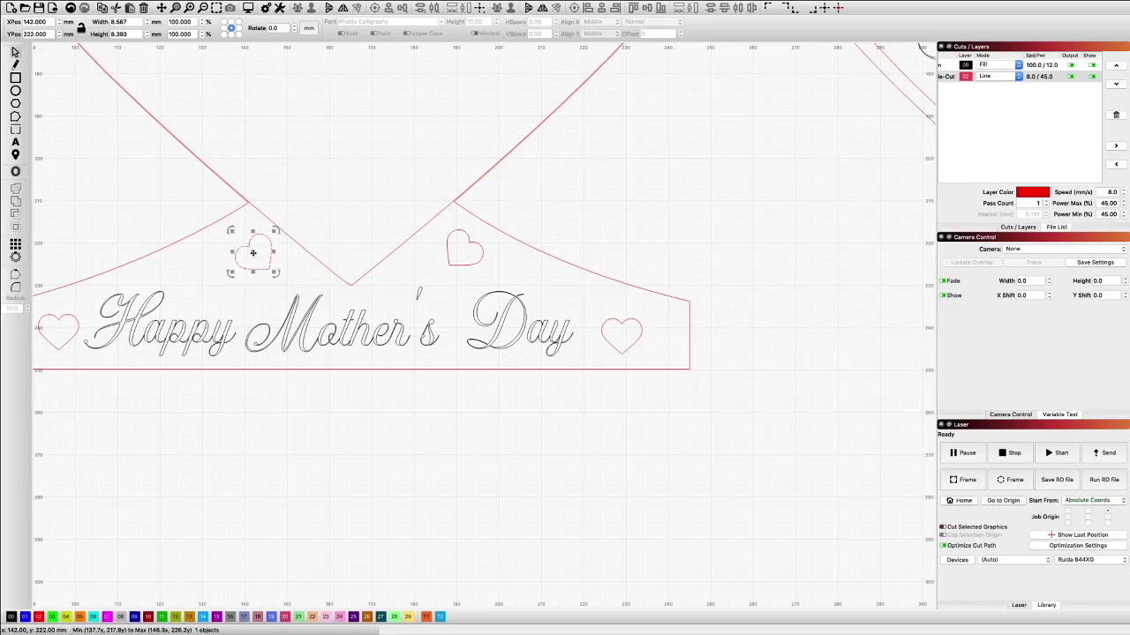
{"action": "left_click", "coordinate": [343, 386]}
Pull the extra full-size heart outline away from the stand and delete it.
{"action": "scroll", "coordinate": [343, 385], "scroll_direction": "down", "scroll_amount": 4}
{"action": "scroll", "coordinate": [344, 386], "scroll_direction": "down", "scroll_amount": 5}
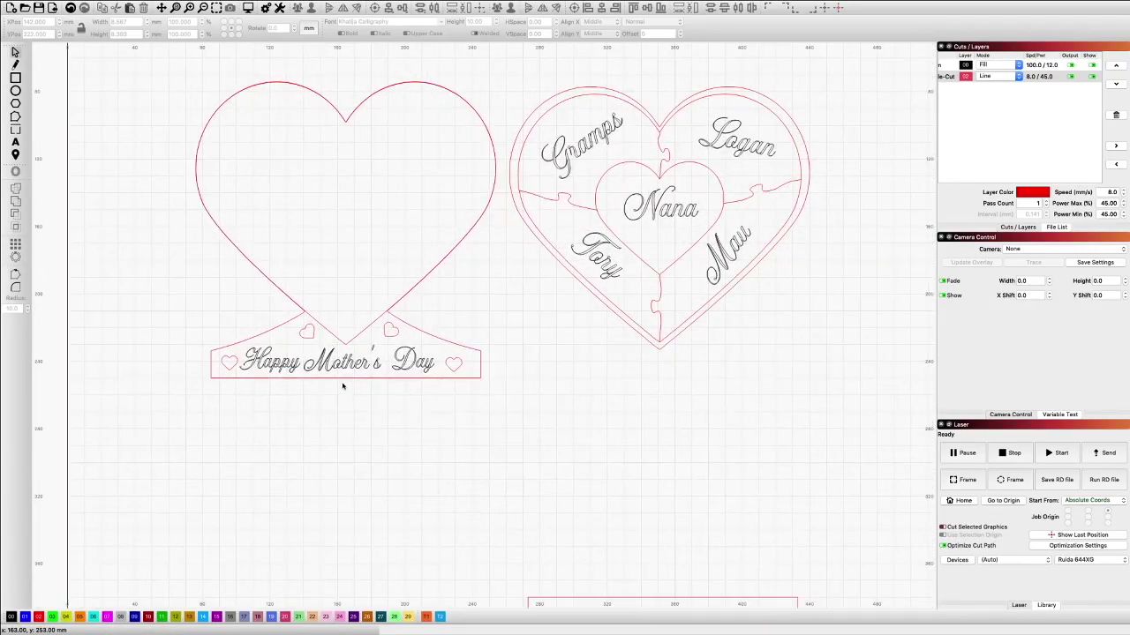
{"action": "scroll", "coordinate": [343, 386], "scroll_direction": "up", "scroll_amount": 1}
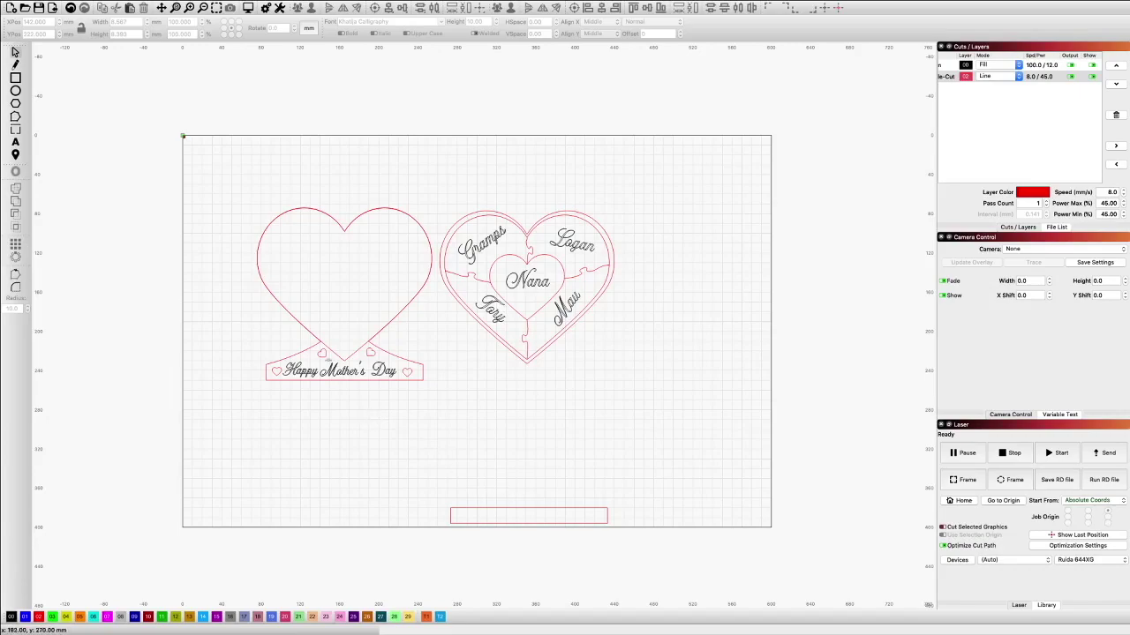
{"action": "scroll", "coordinate": [350, 390], "scroll_direction": "up", "scroll_amount": 1}
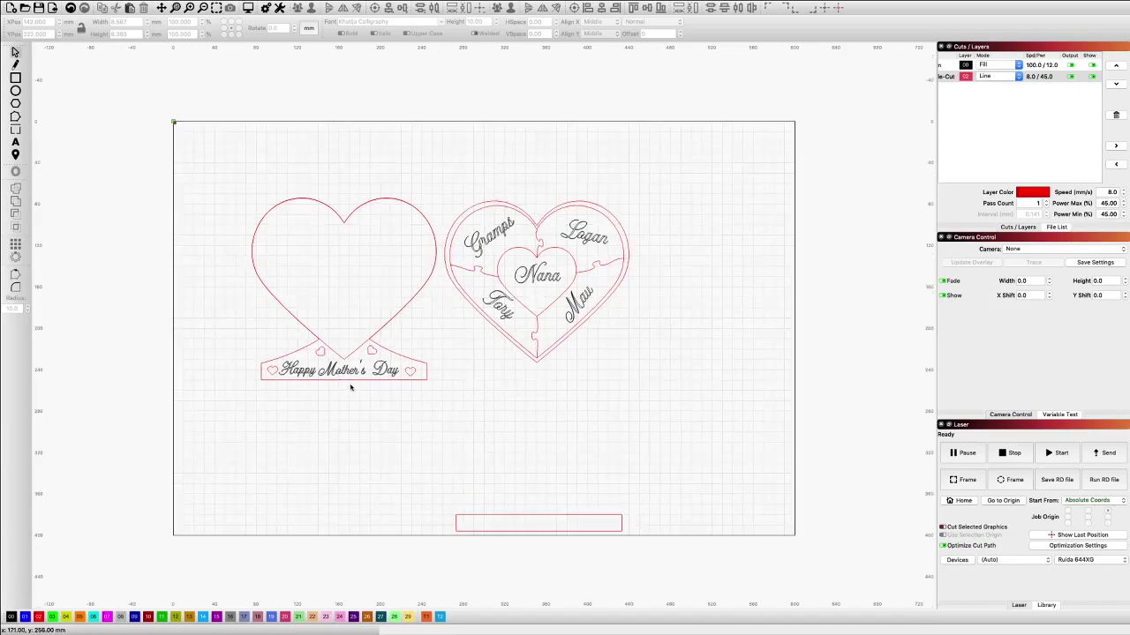
{"action": "left_click", "coordinate": [355, 349]}
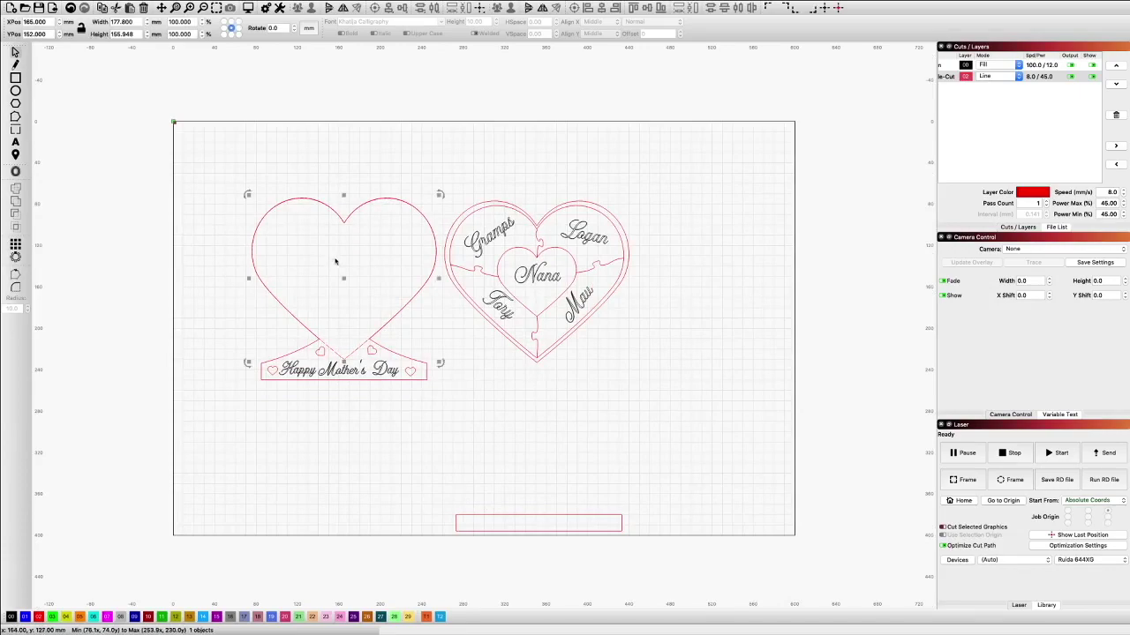
{"action": "mouse_move", "coordinate": [346, 279]}
{"action": "left_mouse_down"}
{"action": "mouse_move", "coordinate": [804, 204]}
{"action": "mouse_move", "coordinate": [753, 218]}
{"action": "left_mouse_up"}
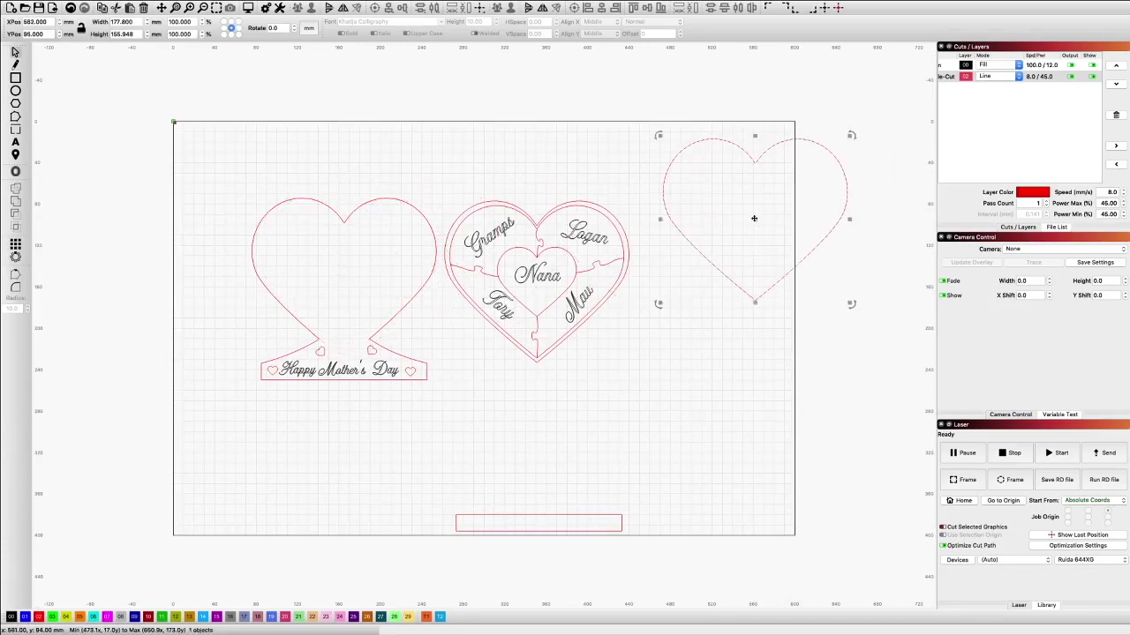
{"action": "key", "text": "Escape"}
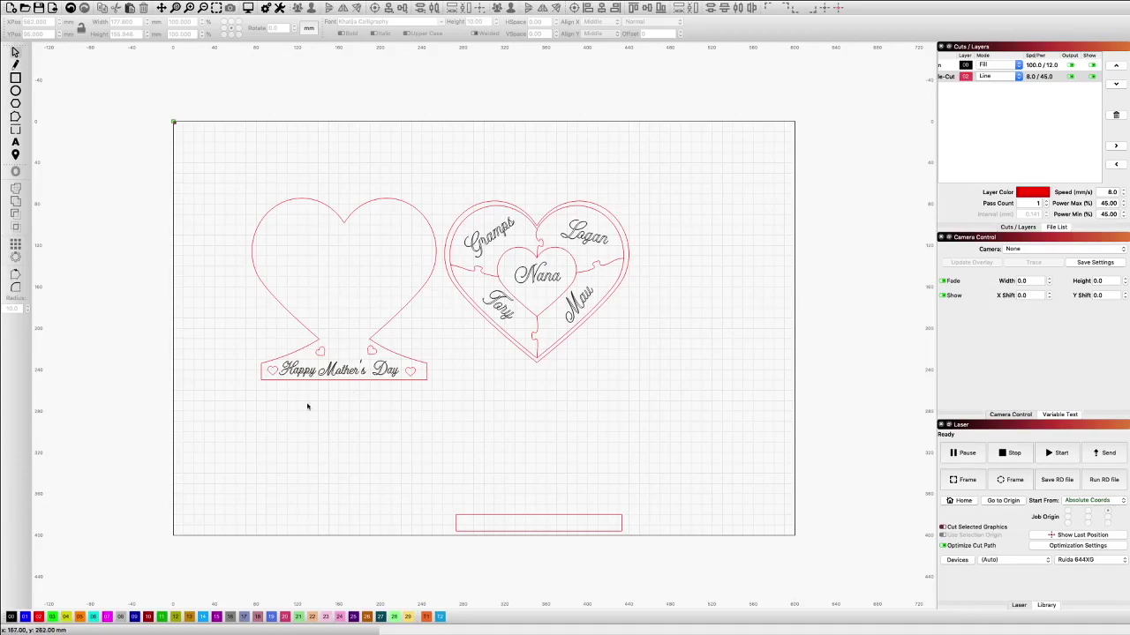
Draw a rectangle about 17 mm by 4.3 mm along the base's lower edge, below the word "Happy".
{"action": "scroll", "coordinate": [291, 410], "scroll_direction": "up", "scroll_amount": 3}
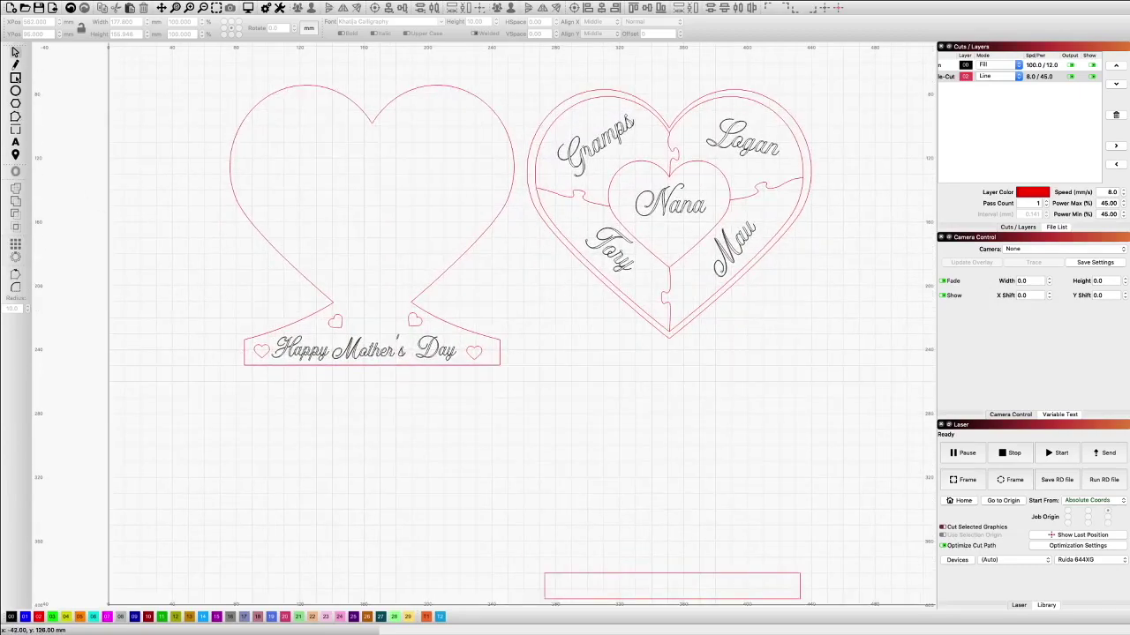
{"action": "left_click", "coordinate": [15, 77]}
{"action": "scroll", "coordinate": [259, 393], "scroll_direction": "up", "scroll_amount": 5}
{"action": "scroll", "coordinate": [262, 394], "scroll_direction": "up", "scroll_amount": 1}
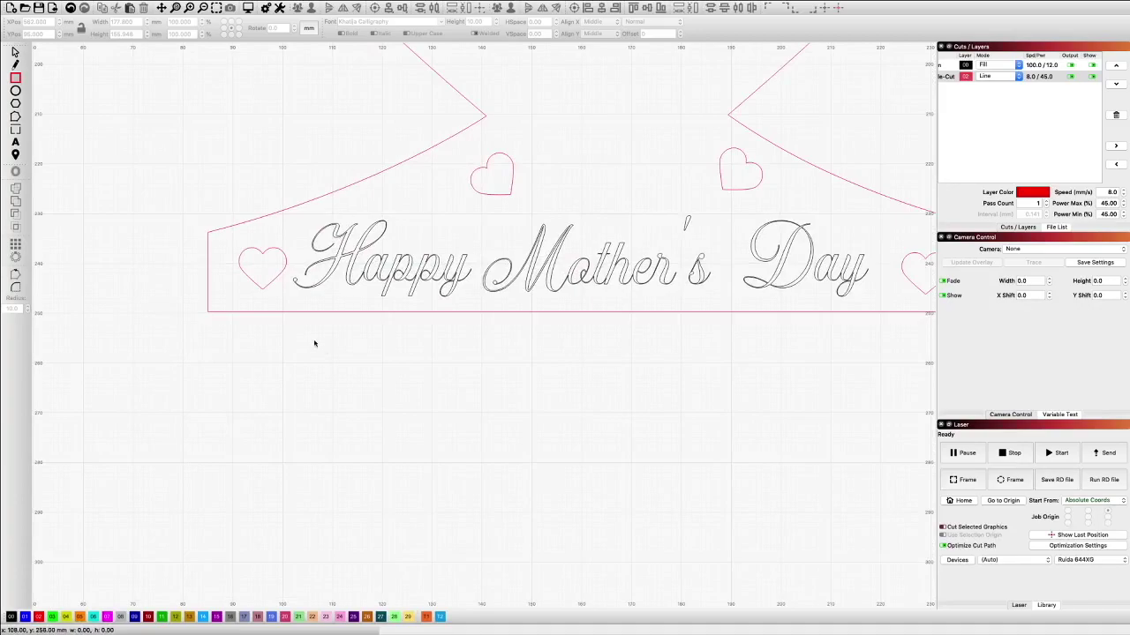
{"action": "left_click_drag", "start_coordinate": [293, 314], "coordinate": [378, 332]}
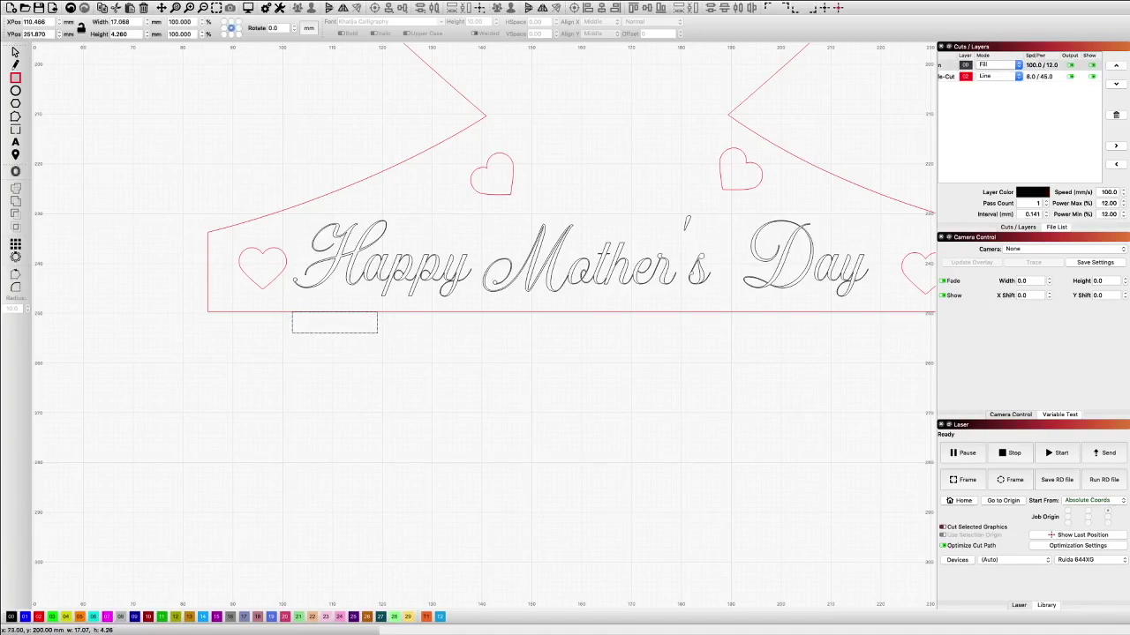
Move the small rectangle just below the base's lower edge, centred at X 113 mm, Y 254 mm.
{"action": "mouse_move", "coordinate": [129, 21]}
{"action": "left_mouse_down"}
{"action": "mouse_move", "coordinate": [118, 21]}
{"action": "mouse_move", "coordinate": [141, 35]}
{"action": "left_mouse_up"}
{"action": "left_click", "coordinate": [15, 52]}
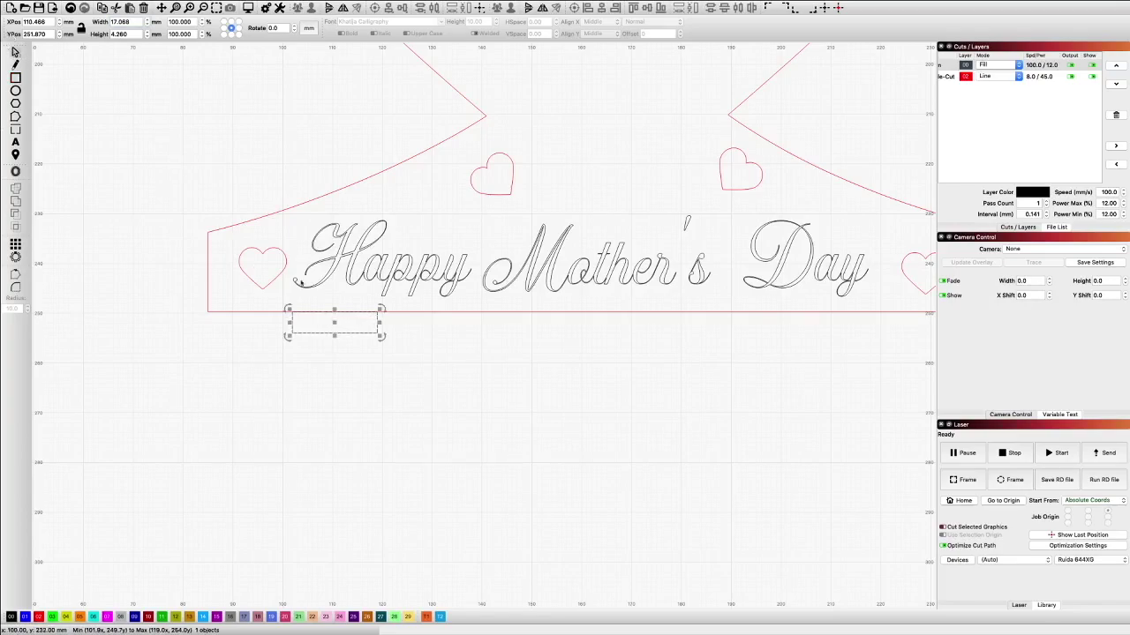
{"action": "left_click_drag", "start_coordinate": [332, 323], "coordinate": [342, 345]}
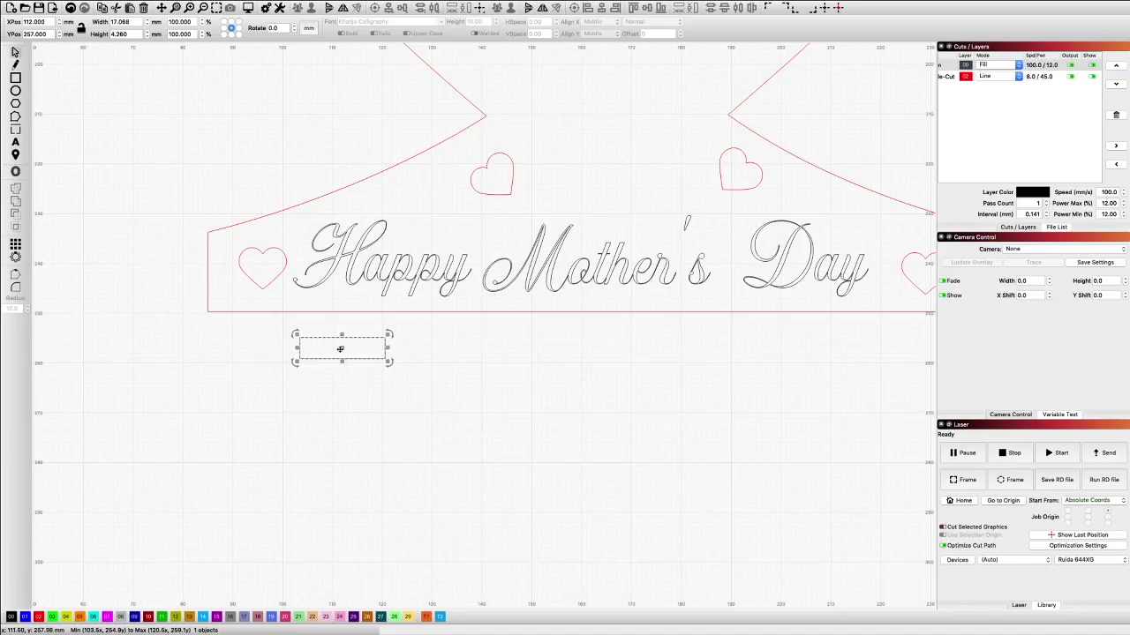
{"action": "mouse_move", "coordinate": [342, 346]}
{"action": "left_mouse_down"}
{"action": "mouse_move", "coordinate": [344, 329]}
{"action": "mouse_move", "coordinate": [343, 341]}
{"action": "left_mouse_up"}
{"action": "scroll", "coordinate": [322, 339], "scroll_direction": "up", "scroll_amount": 3}
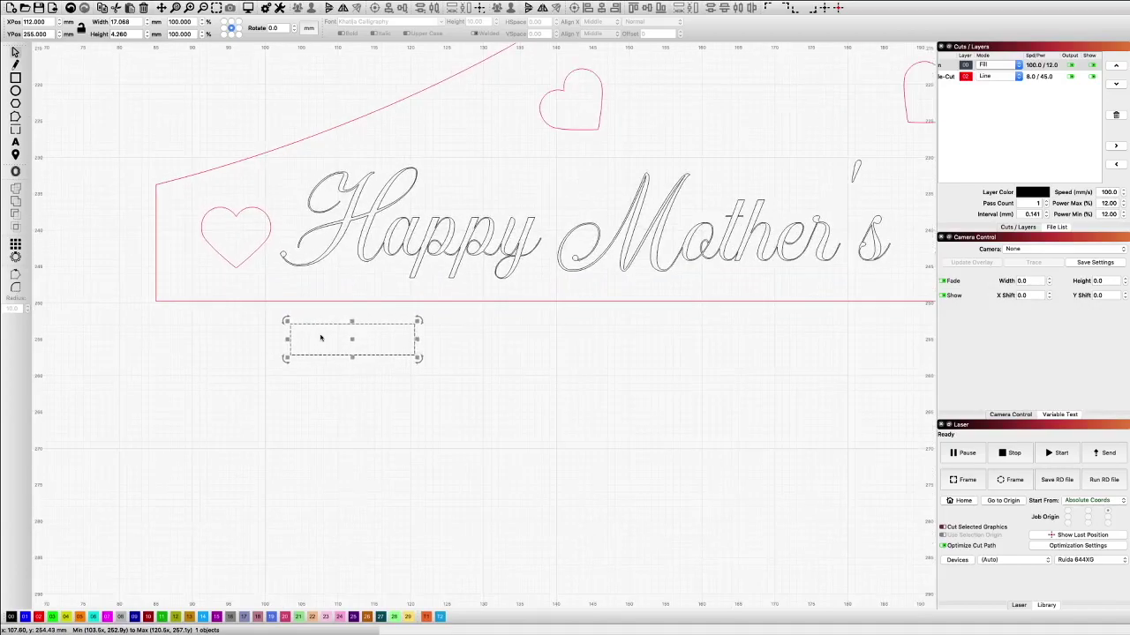
{"action": "scroll", "coordinate": [320, 338], "scroll_direction": "up", "scroll_amount": 1}
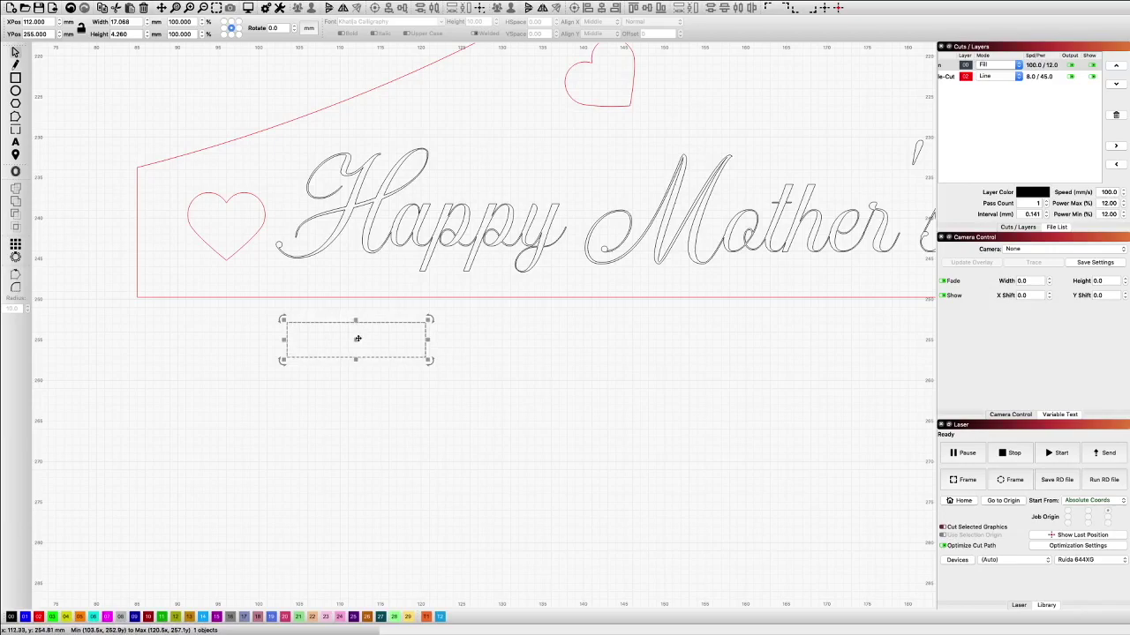
{"action": "left_click_drag", "start_coordinate": [358, 337], "coordinate": [361, 332]}
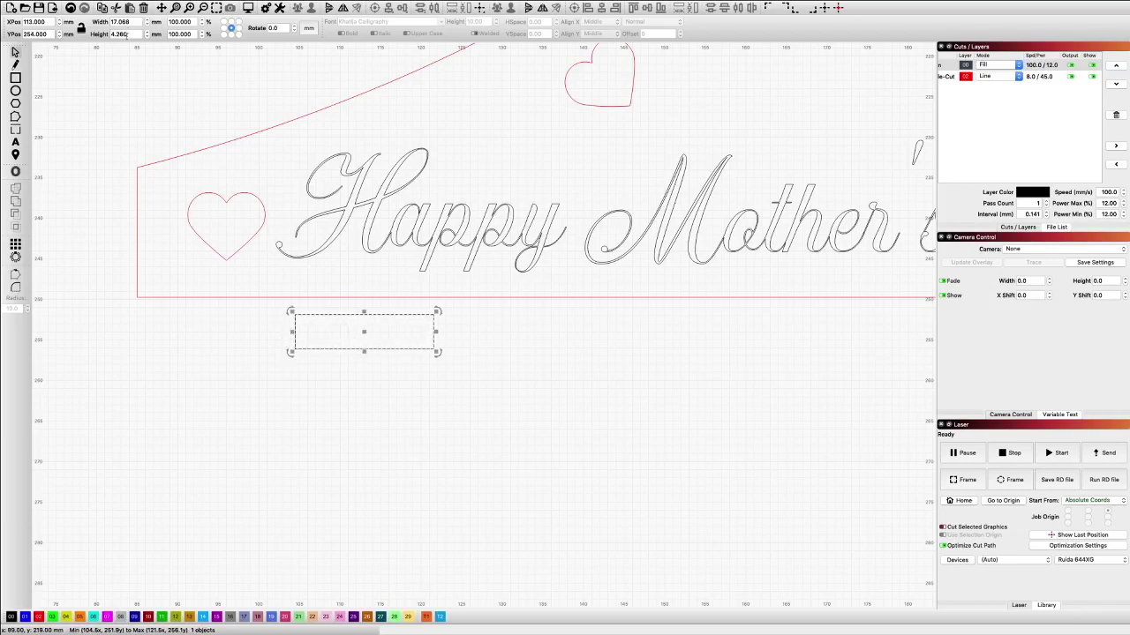
Set the small rectangle's height to 8 mm.
{"action": "double_click", "coordinate": [127, 34]}
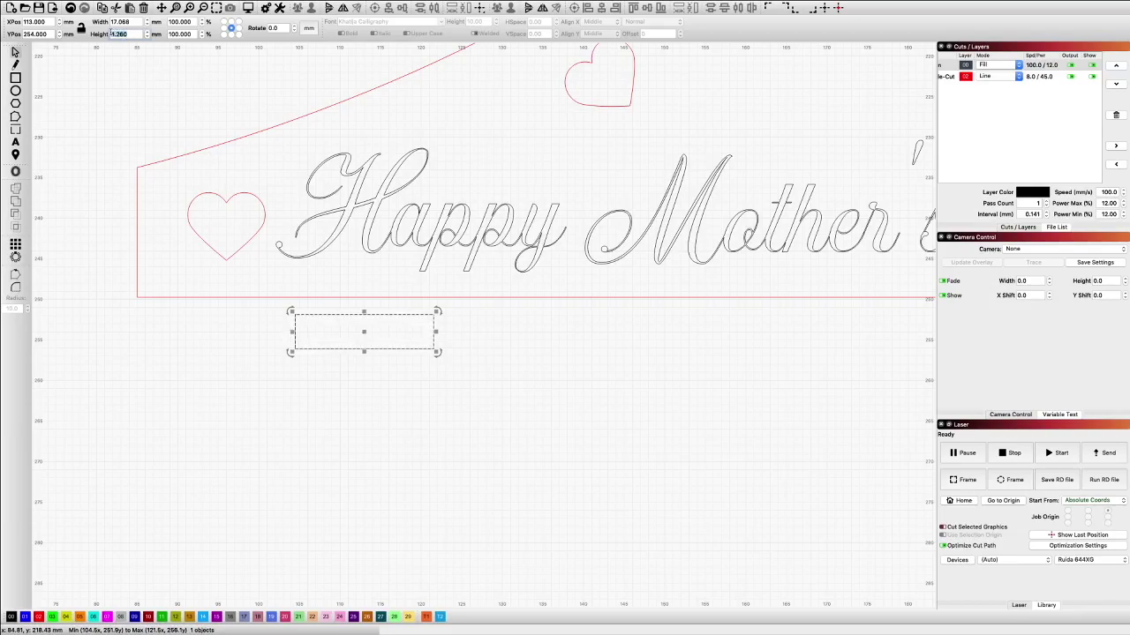
{"action": "type", "text": "8"}
{"action": "key", "text": "Return"}
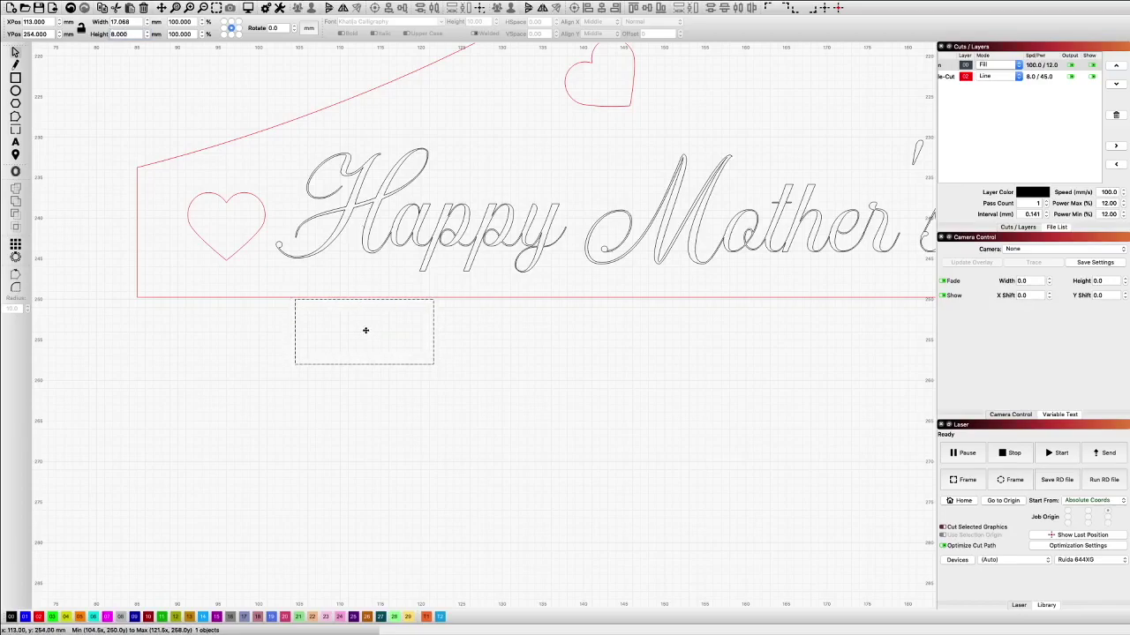
Align the rectangle's upper edge with the base's lower edge, centring it at about X 112.8 mm, Y 253.7 mm.
{"action": "key", "text": "Up"}
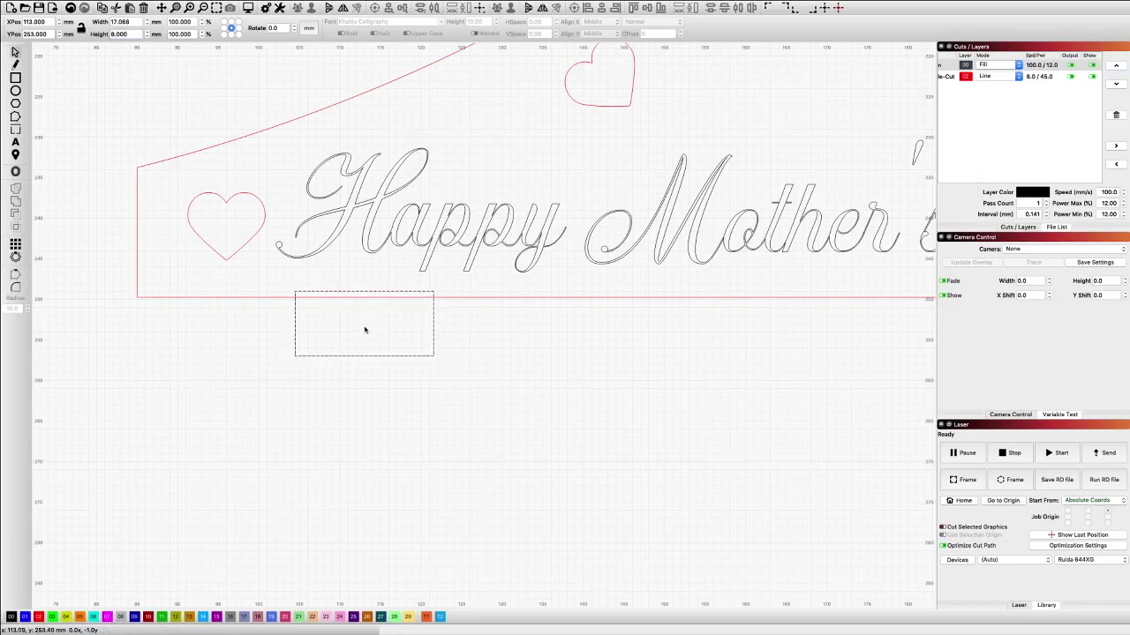
{"action": "scroll", "coordinate": [318, 348], "scroll_direction": "up", "scroll_amount": 8}
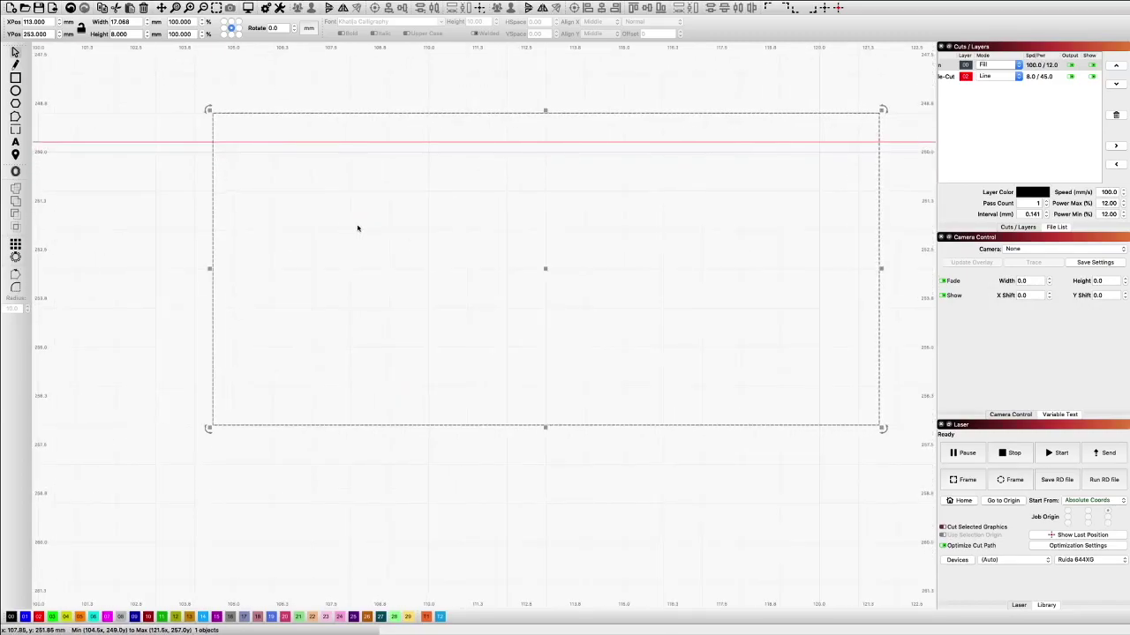
{"action": "left_click_drag", "start_coordinate": [544, 267], "coordinate": [537, 296]}
{"action": "scroll", "coordinate": [536, 295], "scroll_direction": "down", "scroll_amount": 6}
{"action": "scroll", "coordinate": [536, 294], "scroll_direction": "down", "scroll_amount": 8}
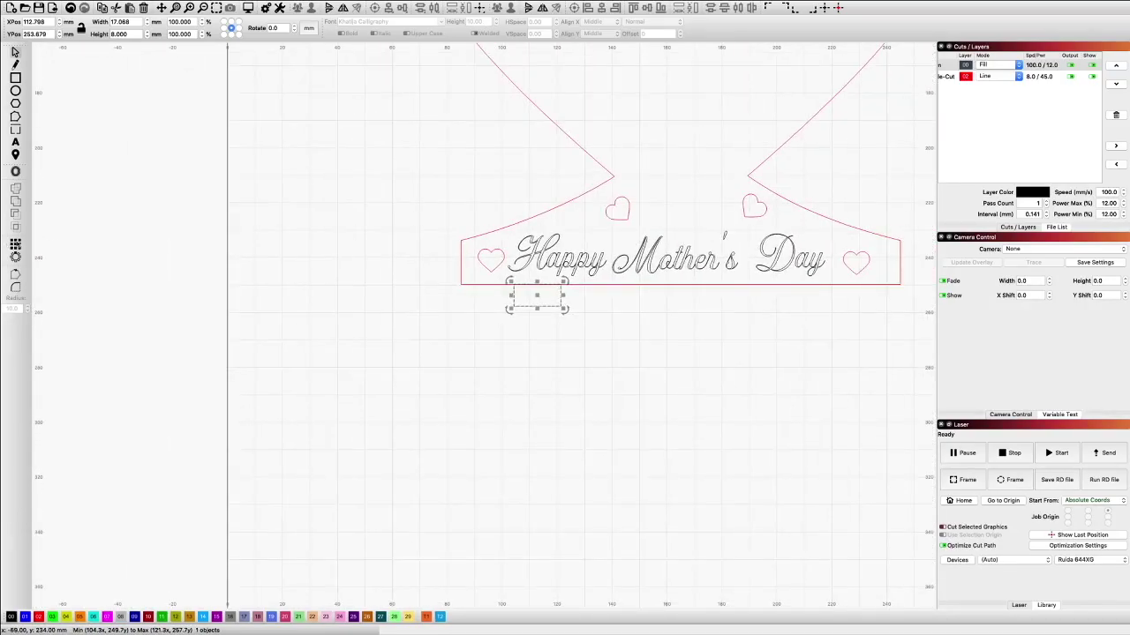
Create a grid array of the tab rectangle with 3 columns, 1 row and 30 mm horizontal padding between edges.
{"action": "key", "text": "super+shift+a"}
{"action": "left_click_drag", "start_coordinate": [565, 243], "coordinate": [426, 314]}
{"action": "left_click", "coordinate": [416, 338]}
{"action": "left_click", "coordinate": [416, 338]}
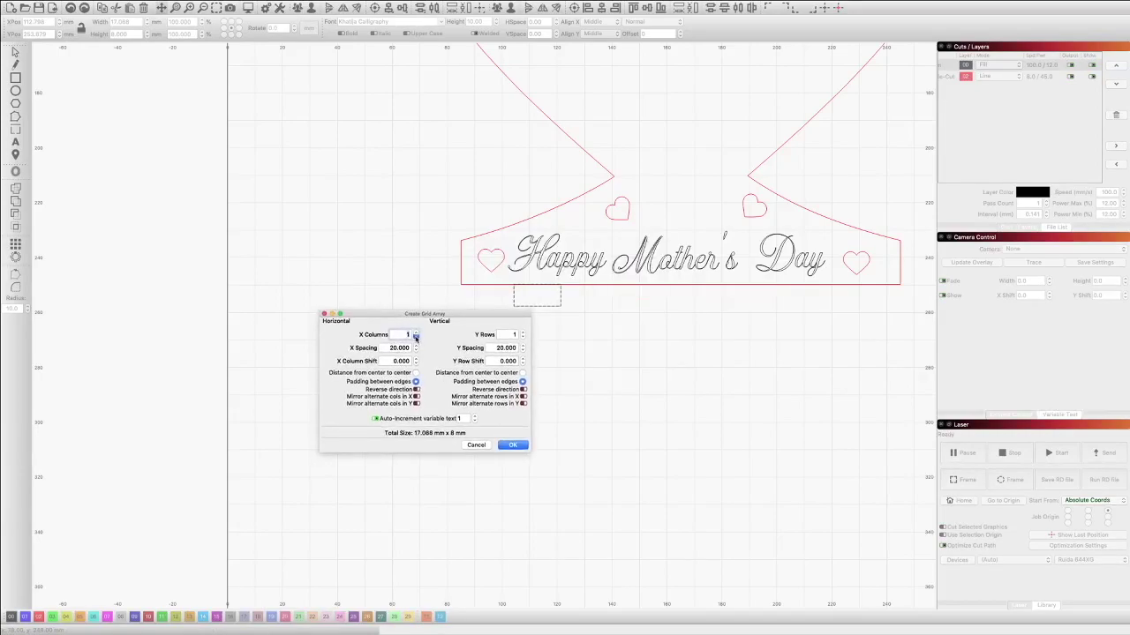
{"action": "left_click", "coordinate": [385, 348]}
{"action": "left_click", "coordinate": [416, 334]}
{"action": "left_click", "coordinate": [416, 332]}
{"action": "key", "text": "Tab"}
{"action": "type", "text": "30"}
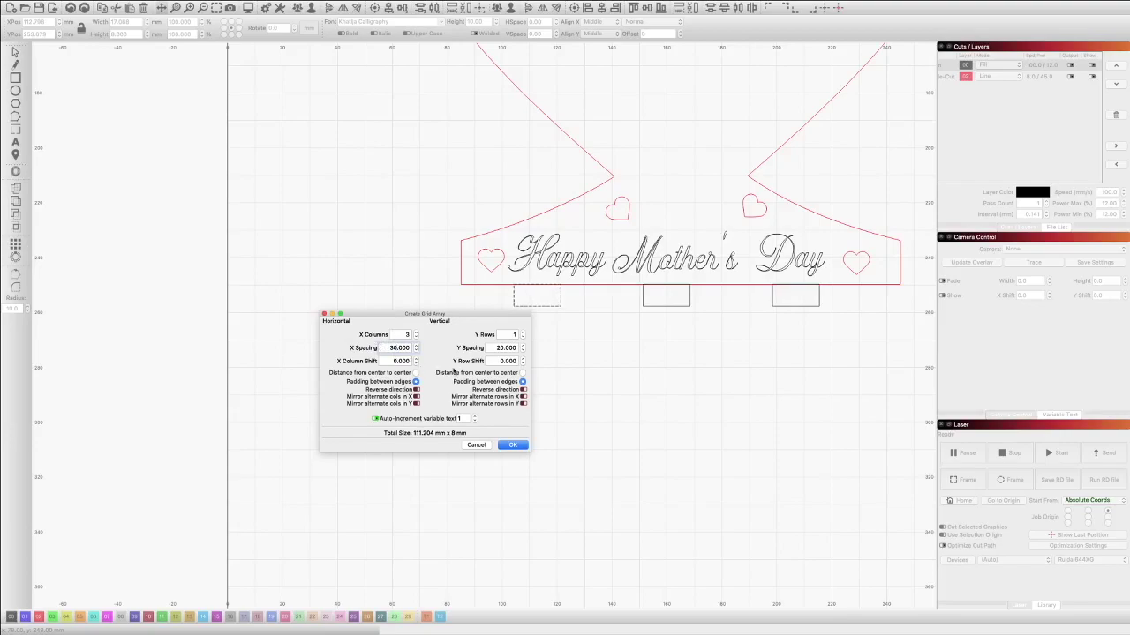
{"action": "left_click", "coordinate": [512, 446]}
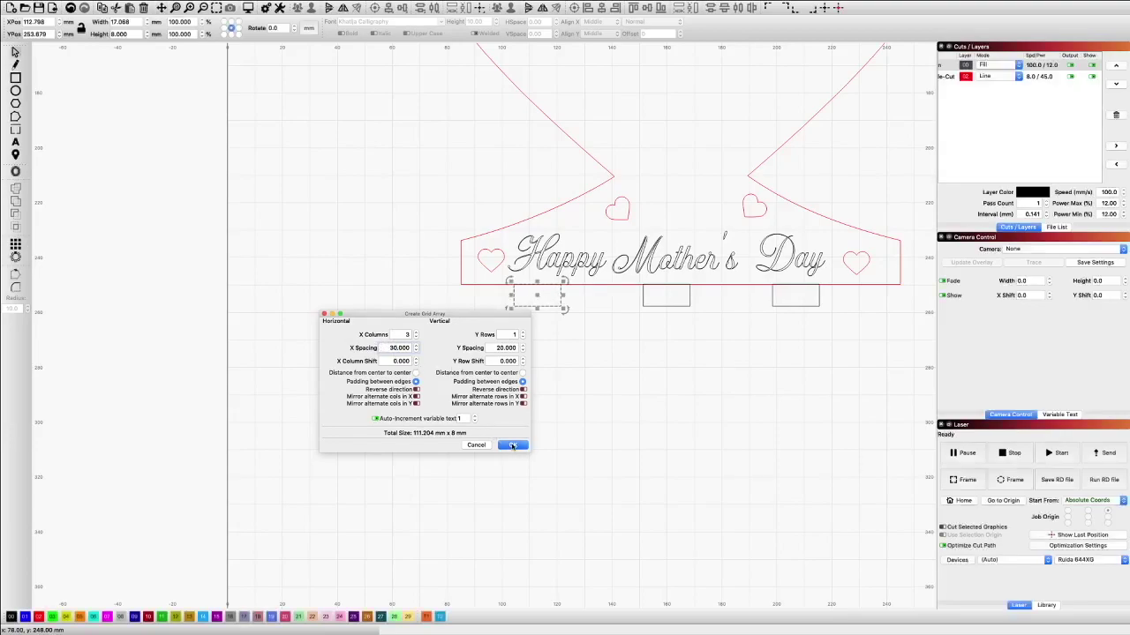
Try to centre the three ungrouped tab rectangles horizontally on the stand outline, and undo the alignment.
{"action": "left_click", "coordinate": [688, 376]}
{"action": "left_click_drag", "start_coordinate": [831, 315], "coordinate": [504, 295]}
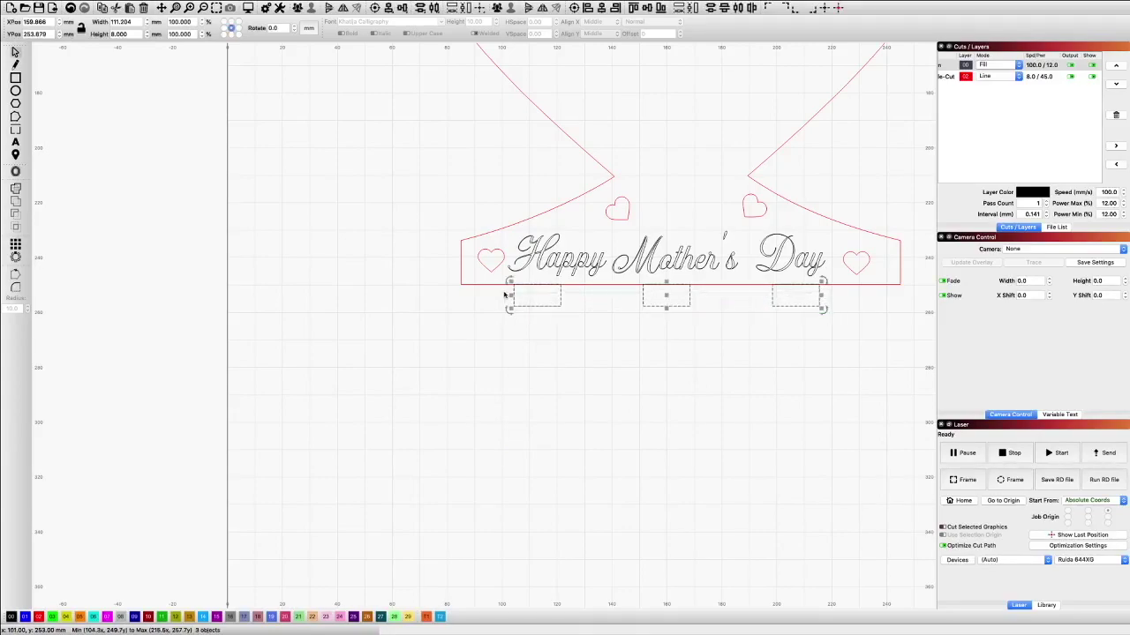
{"action": "left_click", "coordinate": [547, 210], "text": "shift"}
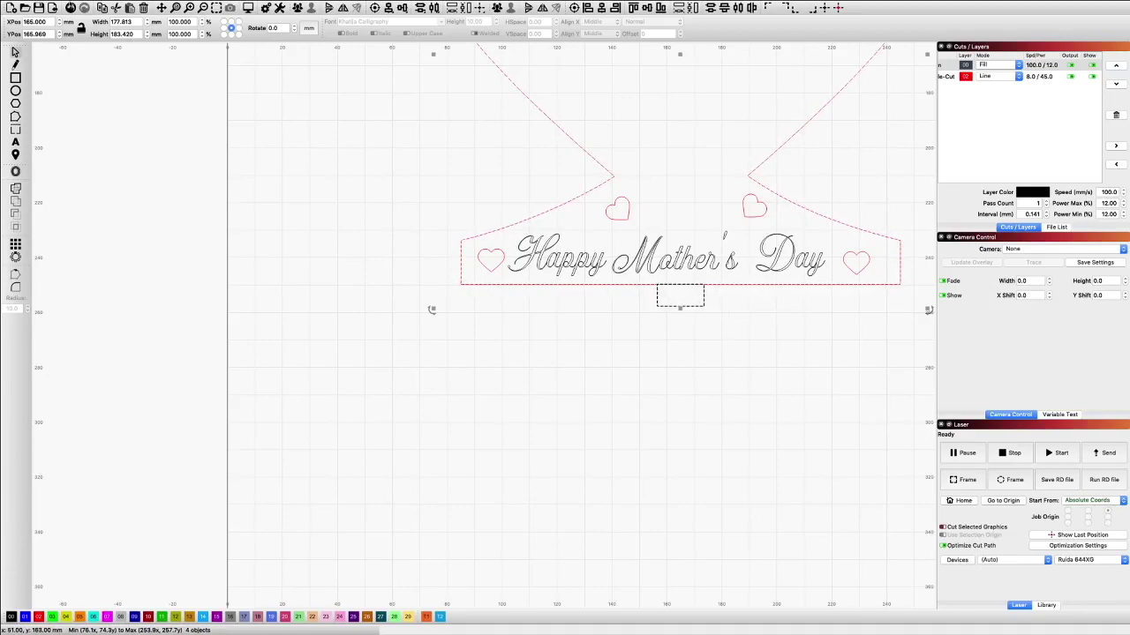
{"action": "left_click", "coordinate": [84, 7]}
Group the three tab rectangles and centre the group horizontally on the stand outline.
{"action": "left_click_drag", "start_coordinate": [833, 316], "coordinate": [511, 297]}
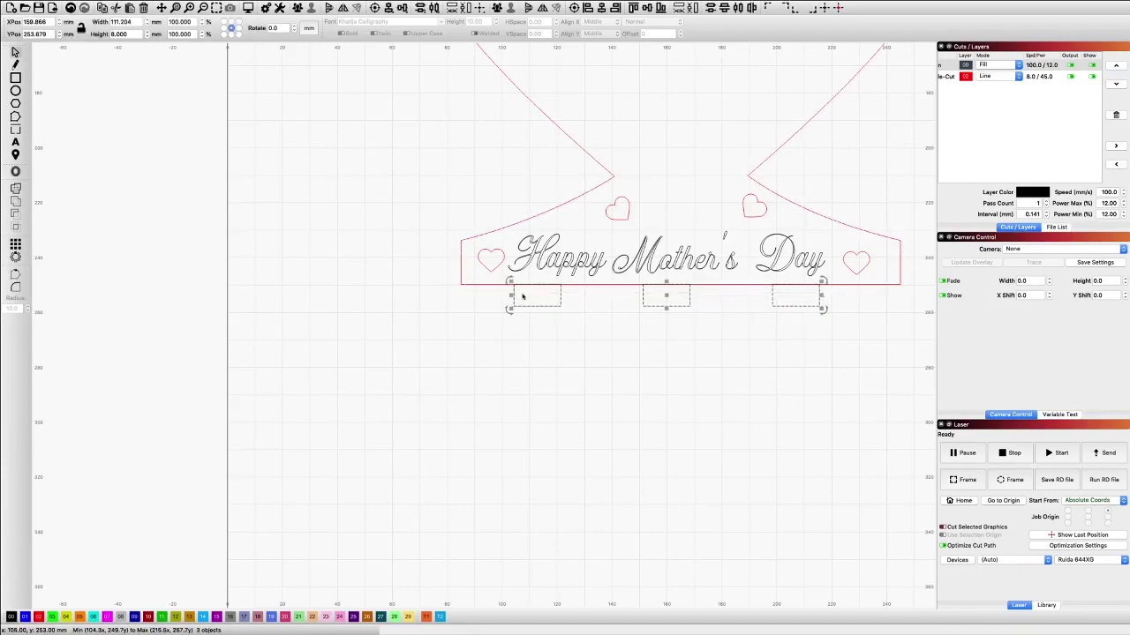
{"action": "right_click", "coordinate": [531, 303]}
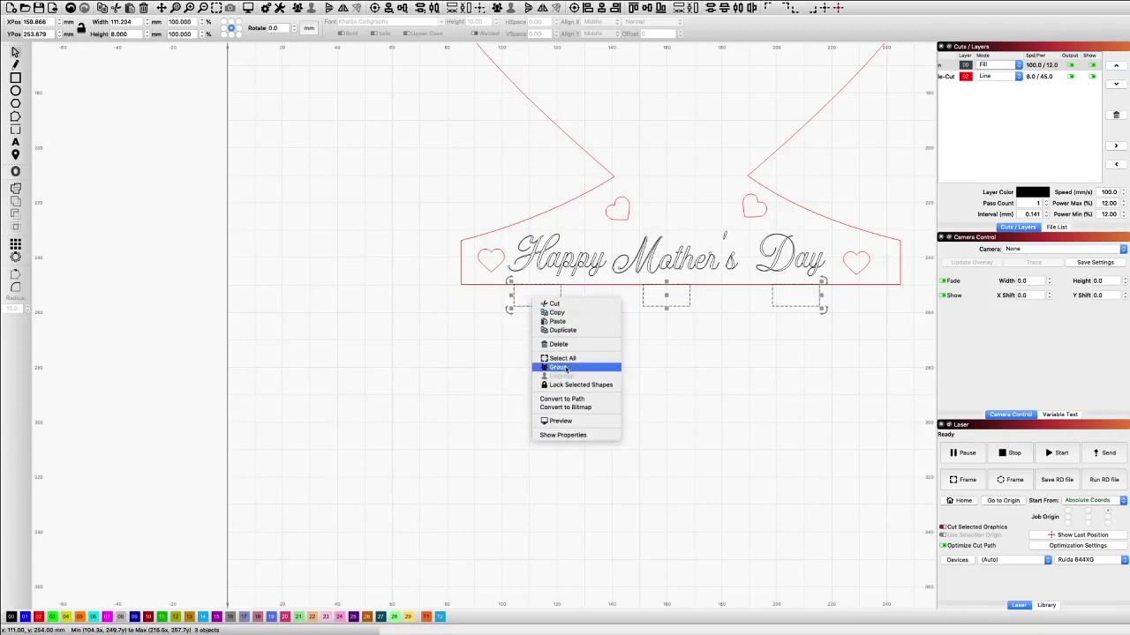
{"action": "left_click", "coordinate": [600, 367]}
{"action": "left_click", "coordinate": [688, 289]}
{"action": "left_click", "coordinate": [699, 284], "text": "shift"}
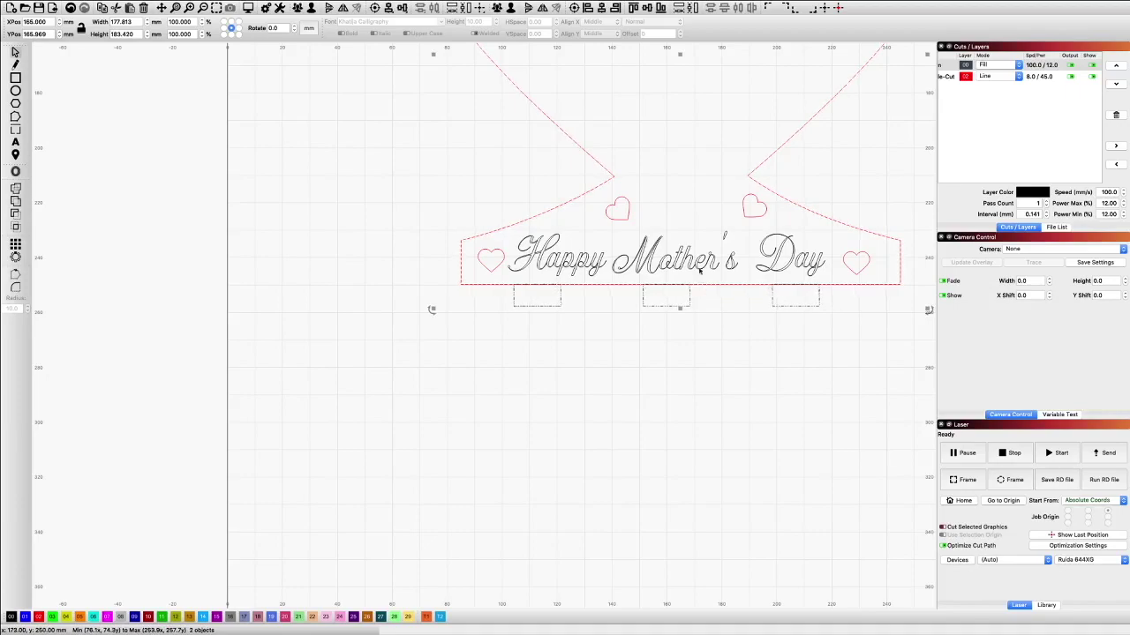
{"action": "mouse_move", "coordinate": [570, 12]}
{"action": "scroll", "coordinate": [610, 63], "scroll_direction": "down", "scroll_amount": 1}
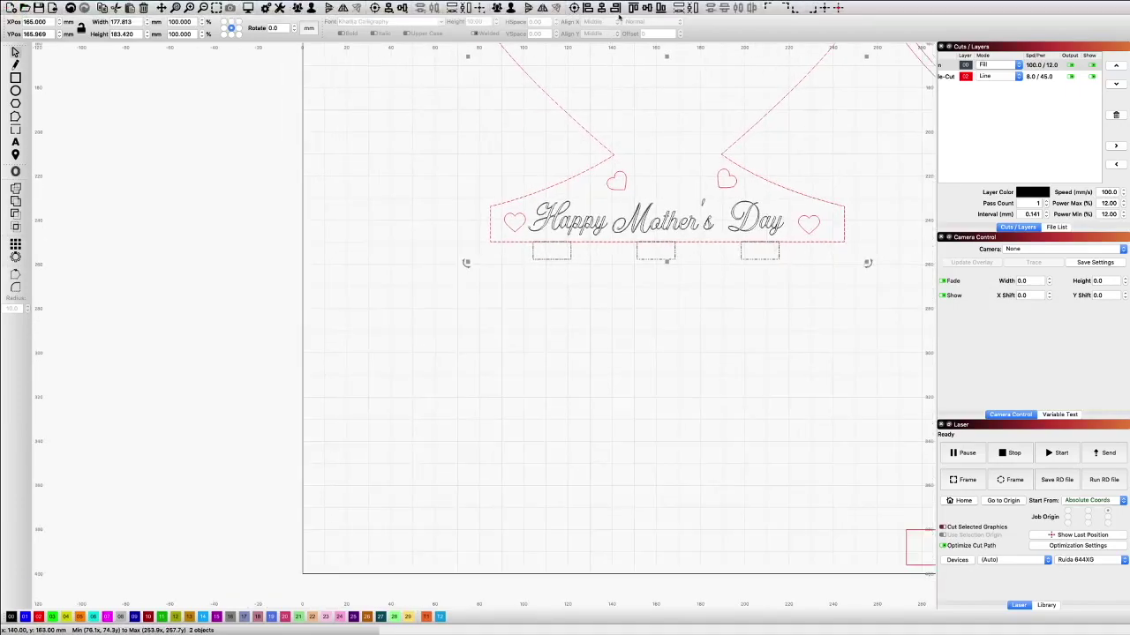
{"action": "left_click", "coordinate": [841, 326]}
Combine the grouped tabs and the stand outline into a single shape with a Boolean union.
{"action": "scroll", "coordinate": [730, 242], "scroll_direction": "up", "scroll_amount": 1}
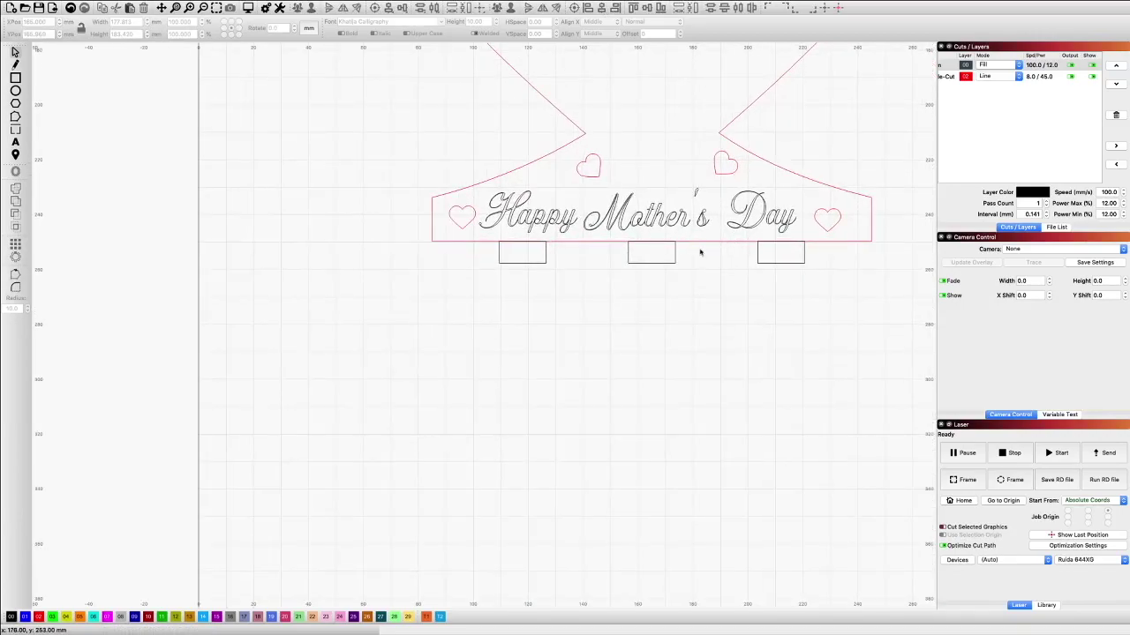
{"action": "scroll", "coordinate": [691, 240], "scroll_direction": "down", "scroll_amount": 1}
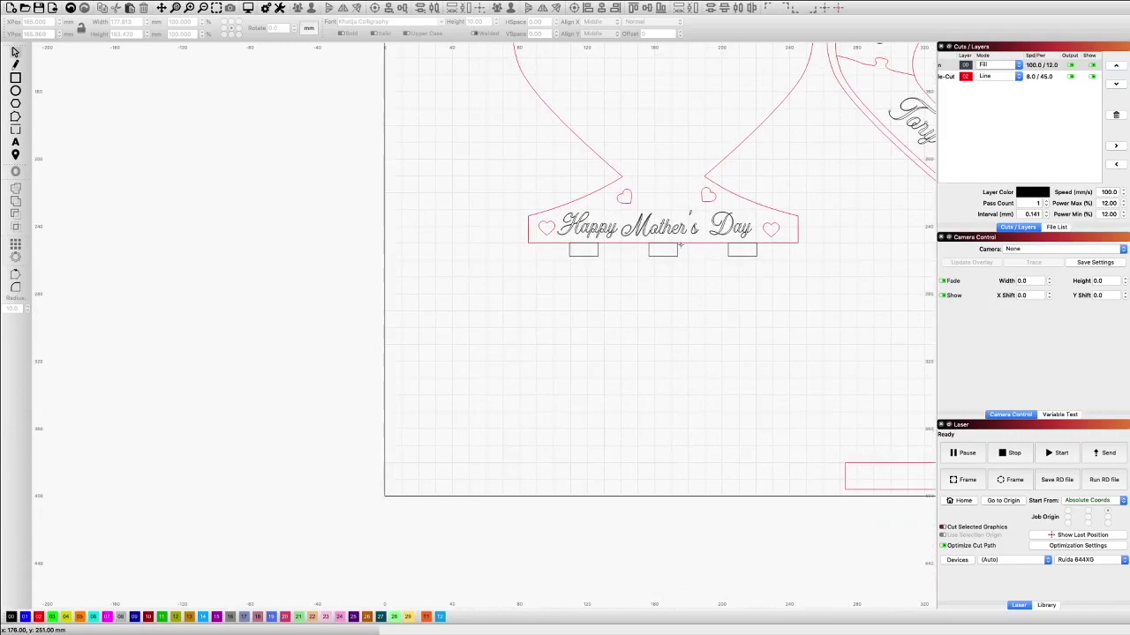
{"action": "scroll", "coordinate": [679, 247], "scroll_direction": "up", "scroll_amount": 5}
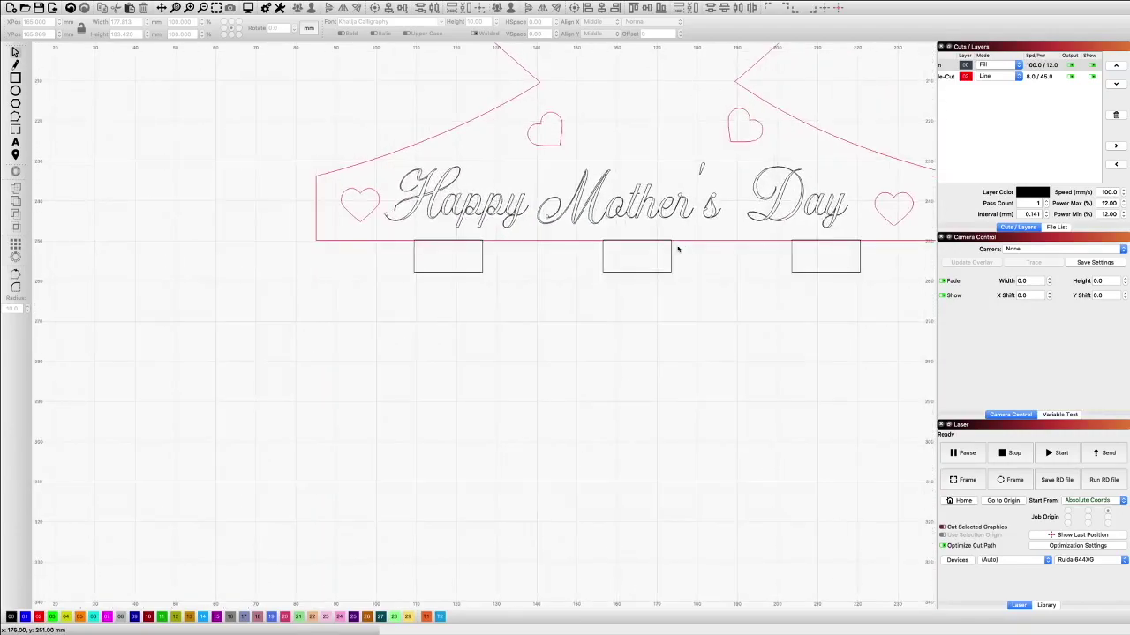
{"action": "left_click", "coordinate": [671, 247]}
{"action": "left_click", "coordinate": [687, 242]}
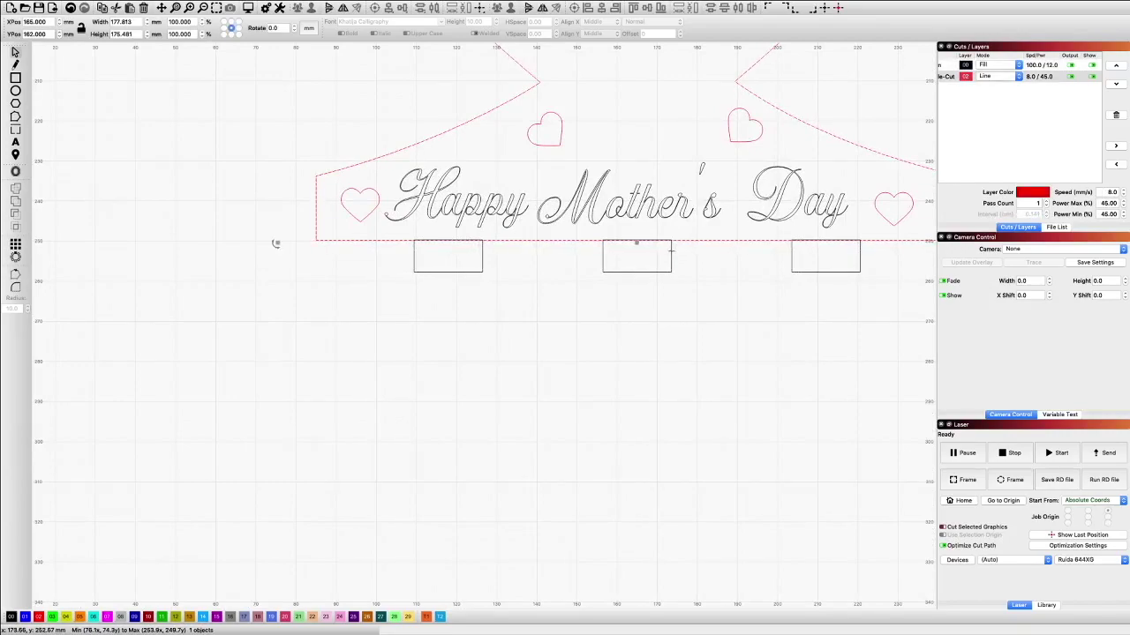
{"action": "key", "text": "ctrl+a"}
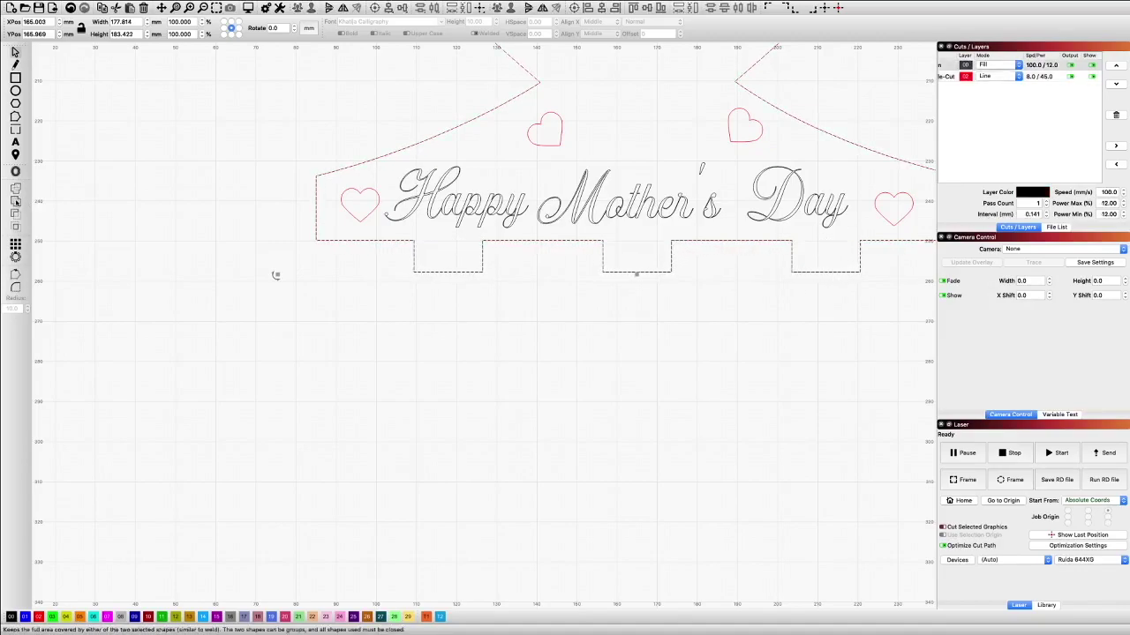
Assign the combined stand outline to the red cut layer 02 and deselect it.
{"action": "scroll", "coordinate": [560, 347], "scroll_direction": "down", "scroll_amount": 4}
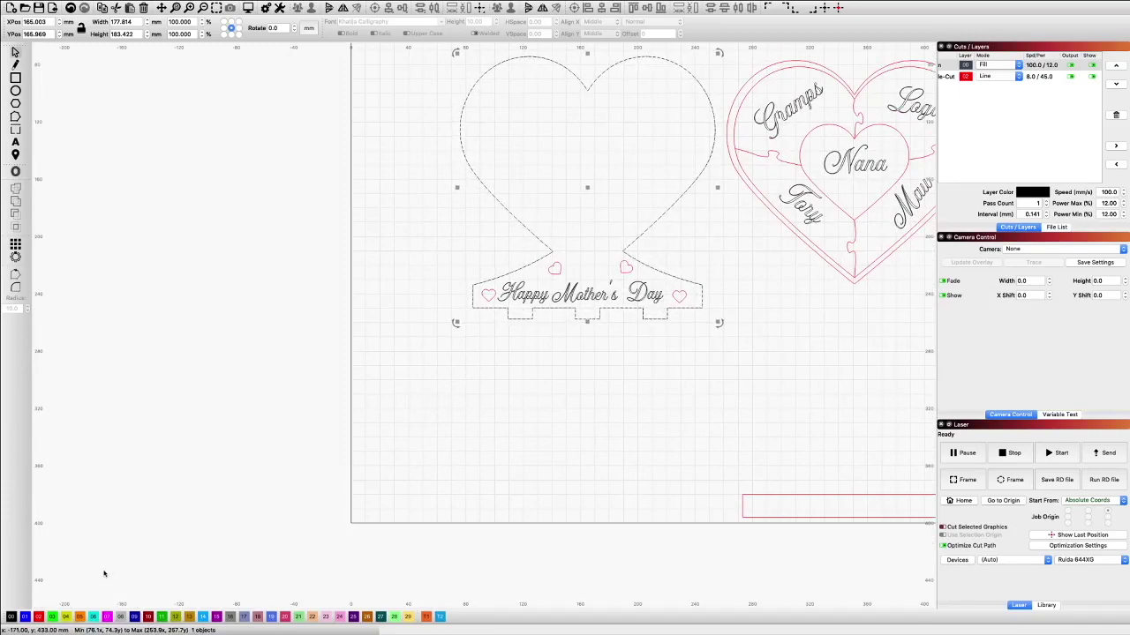
{"action": "left_click", "coordinate": [38, 616]}
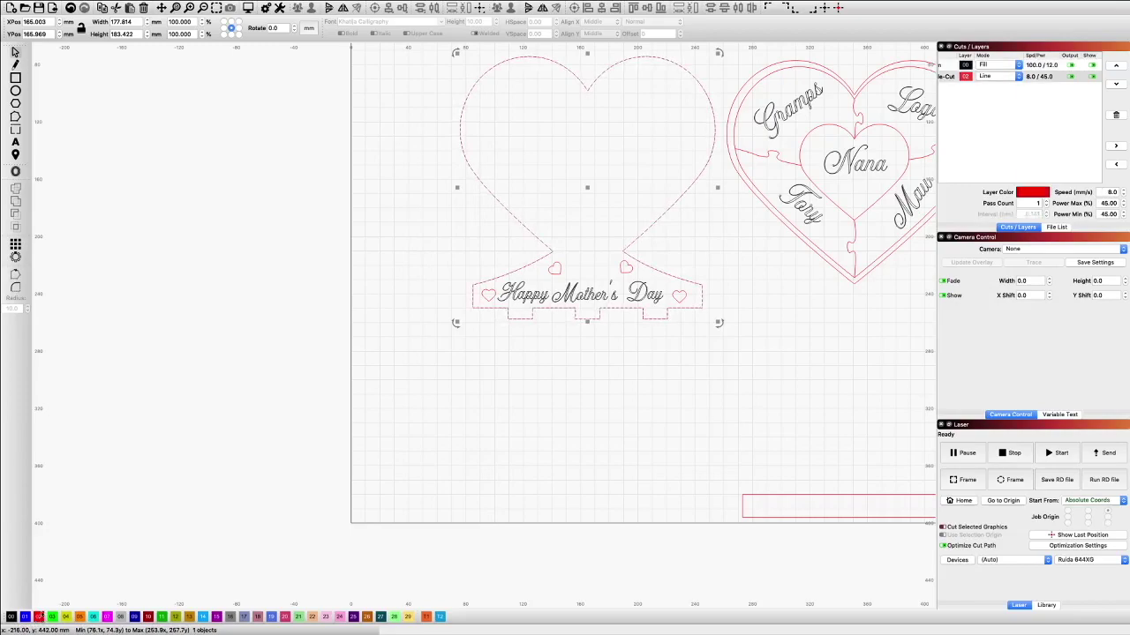
{"action": "left_click", "coordinate": [591, 443]}
{"action": "scroll", "coordinate": [630, 191], "scroll_direction": "down", "scroll_amount": 4}
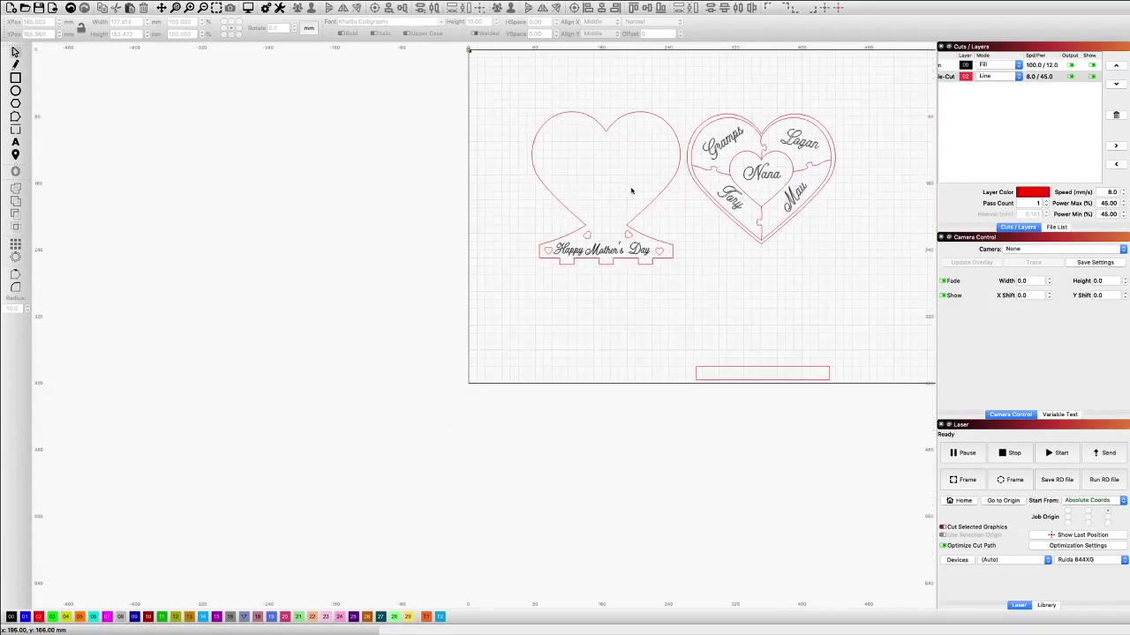
Draw an ellipse about 236 mm by 100 mm below the stand and set its width to 177.8 mm.
{"action": "scroll", "coordinate": [697, 208], "scroll_direction": "up", "scroll_amount": 2}
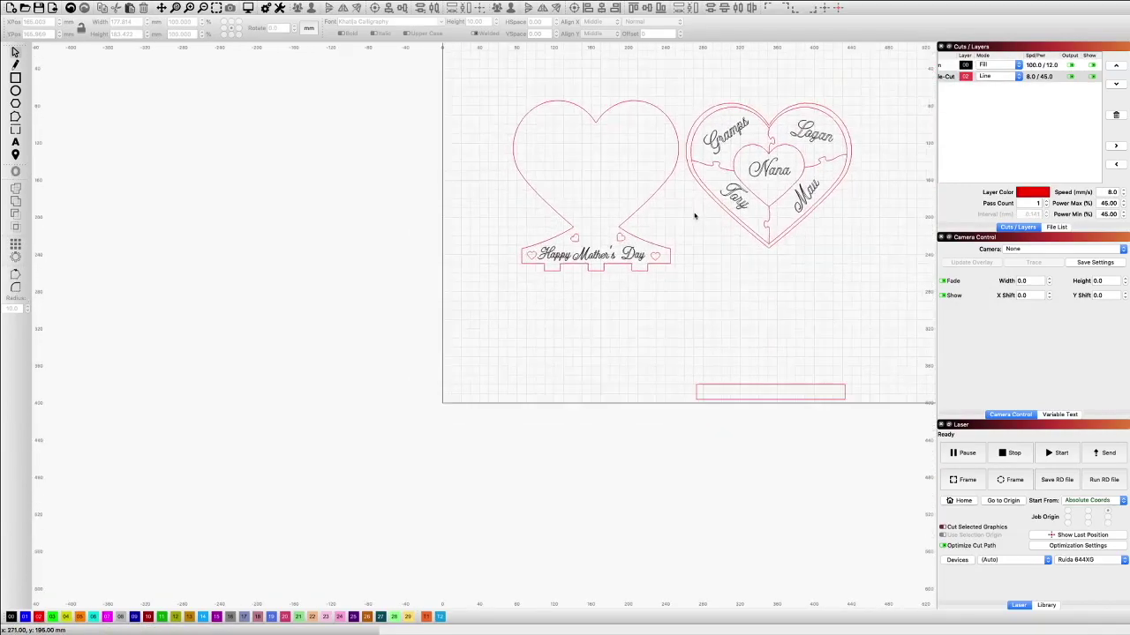
{"action": "left_click", "coordinate": [677, 154]}
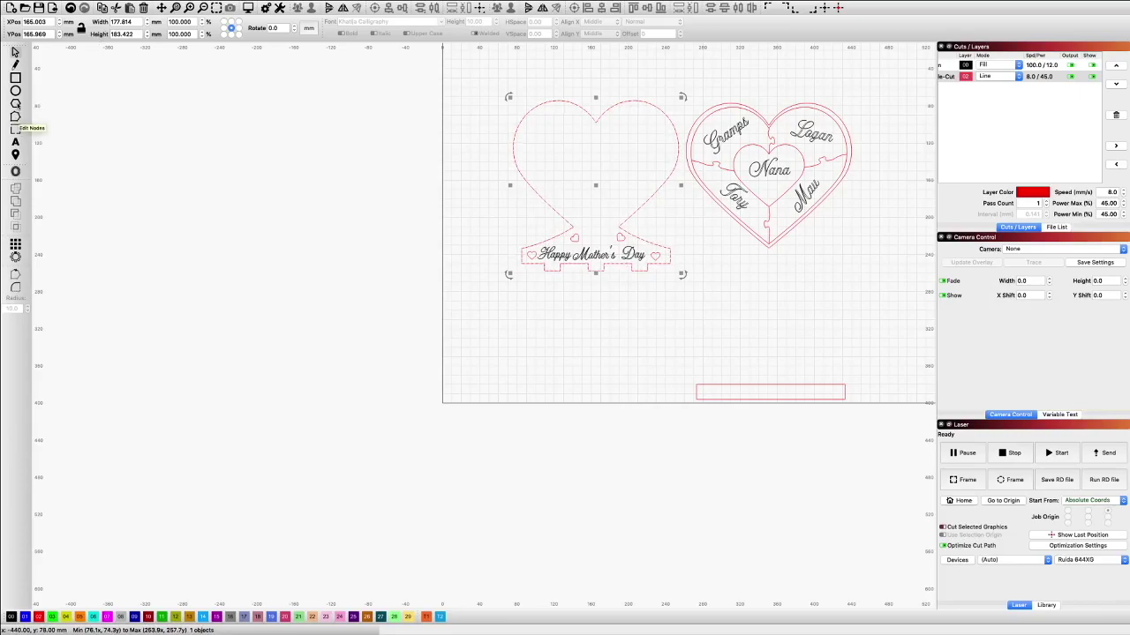
{"action": "left_click", "coordinate": [15, 91]}
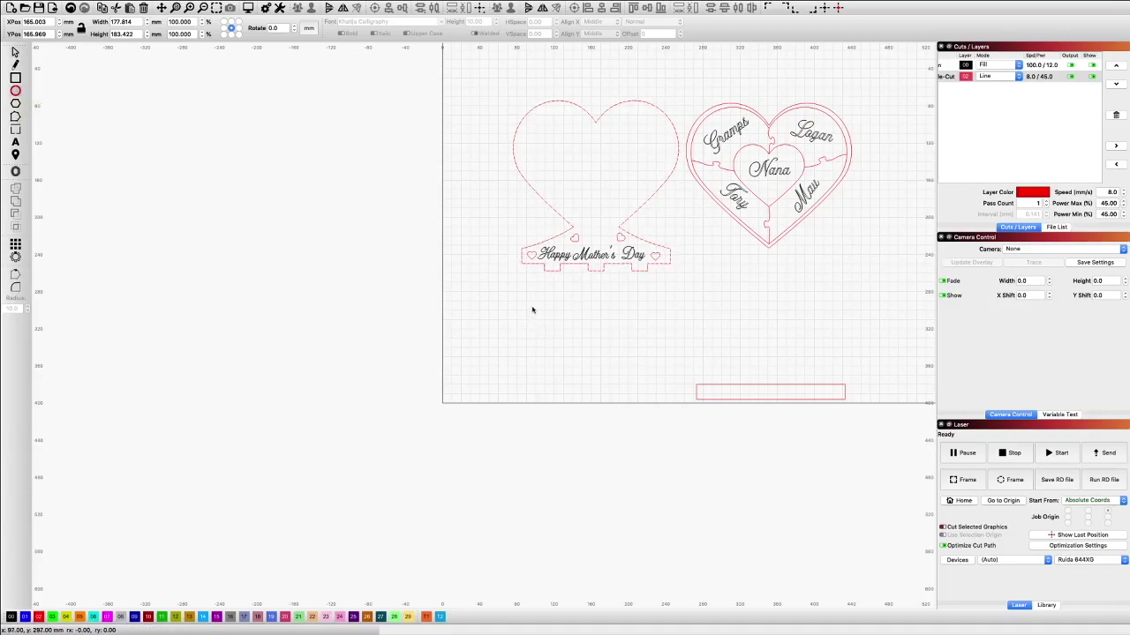
{"action": "left_click_drag", "start_coordinate": [529, 302], "coordinate": [751, 397]}
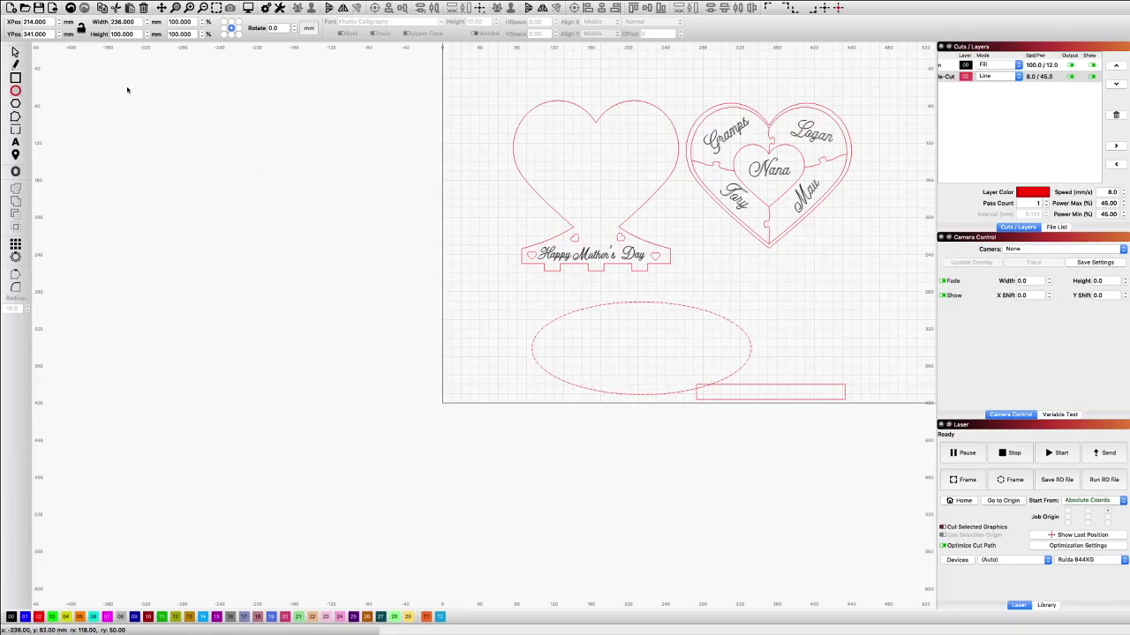
{"action": "left_click_drag", "start_coordinate": [135, 21], "coordinate": [108, 20]}
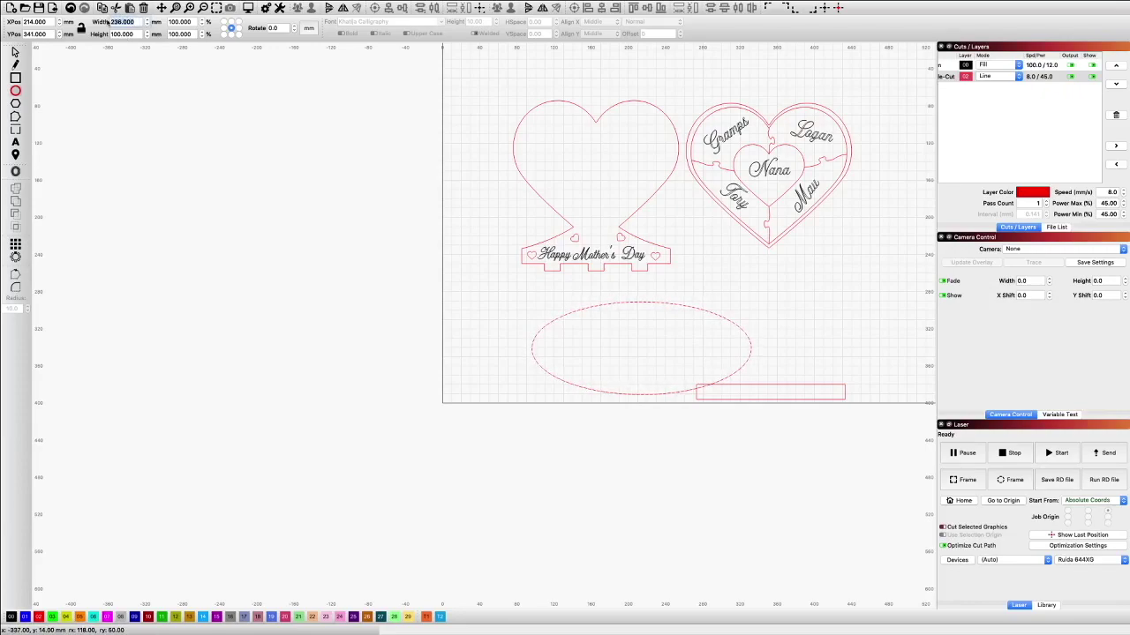
{"action": "type", "text": "177.800"}
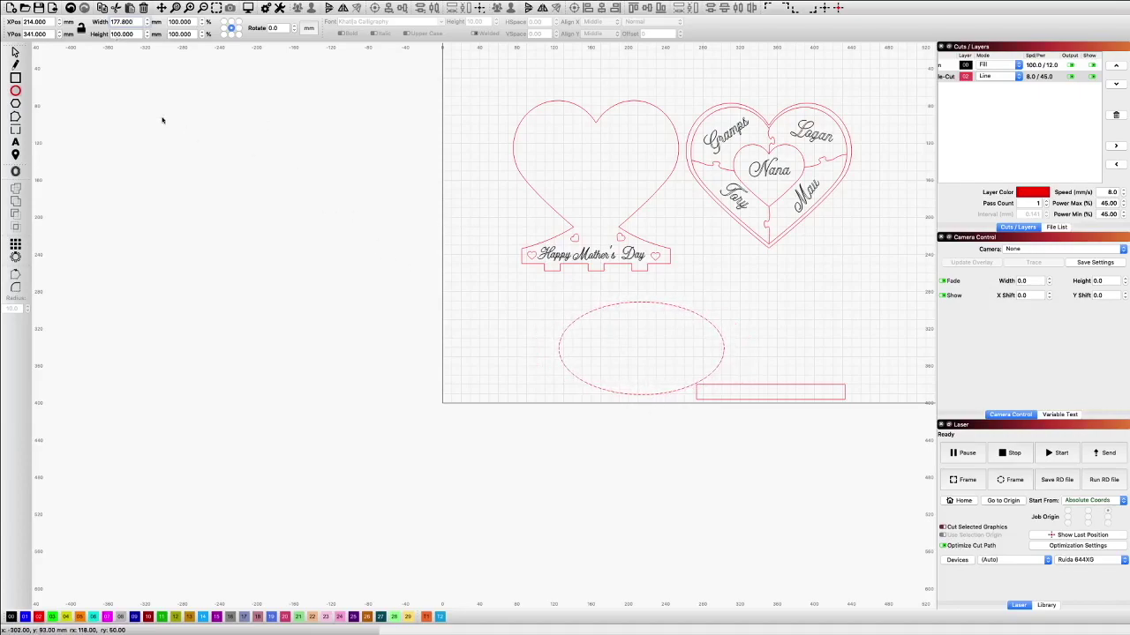
Reduce the ellipse's height to about 77 mm and move it beneath the stand, centred at about X 167 mm, Y 326 mm.
{"action": "left_click", "coordinate": [641, 394]}
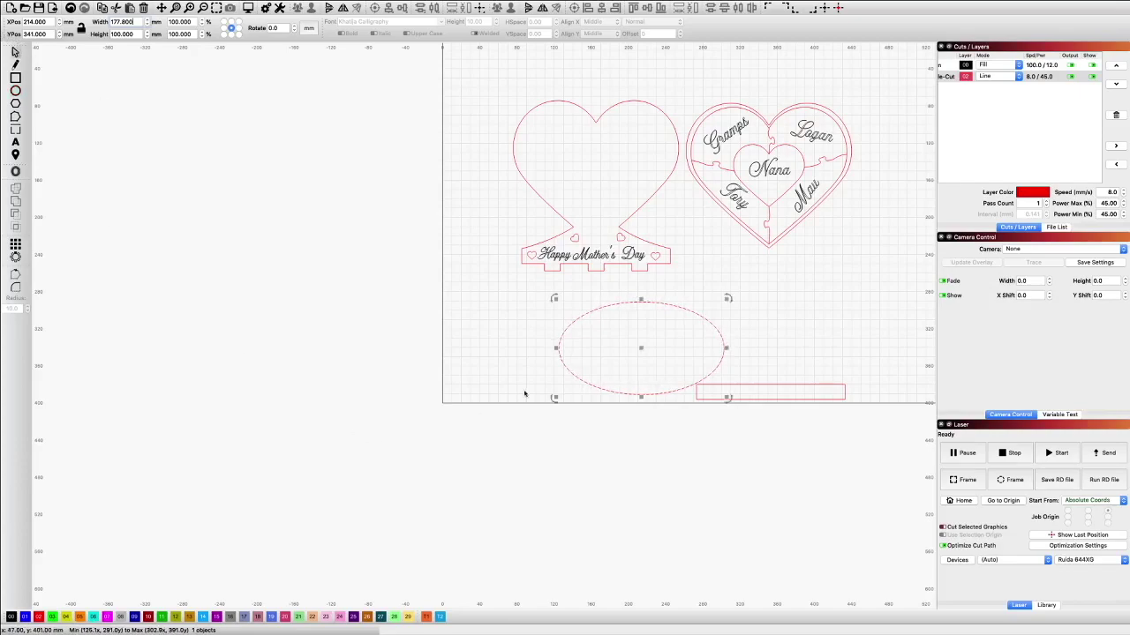
{"action": "left_click_drag", "start_coordinate": [644, 395], "coordinate": [637, 379]}
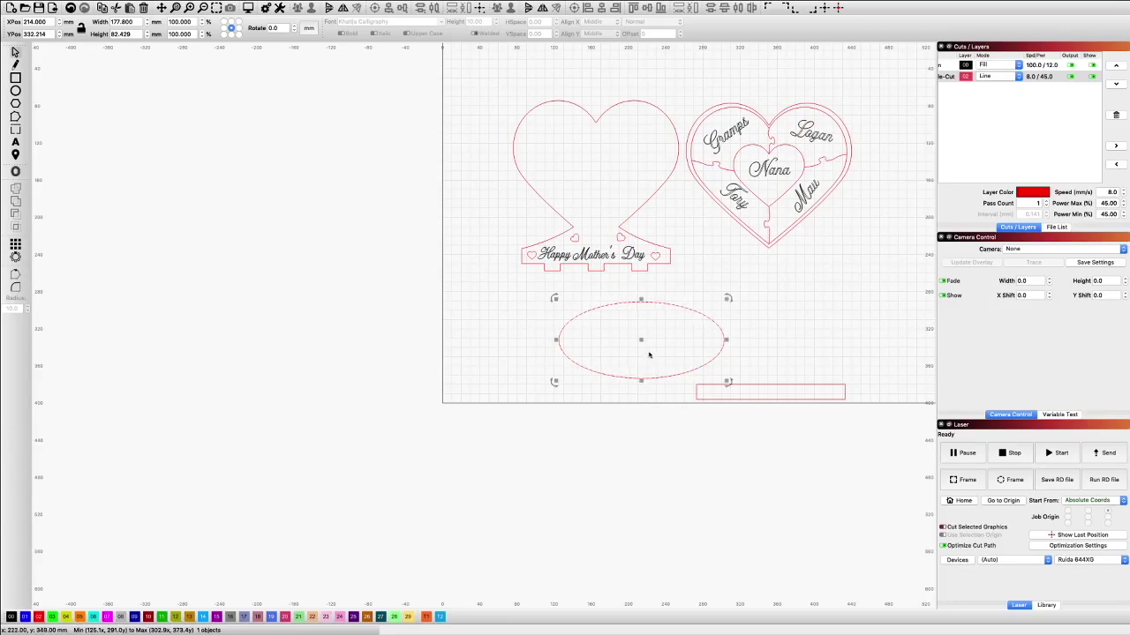
{"action": "left_click_drag", "start_coordinate": [641, 339], "coordinate": [597, 336]}
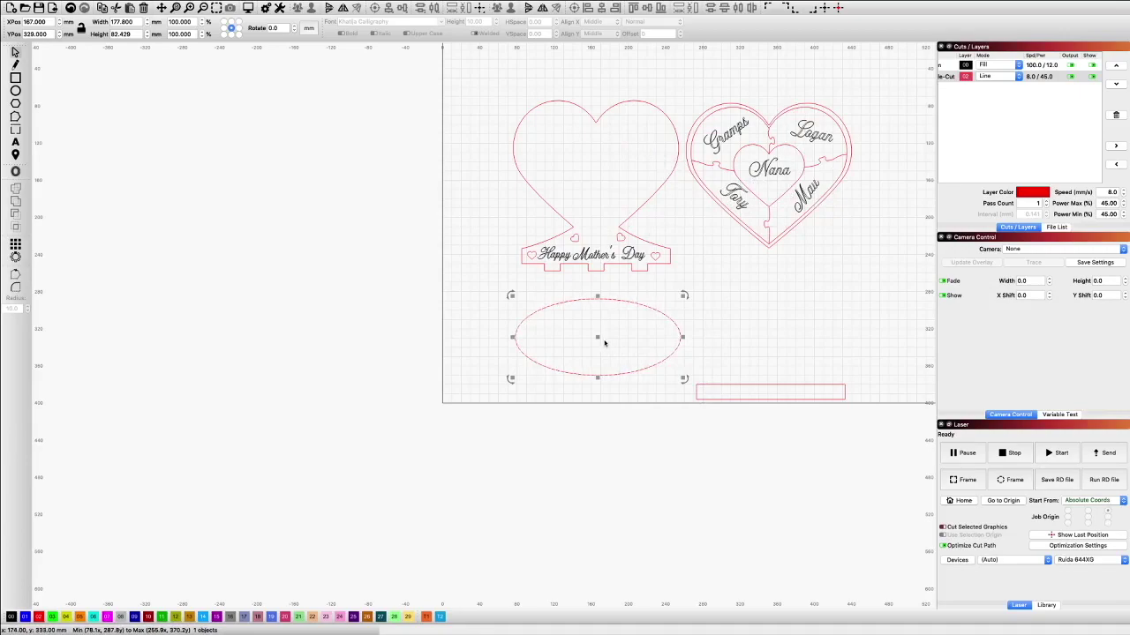
{"action": "left_click_drag", "start_coordinate": [598, 376], "coordinate": [597, 373]}
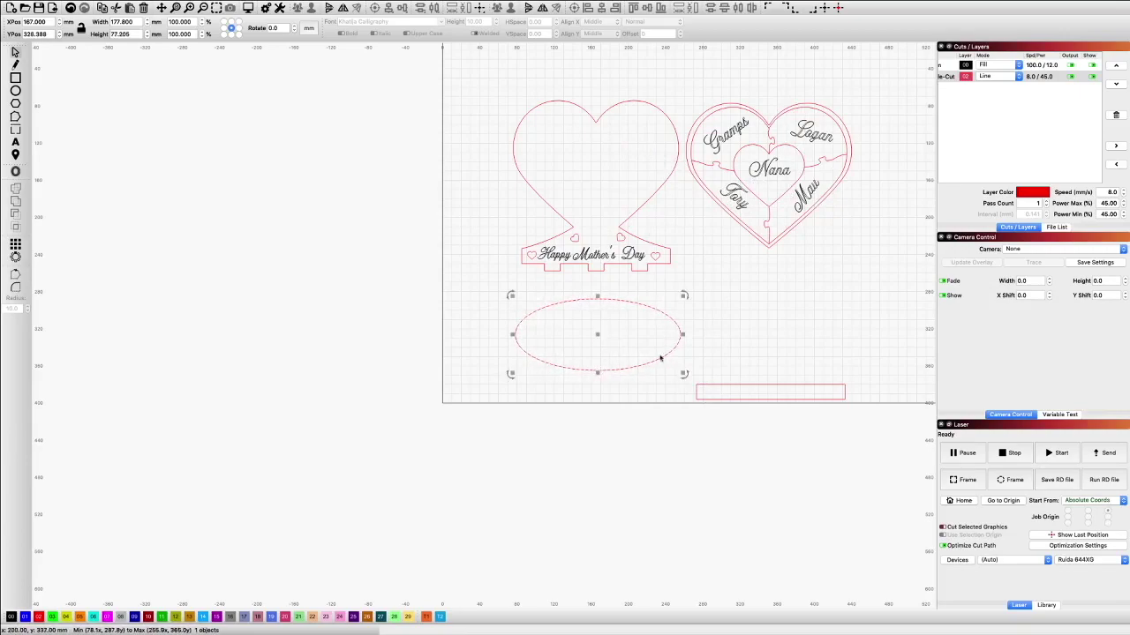
Offset the ellipse inward by 8 mm with corner-style corners, keeping the original ellipse.
{"action": "scroll", "coordinate": [655, 357], "scroll_direction": "down", "scroll_amount": 2}
{"action": "scroll", "coordinate": [655, 399], "scroll_direction": "up", "scroll_amount": 3}
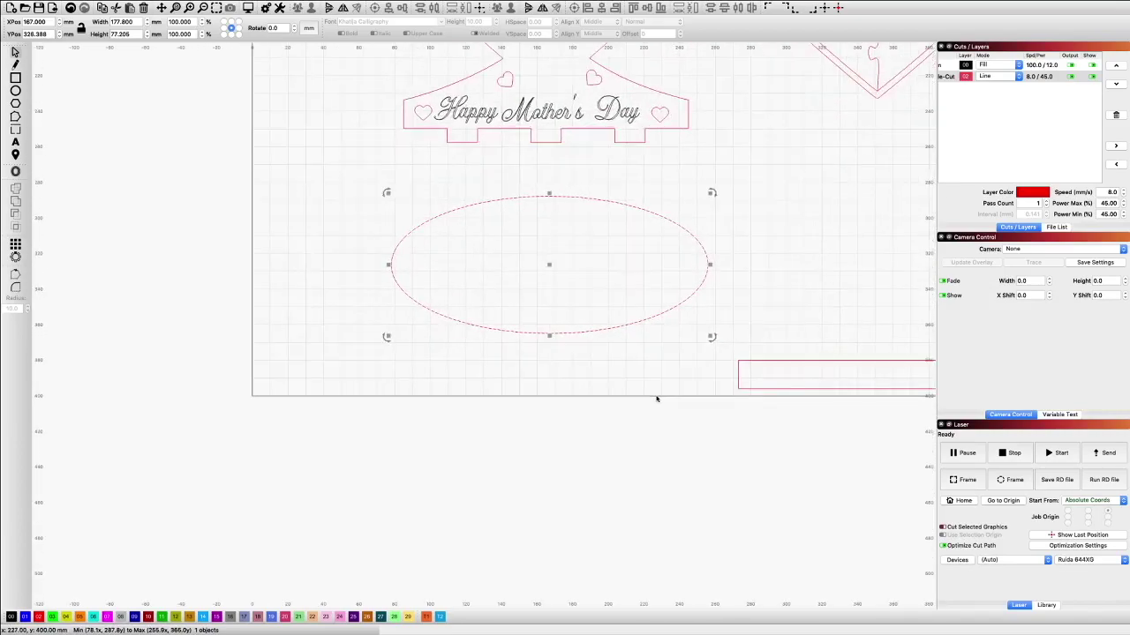
{"action": "scroll", "coordinate": [655, 398], "scroll_direction": "down", "scroll_amount": 1}
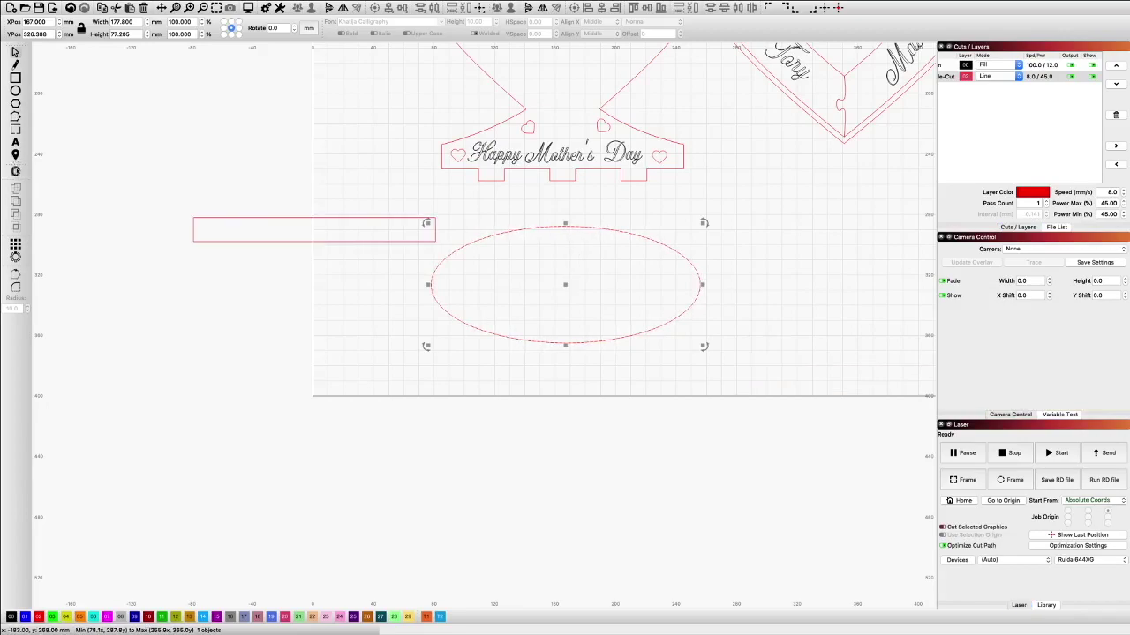
{"action": "key", "text": "alt+o"}
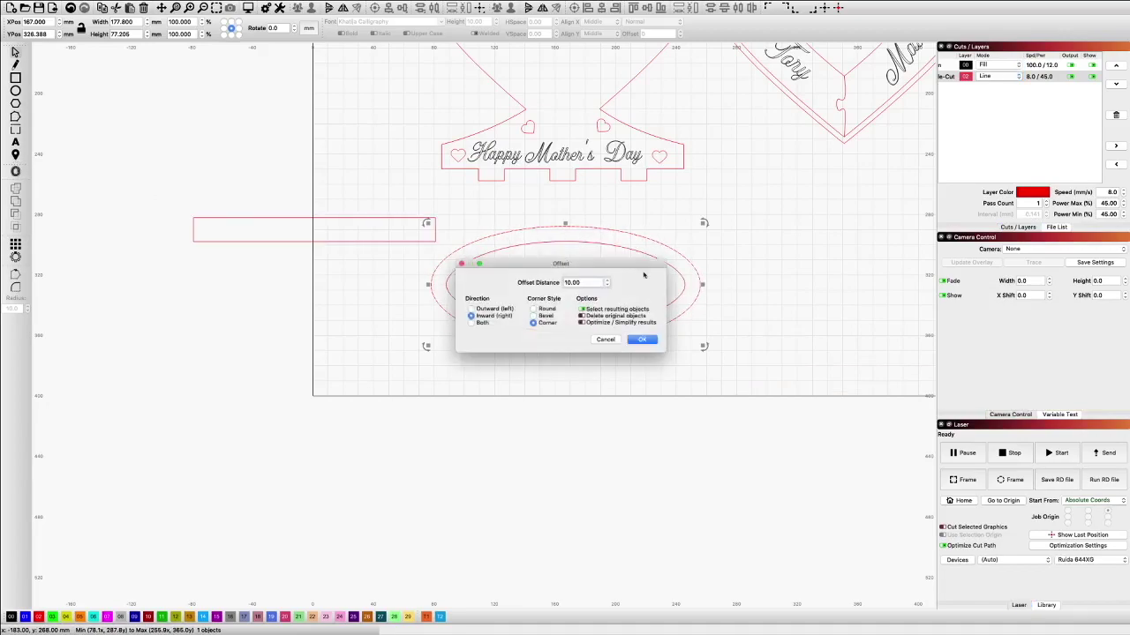
{"action": "left_click", "coordinate": [606, 285]}
{"action": "left_click", "coordinate": [607, 285]}
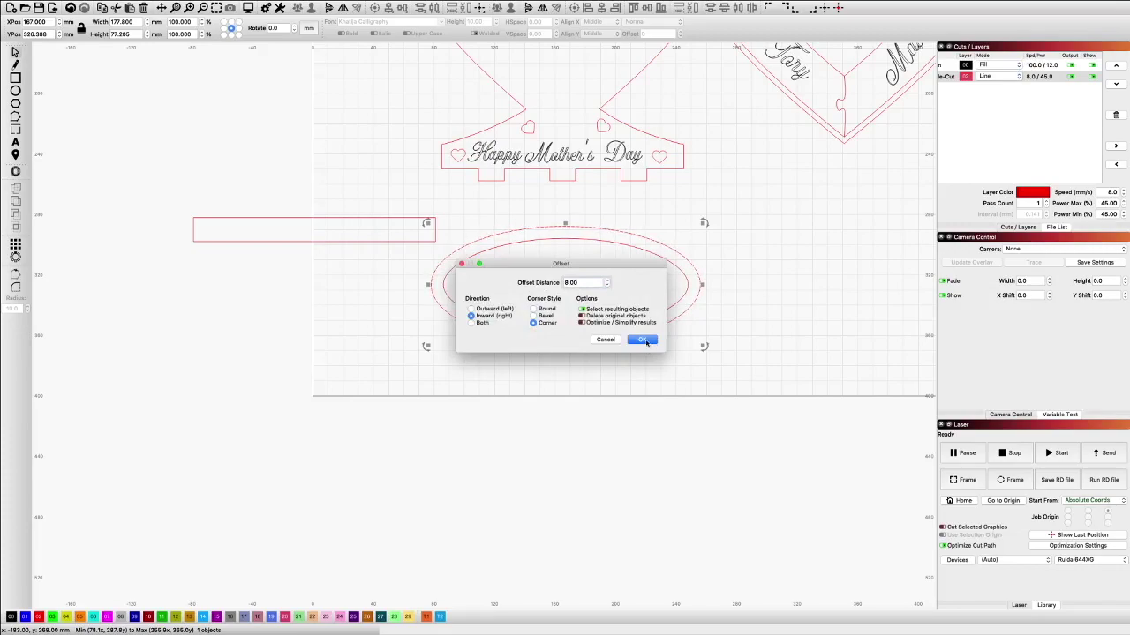
{"action": "left_click", "coordinate": [643, 341]}
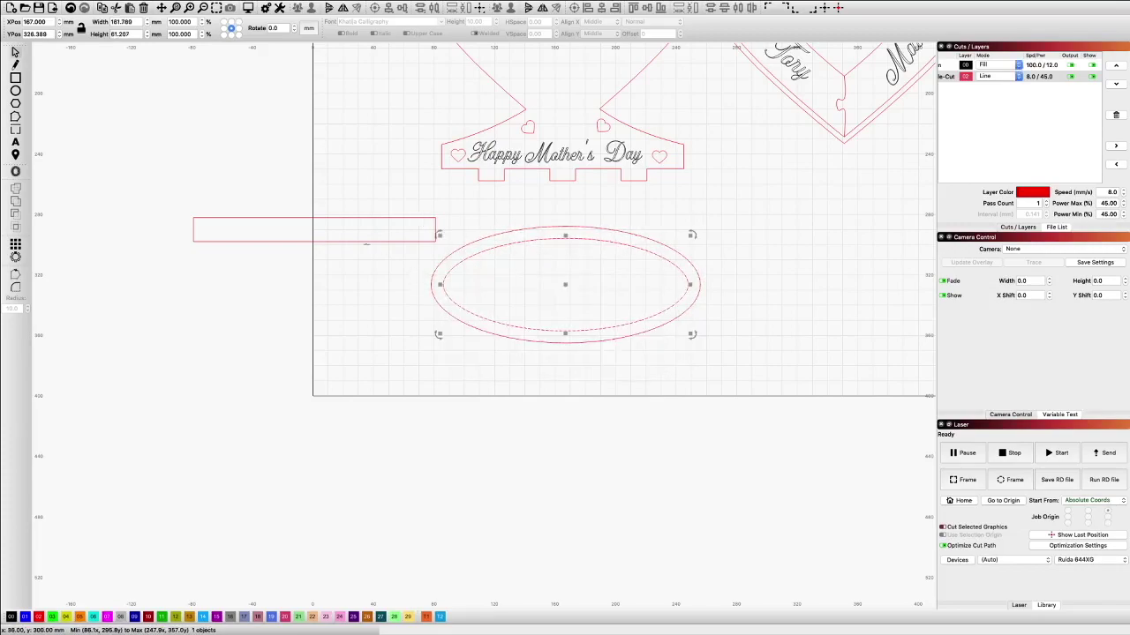
Compare the loose 160 mm by 16 mm strip against the inner ellipse and delete the strip.
{"action": "left_click", "coordinate": [365, 241]}
{"action": "left_click_drag", "start_coordinate": [314, 230], "coordinate": [563, 281]}
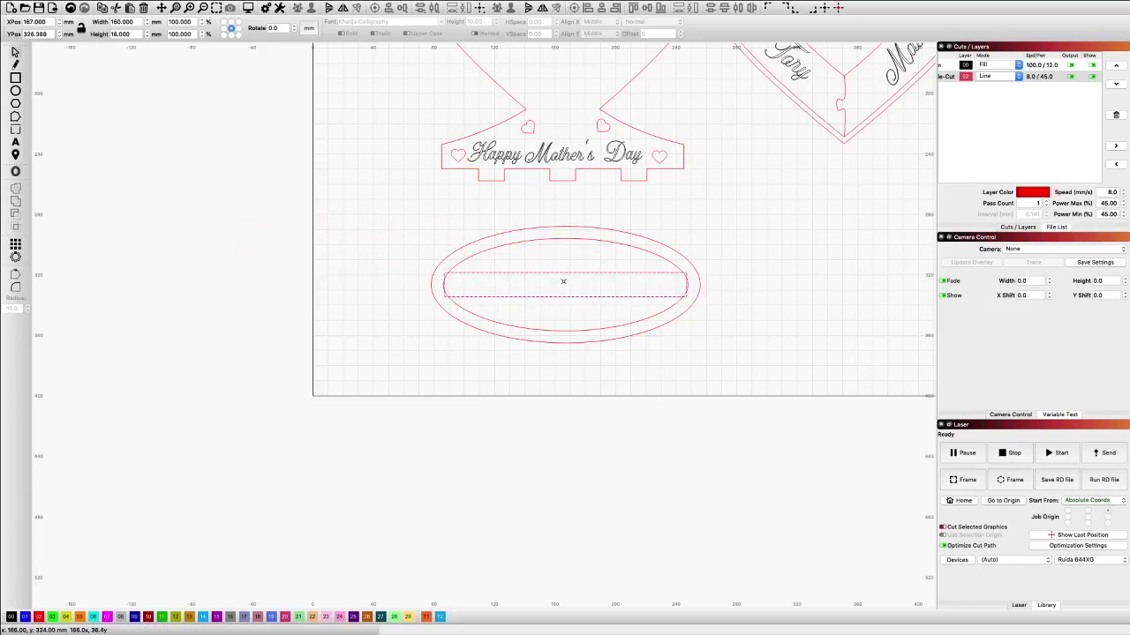
{"action": "left_click_drag", "start_coordinate": [563, 280], "coordinate": [334, 231]}
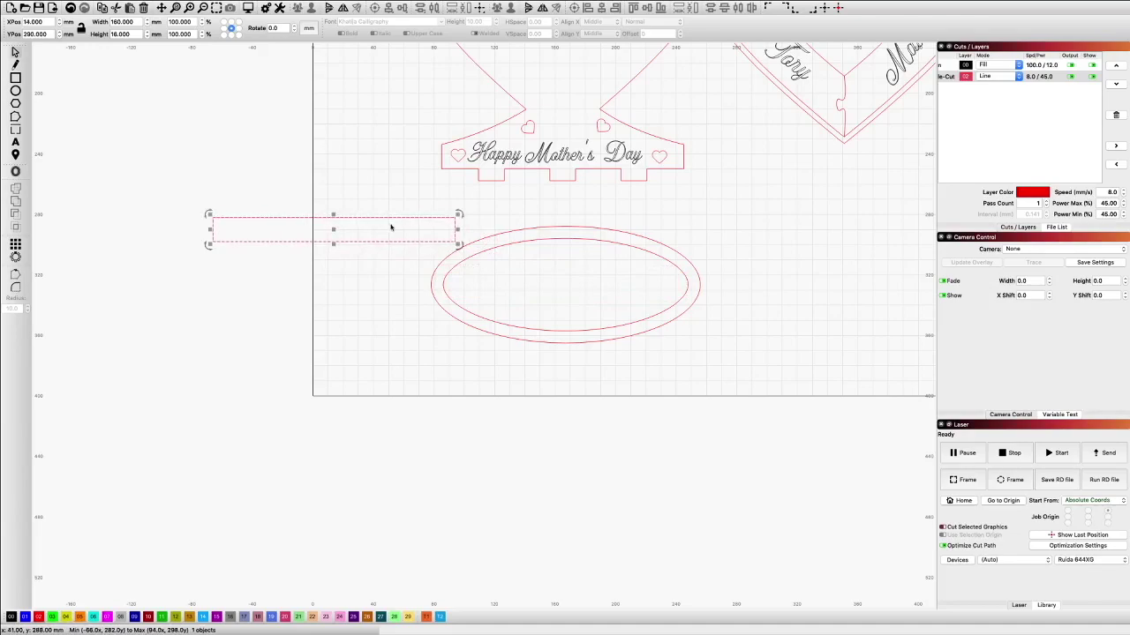
{"action": "left_click", "coordinate": [325, 228]}
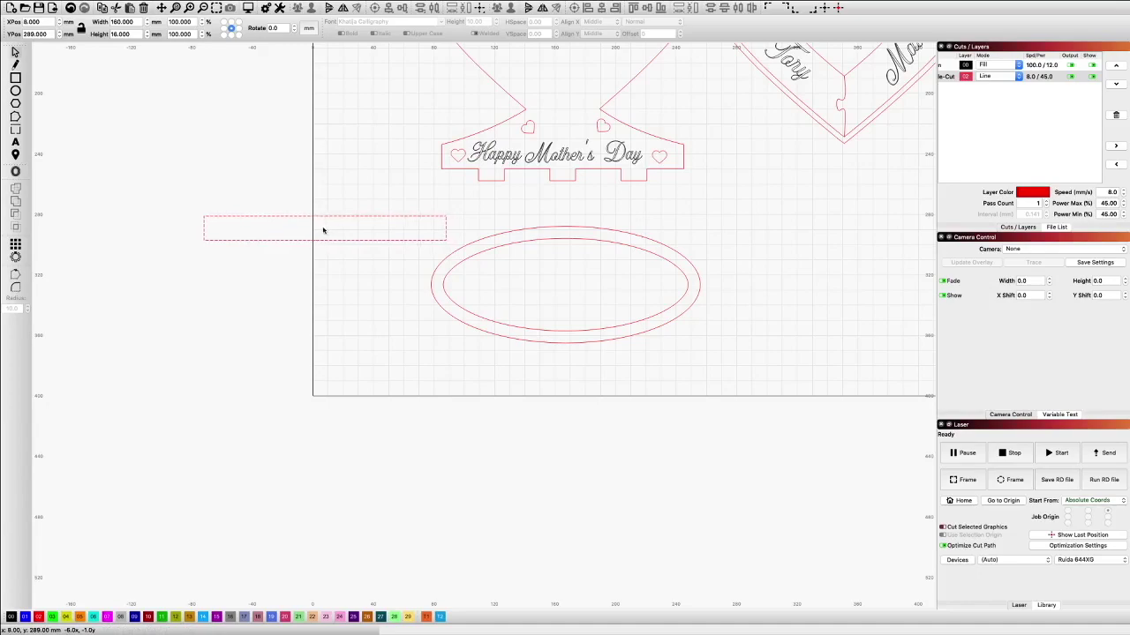
{"action": "key", "text": "Delete"}
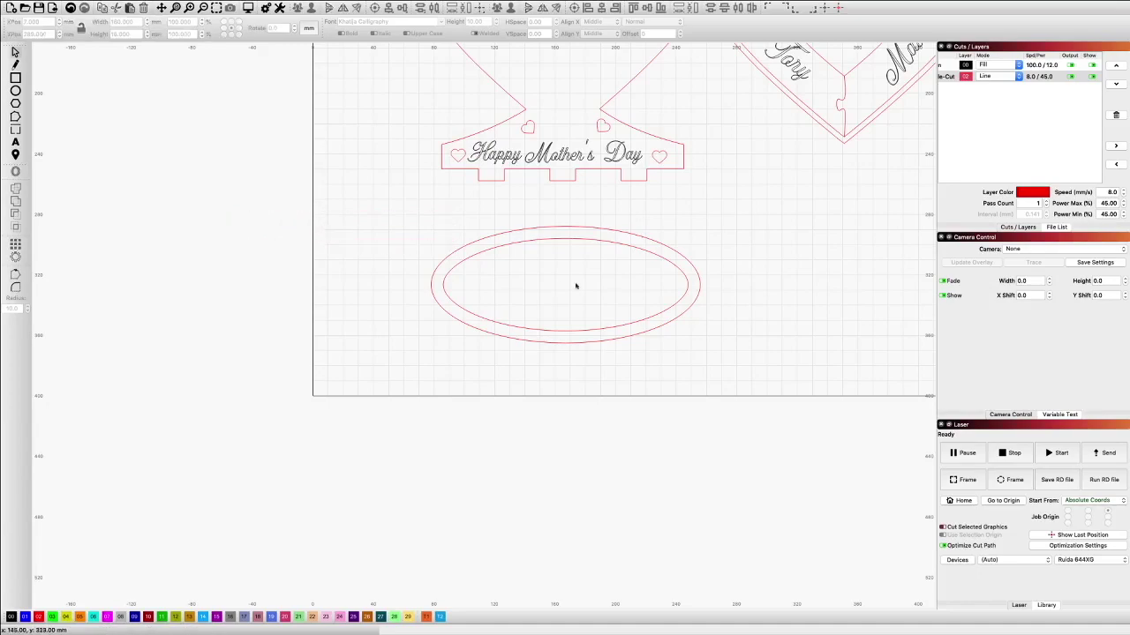
Move the smaller inner ellipse out of the larger one to a centre at X -15 mm, Y 284 mm.
{"action": "left_click", "coordinate": [562, 283]}
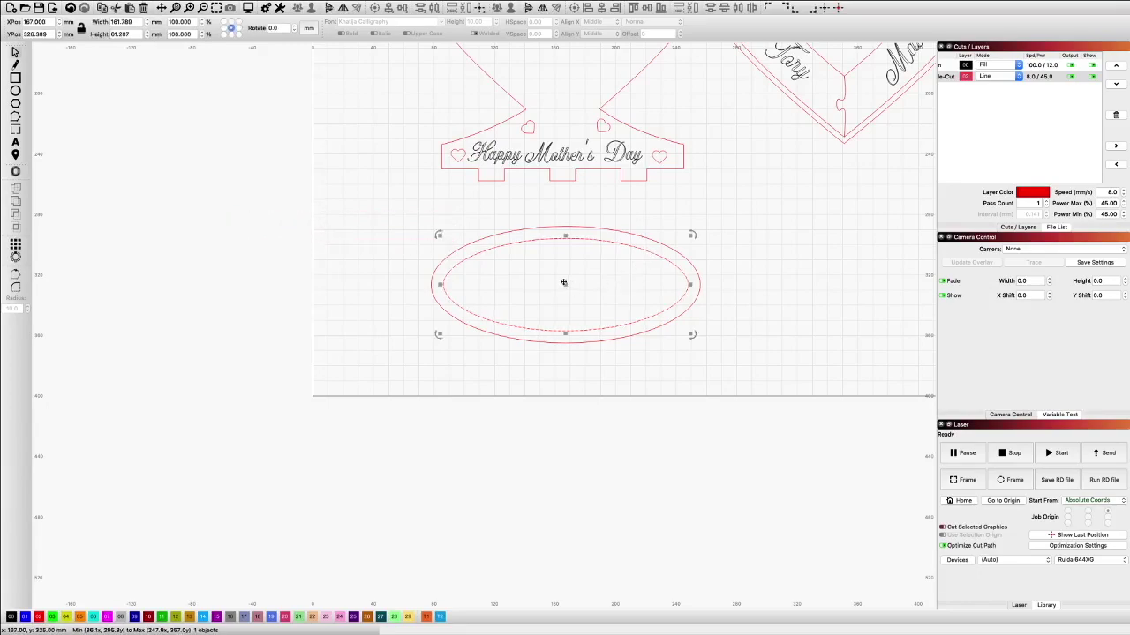
{"action": "left_click_drag", "start_coordinate": [562, 284], "coordinate": [303, 224]}
{"action": "left_click", "coordinate": [291, 222]}
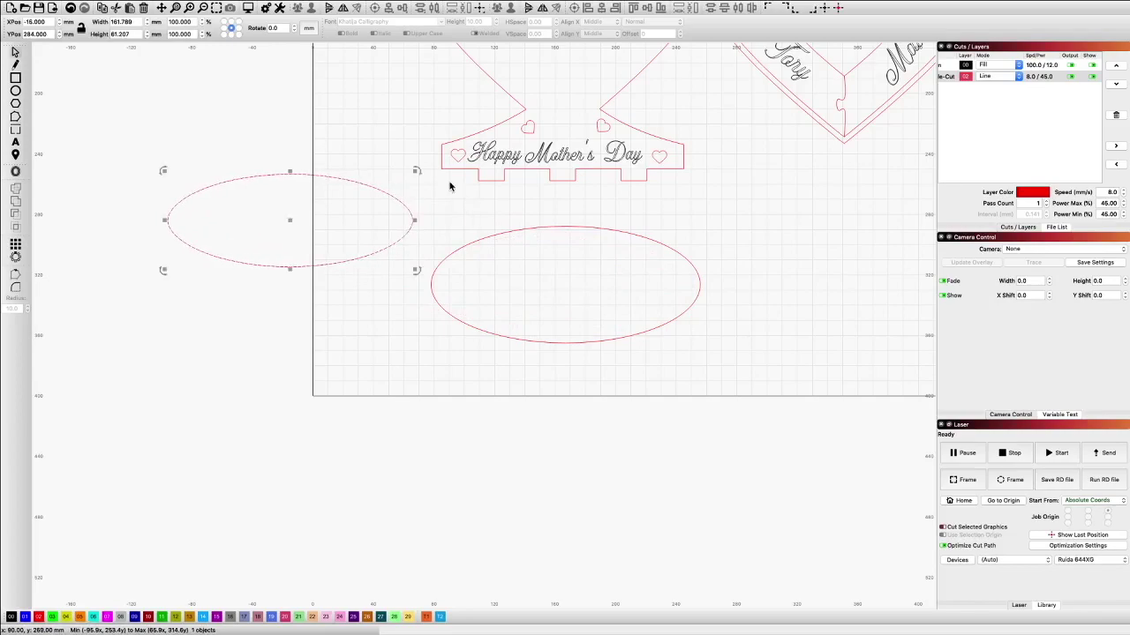
Draw a rectangle about 17 mm by 7.9 mm over the stand's first tab and set its width to 17 mm.
{"action": "scroll", "coordinate": [450, 184], "scroll_direction": "up", "scroll_amount": 3}
{"action": "scroll", "coordinate": [499, 164], "scroll_direction": "up", "scroll_amount": 5}
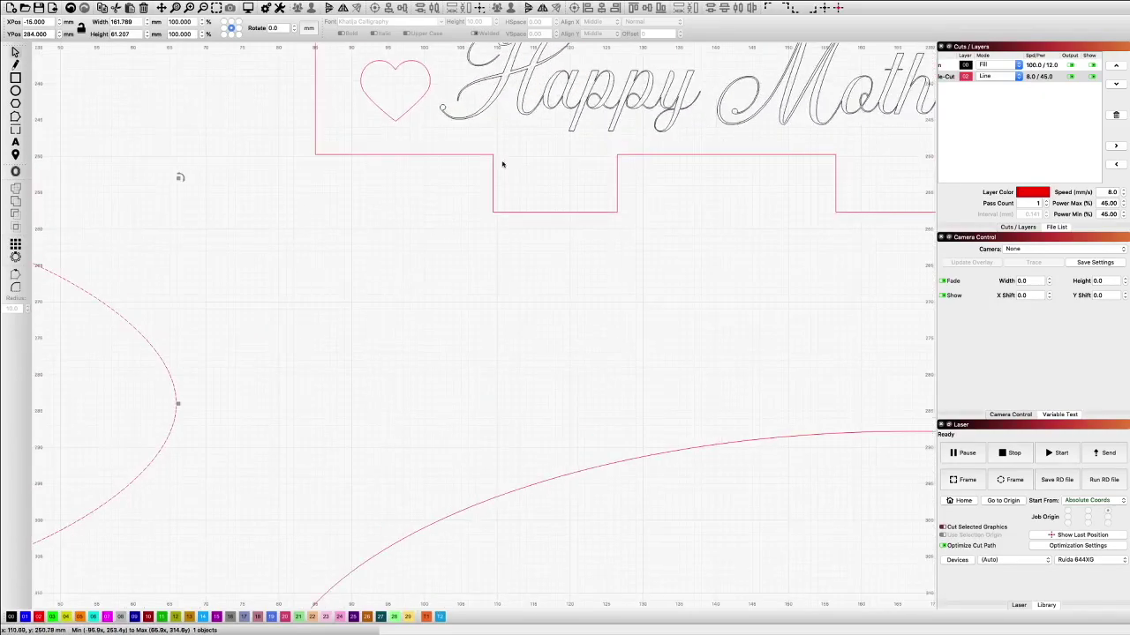
{"action": "key", "text": "r"}
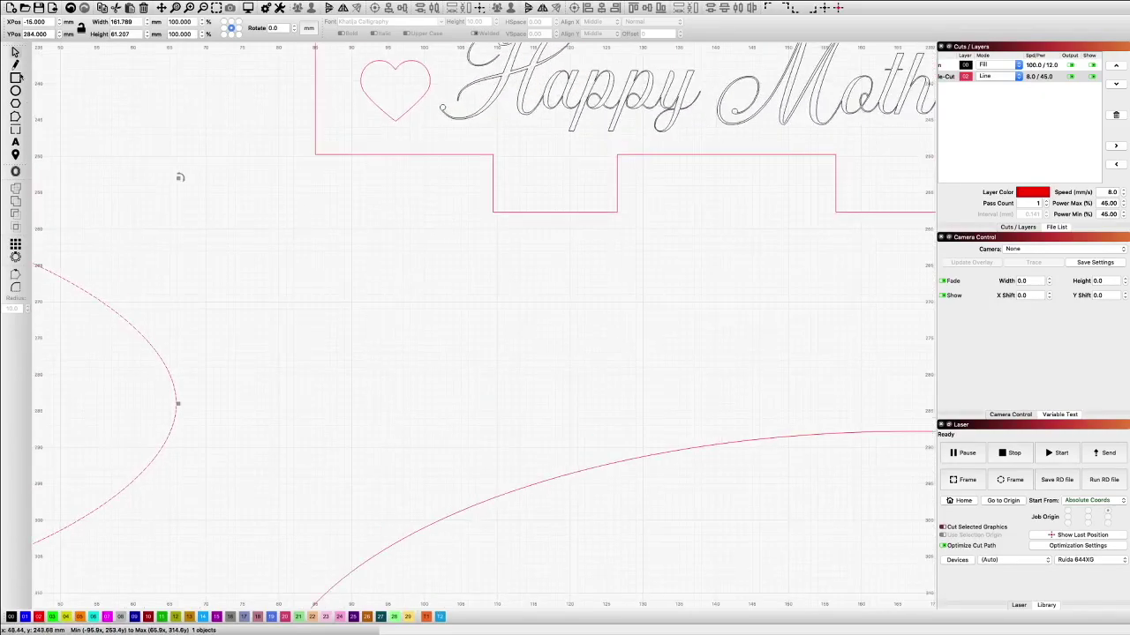
{"action": "left_click", "coordinate": [16, 78]}
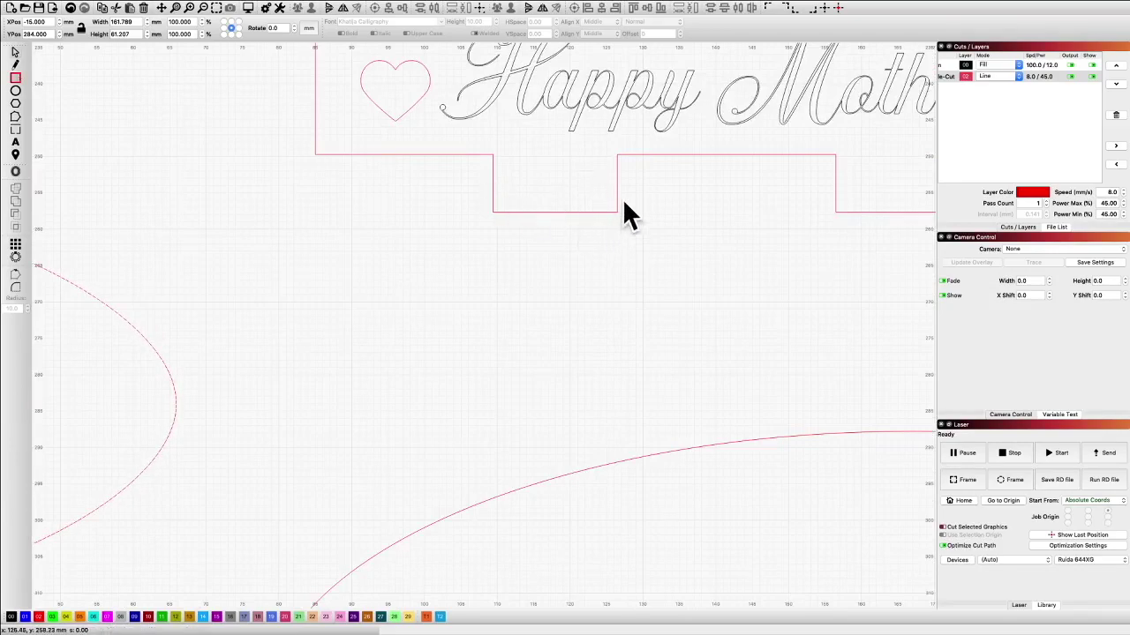
{"action": "scroll", "coordinate": [527, 210], "scroll_direction": "down", "scroll_amount": 4}
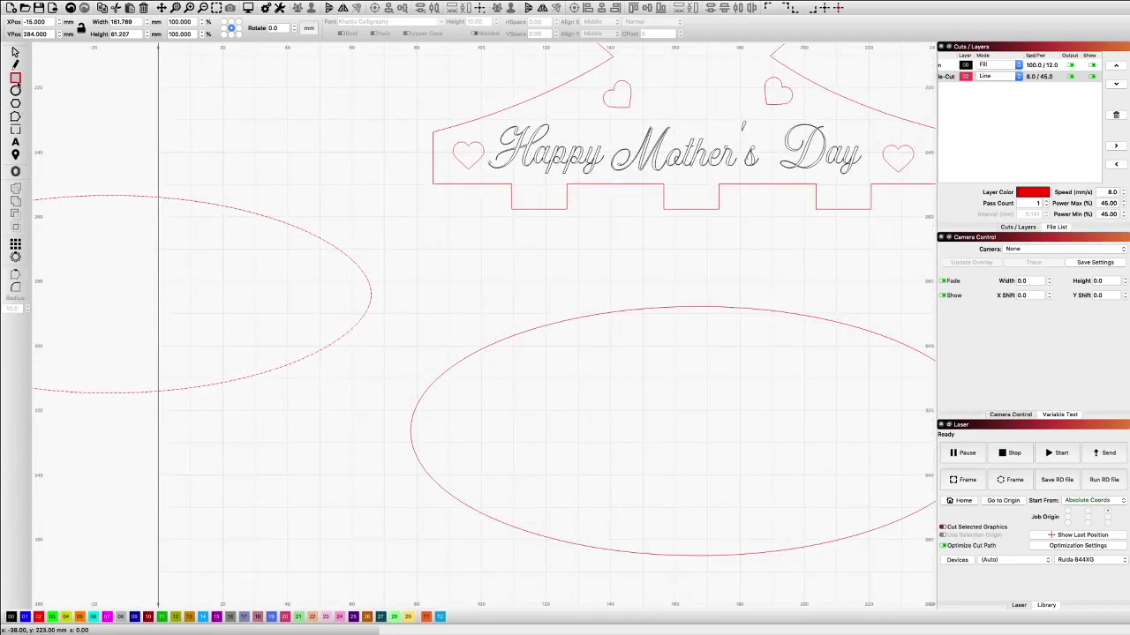
{"action": "scroll", "coordinate": [518, 187], "scroll_direction": "up", "scroll_amount": 3}
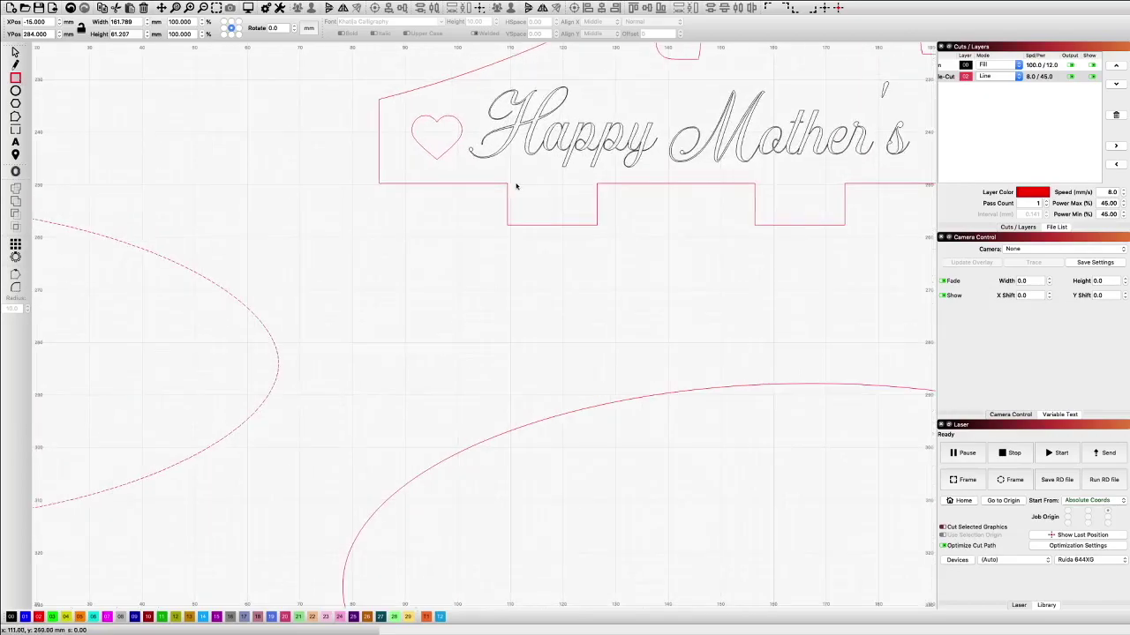
{"action": "left_click_drag", "start_coordinate": [507, 185], "coordinate": [600, 226]}
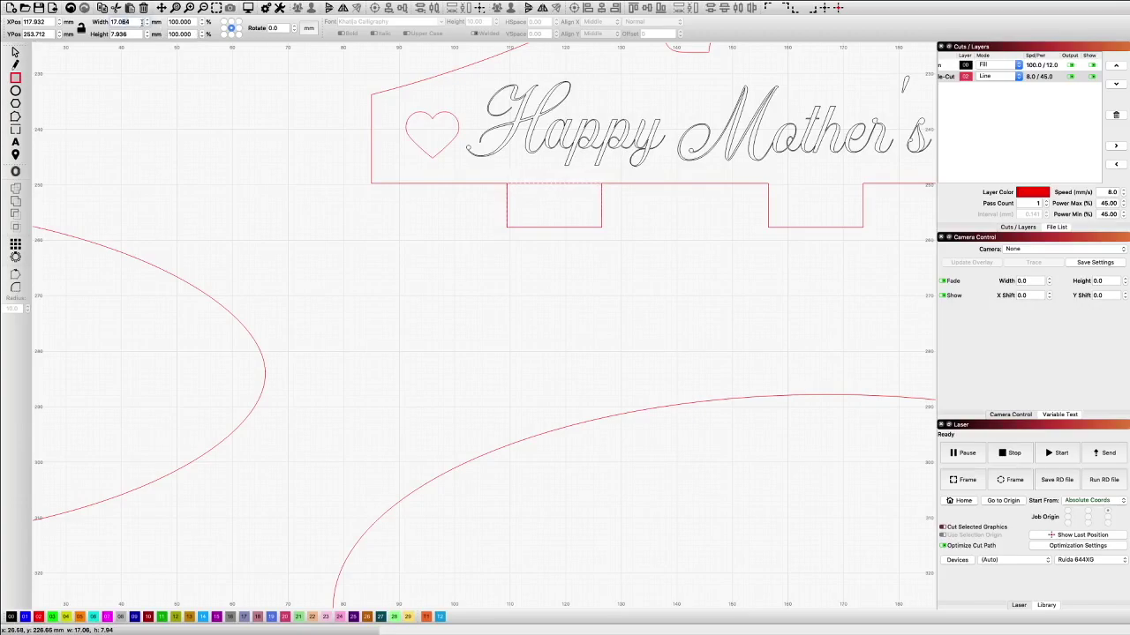
{"action": "key", "text": "BackSpace"}
{"action": "key", "text": "BackSpace"}
{"action": "mouse_move", "coordinate": [21, 13]}
{"action": "scroll", "coordinate": [573, 194], "scroll_direction": "up", "scroll_amount": 3}
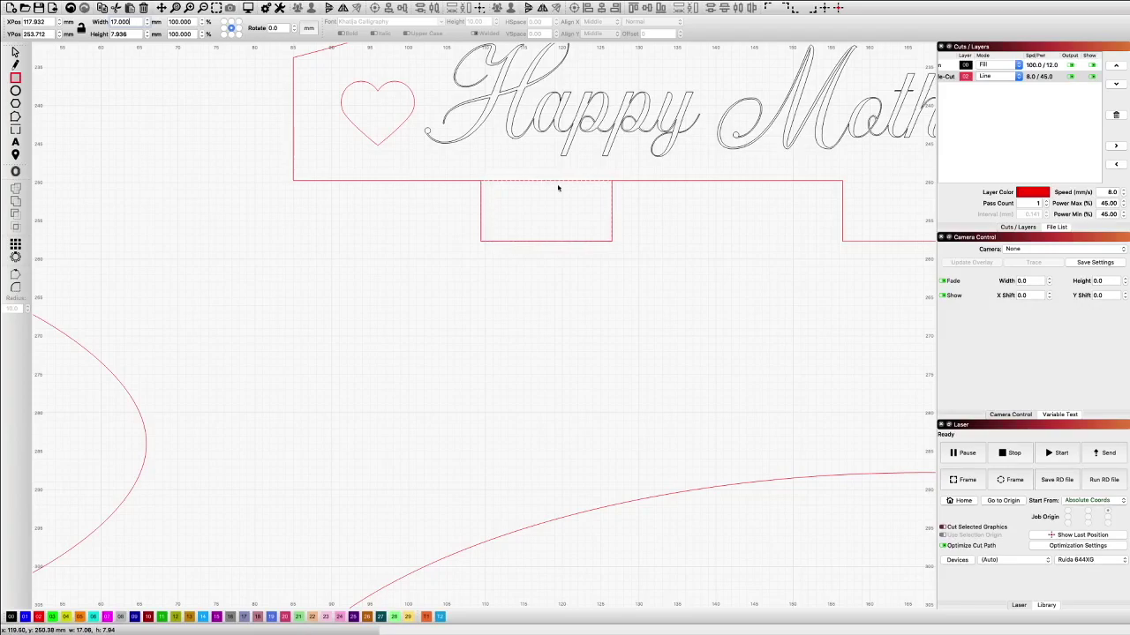
Set the height of the rectangle on the first tab to 4.9 mm.
{"action": "scroll", "coordinate": [561, 181], "scroll_direction": "down", "scroll_amount": 5}
{"action": "scroll", "coordinate": [560, 181], "scroll_direction": "down", "scroll_amount": 1}
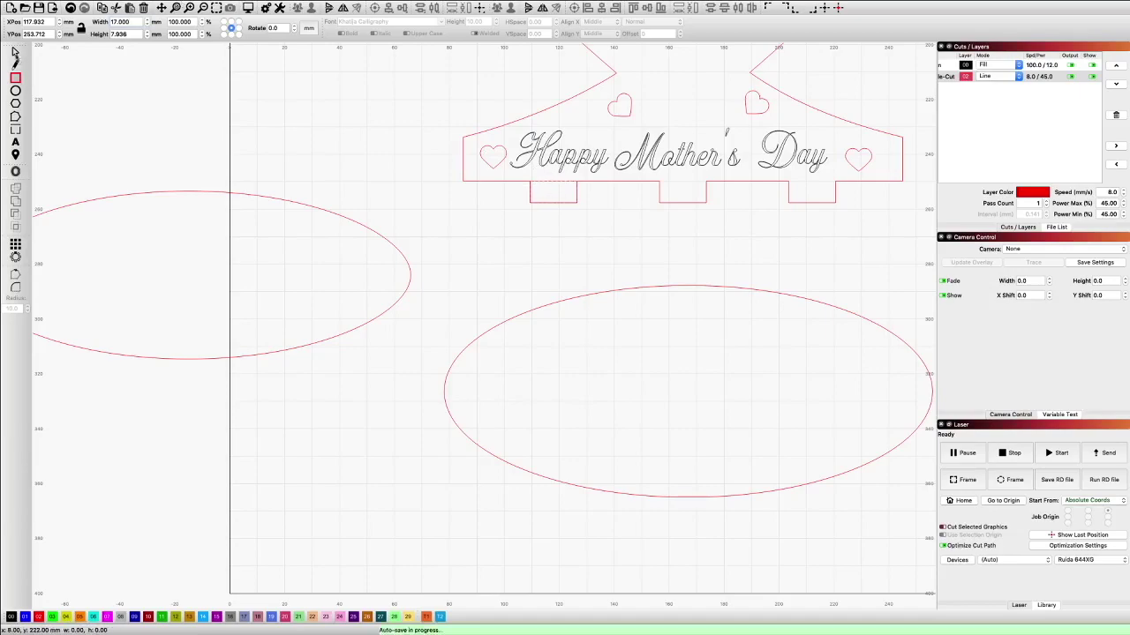
{"action": "double_click", "coordinate": [130, 35]}
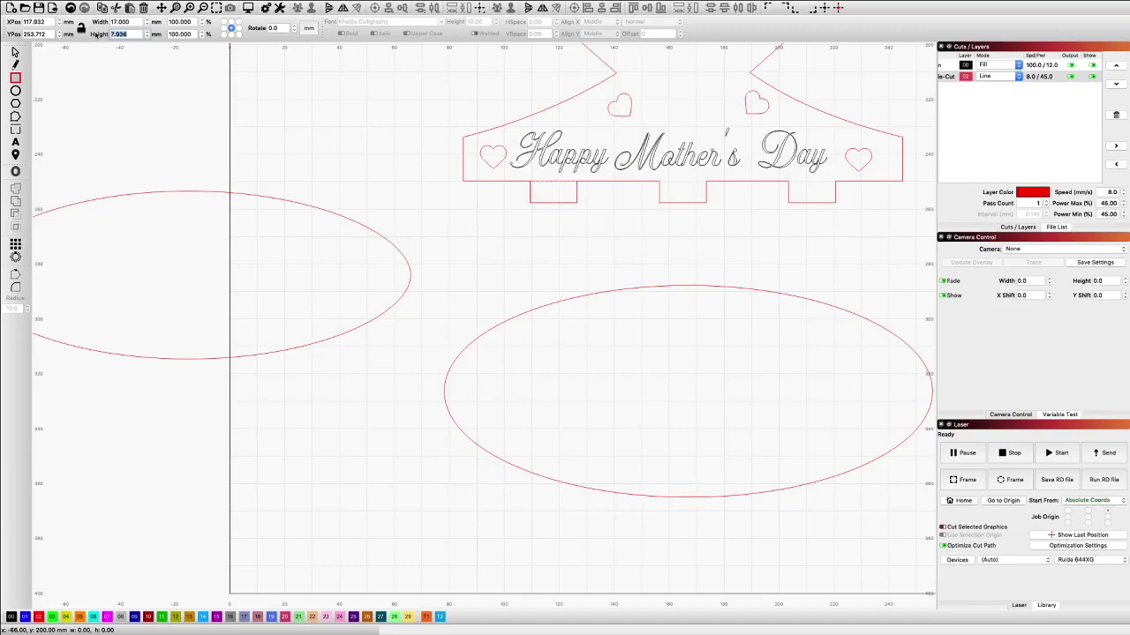
{"action": "type", "text": "4.9"}
{"action": "key", "text": "Return"}
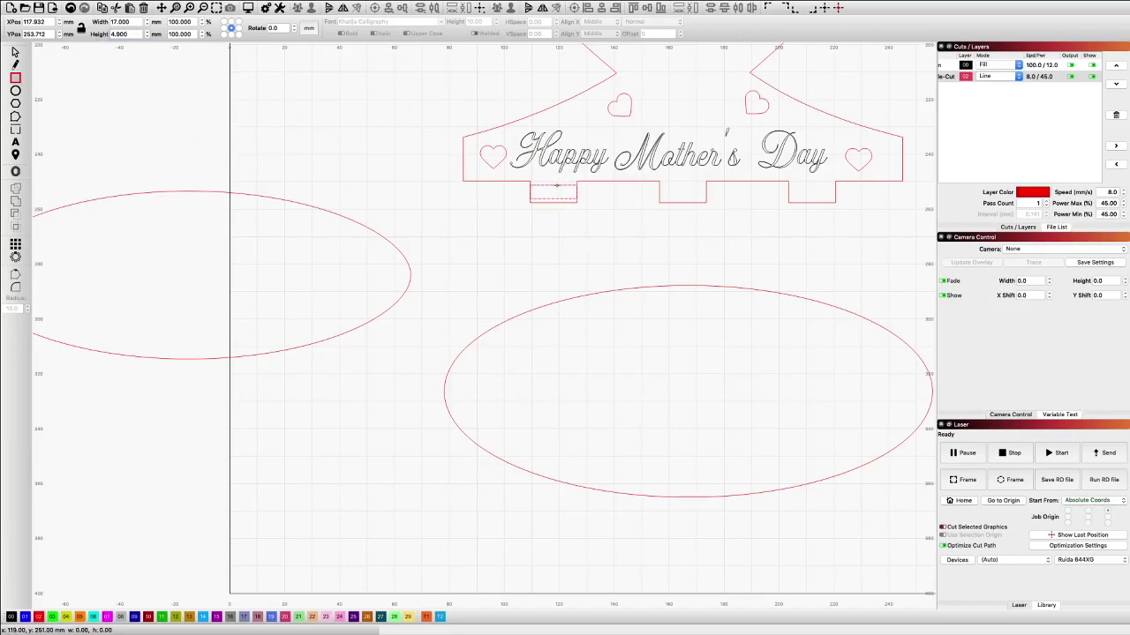
Duplicate the 4.9 mm high rectangle twice and place the copies on the middle tab and the last tab of the stand.
{"action": "left_click", "coordinate": [15, 52]}
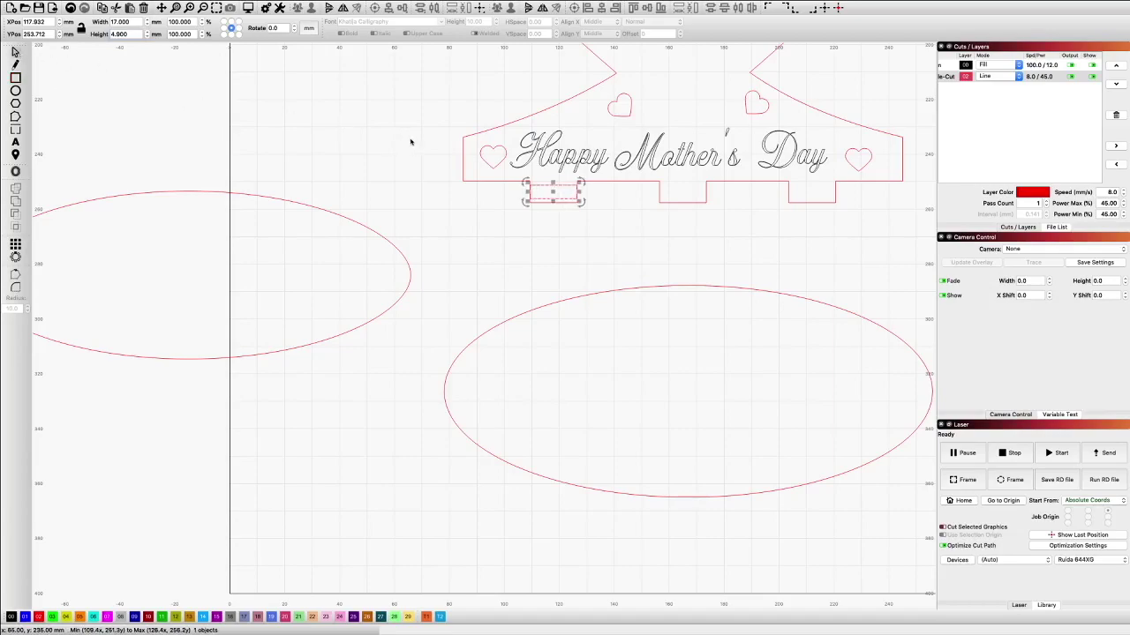
{"action": "right_click", "coordinate": [559, 194]}
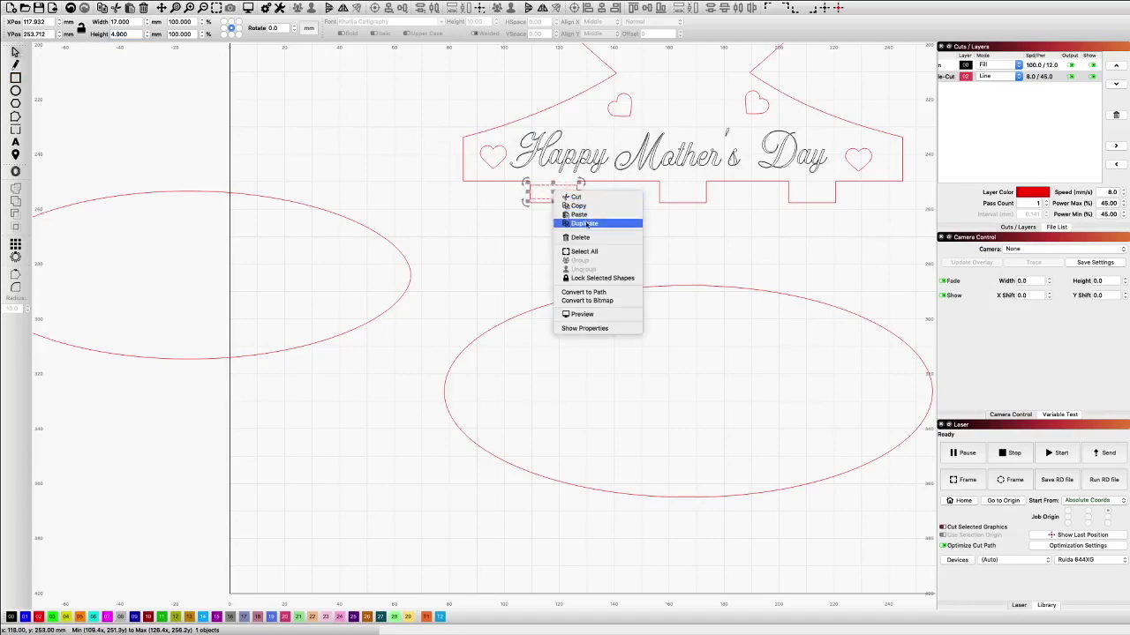
{"action": "left_click", "coordinate": [581, 223]}
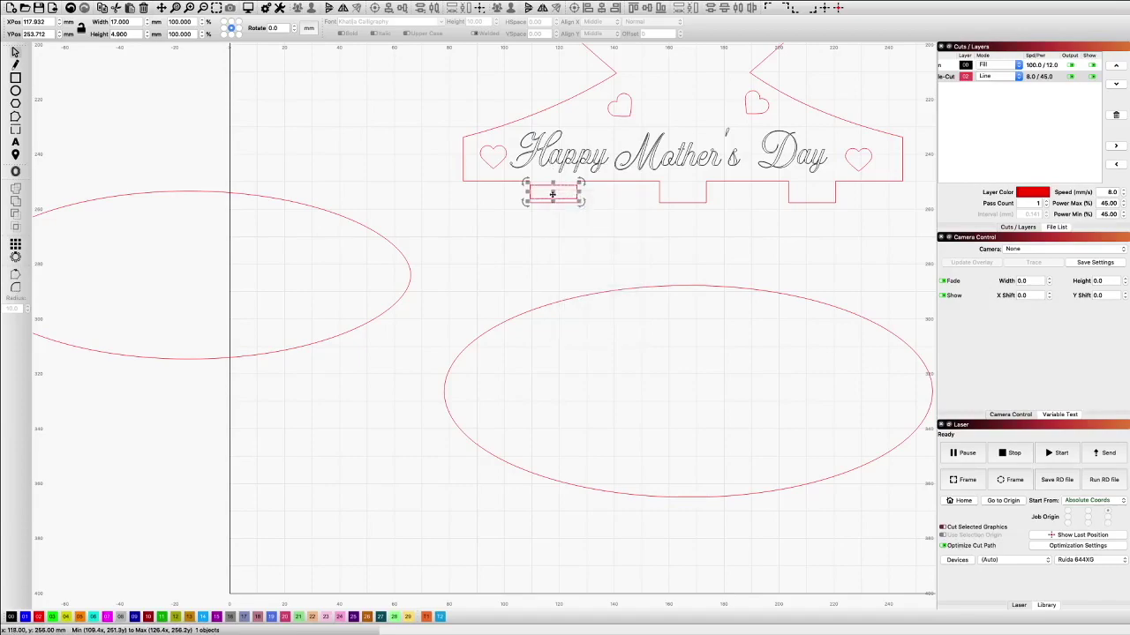
{"action": "left_click_drag", "start_coordinate": [552, 192], "coordinate": [683, 190]}
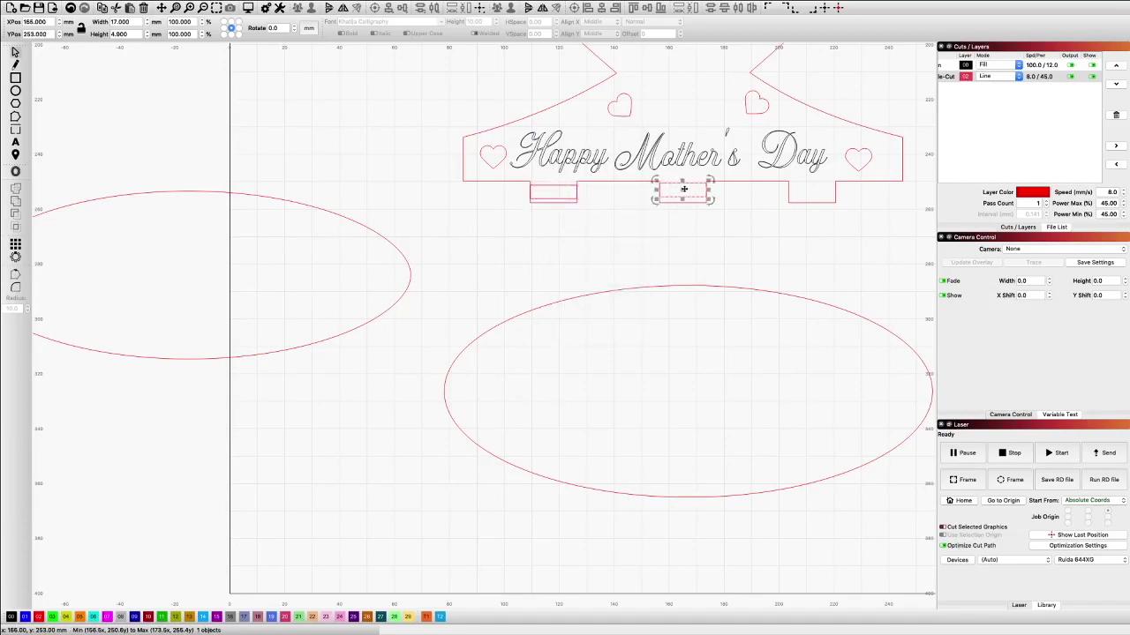
{"action": "right_click", "coordinate": [685, 189]}
{"action": "left_click", "coordinate": [730, 221]}
{"action": "left_click_drag", "start_coordinate": [682, 192], "coordinate": [810, 194]}
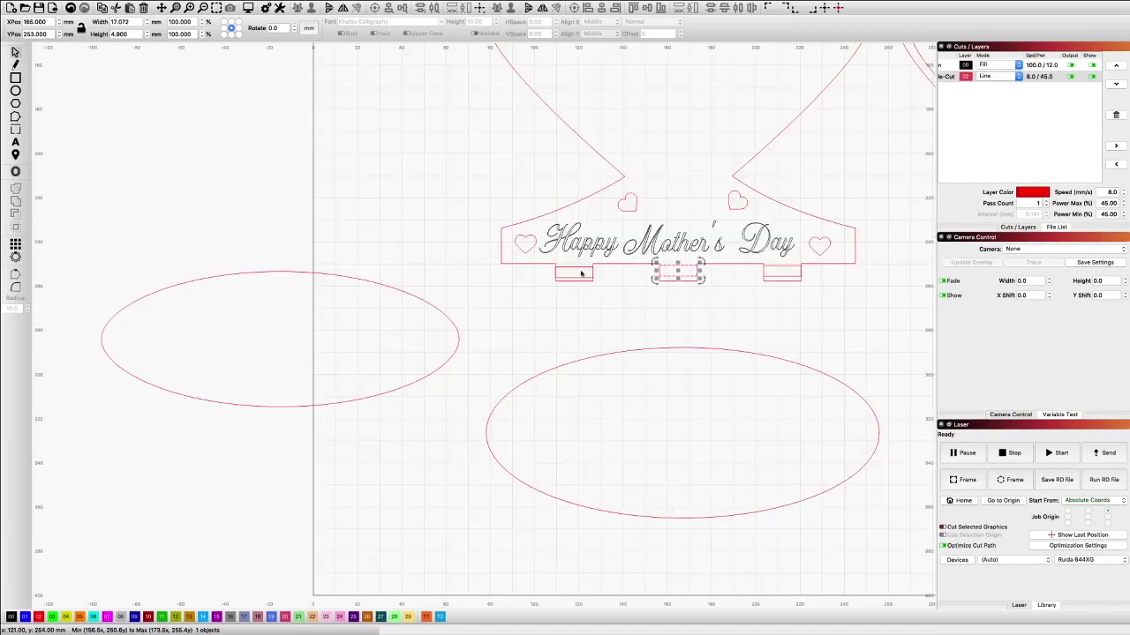
Align the three tab rectangles with each other in one horizontal row.
{"action": "left_click", "coordinate": [582, 267], "text": "shift"}
{"action": "left_click", "coordinate": [785, 275], "text": "shift"}
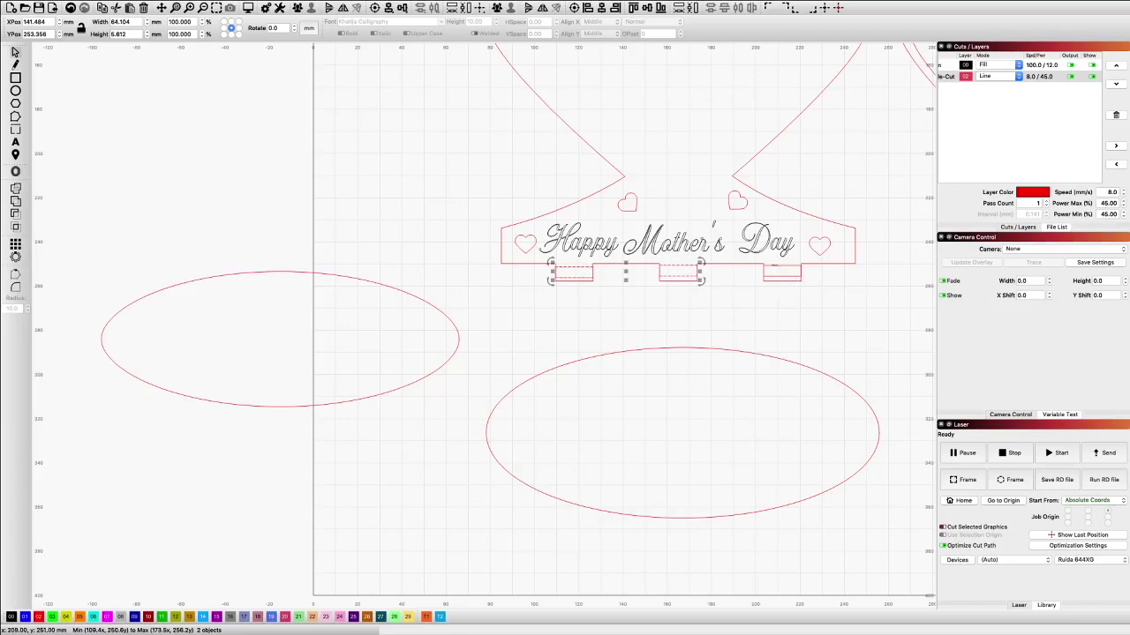
{"action": "left_click", "coordinate": [636, 9]}
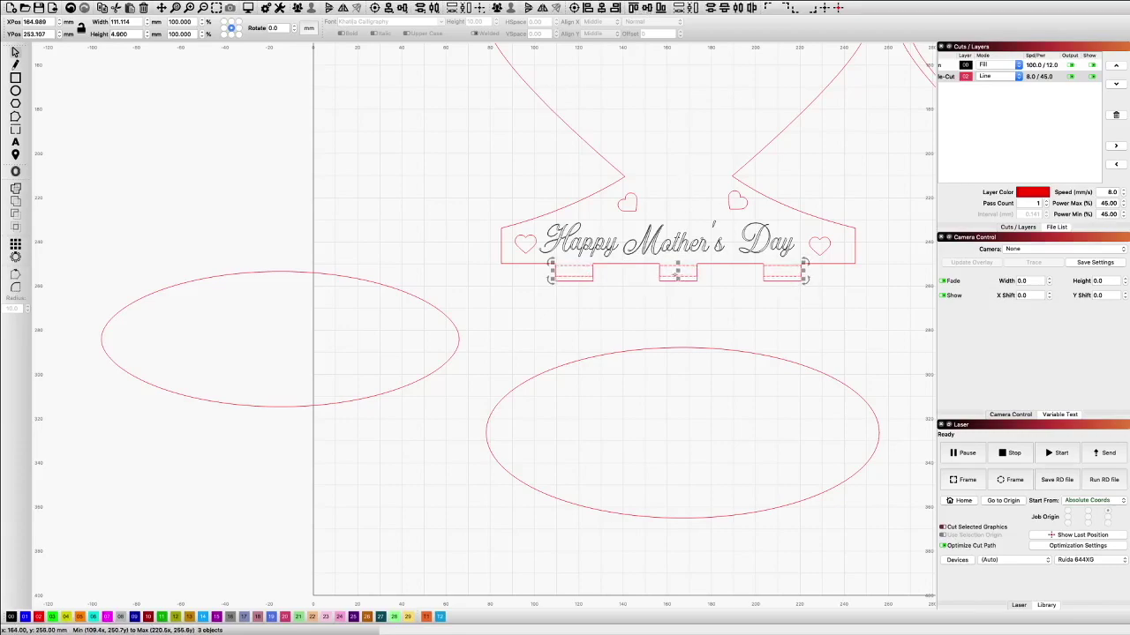
Move the three slot rectangles below the tabs to X 164 mm, Y 271 mm and group them.
{"action": "left_click_drag", "start_coordinate": [678, 269], "coordinate": [676, 309]}
{"action": "right_click", "coordinate": [675, 309]}
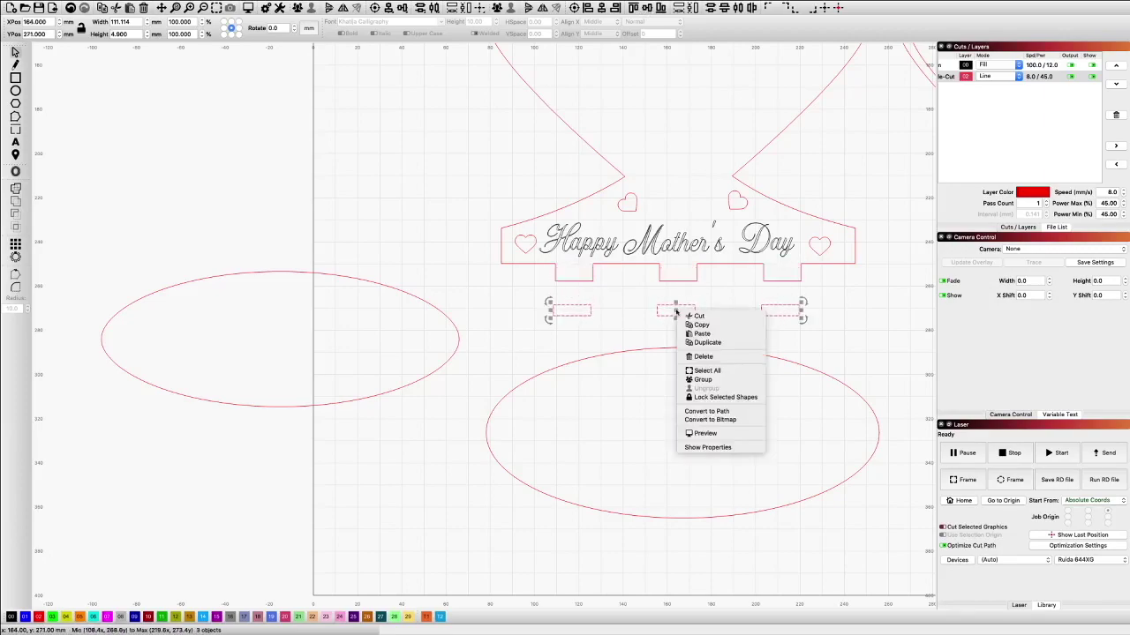
{"action": "left_click", "coordinate": [704, 380]}
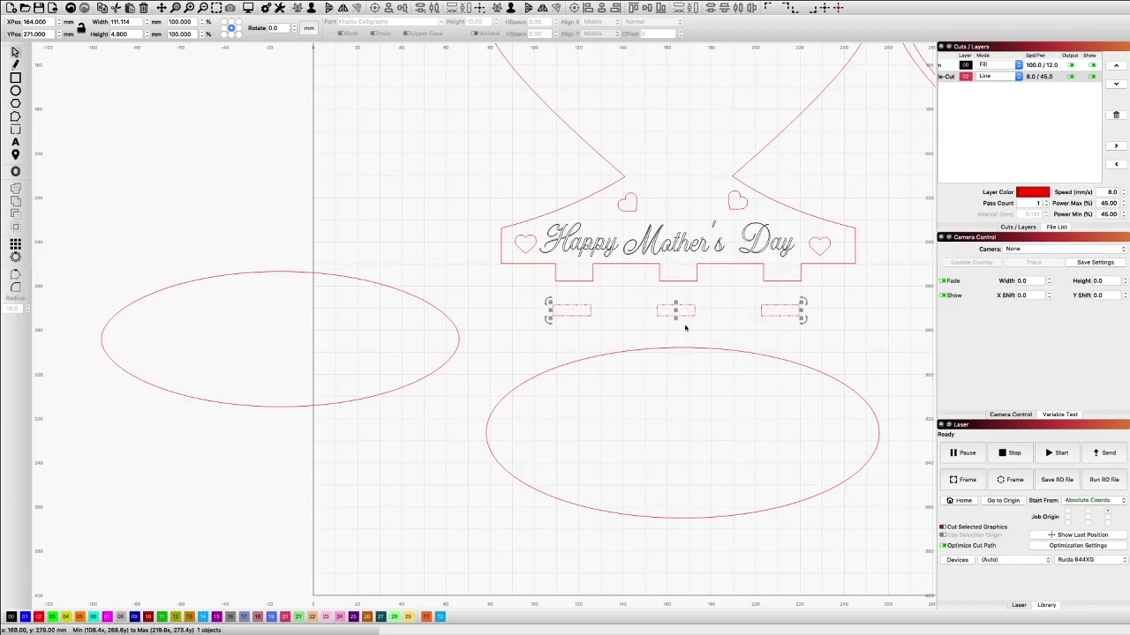
Centre the larger ellipse on the slot group and move both below the stand to X 173 mm, Y 317 mm.
{"action": "left_click", "coordinate": [697, 345]}
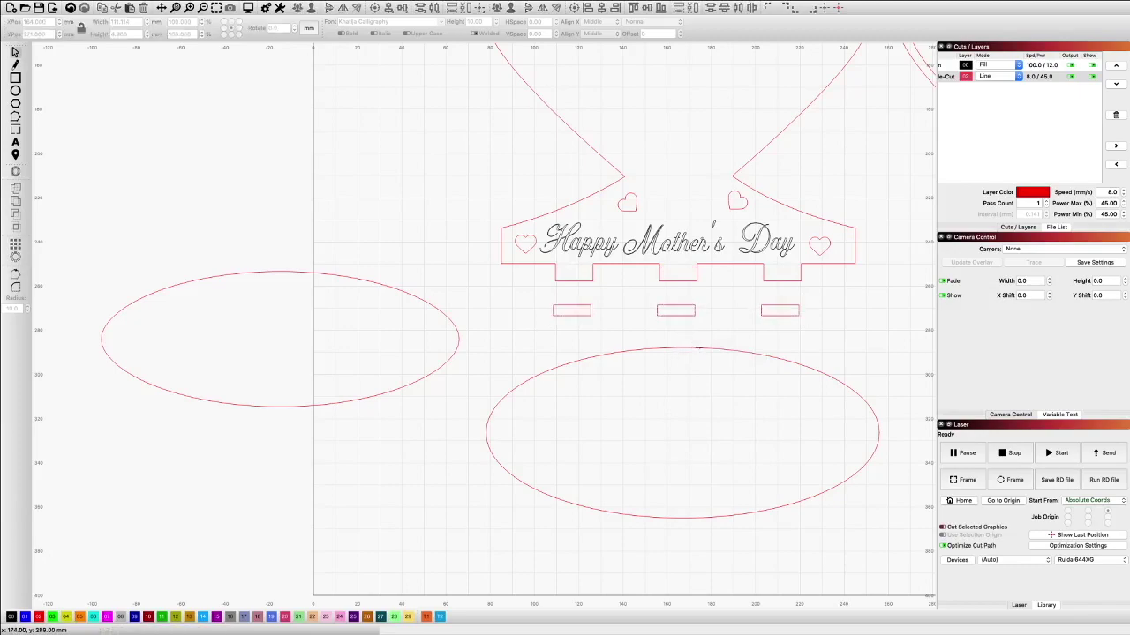
{"action": "left_click", "coordinate": [697, 349]}
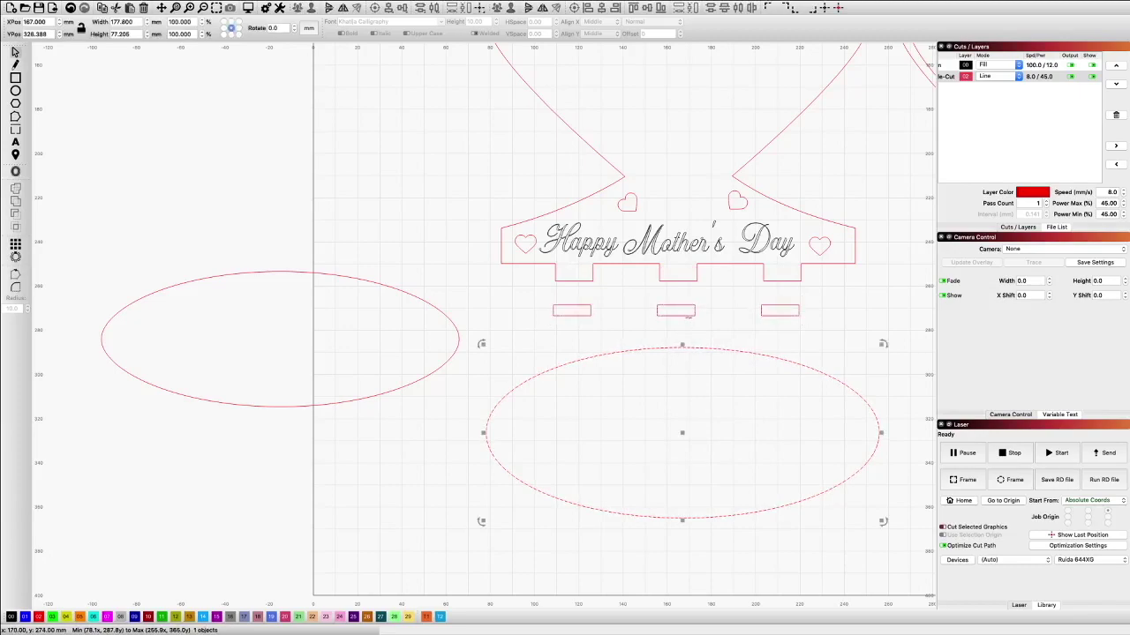
{"action": "left_click", "coordinate": [689, 309], "text": "shift"}
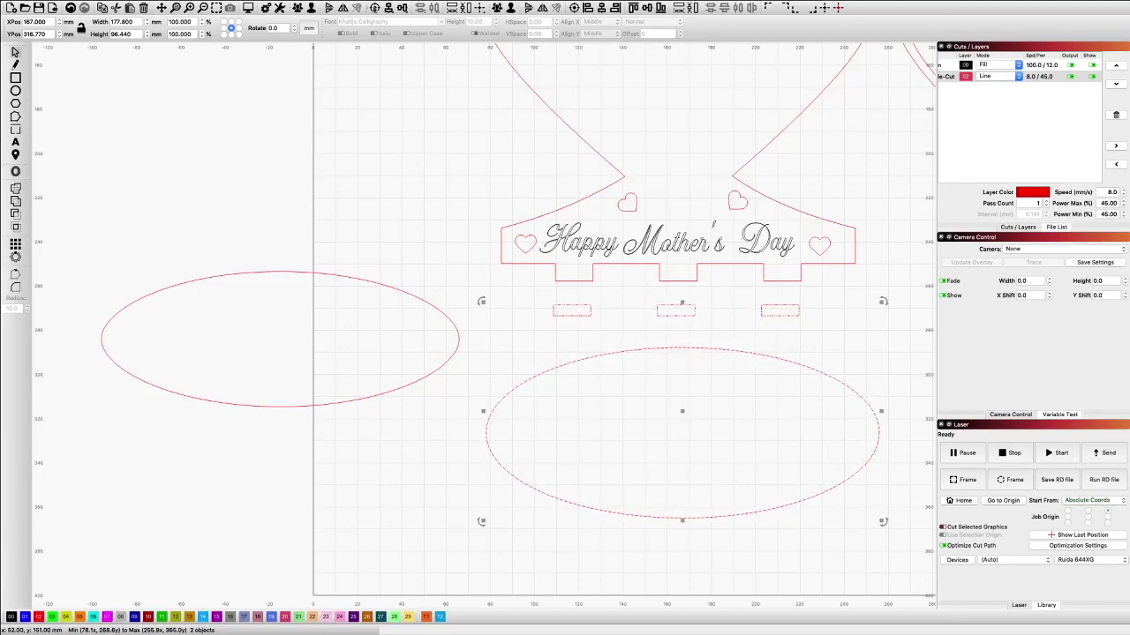
{"action": "left_click", "coordinate": [375, 8]}
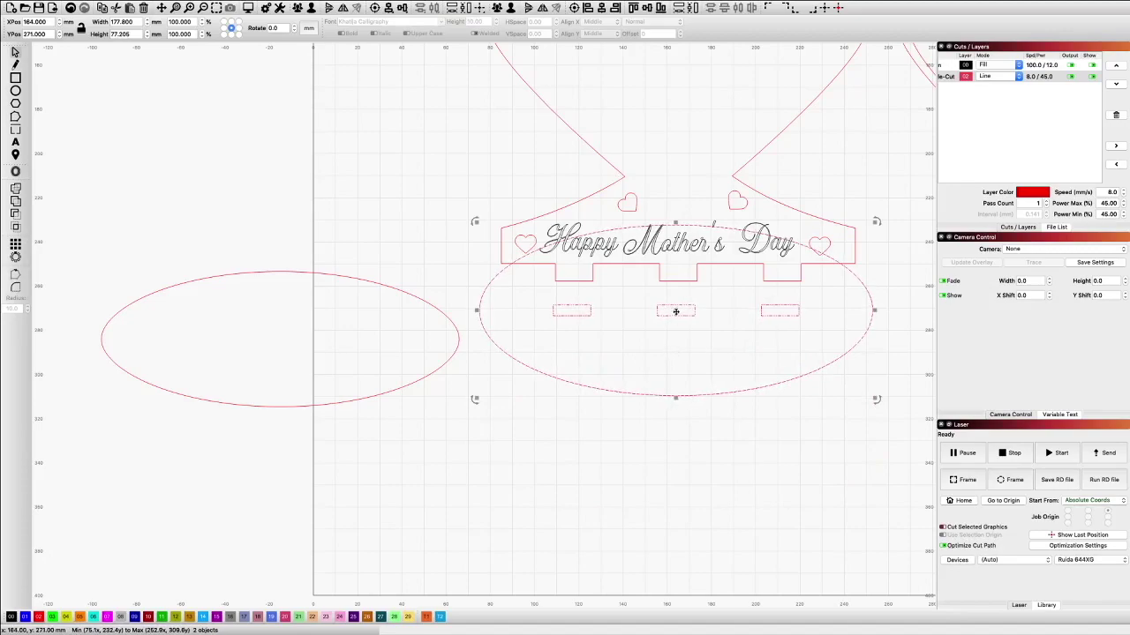
{"action": "left_click_drag", "start_coordinate": [675, 310], "coordinate": [696, 415]}
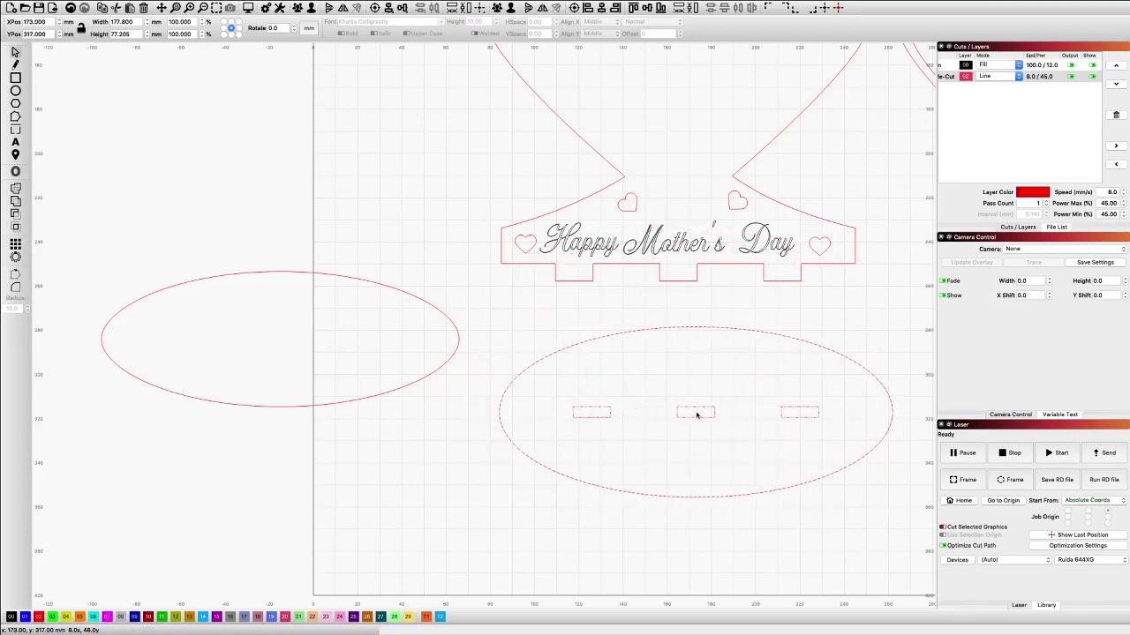
{"action": "left_click", "coordinate": [417, 387]}
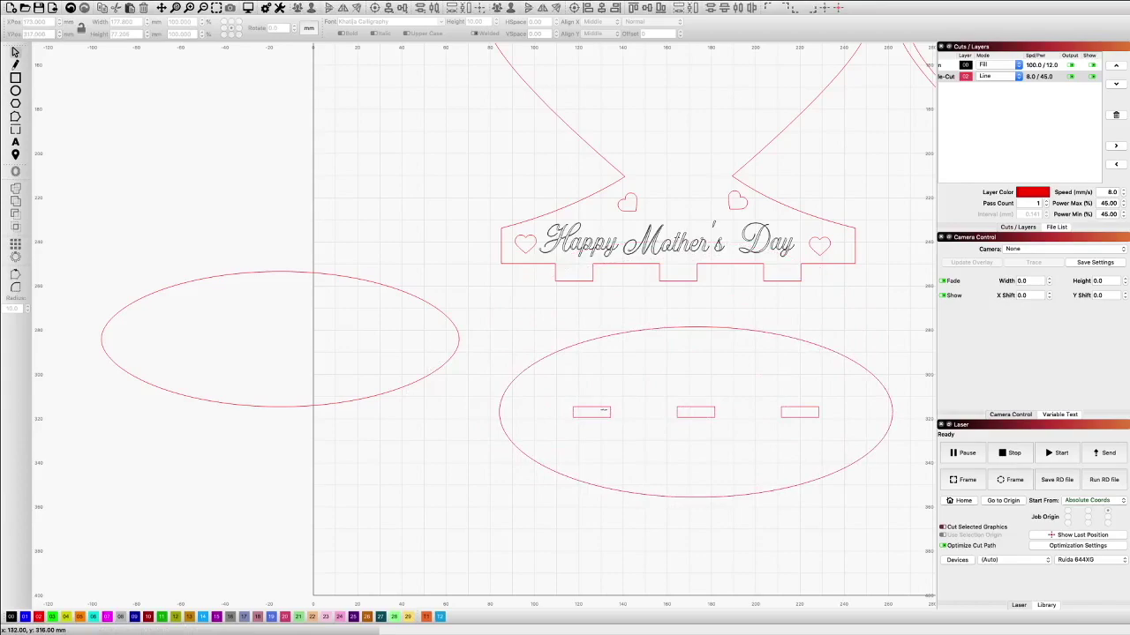
Duplicate the slot group and centre the copy inside the smaller ellipse.
{"action": "right_click", "coordinate": [609, 411]}
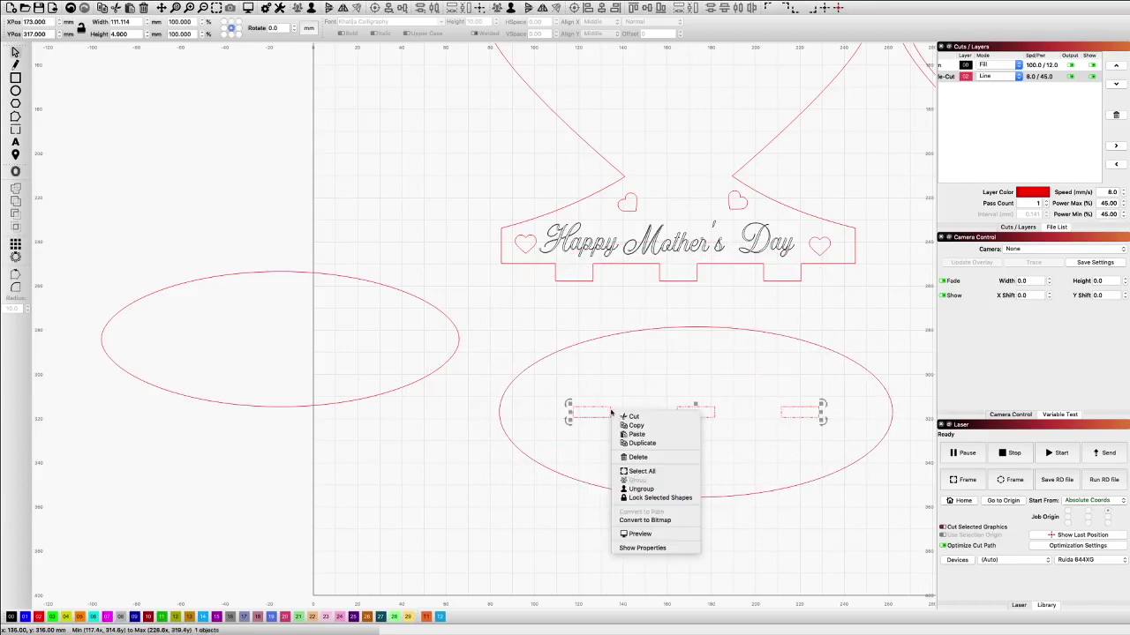
{"action": "left_click", "coordinate": [647, 447]}
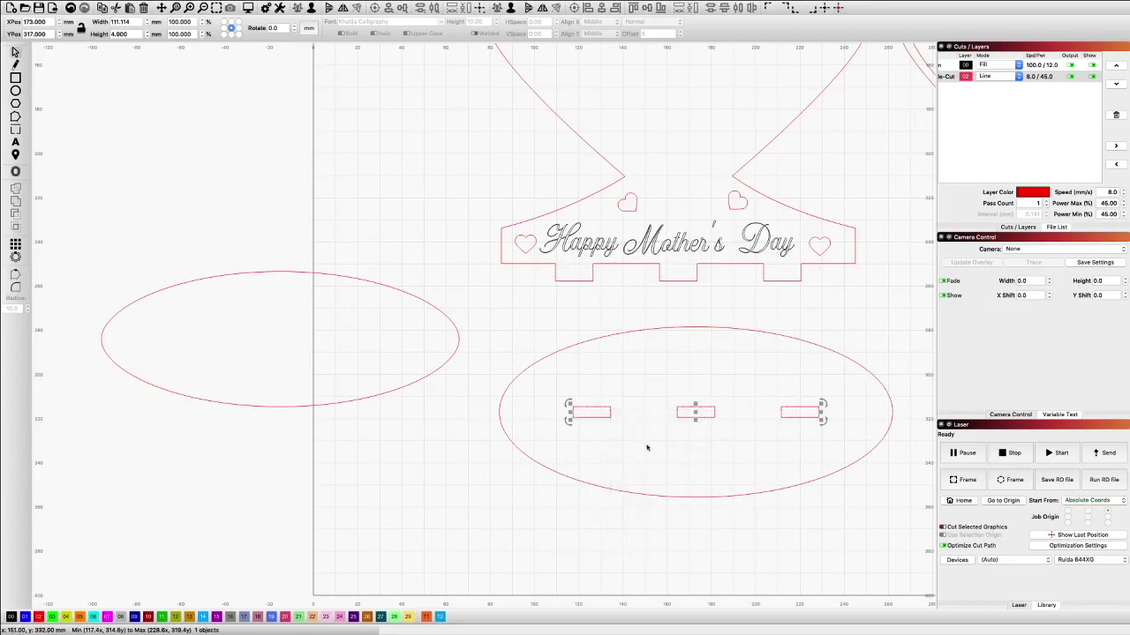
{"action": "left_click", "coordinate": [435, 312], "text": "shift"}
{"action": "left_click", "coordinate": [375, 8]}
{"action": "left_click", "coordinate": [380, 330]}
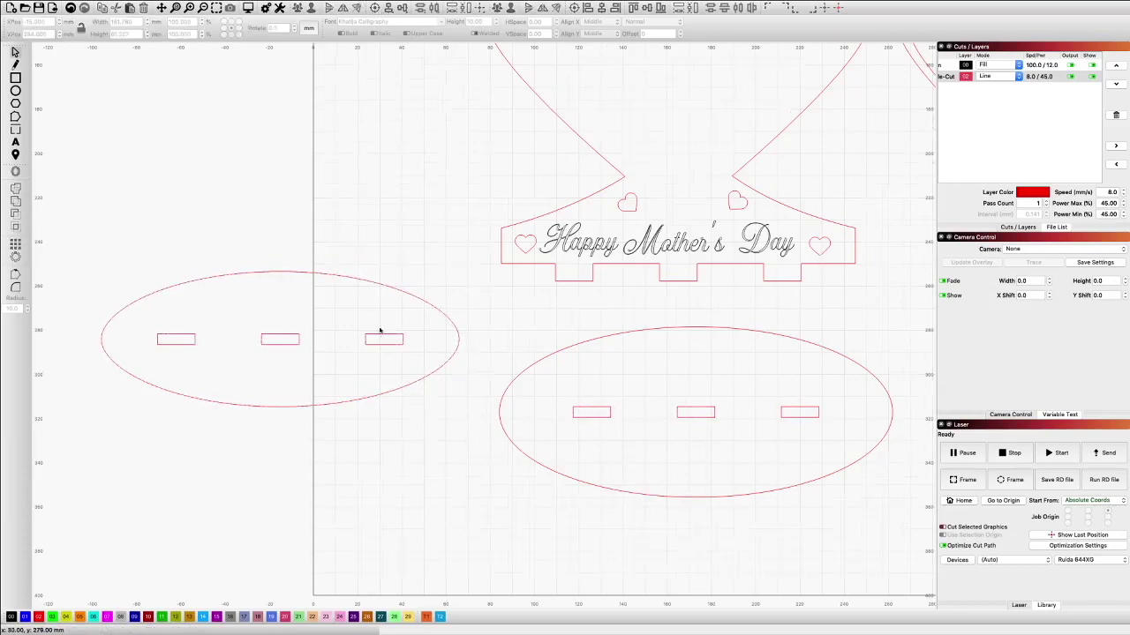
Group the smaller ellipse with its three slots, and group the larger ellipse with its three slots.
{"action": "scroll", "coordinate": [379, 331], "scroll_direction": "down", "scroll_amount": 3}
{"action": "scroll", "coordinate": [381, 330], "scroll_direction": "down", "scroll_amount": 2}
{"action": "left_click_drag", "start_coordinate": [397, 361], "coordinate": [263, 301]}
{"action": "right_click", "coordinate": [288, 314]}
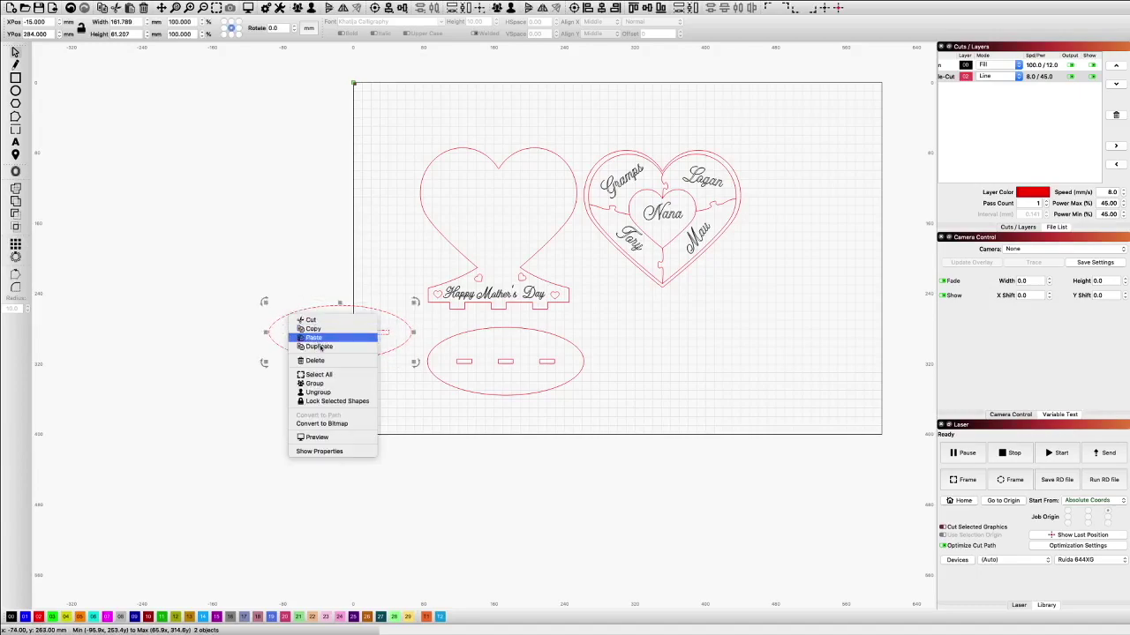
{"action": "left_click", "coordinate": [324, 384]}
{"action": "left_click_drag", "start_coordinate": [581, 402], "coordinate": [449, 345]}
{"action": "right_click", "coordinate": [504, 353]}
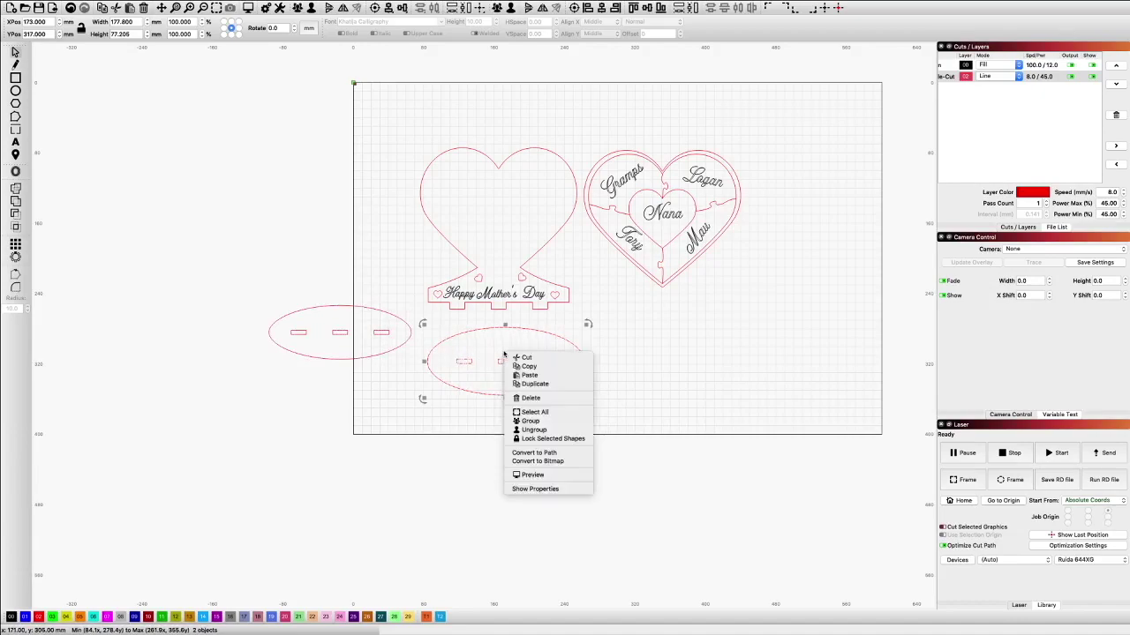
{"action": "left_click", "coordinate": [558, 421]}
{"action": "left_click", "coordinate": [593, 320]}
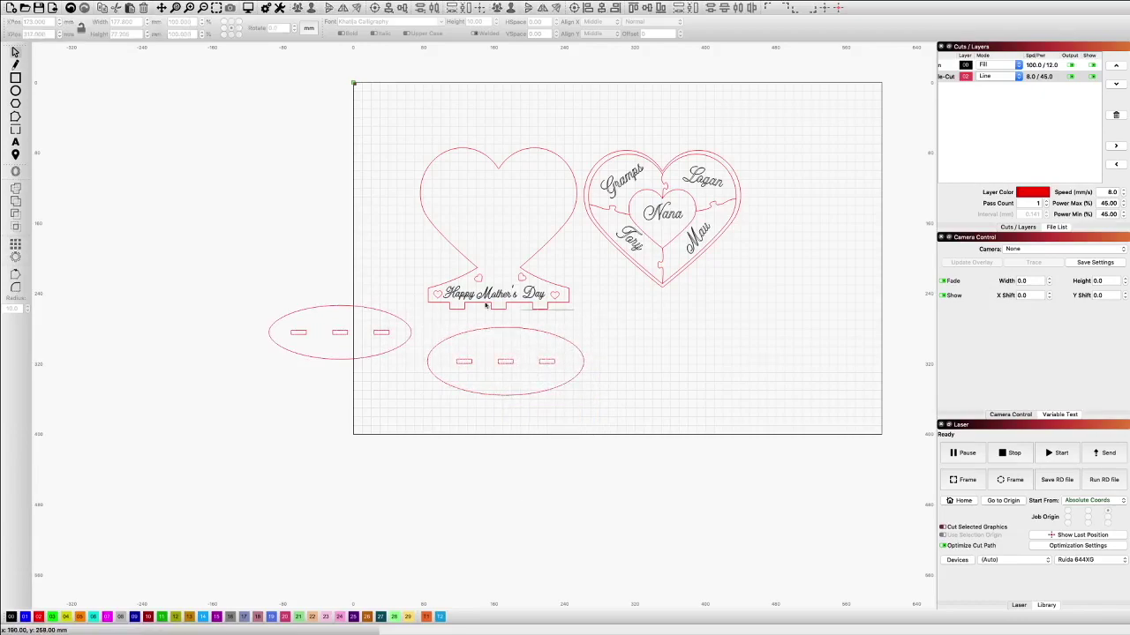
Group all parts of the "Happy Mother's Day" heart stand, and group all parts of the heart puzzle separately.
{"action": "left_click_drag", "start_coordinate": [434, 264], "coordinate": [574, 301]}
{"action": "right_click", "coordinate": [449, 263]}
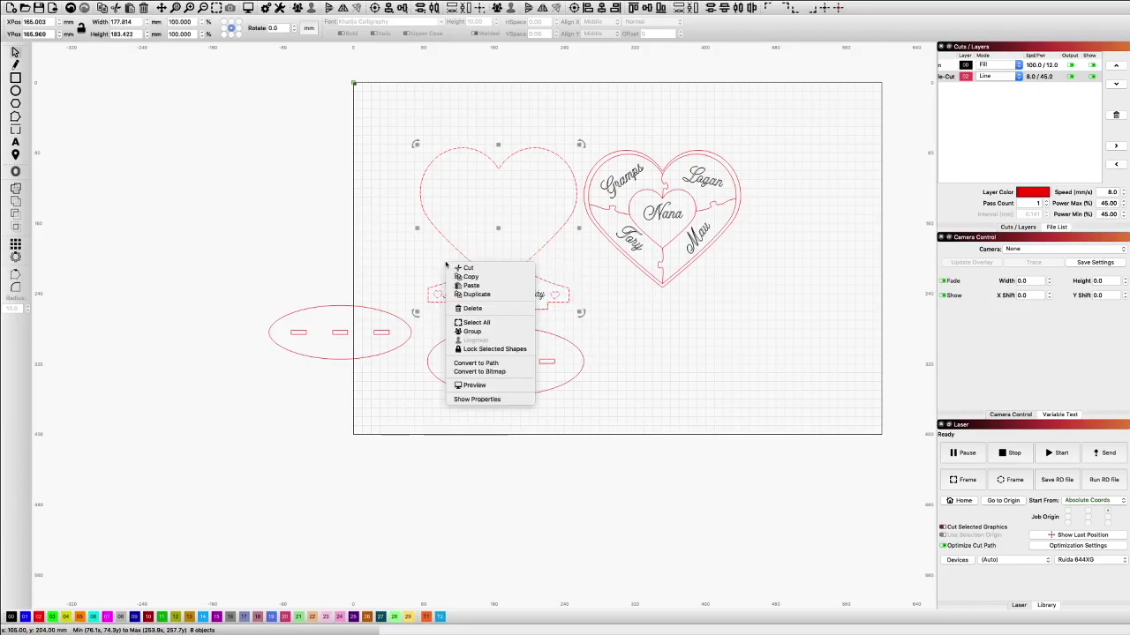
{"action": "left_click", "coordinate": [477, 331]}
{"action": "left_click_drag", "start_coordinate": [741, 314], "coordinate": [606, 142]}
{"action": "right_click", "coordinate": [638, 161]}
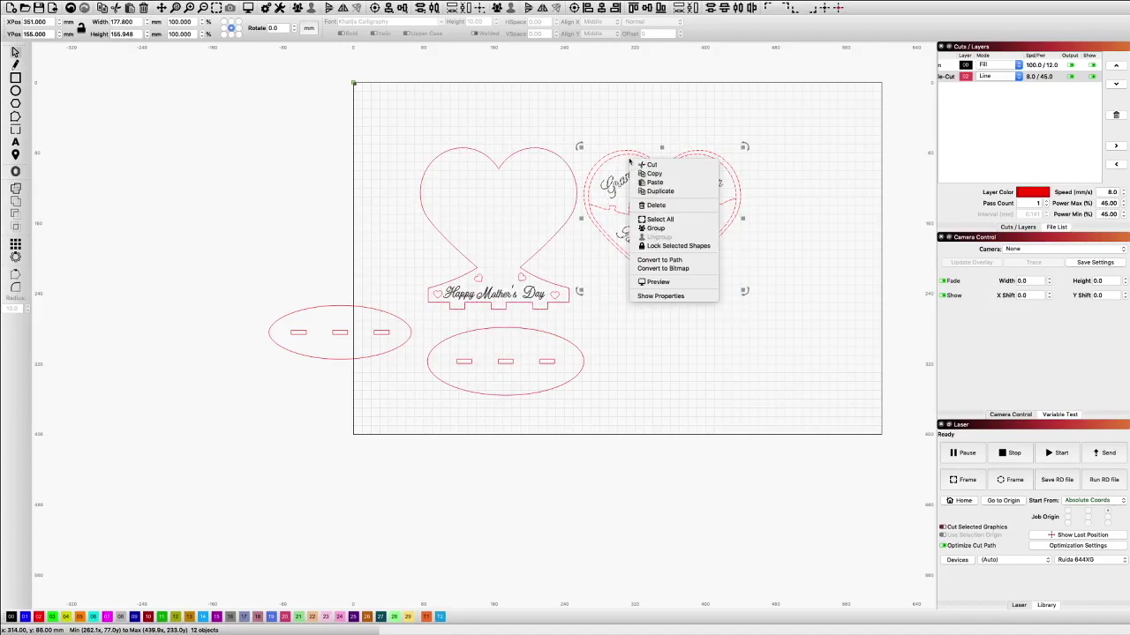
{"action": "left_click", "coordinate": [657, 229]}
{"action": "left_click", "coordinate": [591, 270]}
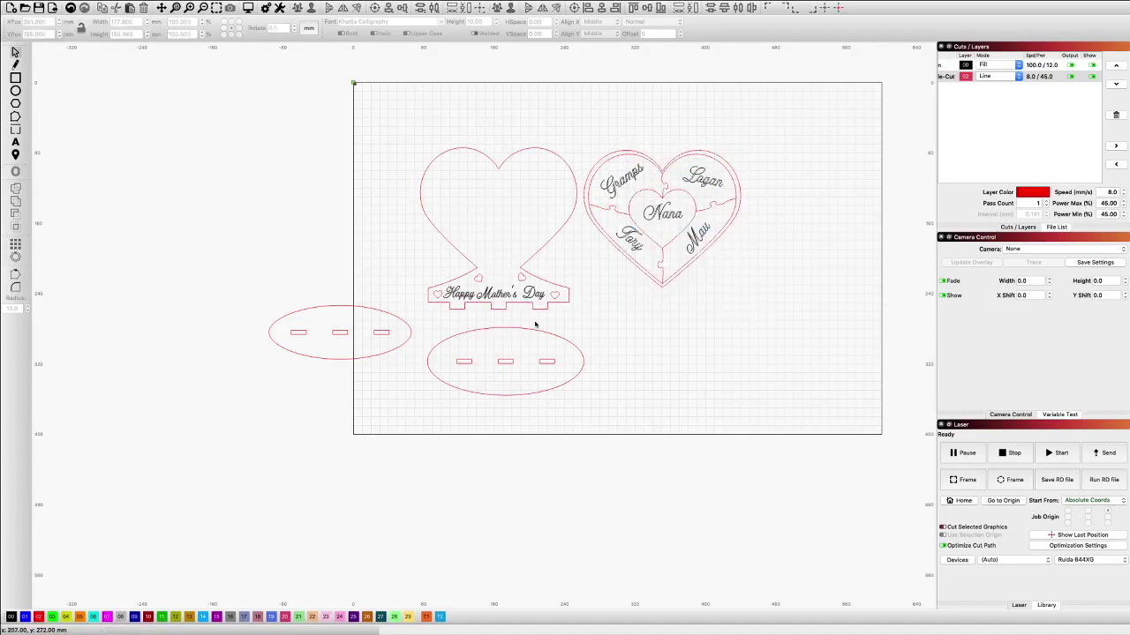
Centre the smaller slotted ellipse on the larger one to compare their slots, and undo the alignment.
{"action": "left_click", "coordinate": [339, 333]}
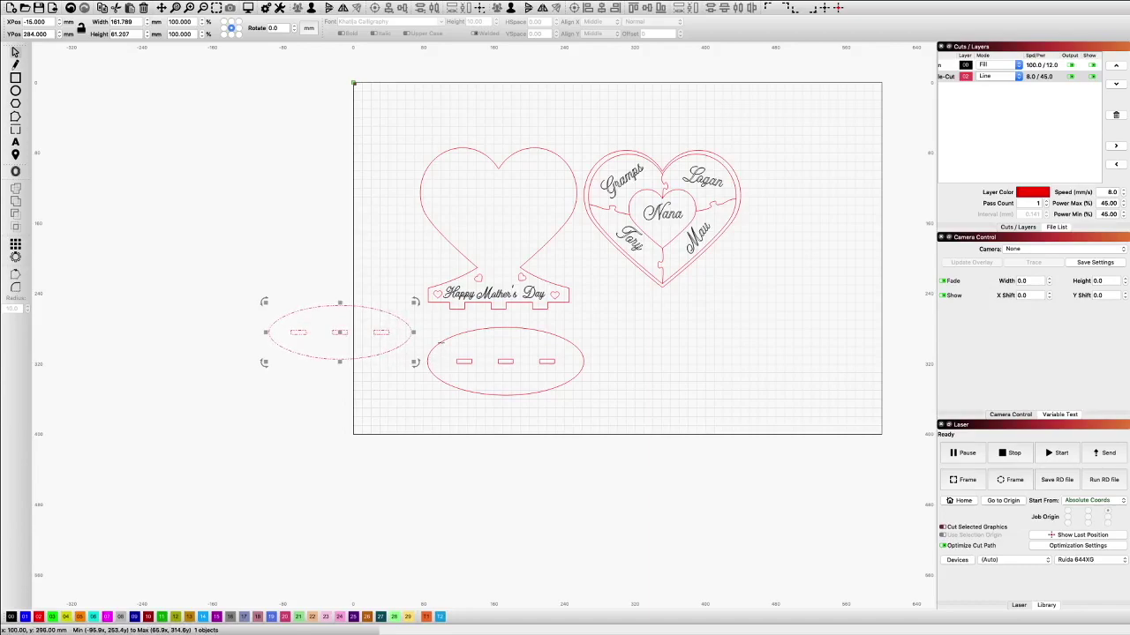
{"action": "left_click", "coordinate": [442, 343], "text": "shift"}
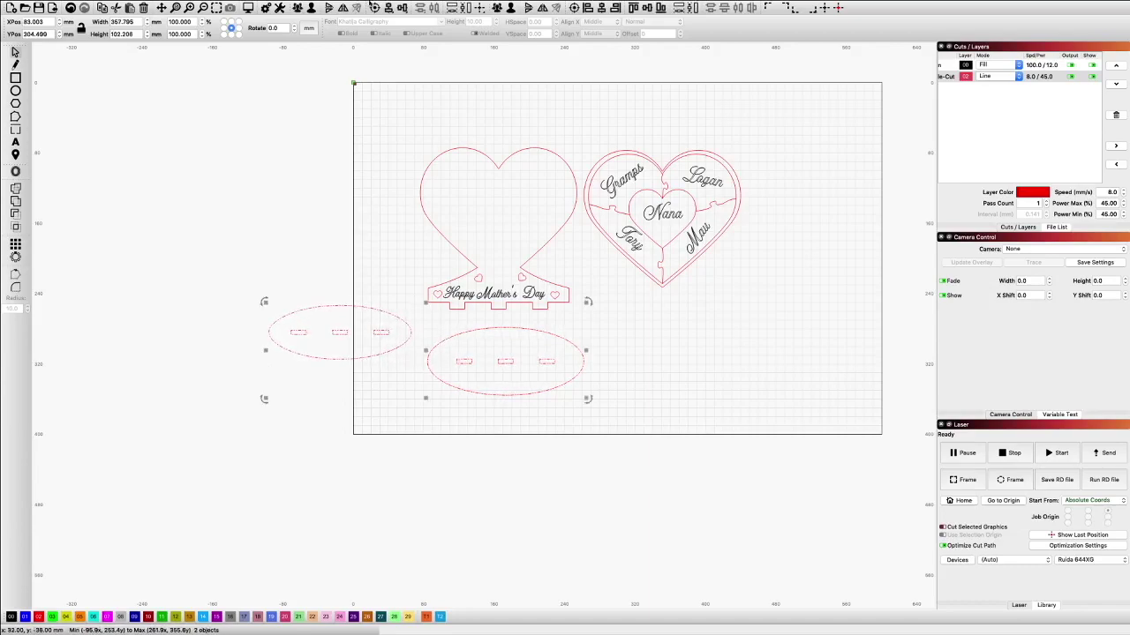
{"action": "key", "text": "c"}
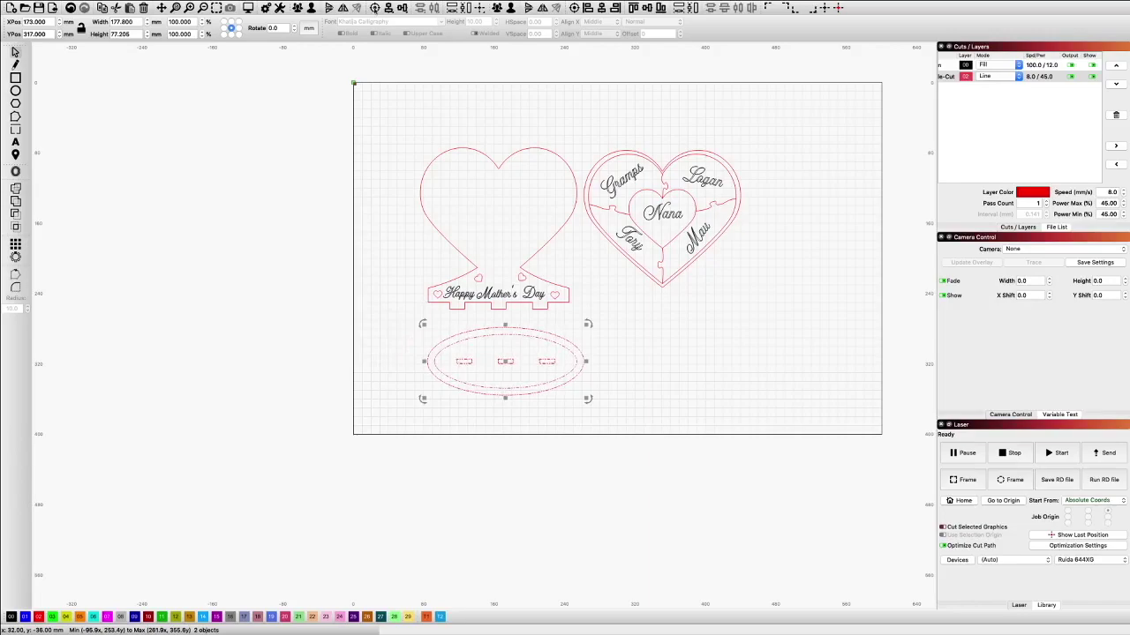
{"action": "scroll", "coordinate": [512, 360], "scroll_direction": "up", "scroll_amount": 8}
{"action": "scroll", "coordinate": [510, 383], "scroll_direction": "up", "scroll_amount": 5}
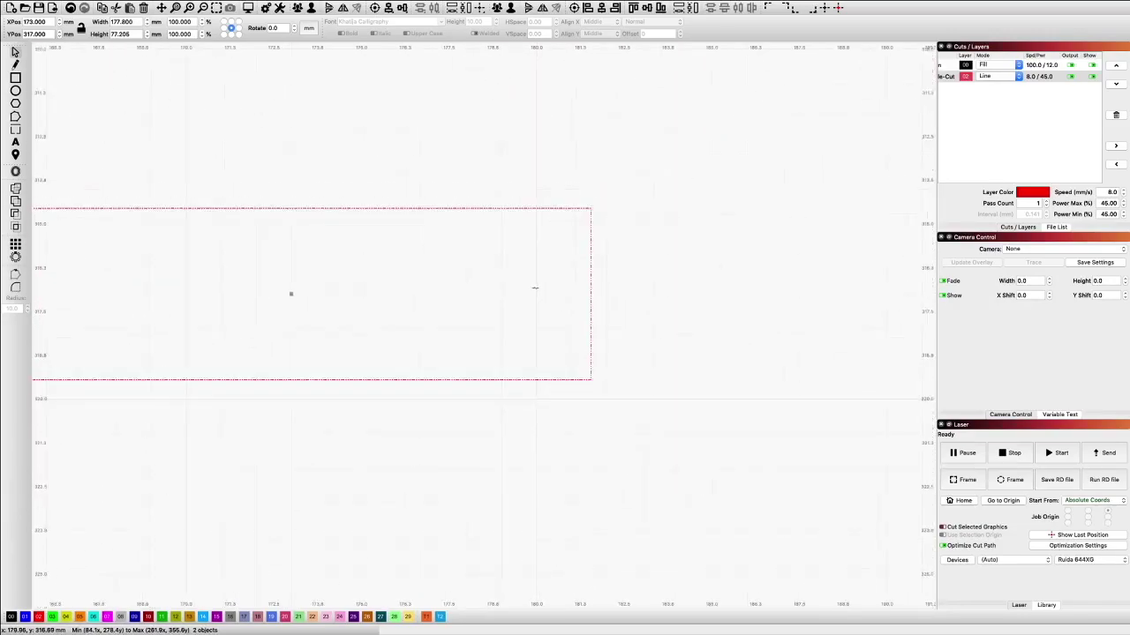
{"action": "scroll", "coordinate": [535, 288], "scroll_direction": "down", "scroll_amount": 12}
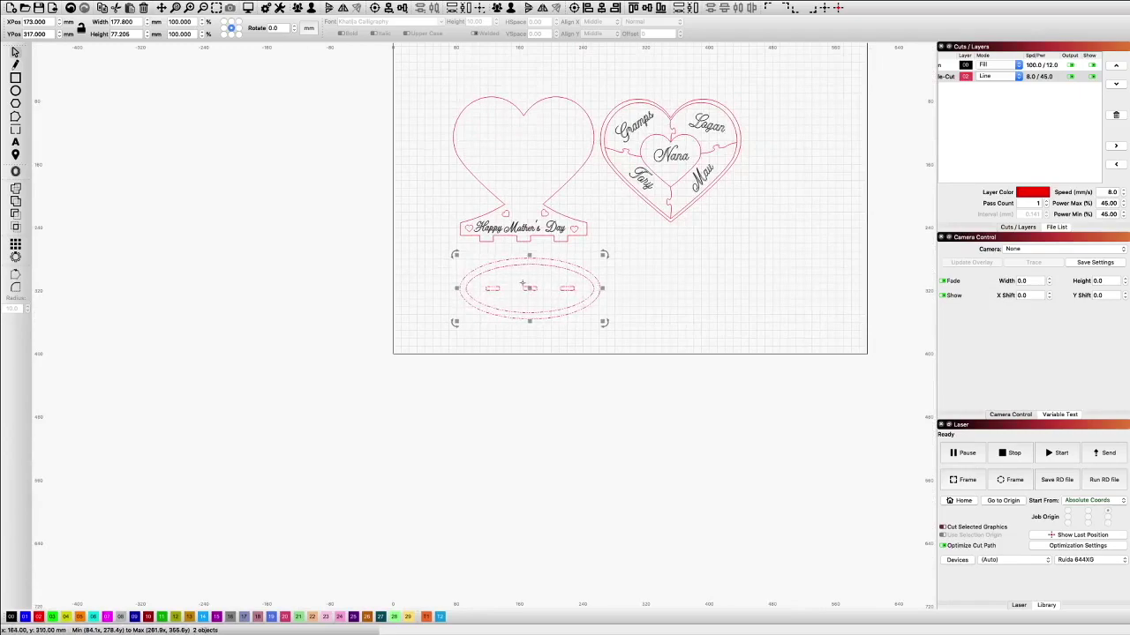
{"action": "left_click", "coordinate": [510, 338]}
{"action": "key", "text": "ctrl+z"}
Move the smaller slotted ellipse onto the work area beside the larger one, at X 365 mm, Y 315 mm.
{"action": "left_click_drag", "start_coordinate": [528, 288], "coordinate": [681, 288]}
{"action": "scroll", "coordinate": [680, 288], "scroll_direction": "down", "scroll_amount": 2}
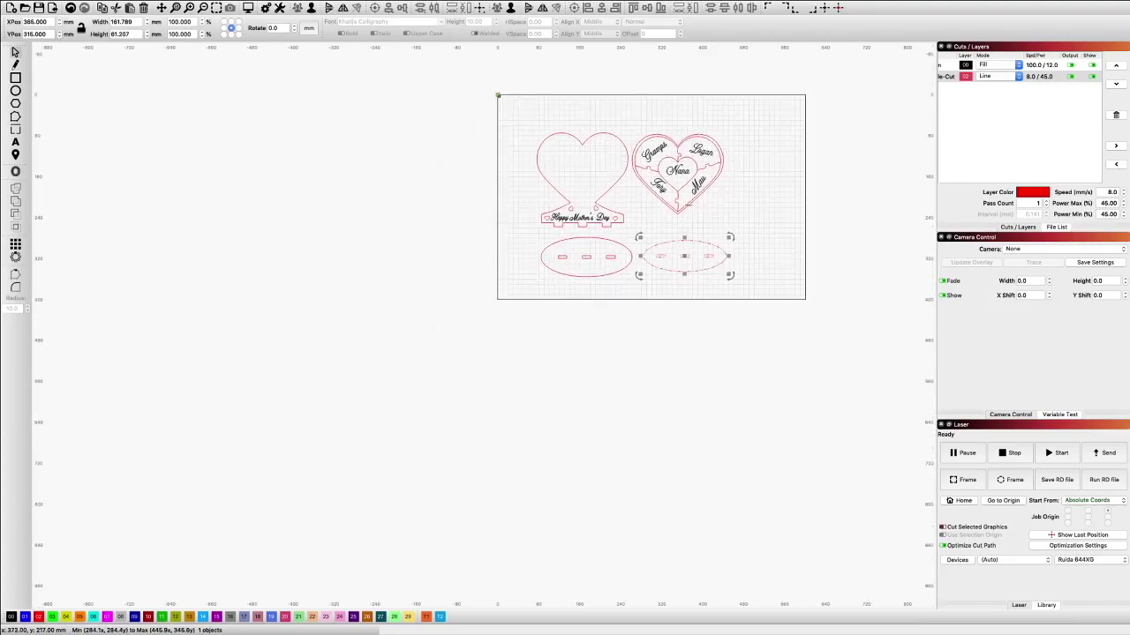
{"action": "scroll", "coordinate": [673, 100], "scroll_direction": "up", "scroll_amount": 2}
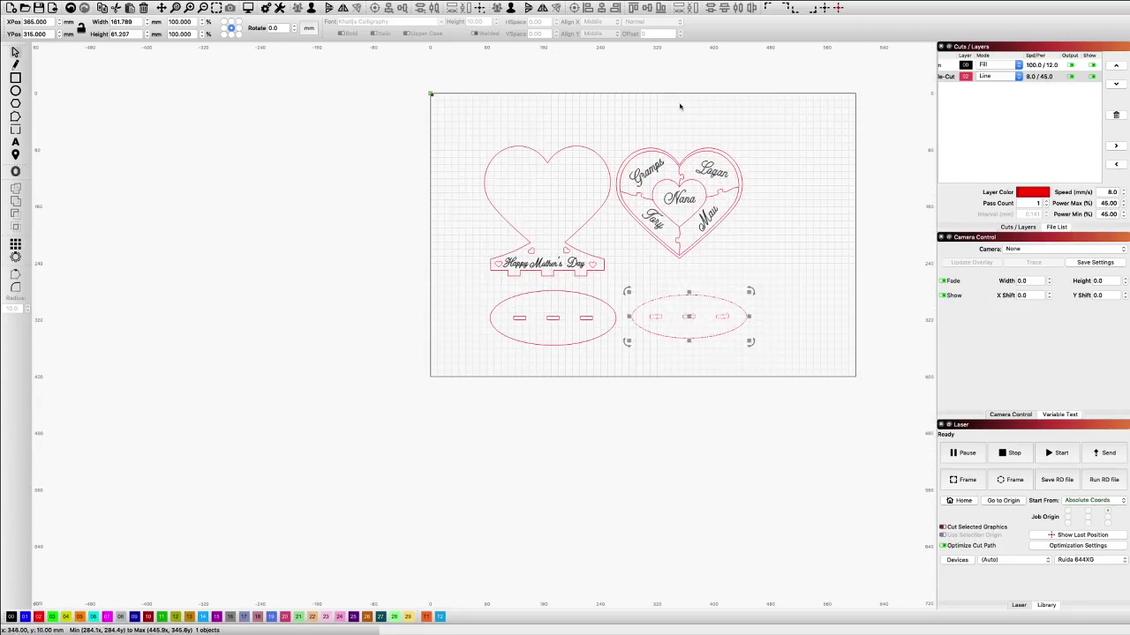
{"action": "left_click", "coordinate": [747, 266]}
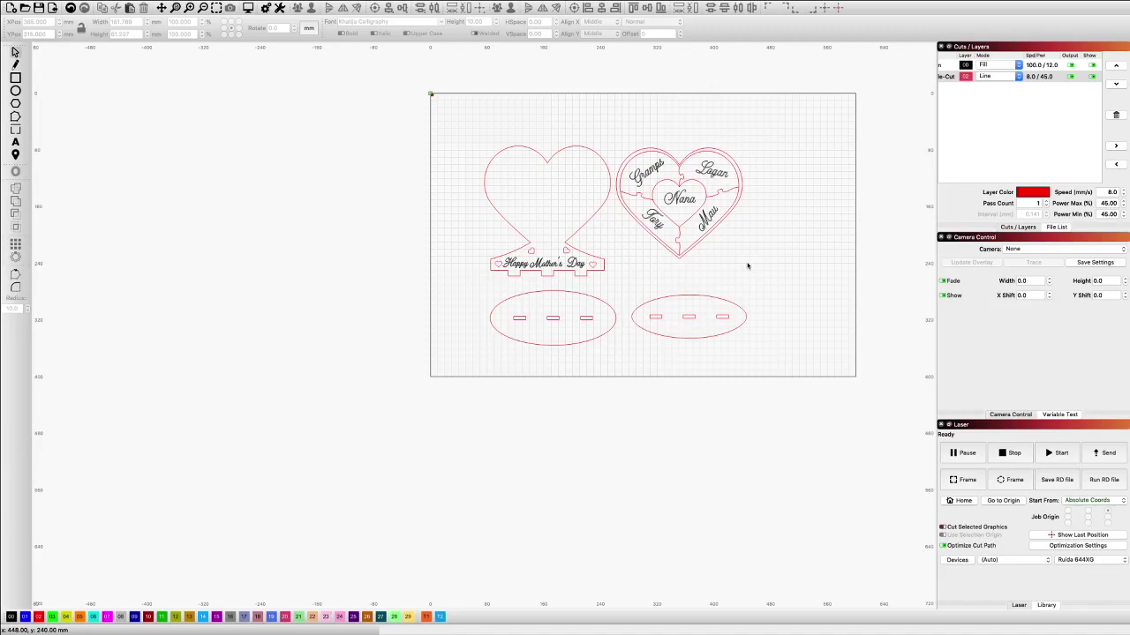
Move both slotted bases to the work area's lower edge, the larger at X 318, Y 359 mm and the smaller at X 509, Y 367 mm.
{"action": "left_click_drag", "start_coordinate": [749, 349], "coordinate": [628, 292]}
{"action": "left_click_drag", "start_coordinate": [697, 323], "coordinate": [802, 347]}
{"action": "left_click_drag", "start_coordinate": [607, 349], "coordinate": [484, 290]}
{"action": "left_click_drag", "start_coordinate": [548, 321], "coordinate": [656, 345]}
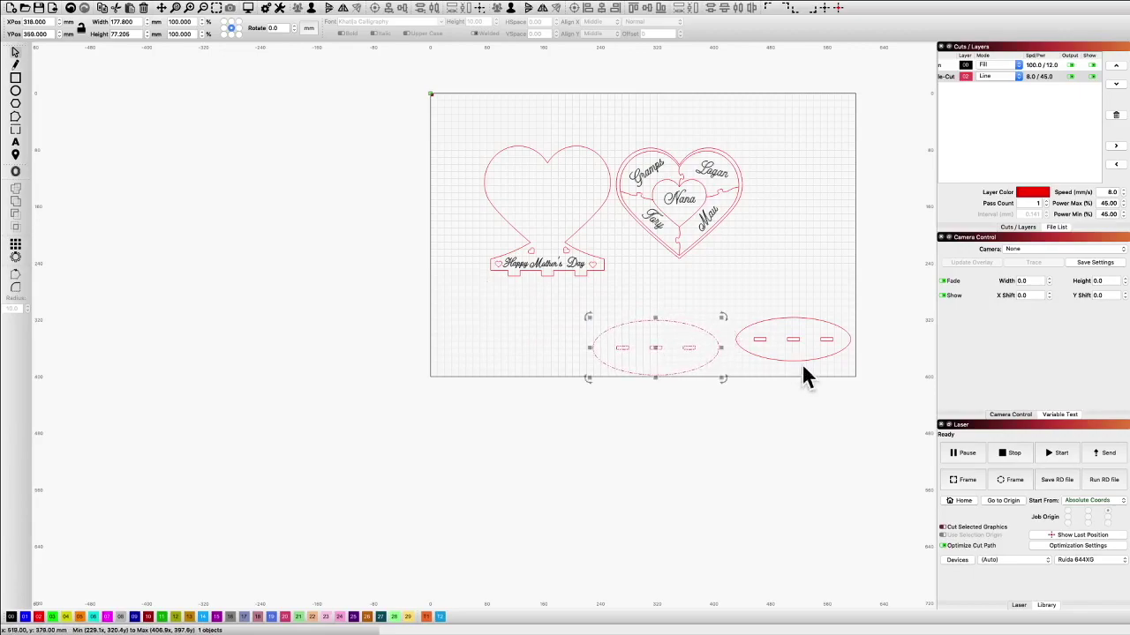
{"action": "left_click_drag", "start_coordinate": [832, 367], "coordinate": [791, 354]}
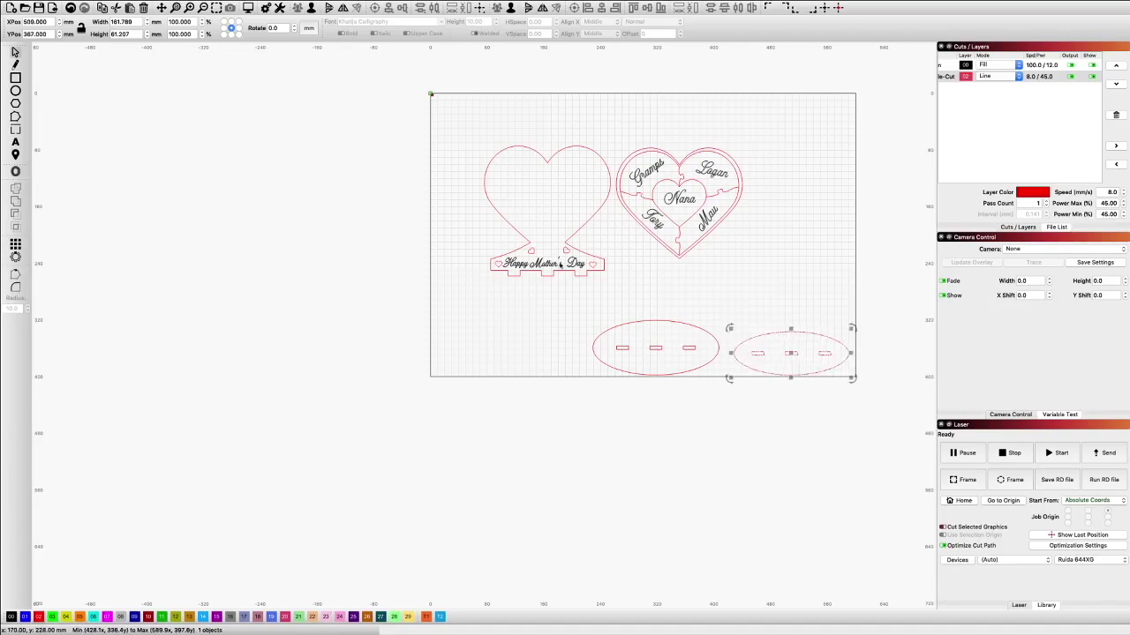
Move the heart stand into the work area's lower-left corner and the heart puzzle above the two bases at X 420 mm, Y 242 mm.
{"action": "left_click", "coordinate": [548, 211]}
{"action": "left_click_drag", "start_coordinate": [534, 225], "coordinate": [498, 313]}
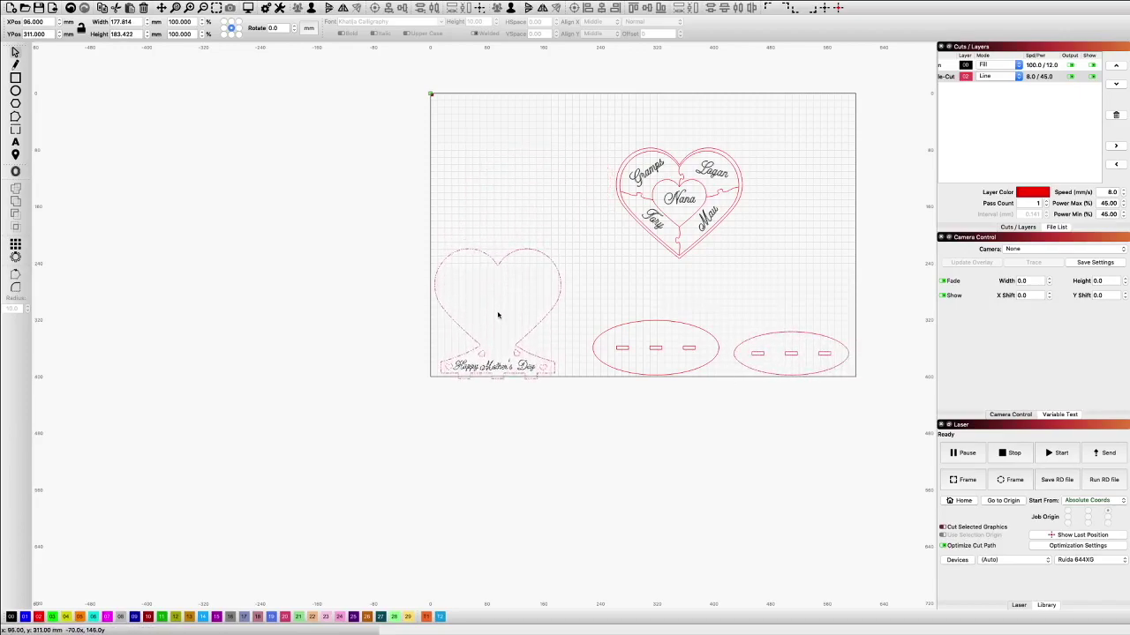
{"action": "left_click_drag", "start_coordinate": [738, 264], "coordinate": [614, 124]}
{"action": "left_click_drag", "start_coordinate": [684, 212], "coordinate": [728, 262]}
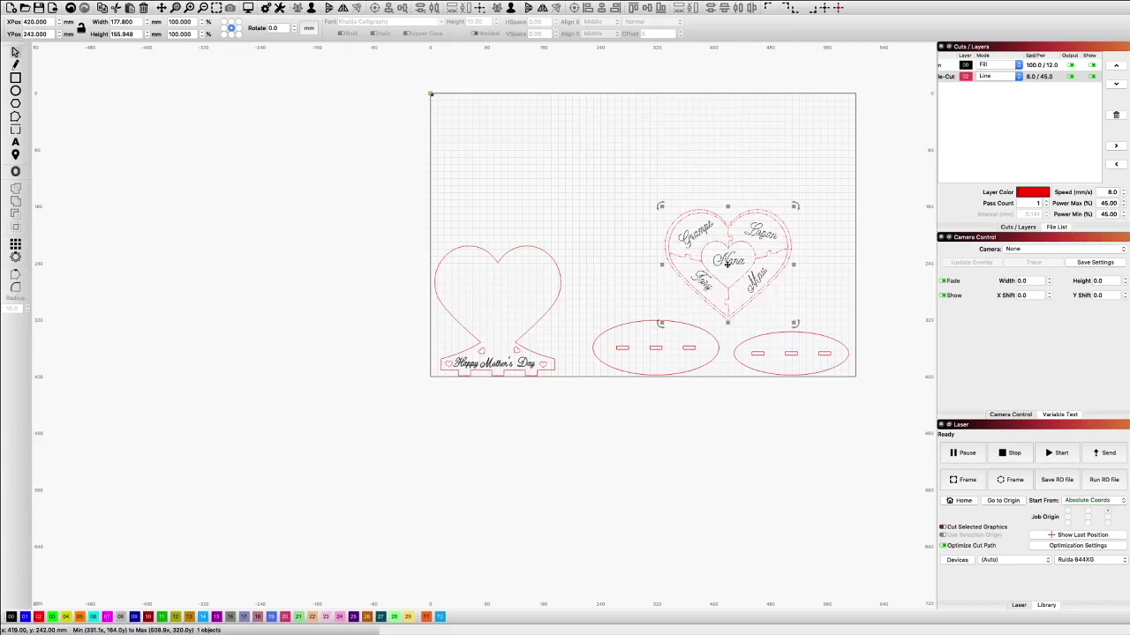
{"action": "scroll", "coordinate": [719, 354], "scroll_direction": "up", "scroll_amount": 5}
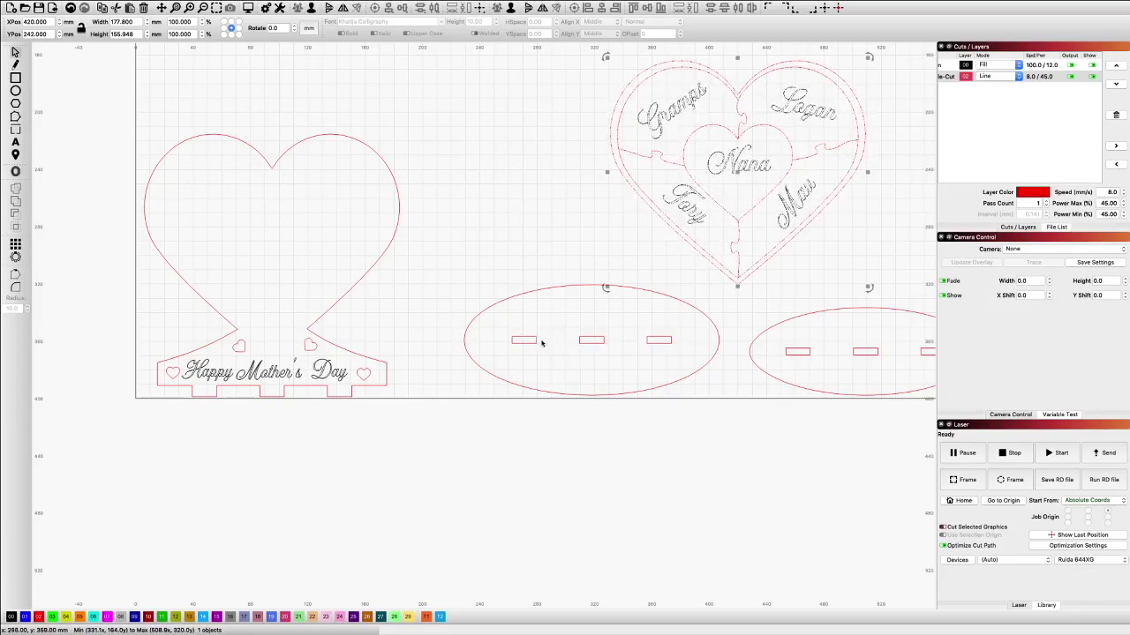
{"action": "scroll", "coordinate": [633, 347], "scroll_direction": "down", "scroll_amount": 2}
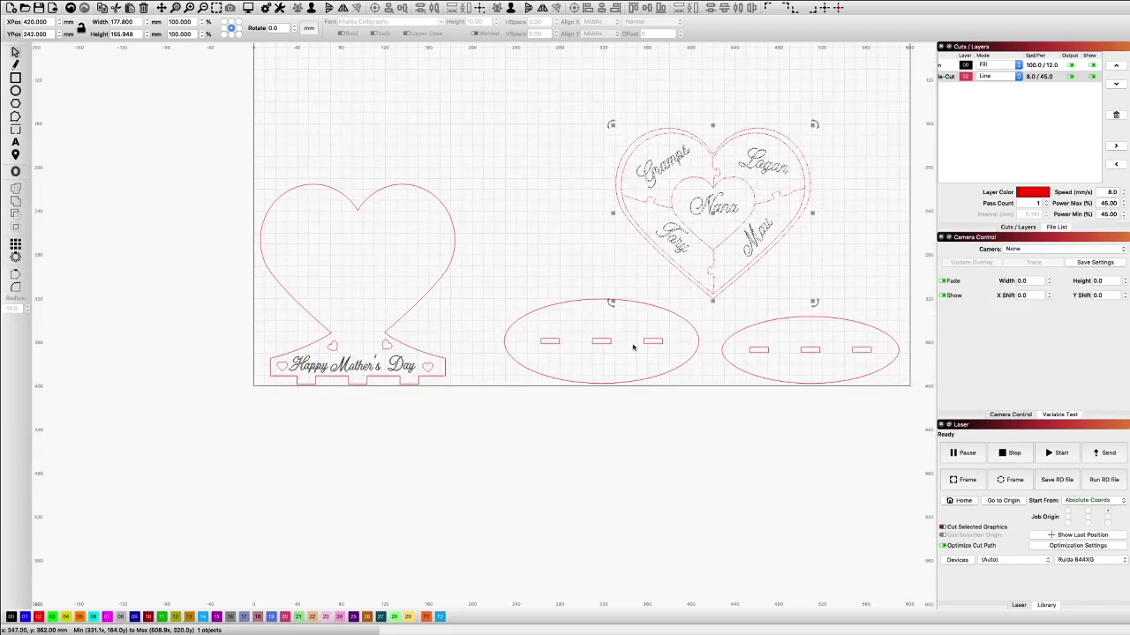